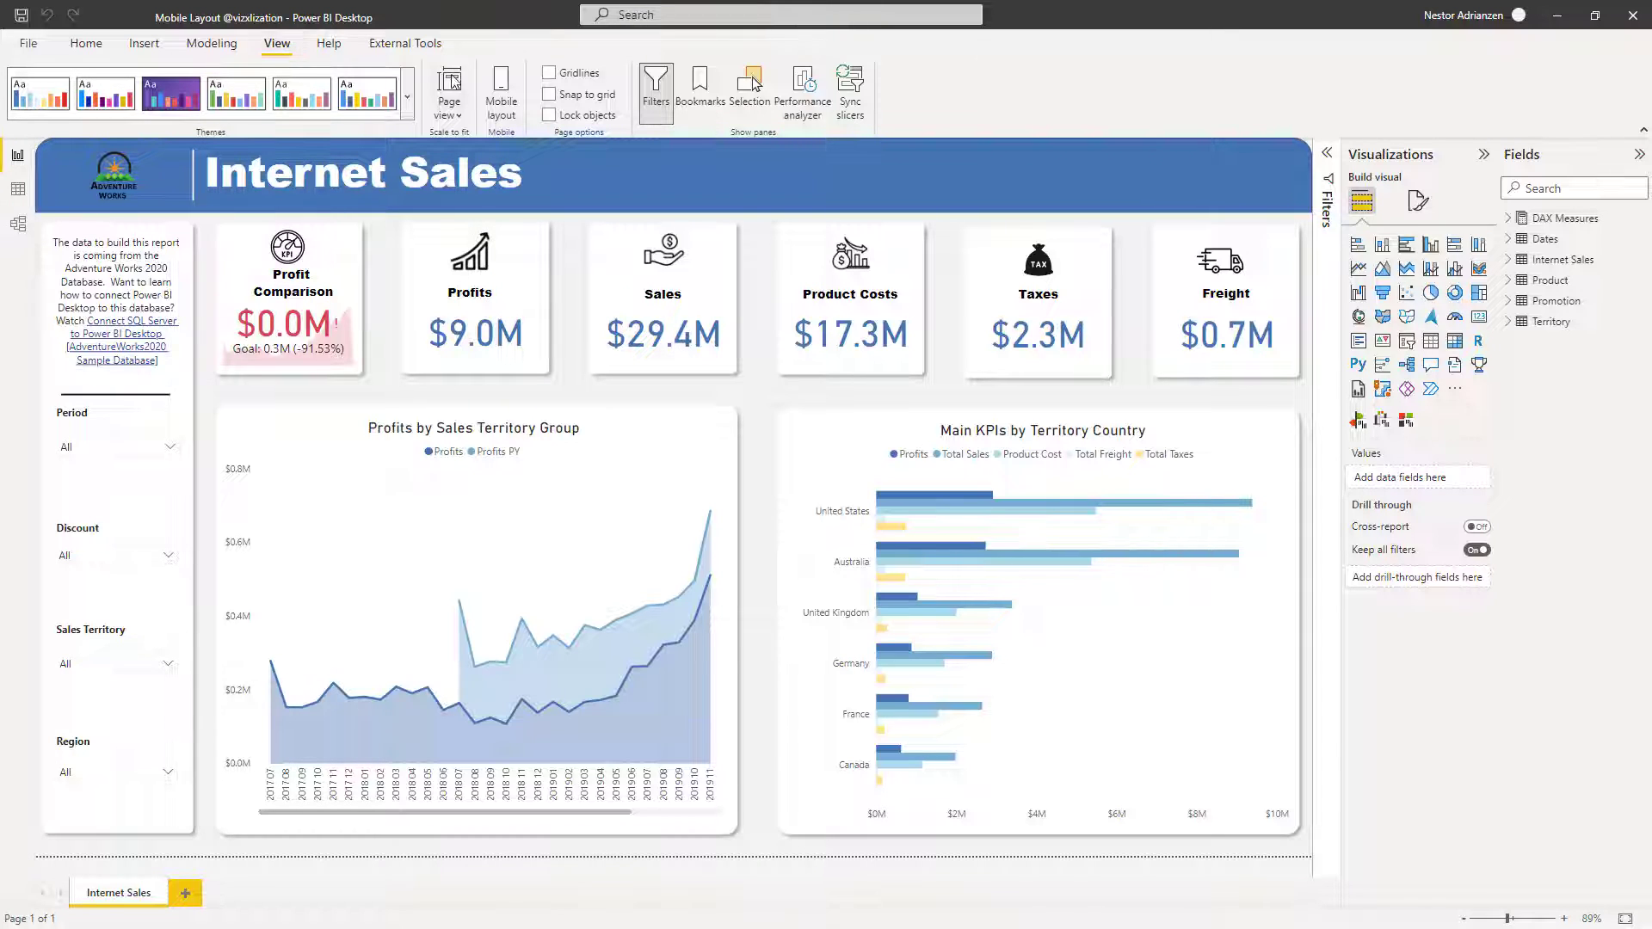
# Switch the Internet Sales page to Mobile layout and browse the available Page visuals
pyautogui.click(507, 101)
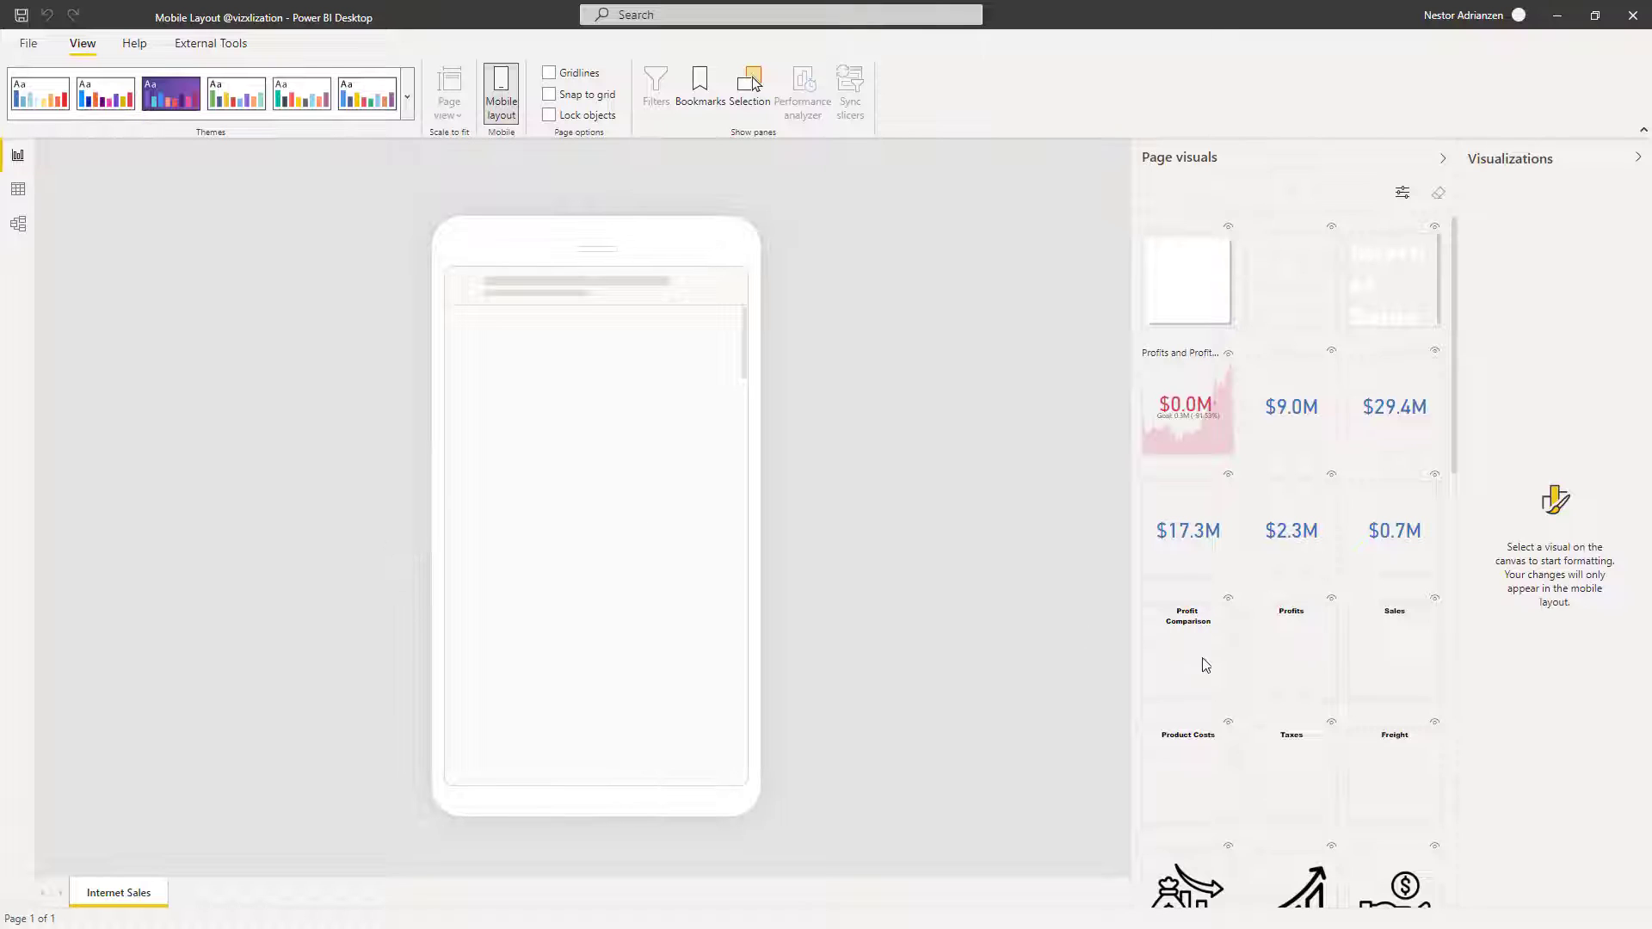
pyautogui.scroll(-6, 1308, 594)
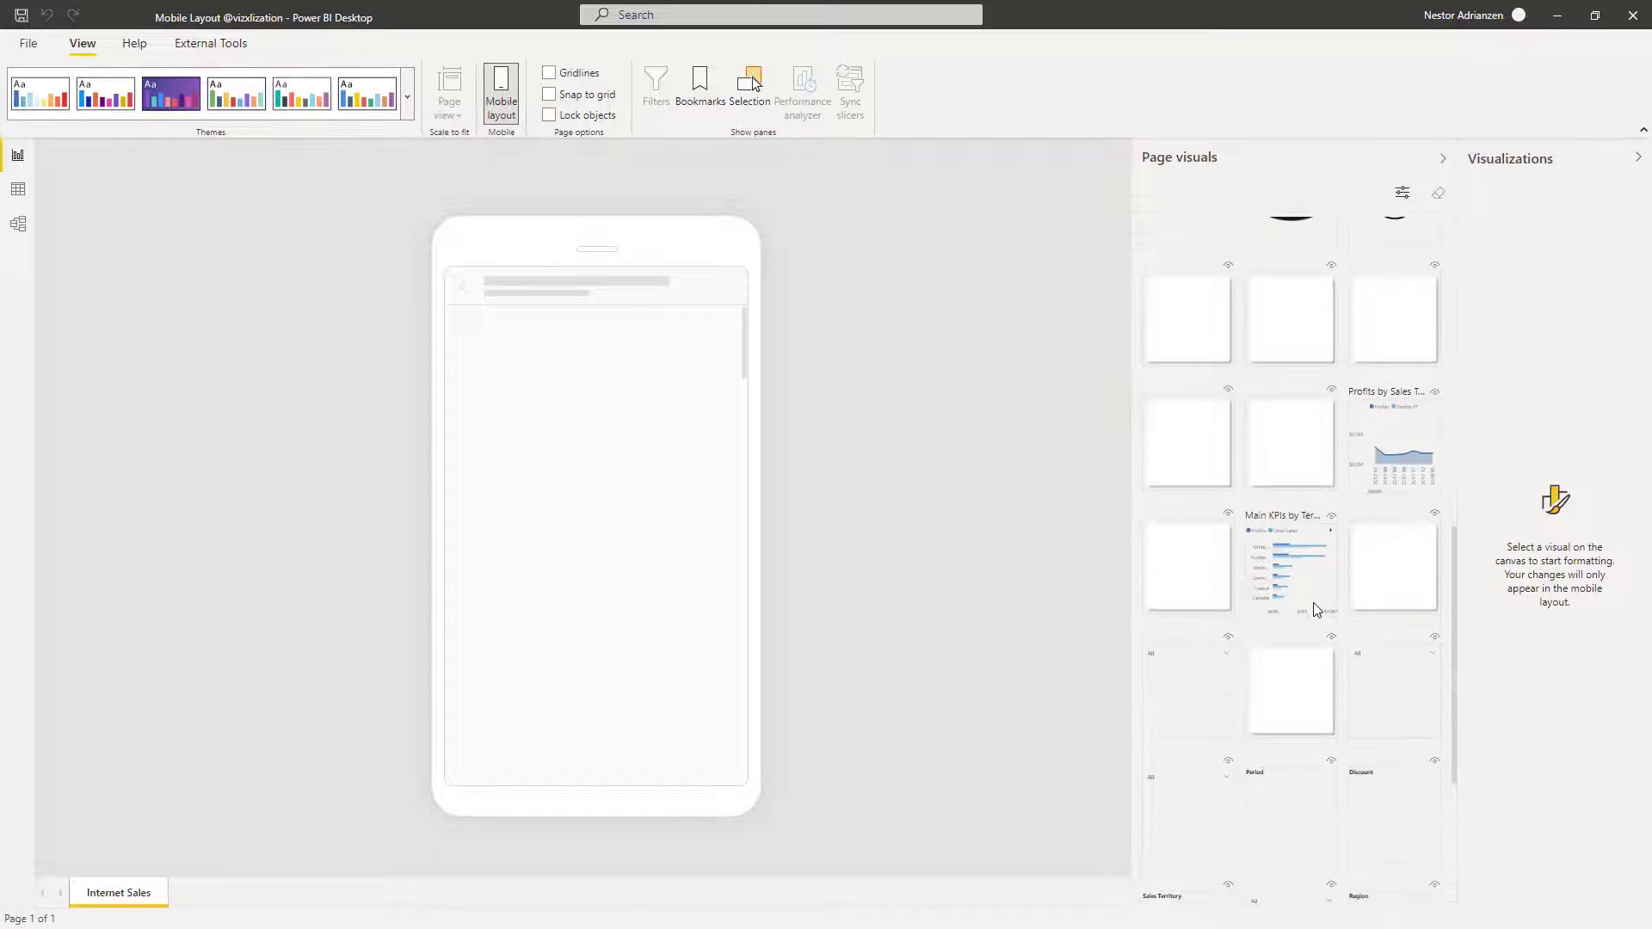
pyautogui.scroll(-4, 1325, 621)
pyautogui.scroll(10, 1325, 622)
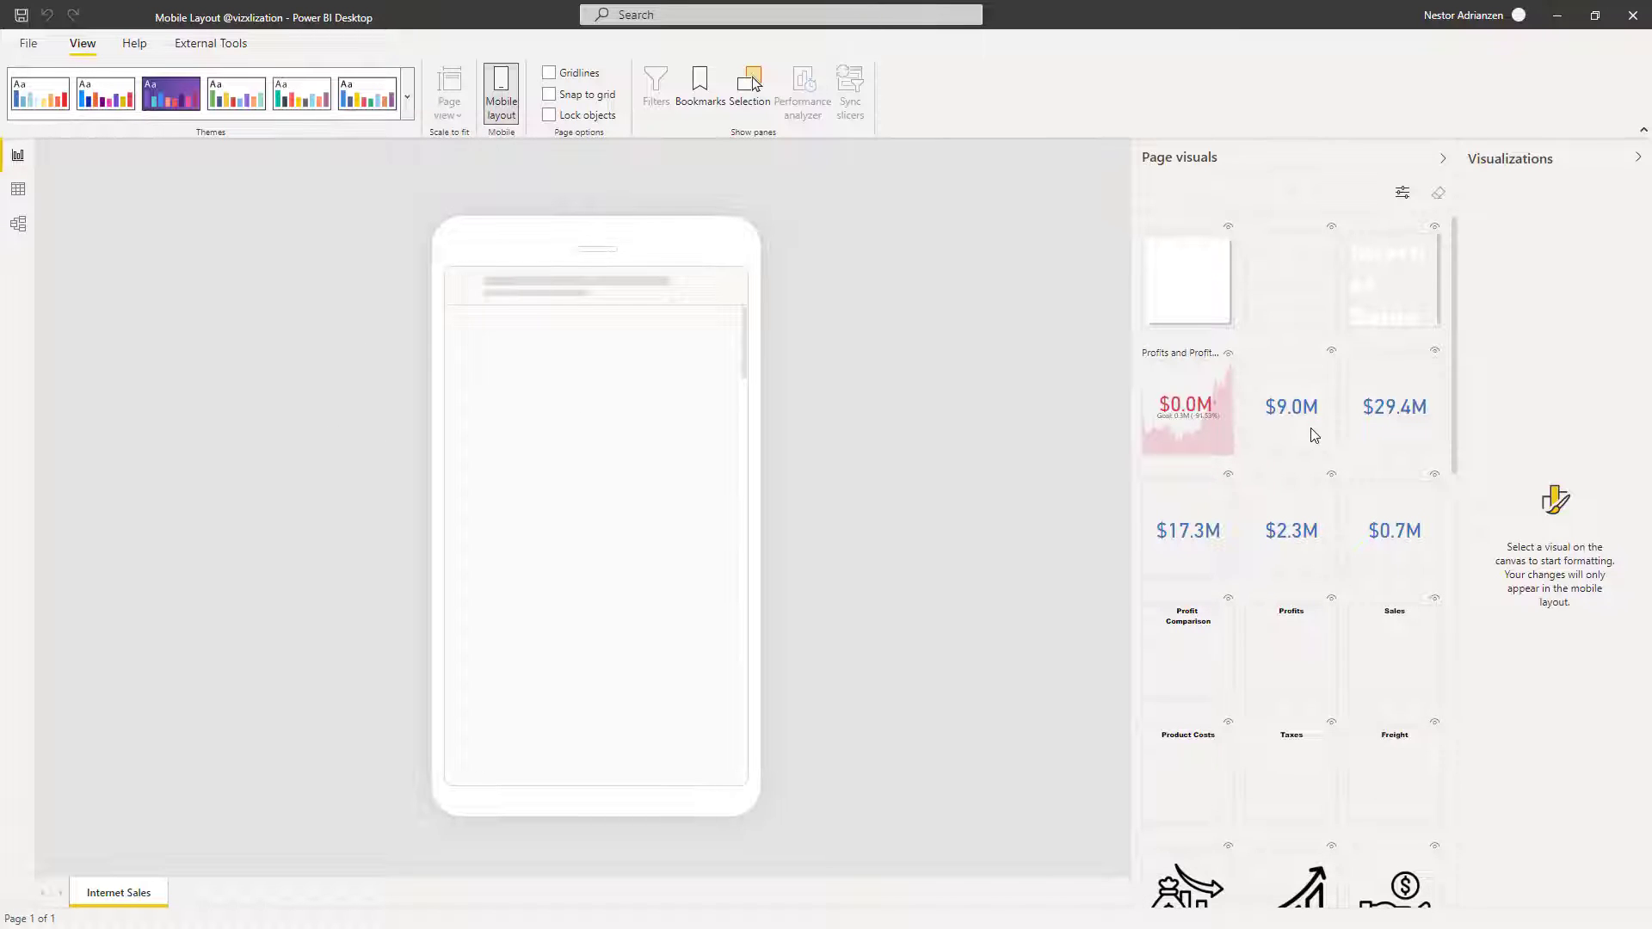
pyautogui.scroll(-10, 1314, 434)
# Place the blue rounded shape at the top of the phone canvas, stretched full width
pyautogui.moveTo(1394, 727); pyautogui.dragTo(551, 359)
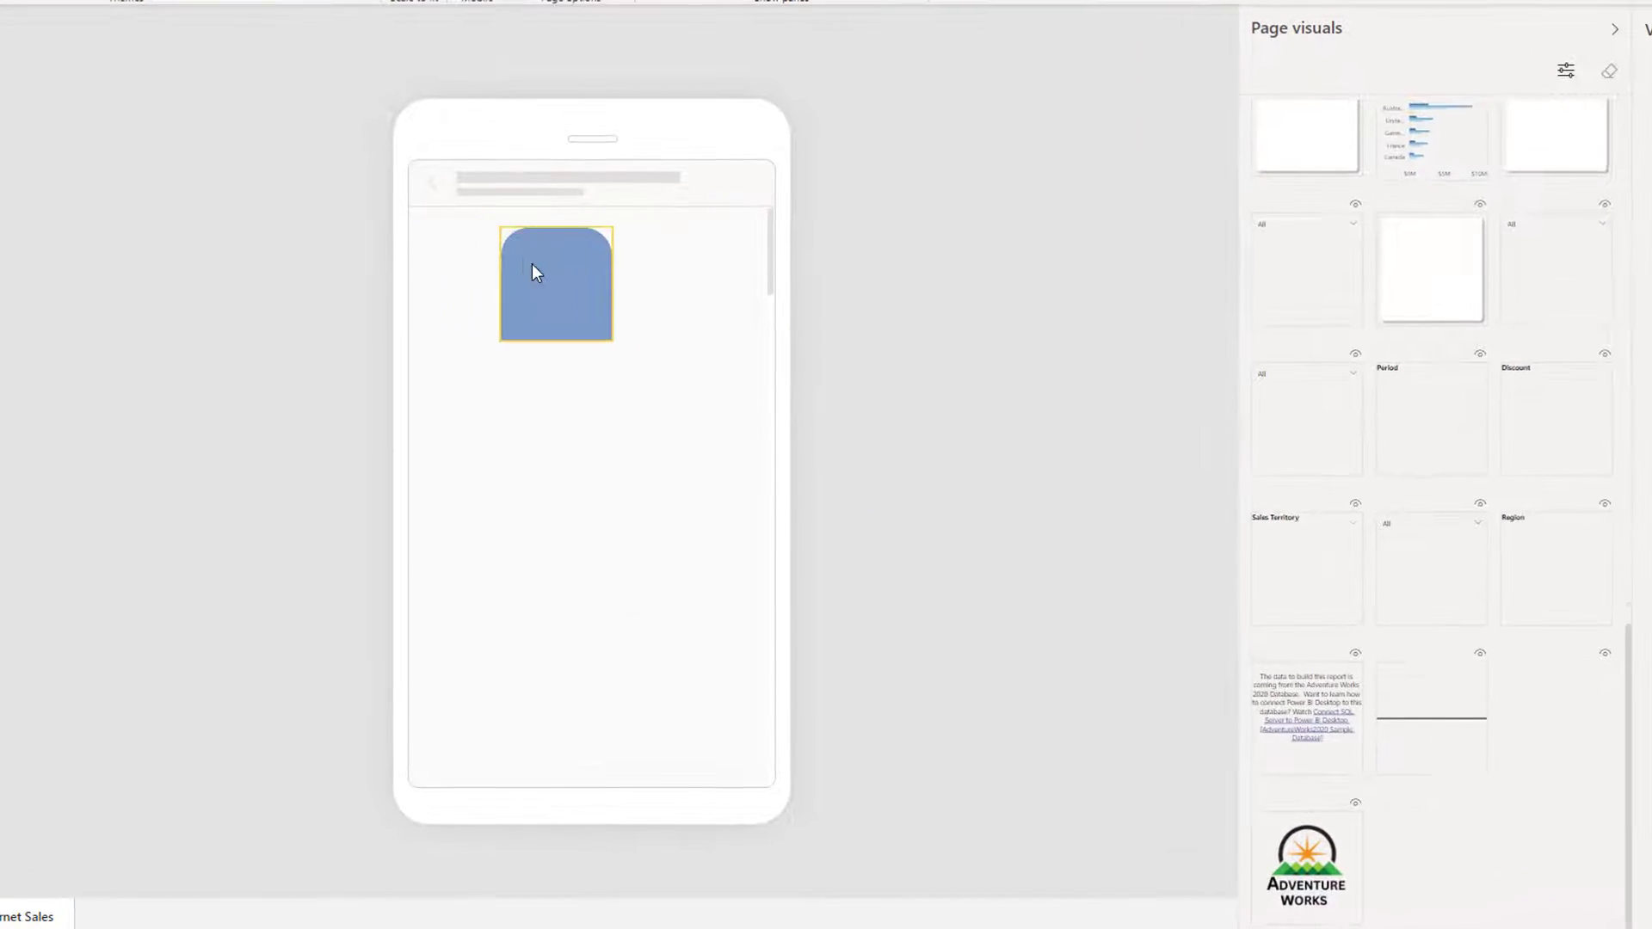
pyautogui.moveTo(532, 272); pyautogui.dragTo(531, 273)
pyautogui.moveTo(535, 336); pyautogui.dragTo(807, 296)
pyautogui.click(680, 422)
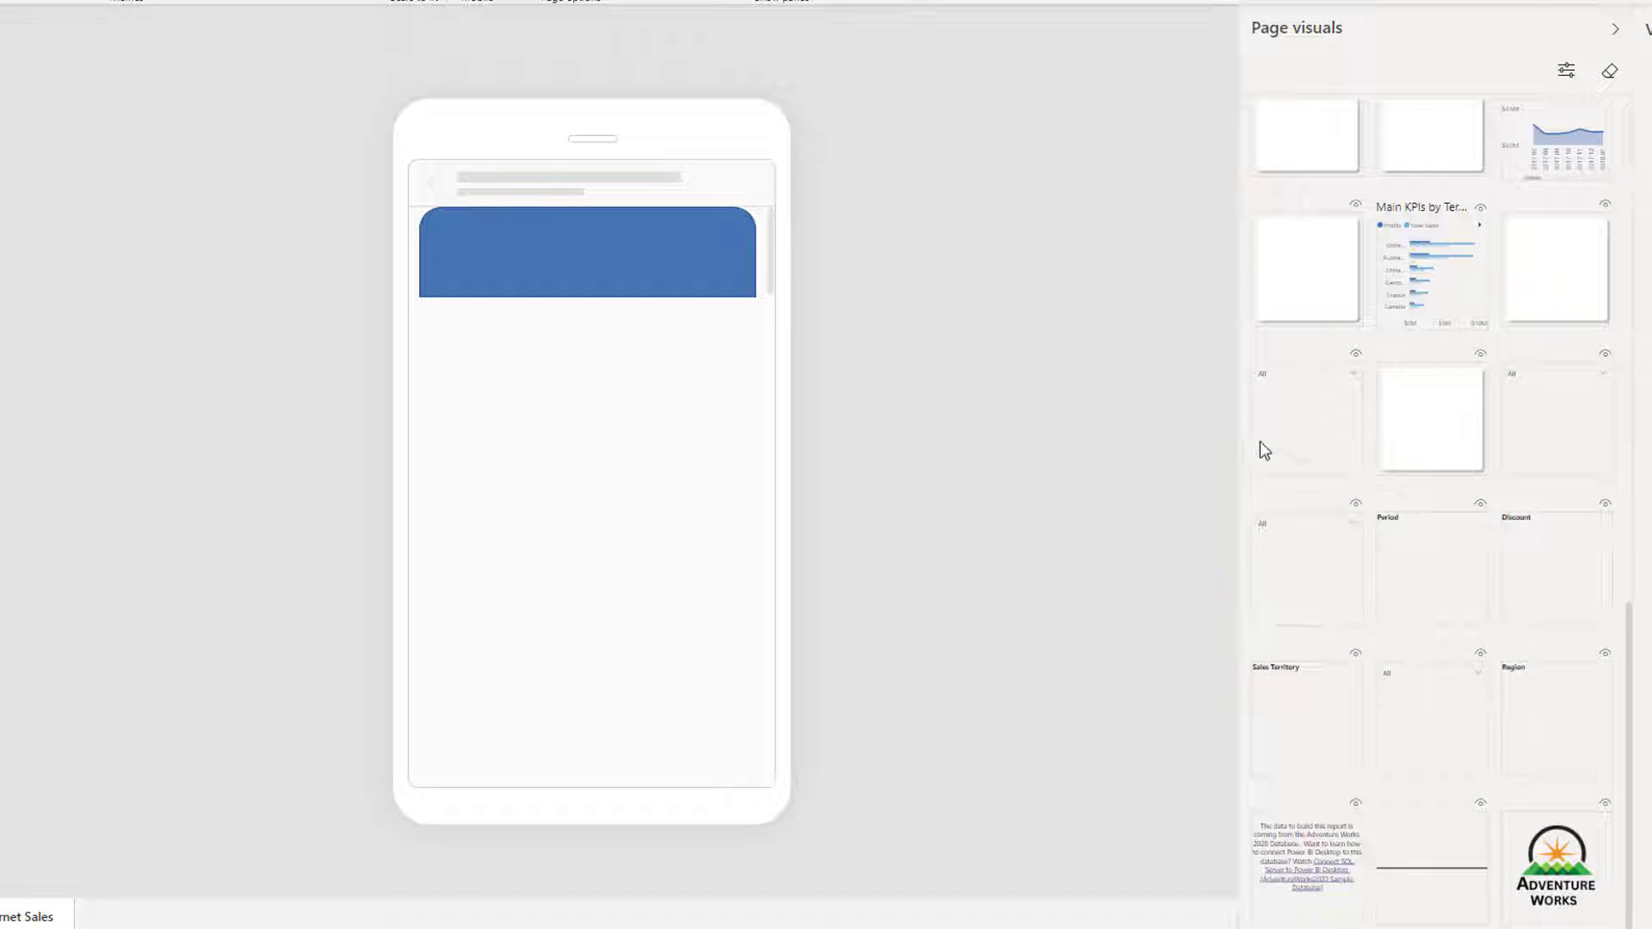
# Add the Adventure Works logo and shrink it to fit at the banner's left
pyautogui.moveTo(1554, 864); pyautogui.dragTo(477, 253)
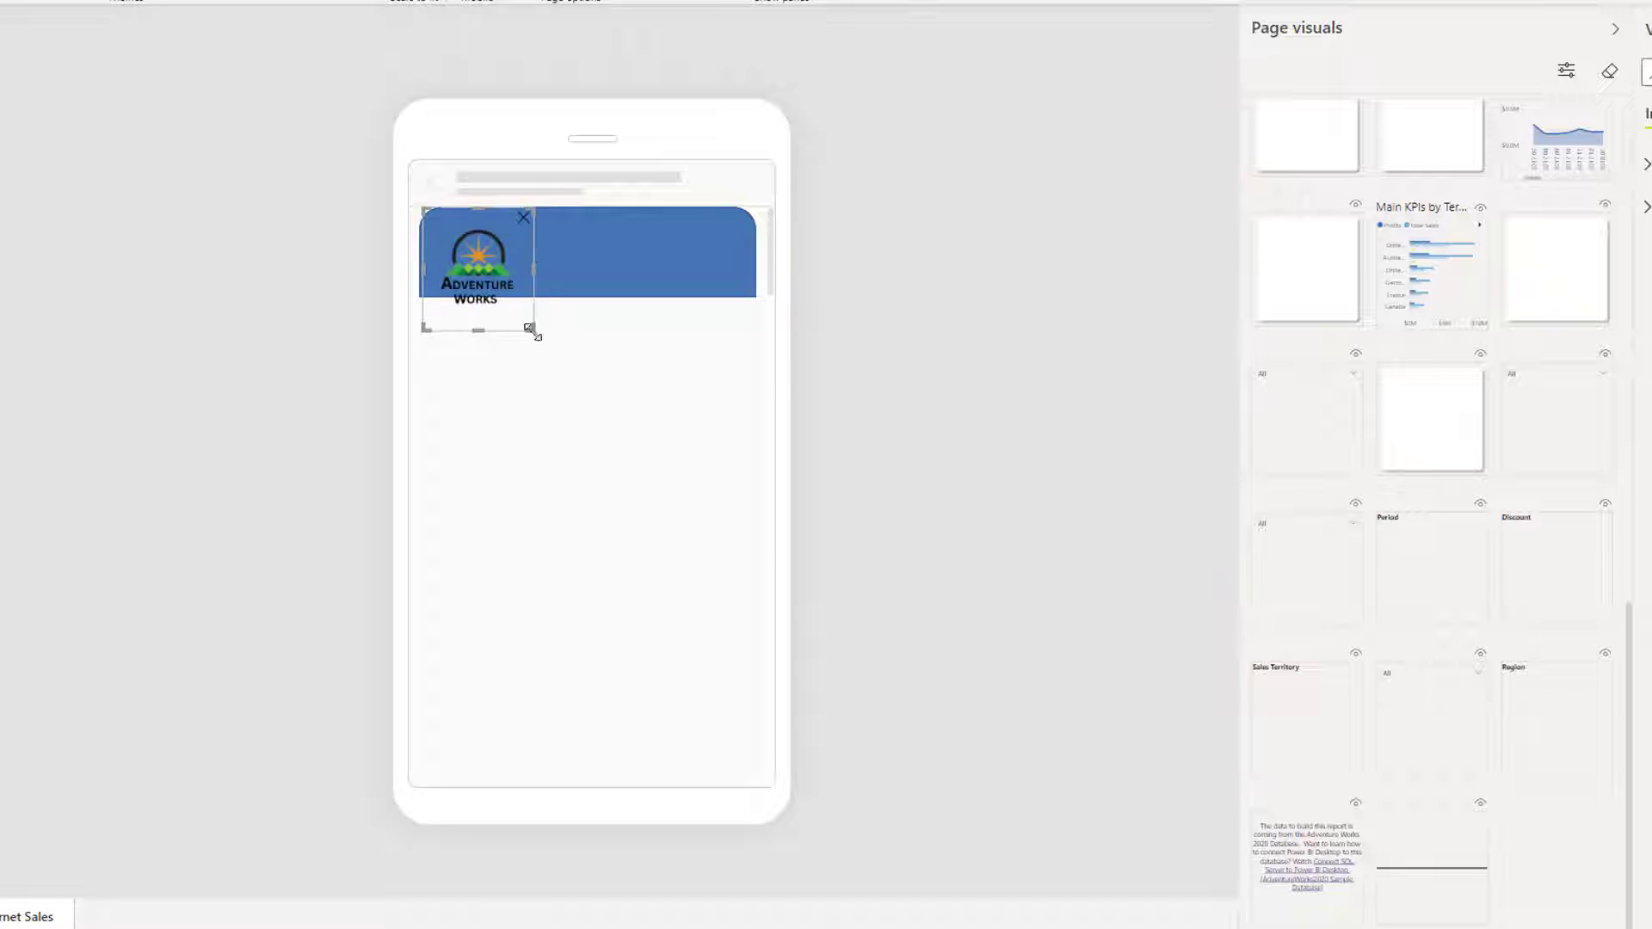
pyautogui.moveTo(532, 330); pyautogui.dragTo(467, 270)
pyautogui.click(640, 394)
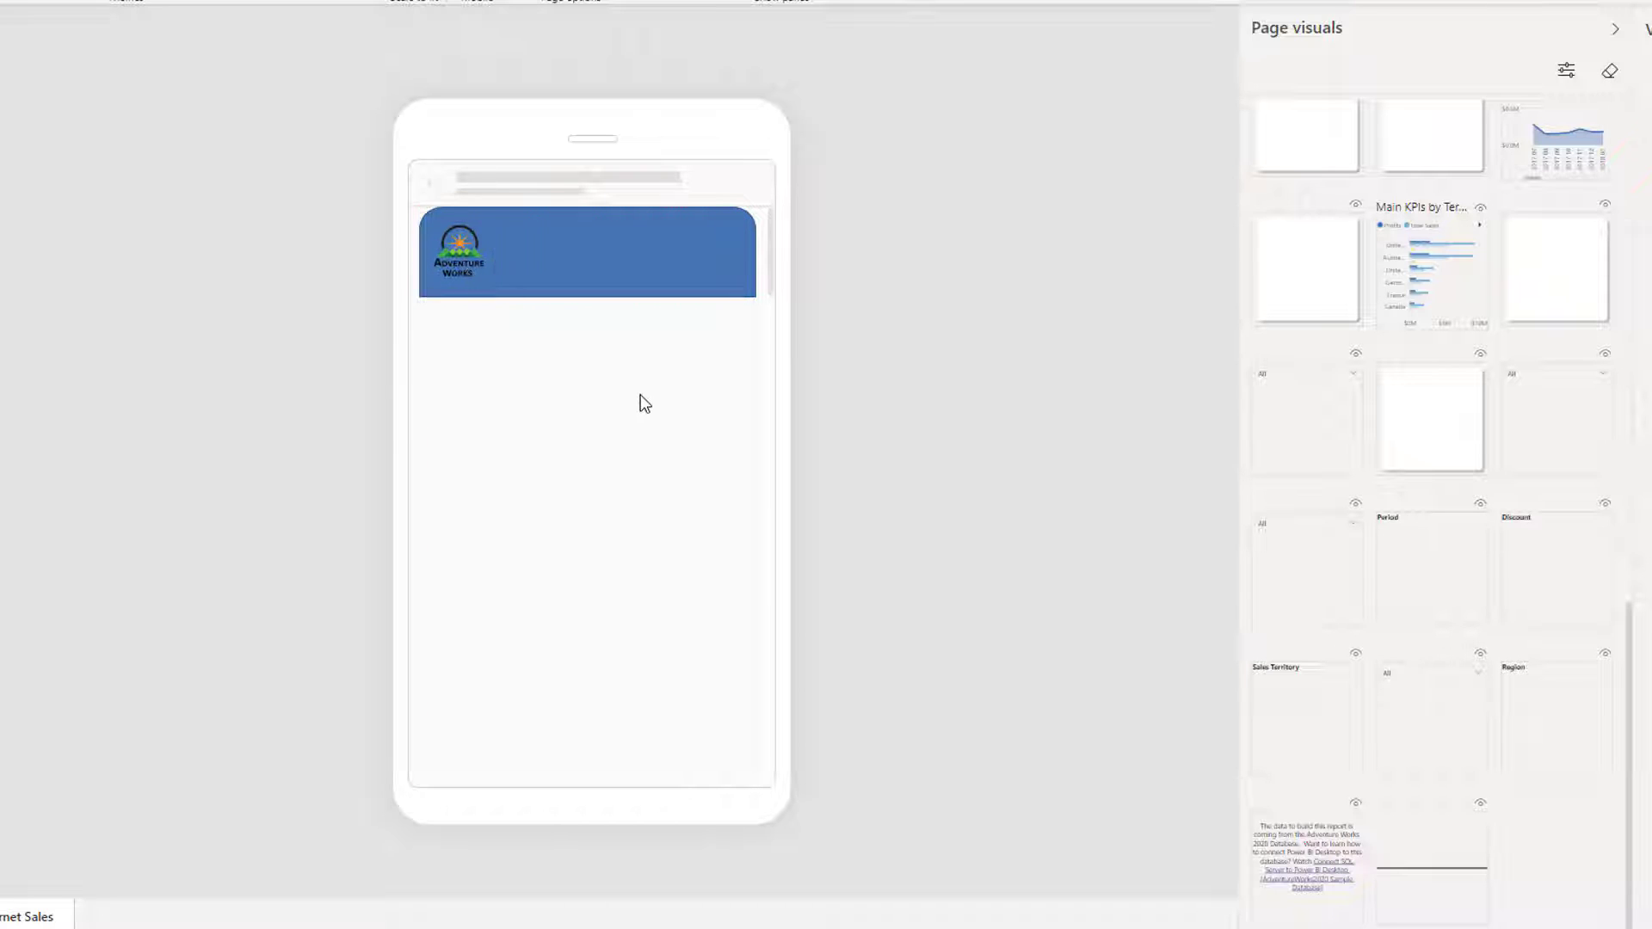
# Put a thin divider line in the banner just right of the logo
pyautogui.scroll(10, 1505, 435)
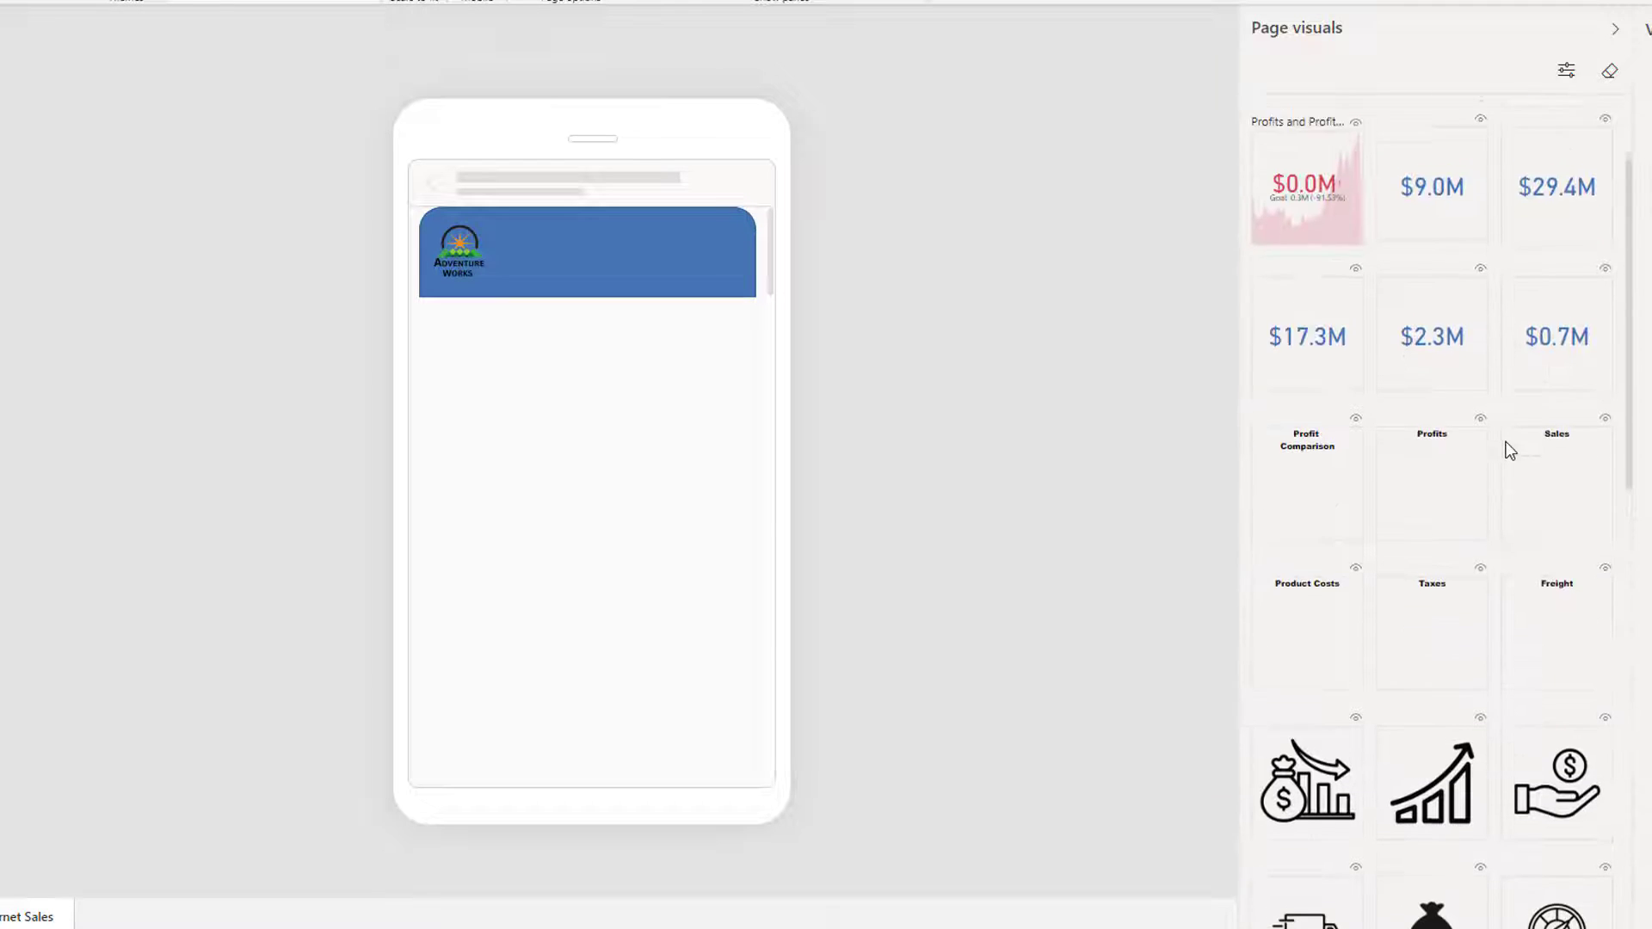
pyautogui.scroll(2, 1435, 300)
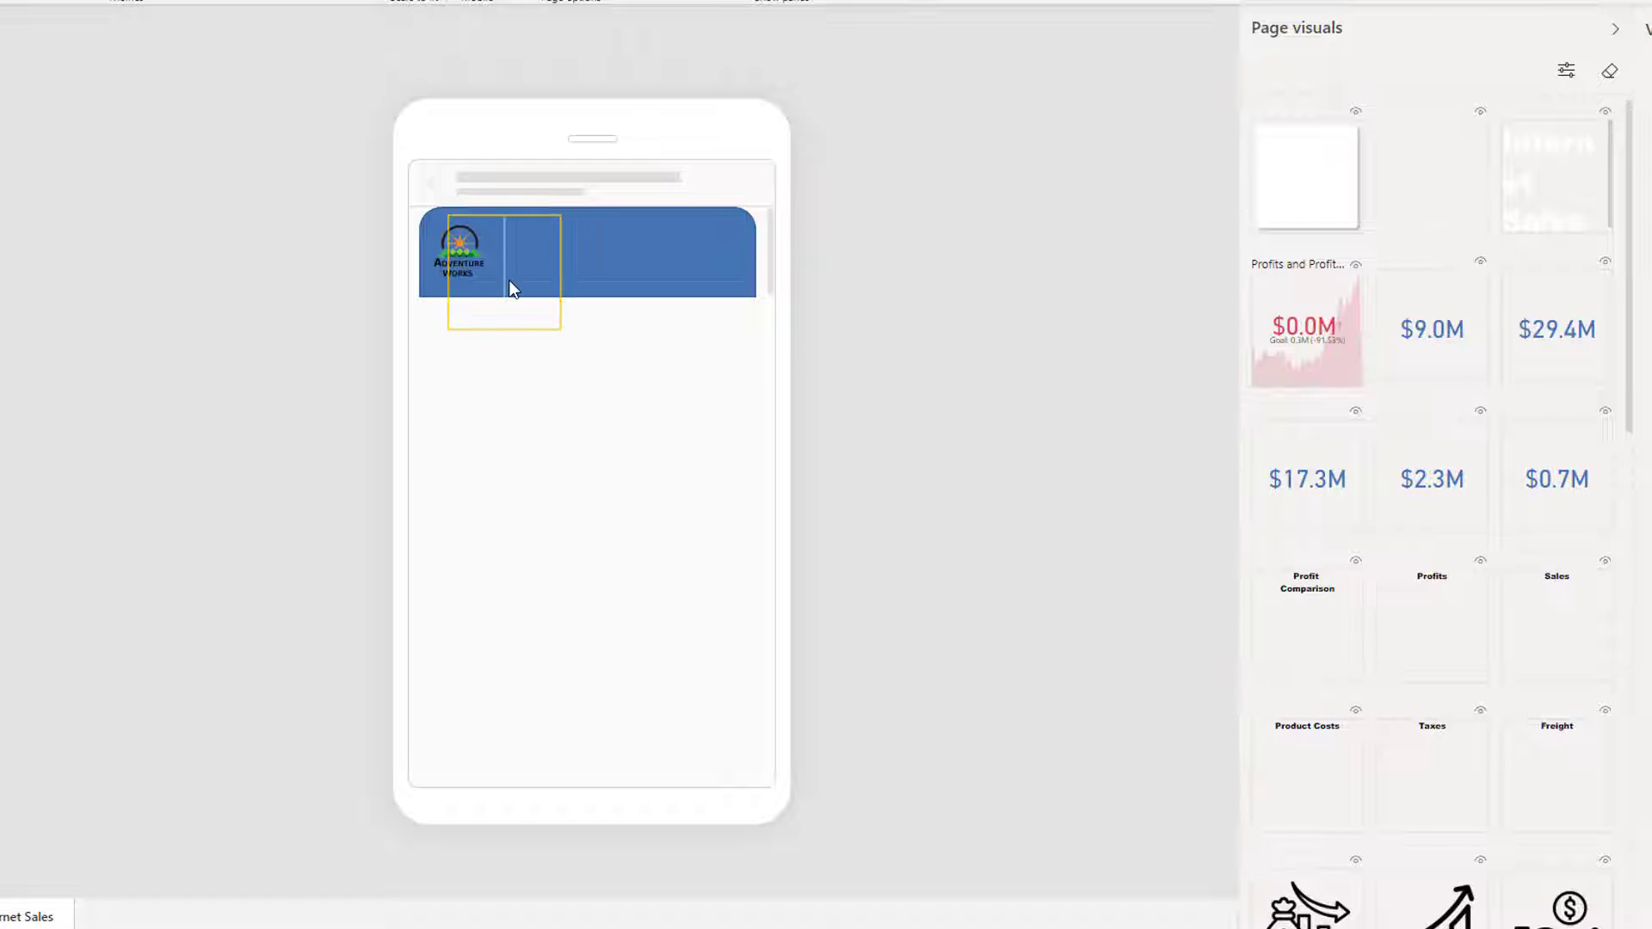
pyautogui.moveTo(507, 281); pyautogui.dragTo(502, 288)
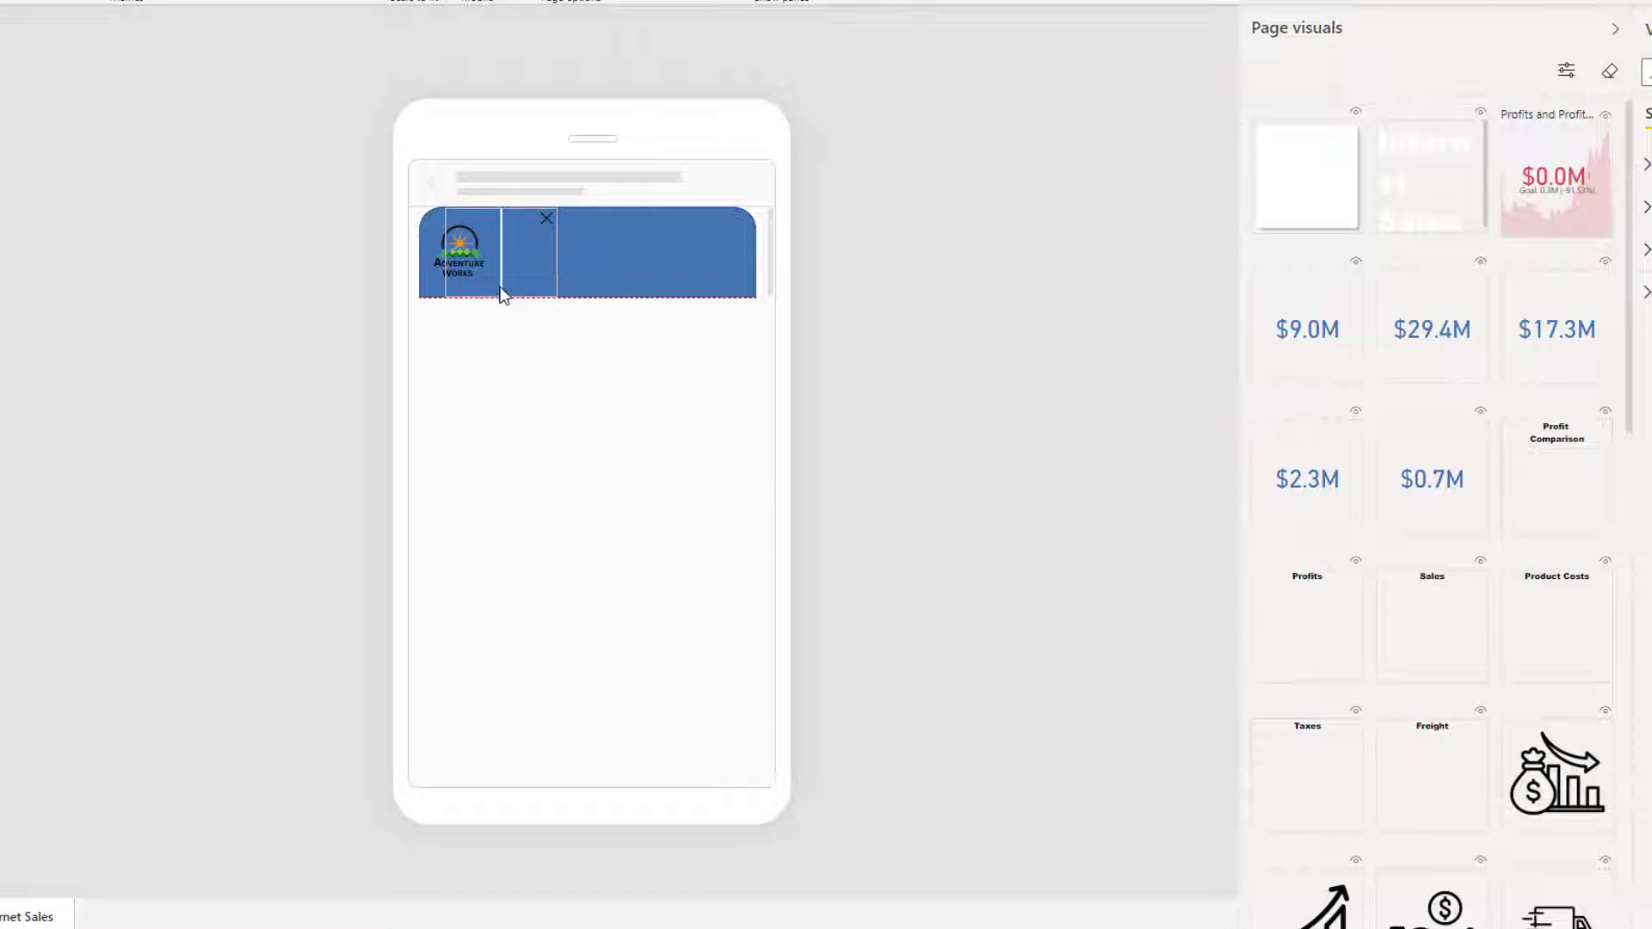
pyautogui.click(452, 251)
pyautogui.moveTo(529, 246); pyautogui.dragTo(530, 248)
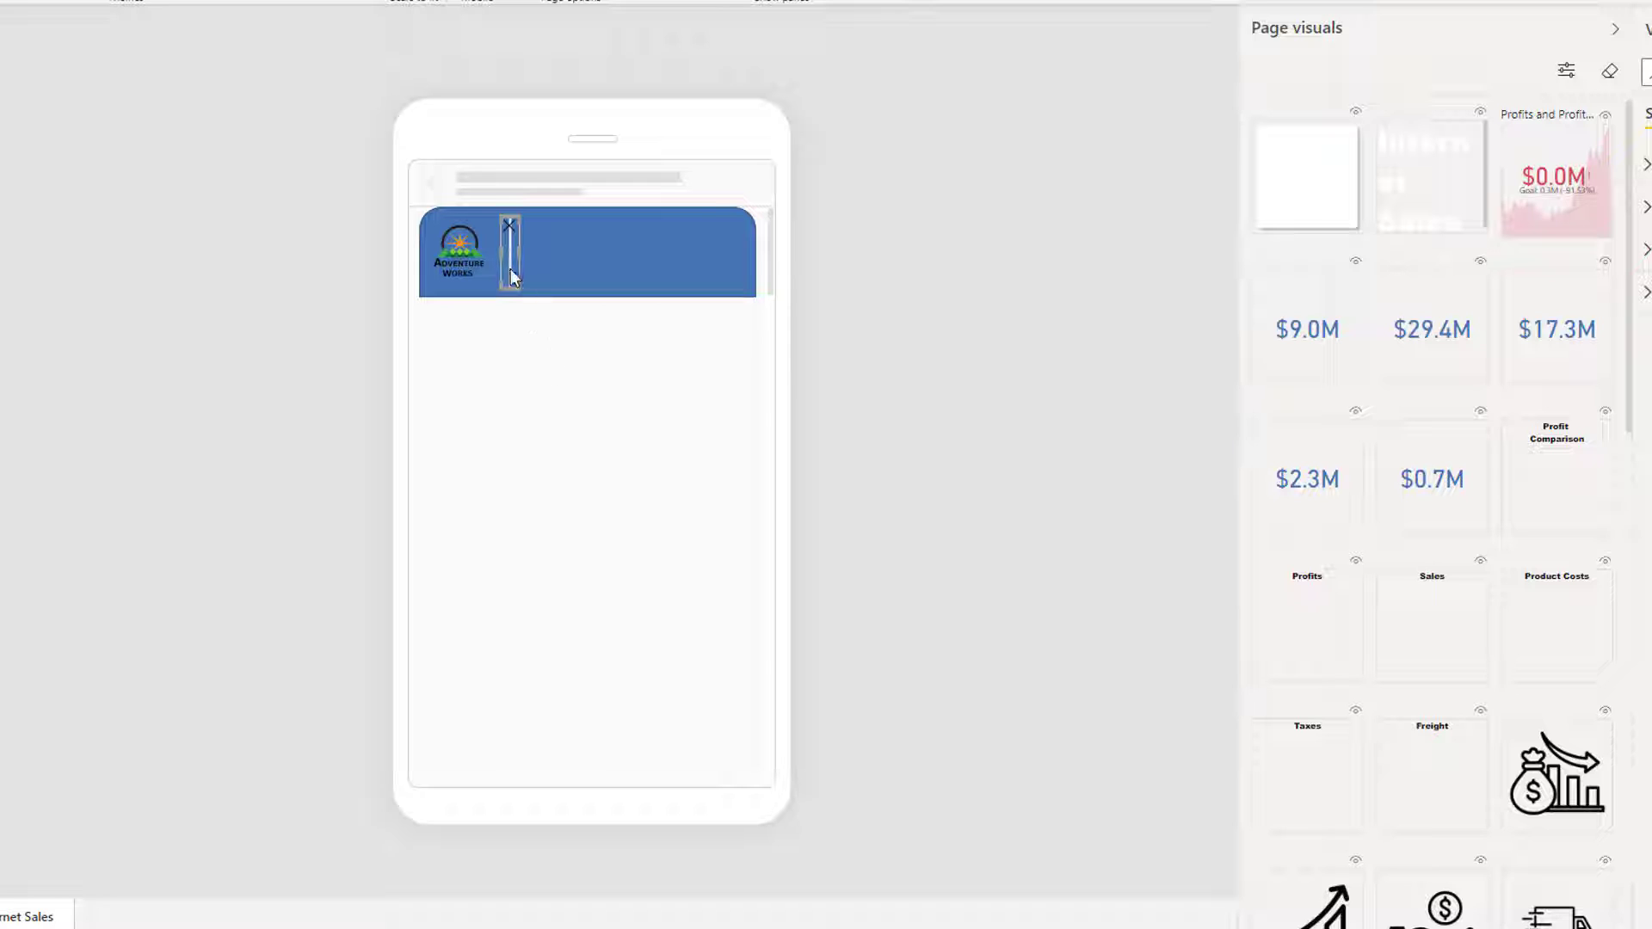
pyautogui.moveTo(509, 261); pyautogui.dragTo(499, 261)
pyautogui.click(609, 375)
# Add the Internet Sales title beside the divider at font size 20, fitted to the banner height
pyautogui.moveTo(1442, 188); pyautogui.dragTo(738, 266)
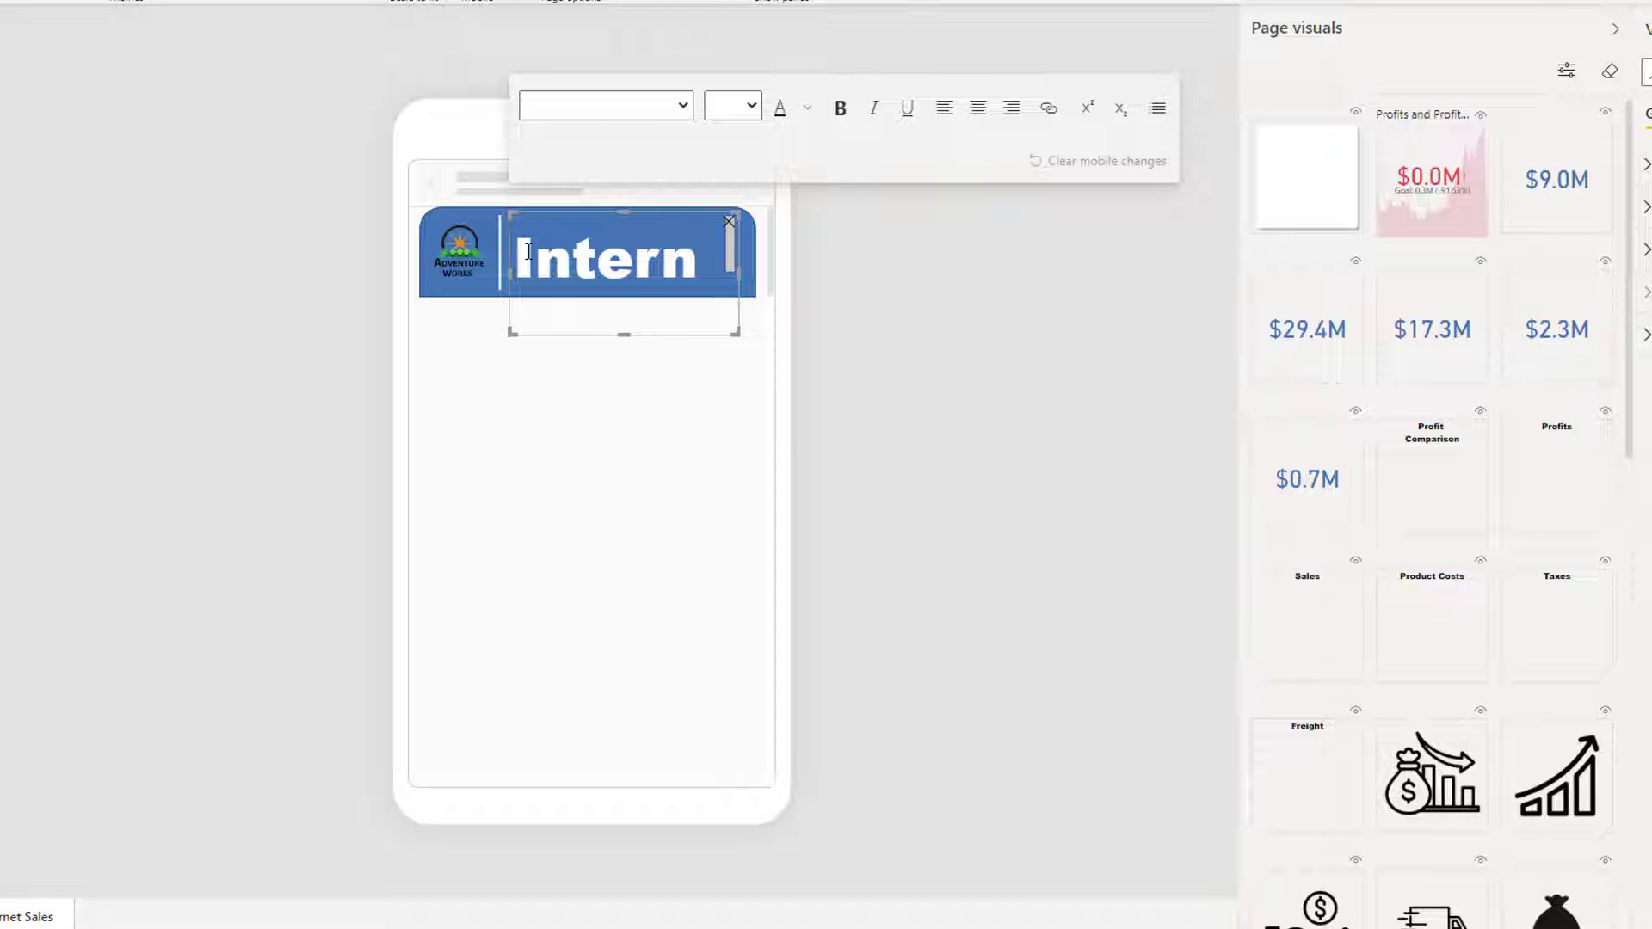
pyautogui.moveTo(526, 250); pyautogui.dragTo(745, 358)
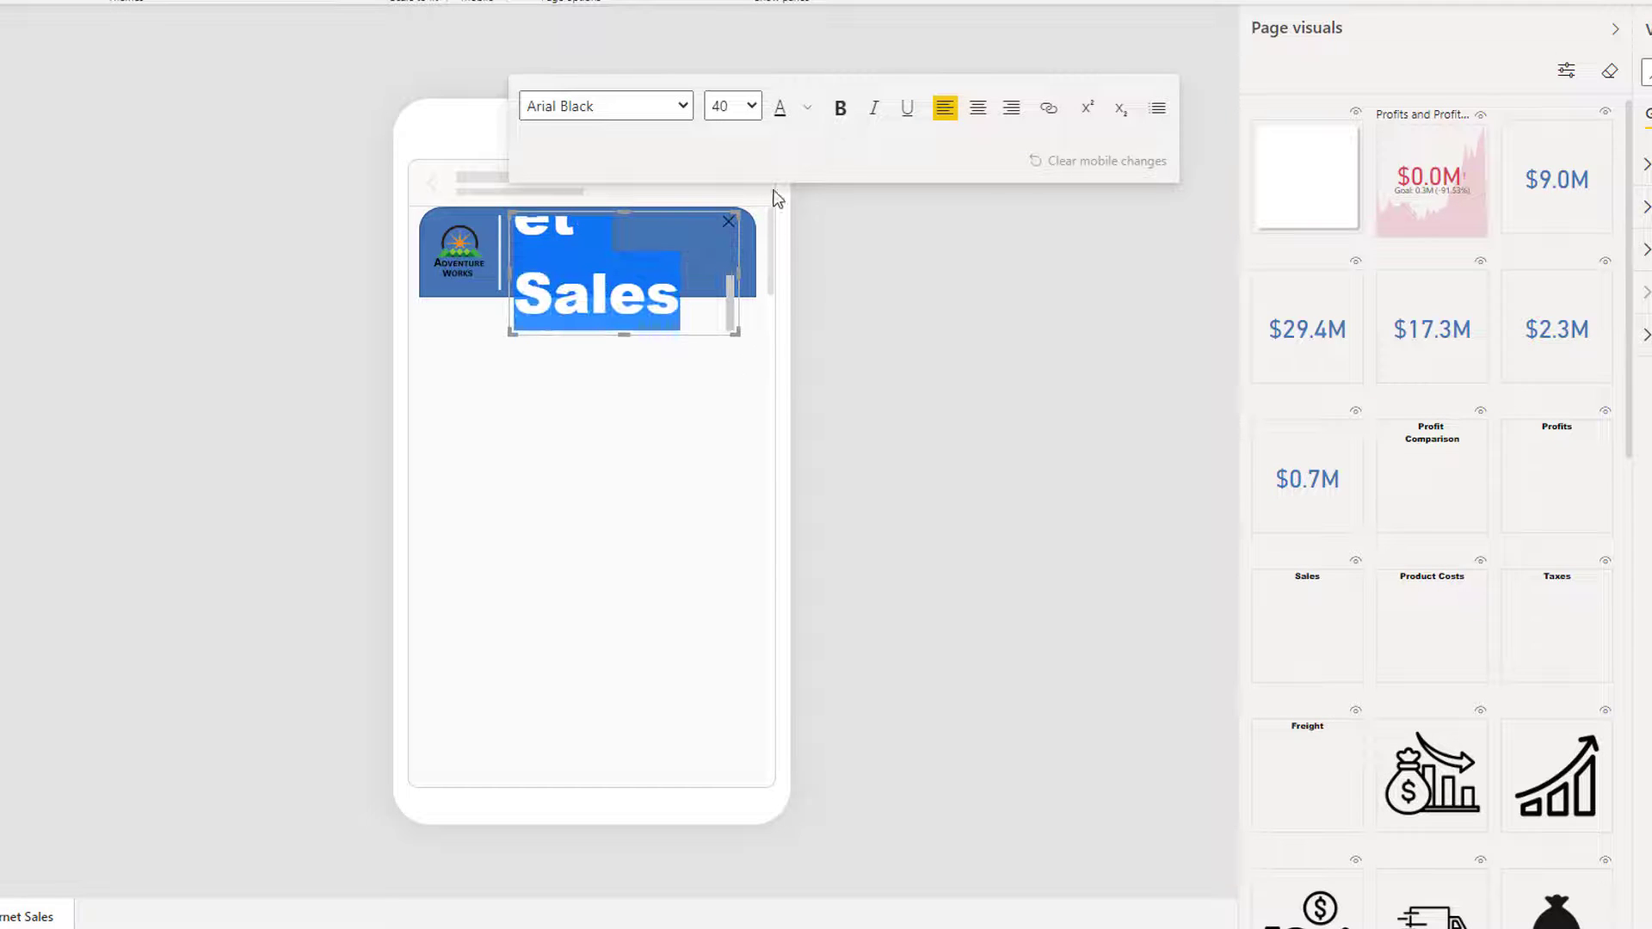
pyautogui.click(752, 106)
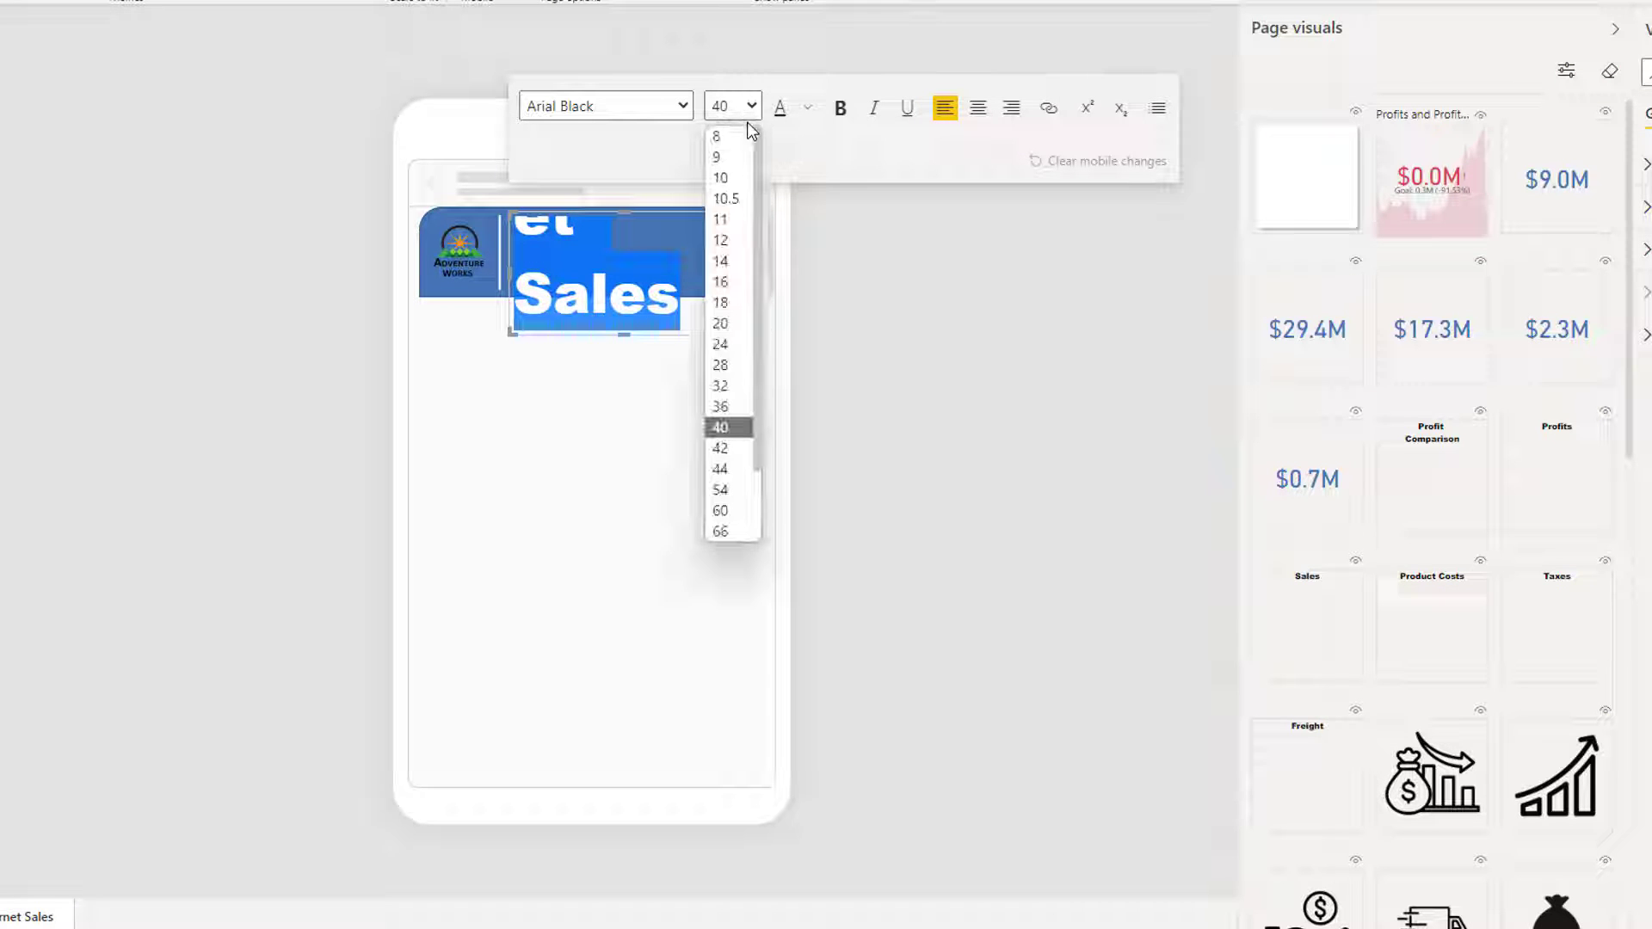
pyautogui.click(737, 332)
pyautogui.moveTo(623, 334); pyautogui.dragTo(628, 266)
pyautogui.click(673, 339)
pyautogui.click(689, 221)
pyautogui.moveTo(689, 214); pyautogui.dragTo(689, 226)
pyautogui.click(674, 358)
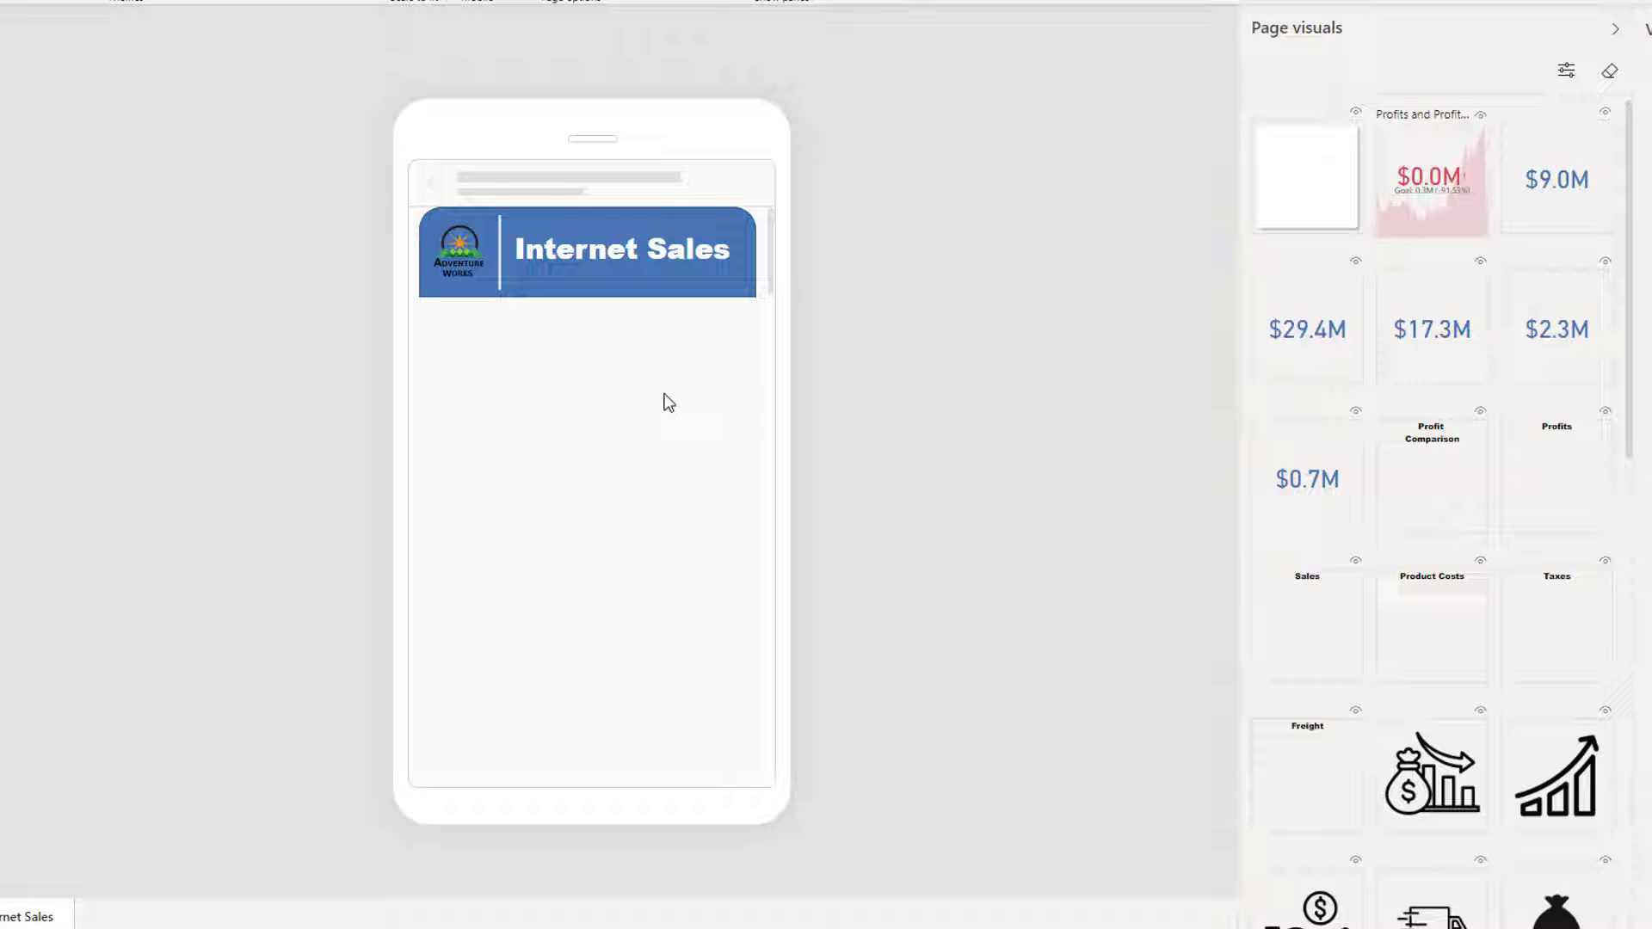
# Add a blank white tile under the header, widened to the right edge and made taller
pyautogui.moveTo(1318, 201); pyautogui.dragTo(475, 376)
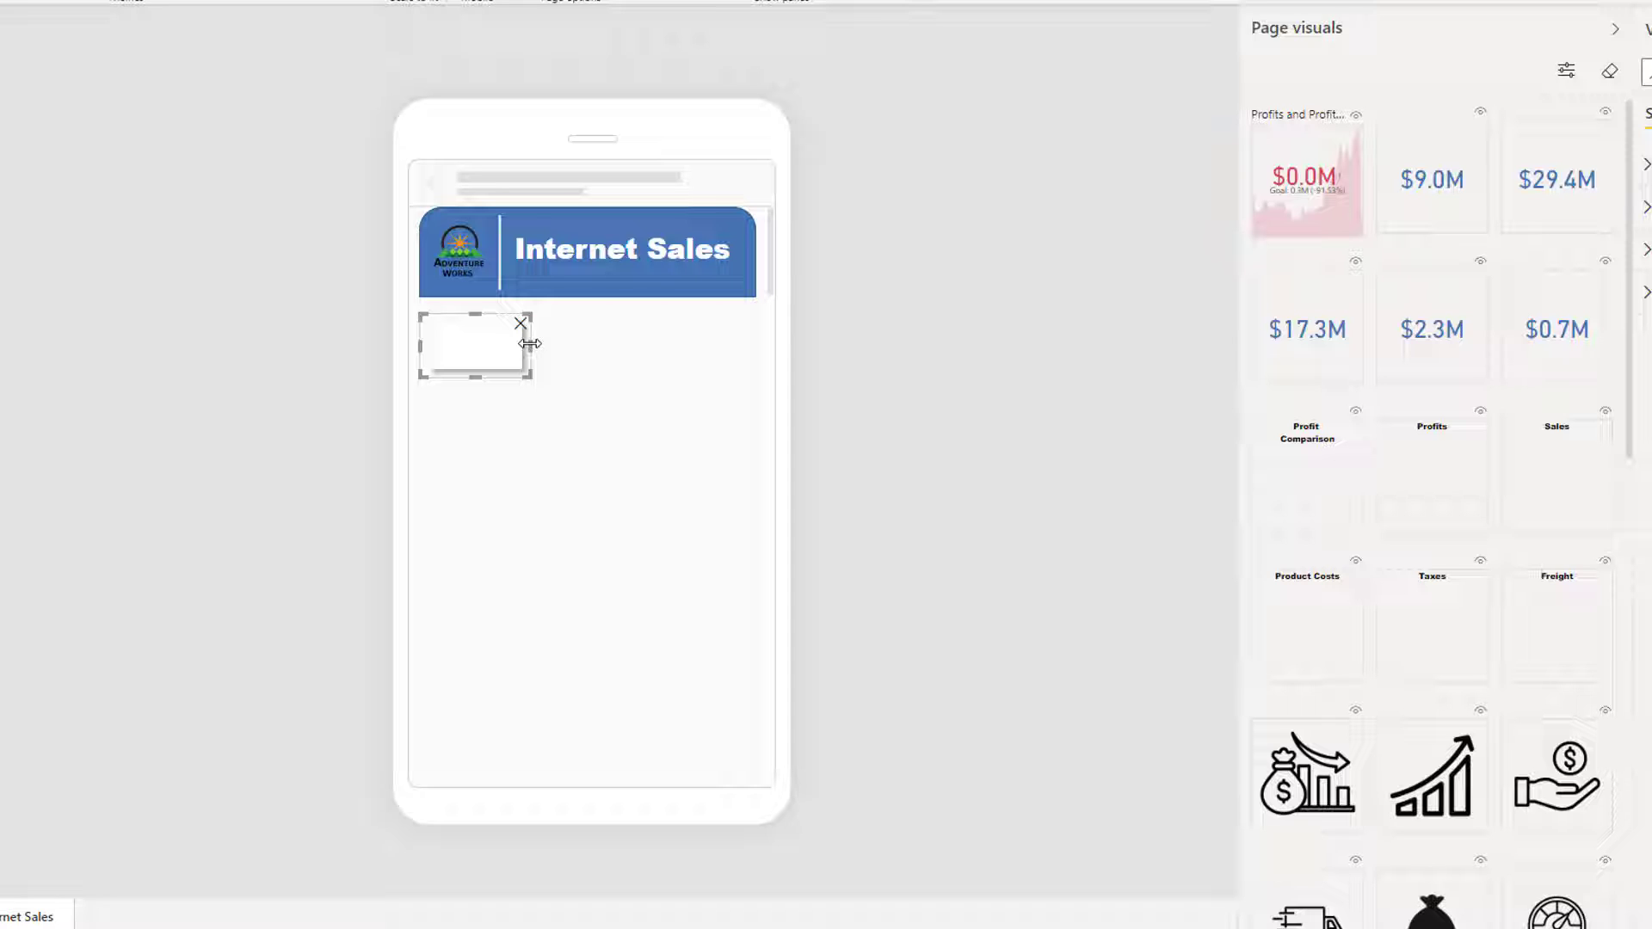
pyautogui.moveTo(530, 343); pyautogui.dragTo(765, 349)
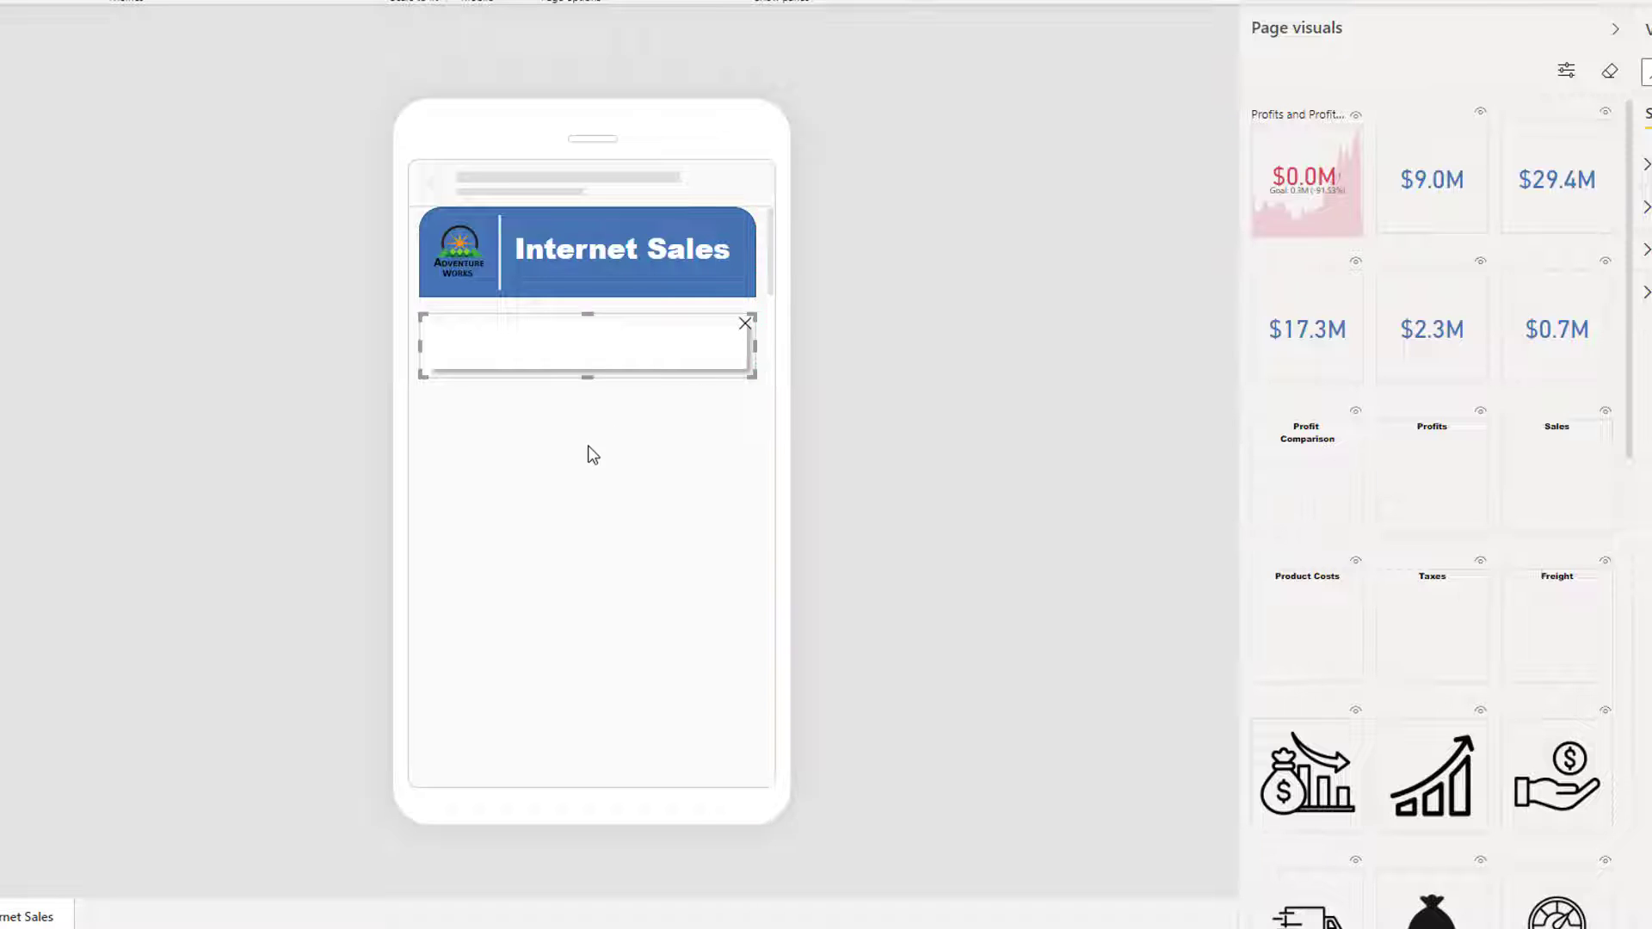
pyautogui.click(626, 416)
pyautogui.click(579, 343)
pyautogui.moveTo(586, 373); pyautogui.dragTo(592, 390)
pyautogui.click(652, 463)
pyautogui.scroll(-10, 1474, 506)
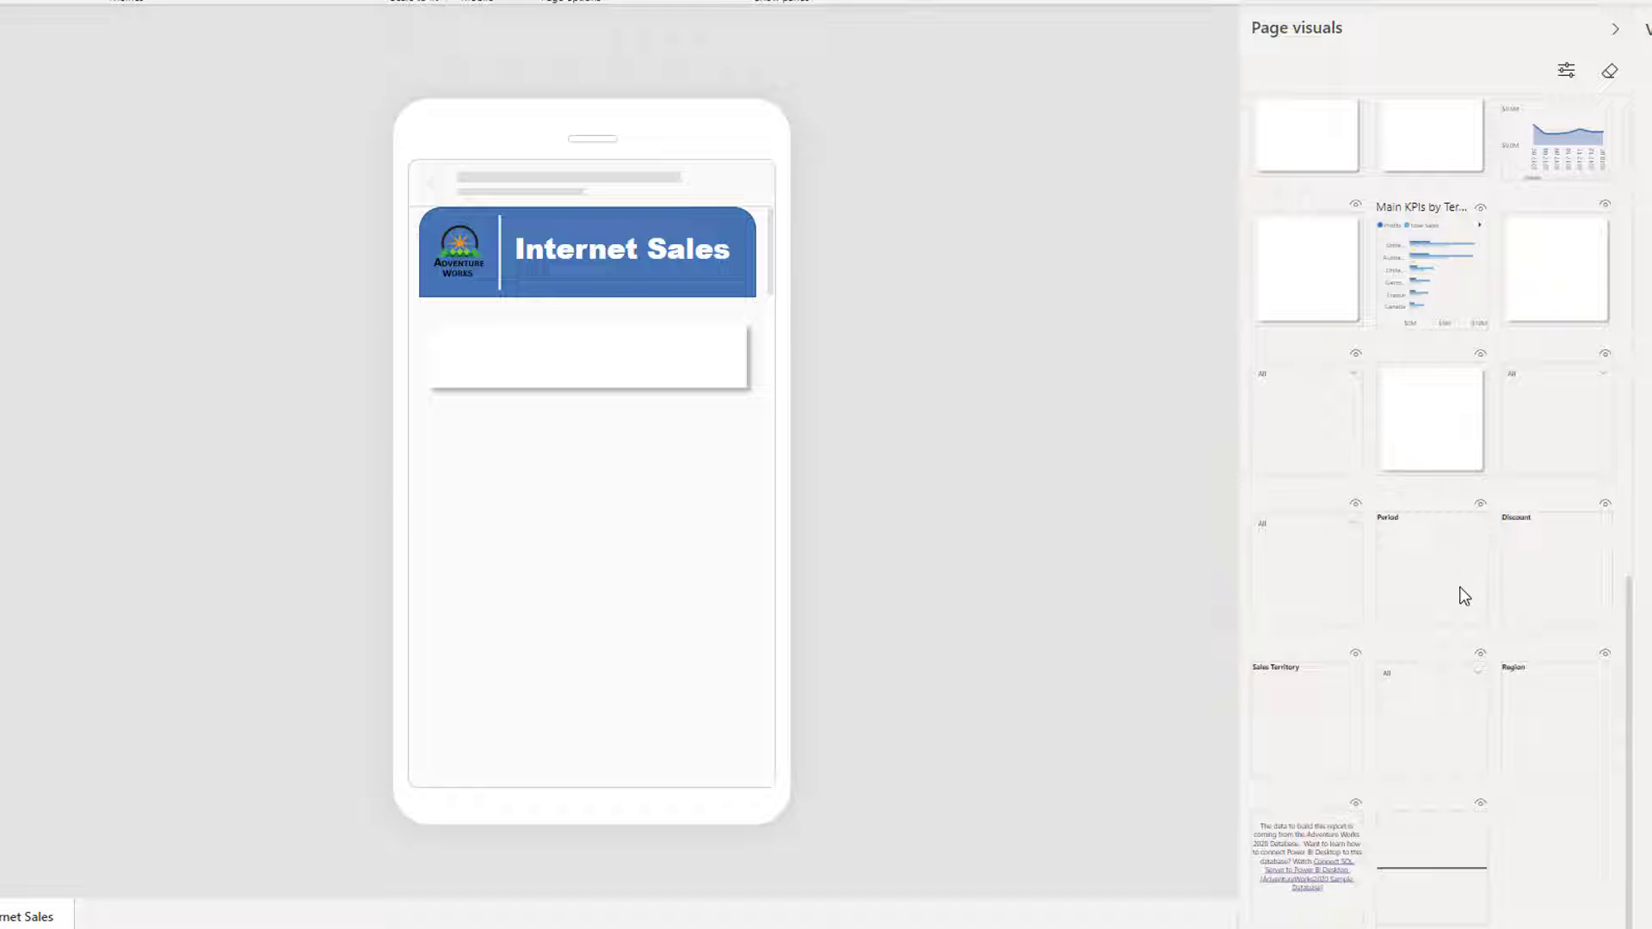
# Add the Period slicer with its header on, resized and moved onto the white card
pyautogui.moveTo(1306, 432); pyautogui.dragTo(502, 491)
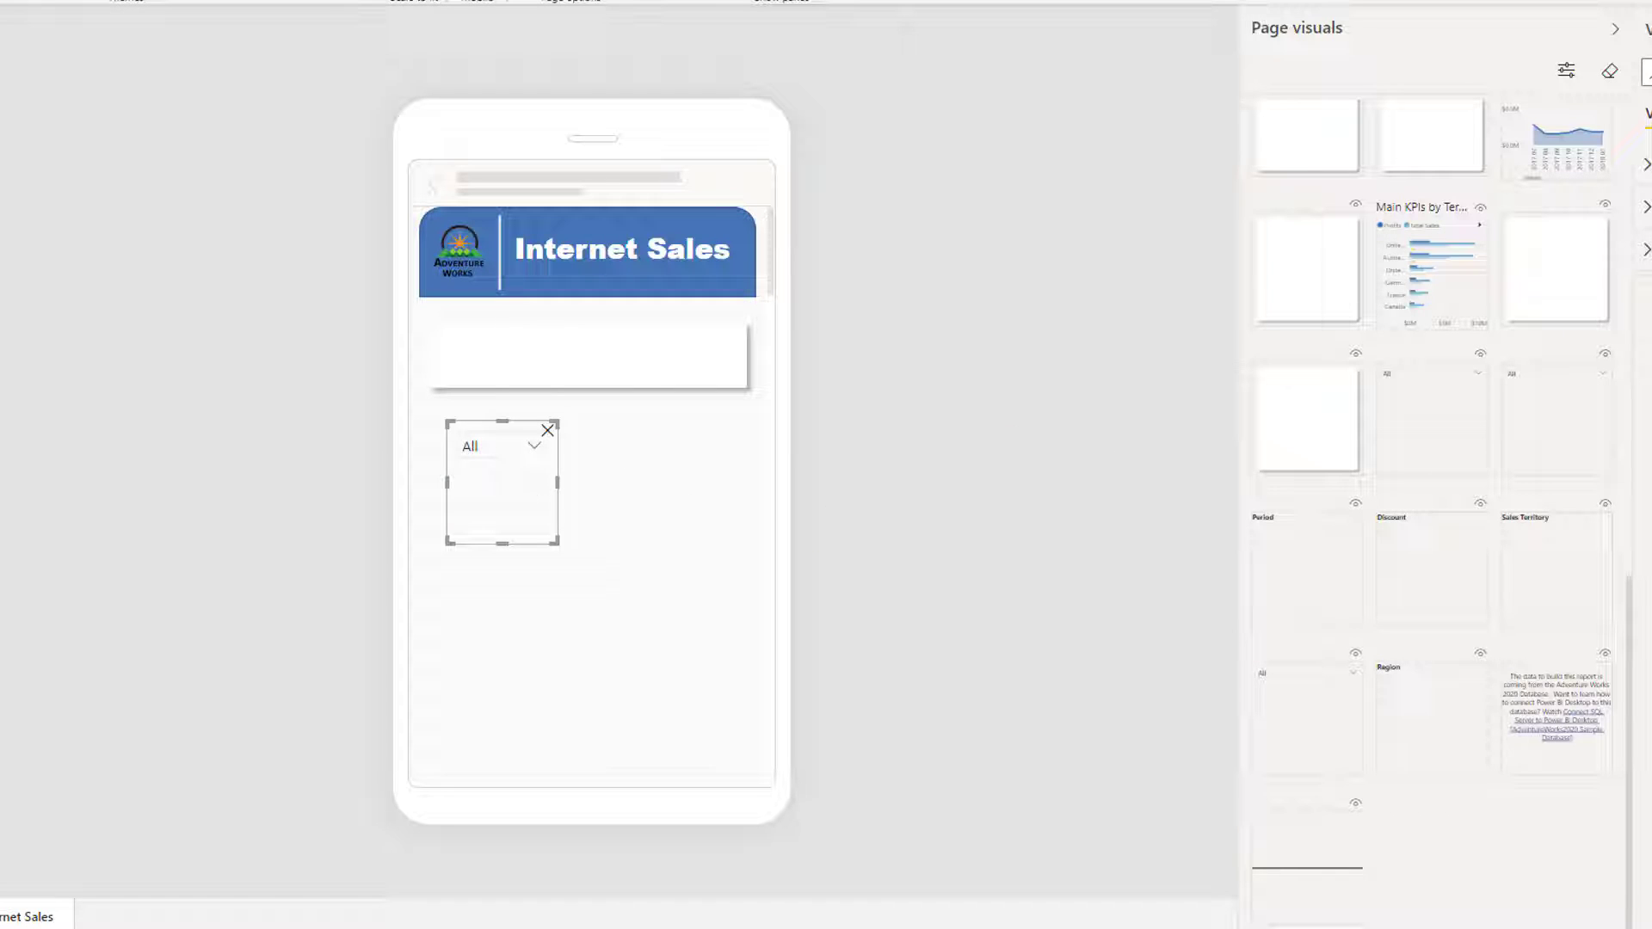
pyautogui.moveTo(477, 493); pyautogui.dragTo(496, 550)
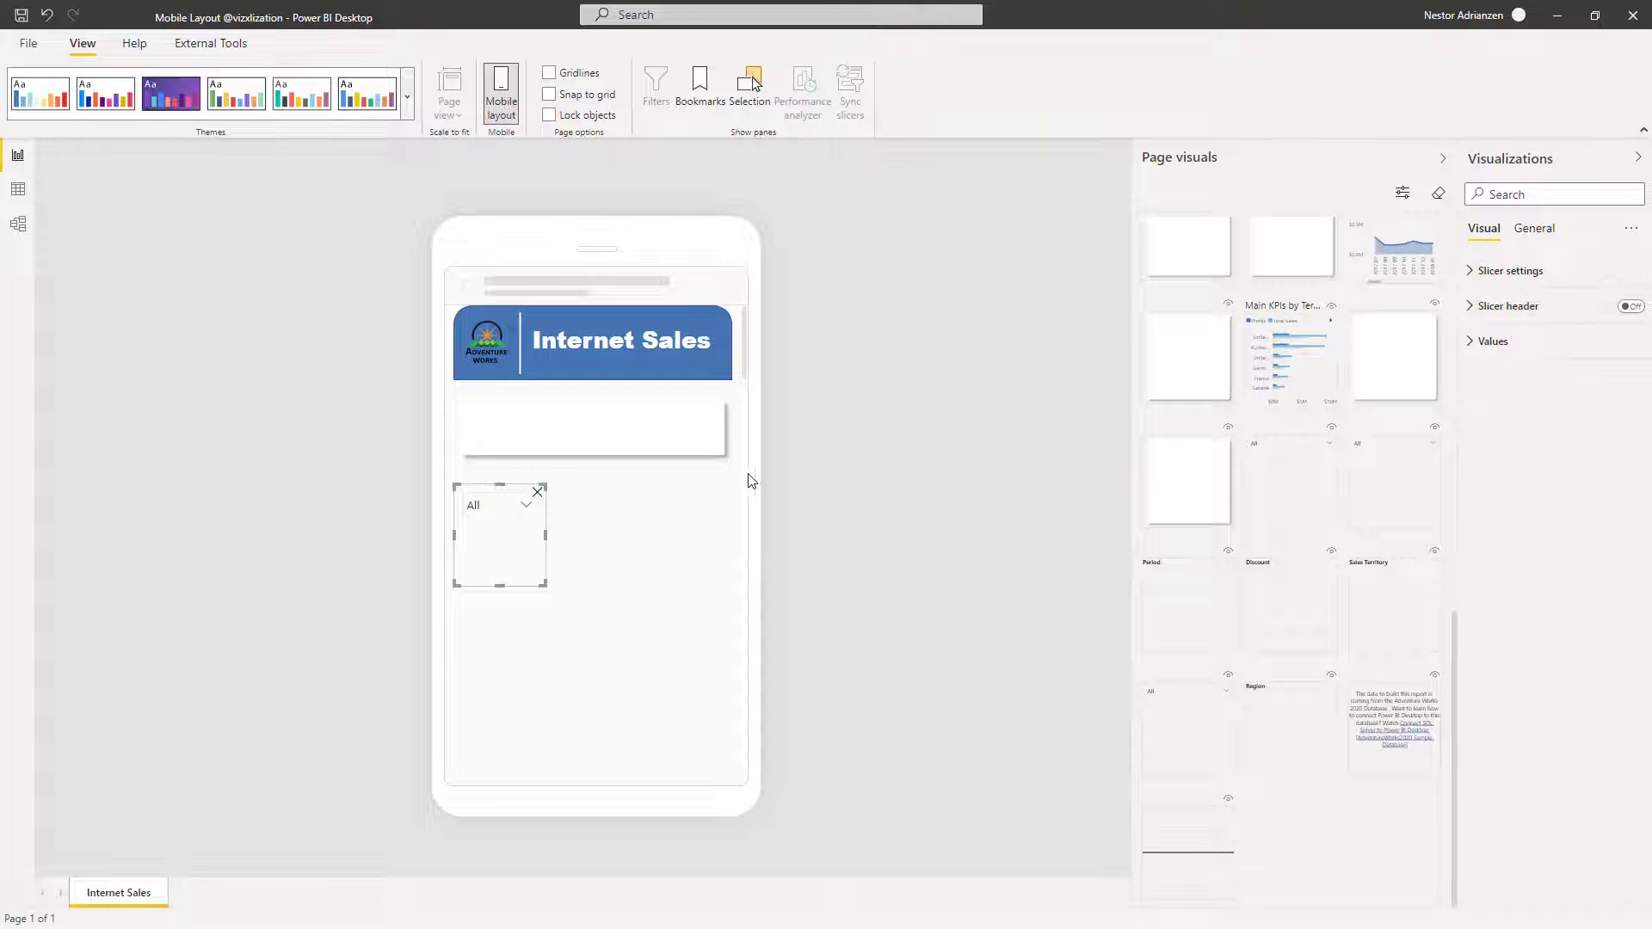
pyautogui.click(1631, 308)
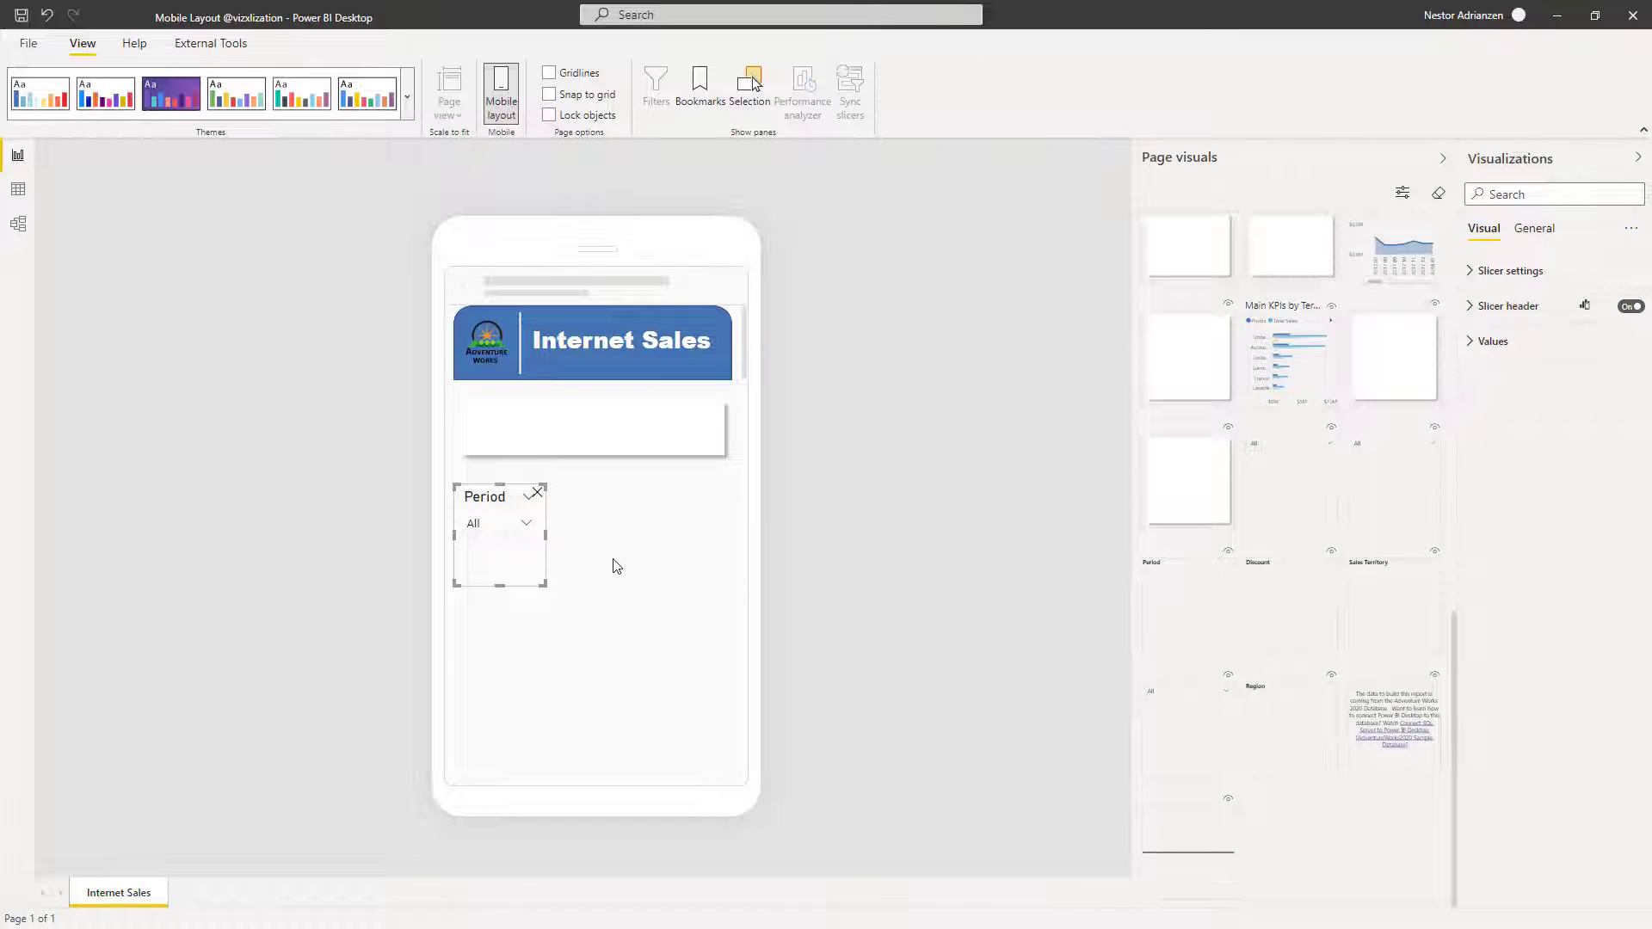
pyautogui.moveTo(543, 540); pyautogui.dragTo(600, 541)
pyautogui.moveTo(524, 586); pyautogui.dragTo(534, 560)
pyautogui.moveTo(534, 503); pyautogui.dragTo(653, 428)
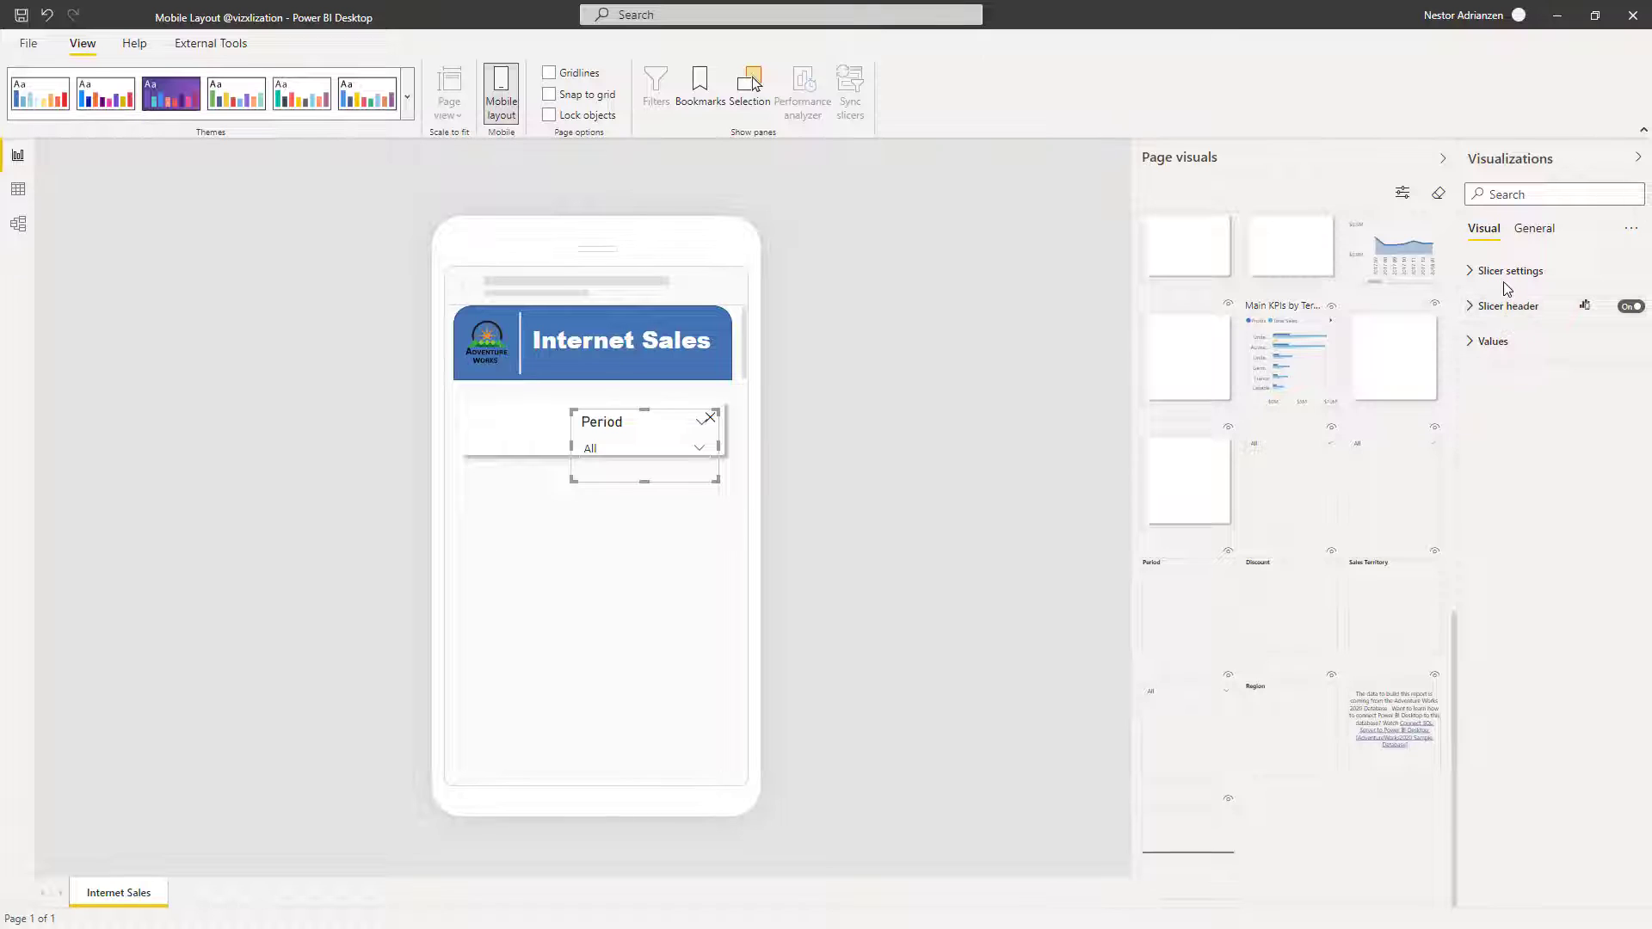
# Set the Period slicer's values and header font size to 8 and fit it to the card
pyautogui.click(1486, 341)
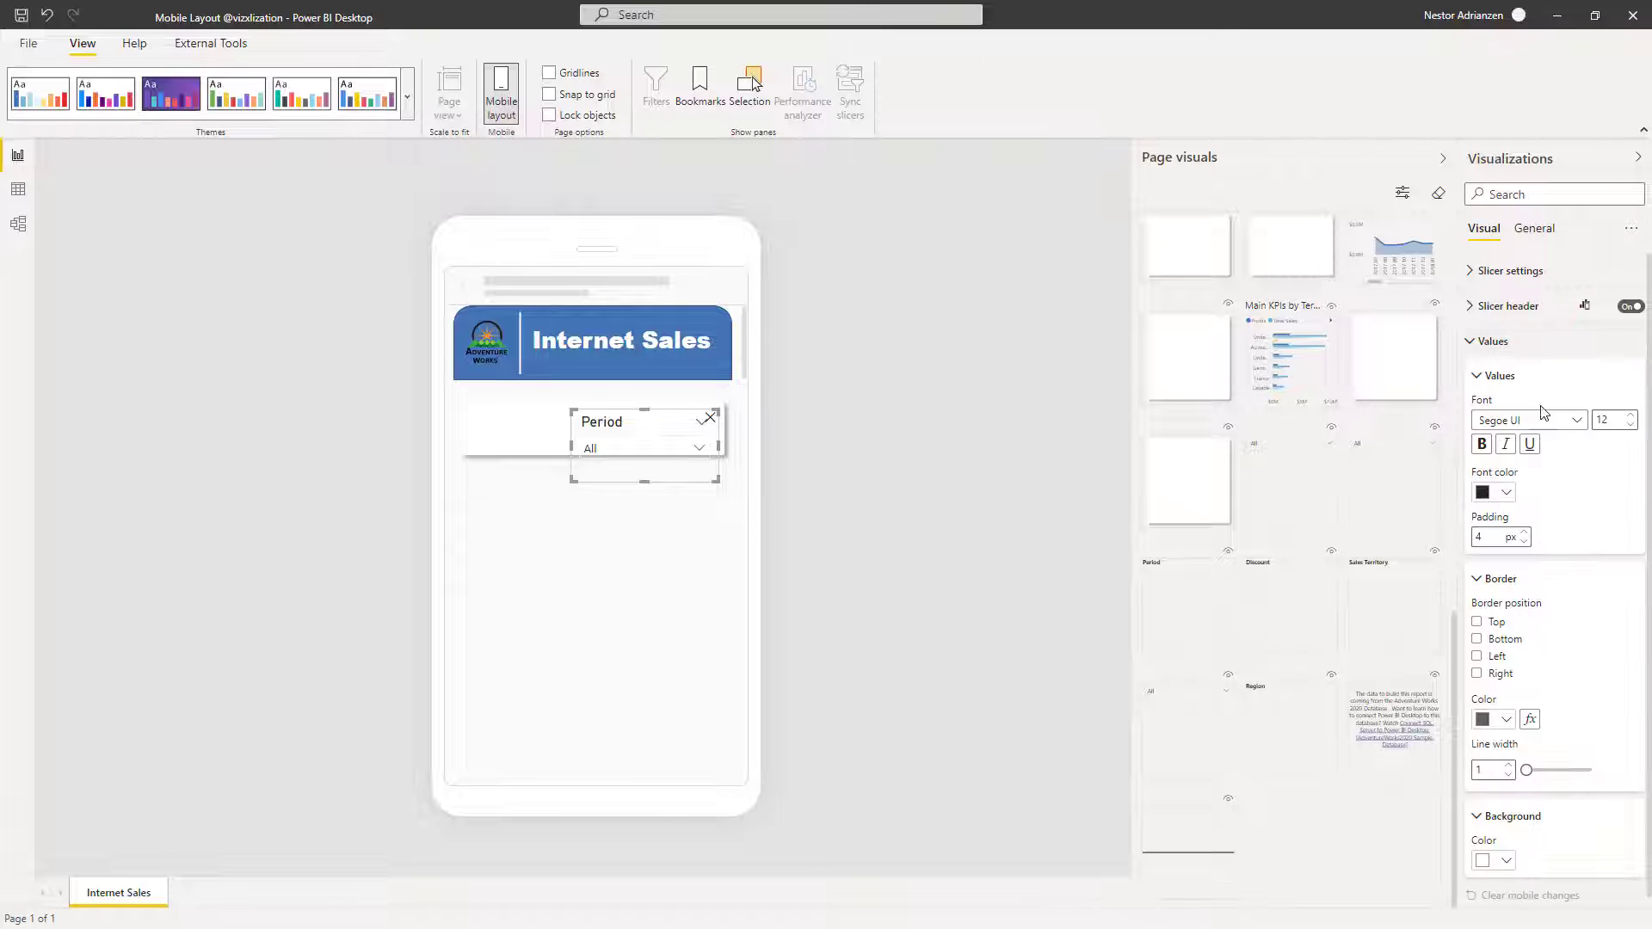
pyautogui.doubleClick(1606, 420)
pyautogui.write('8')
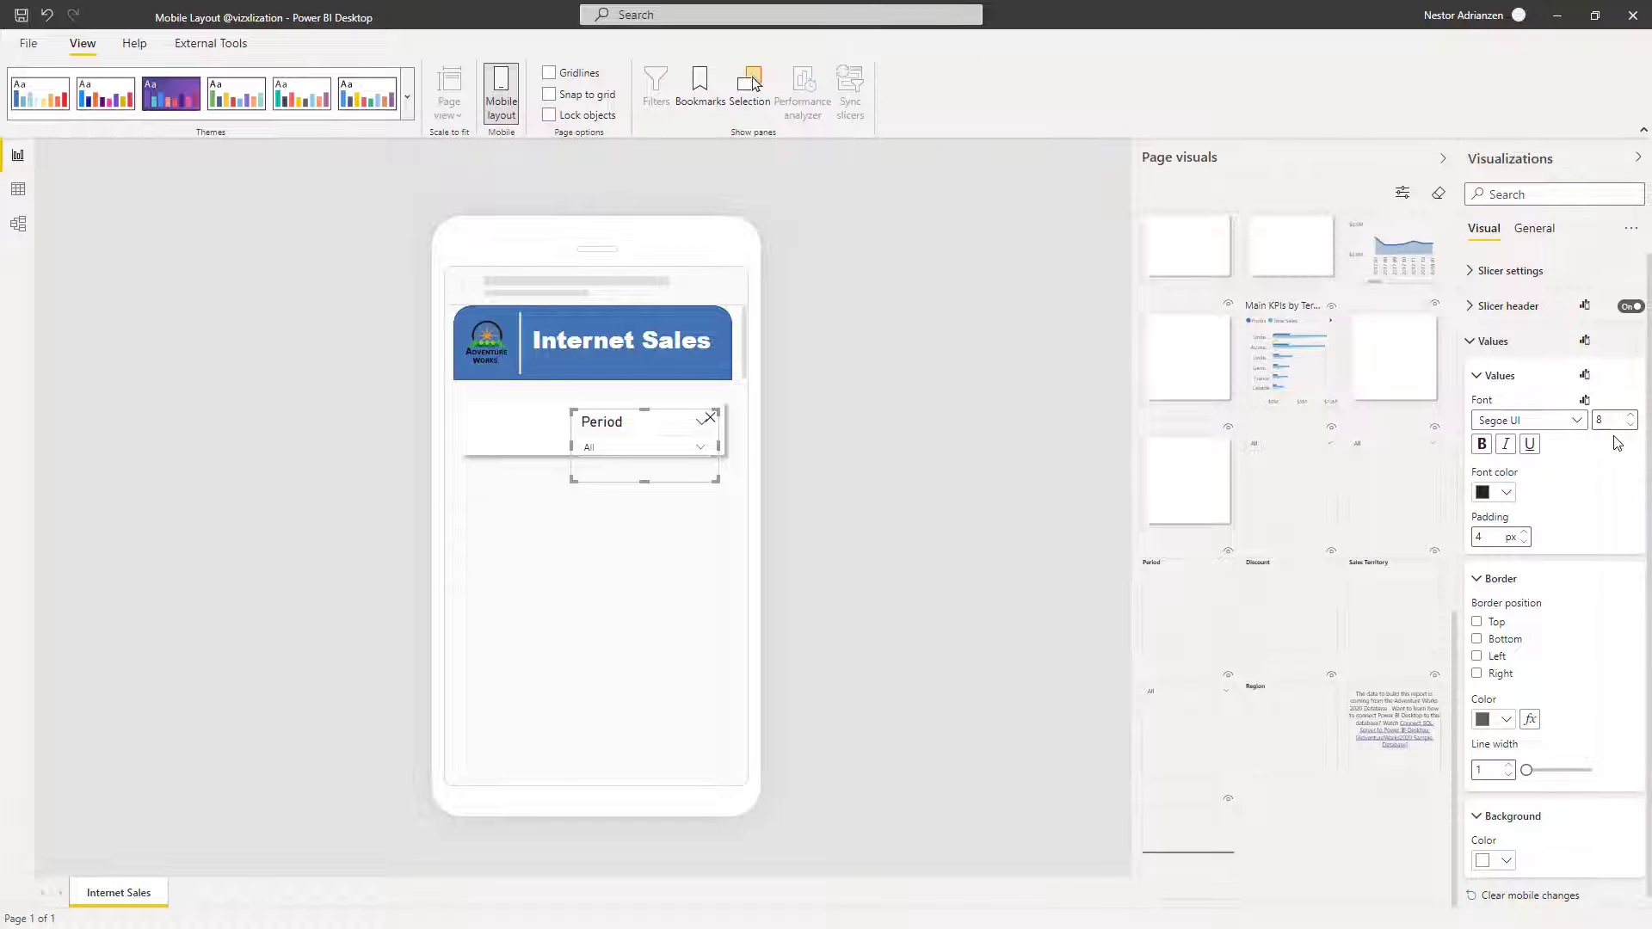
pyautogui.click(1506, 378)
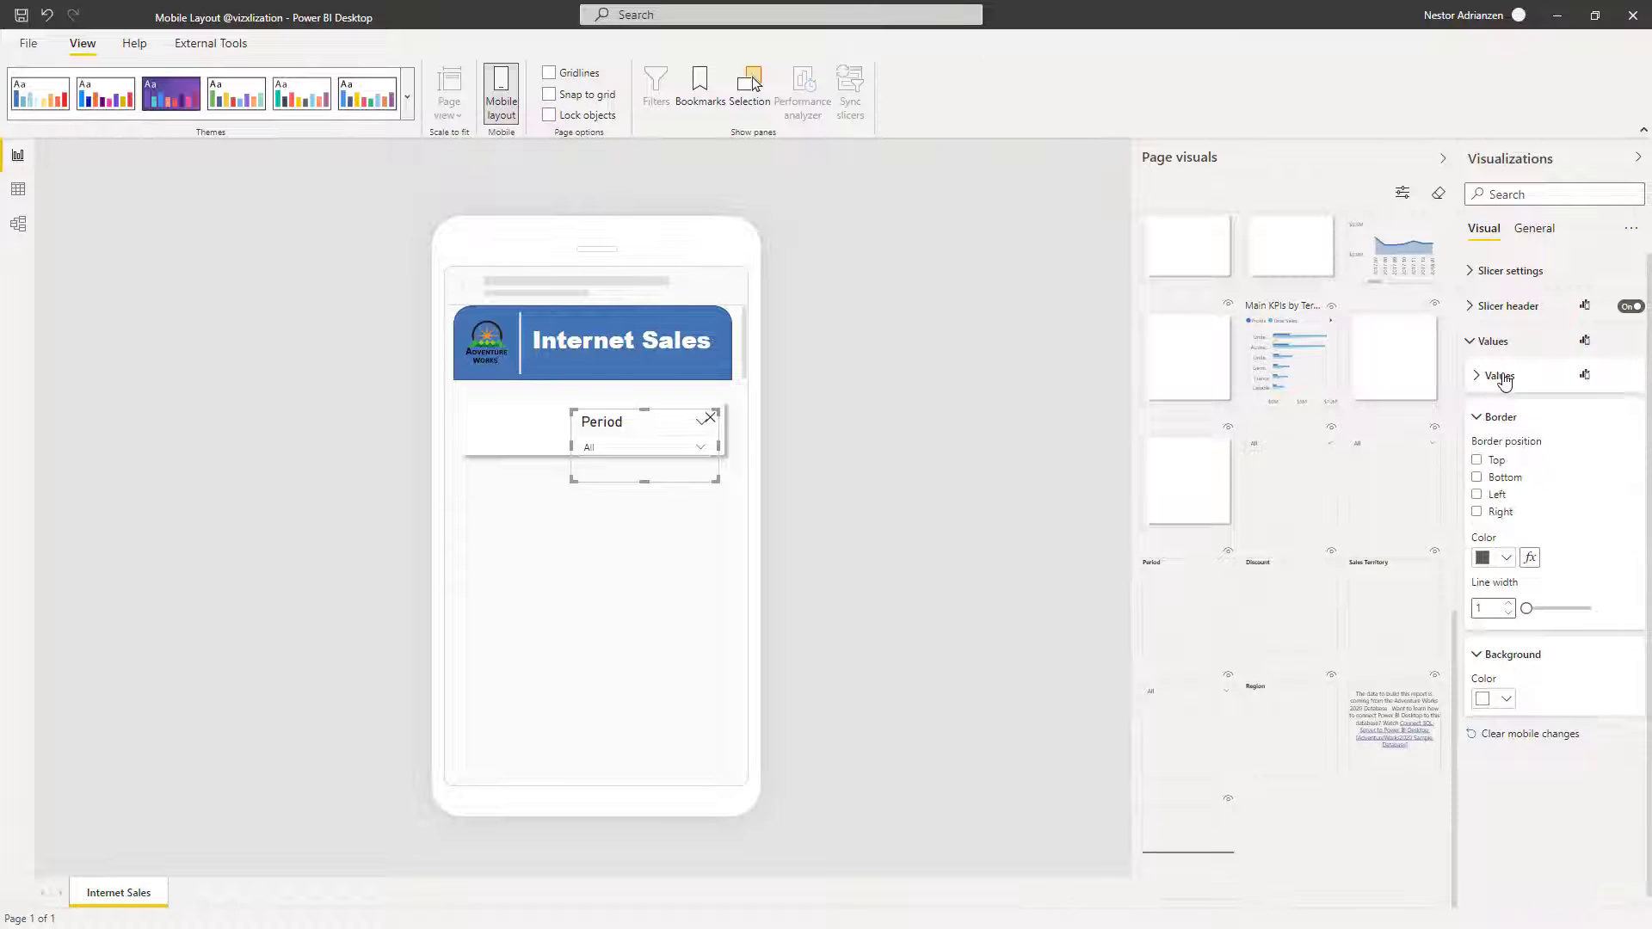
pyautogui.click(1507, 307)
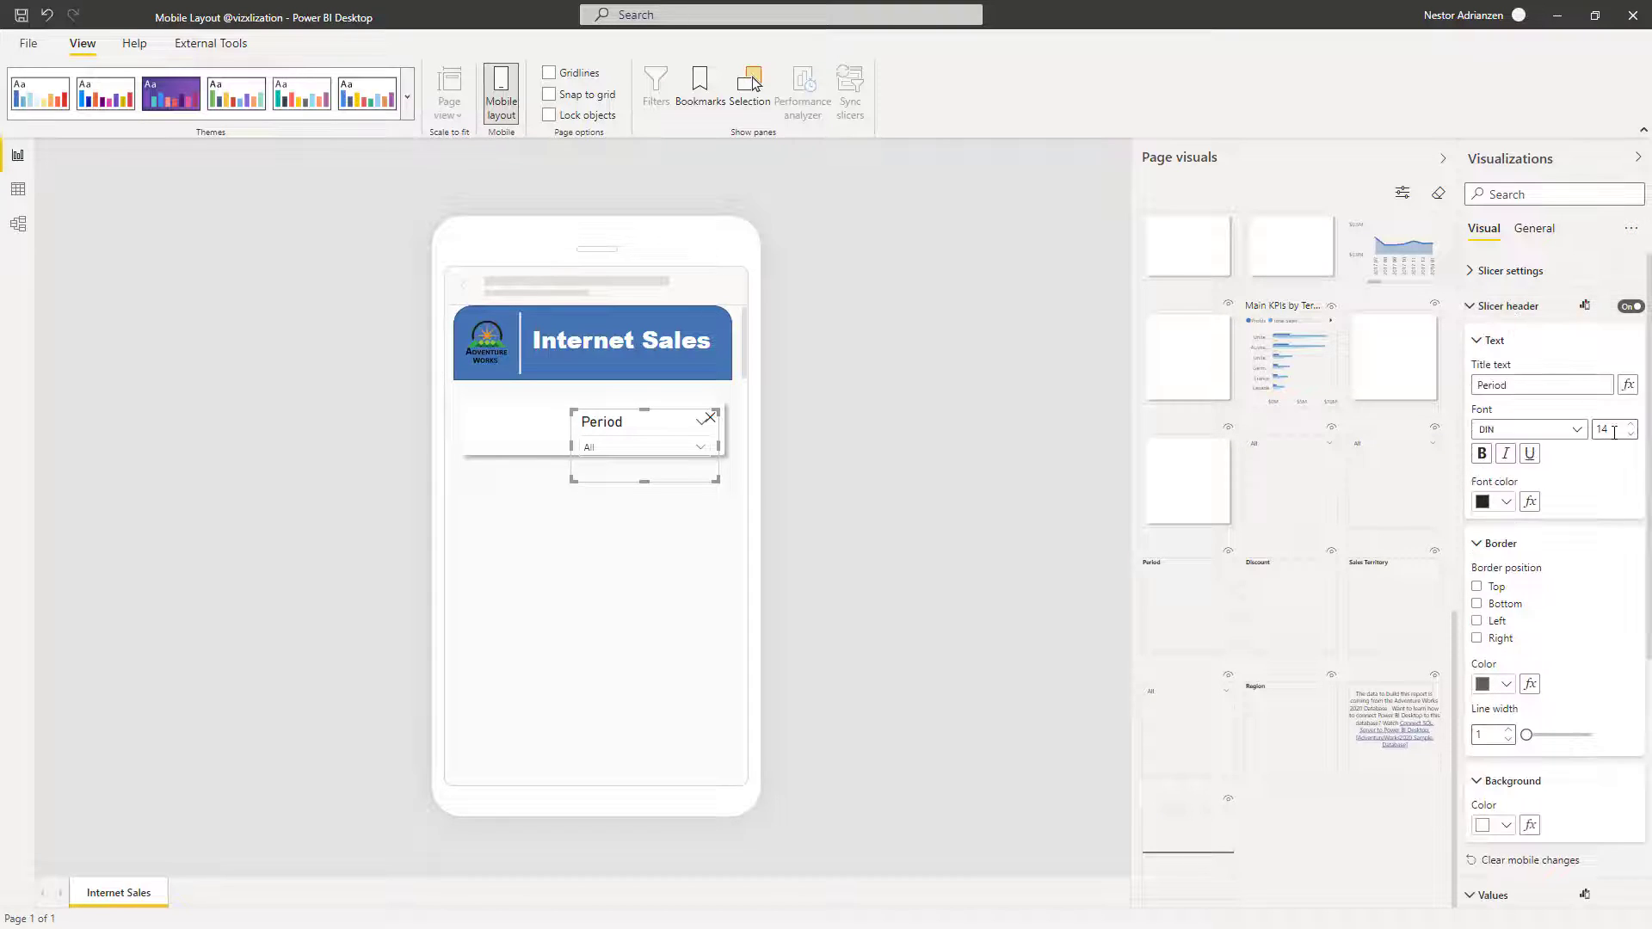
pyautogui.write('8')
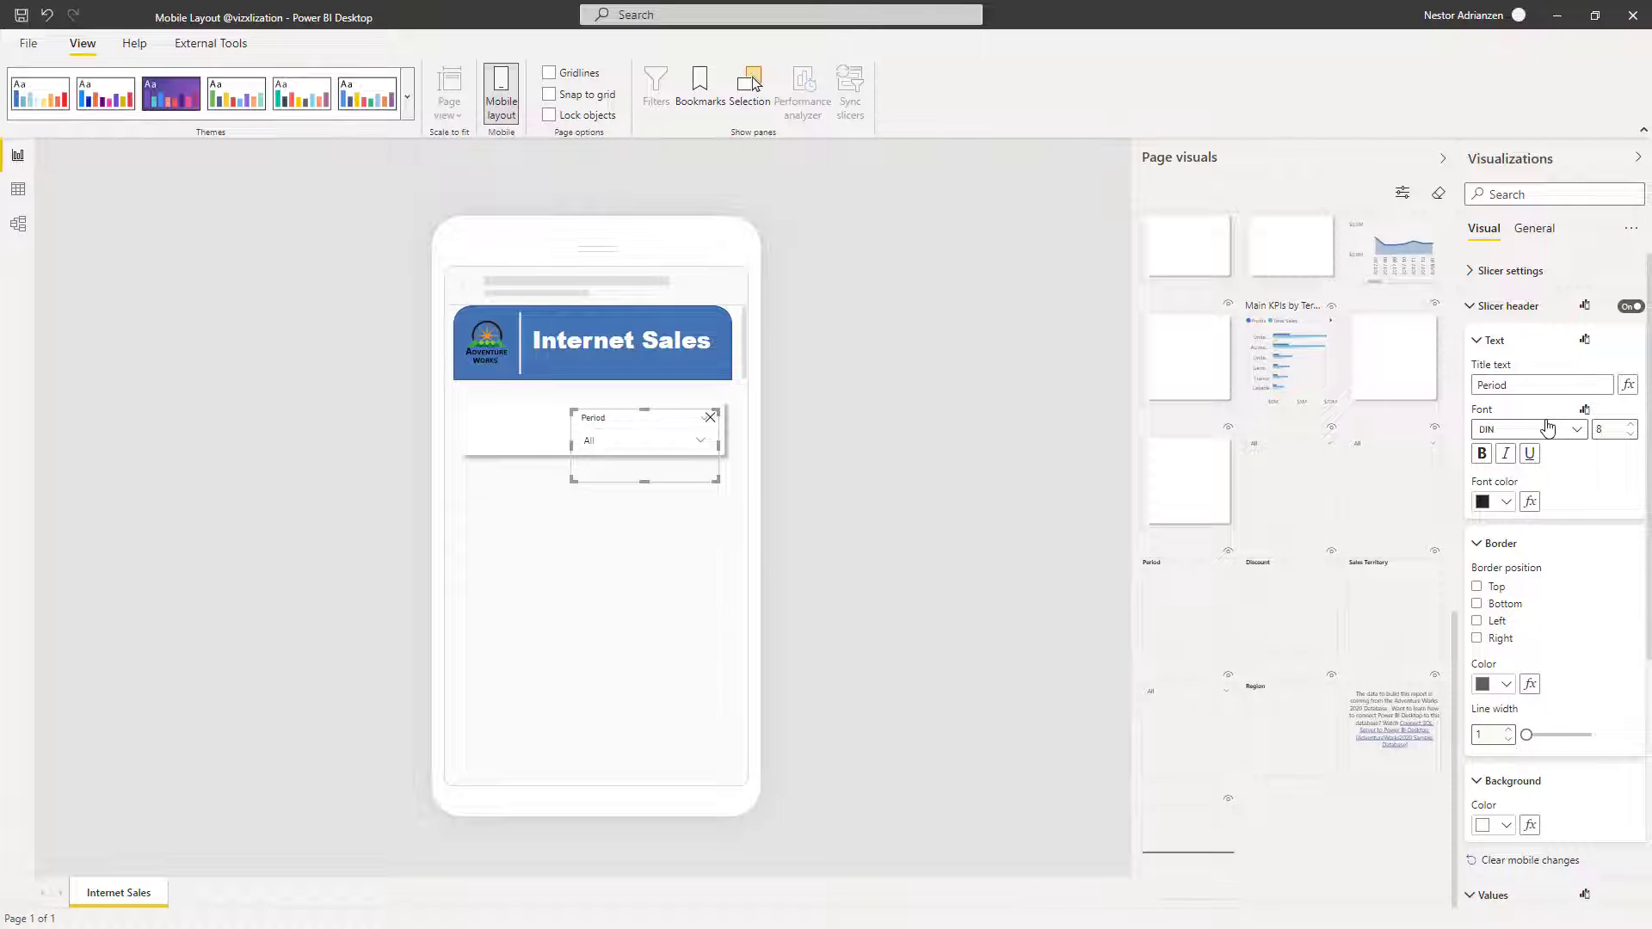
pyautogui.moveTo(645, 479); pyautogui.dragTo(652, 422)
pyautogui.click(697, 568)
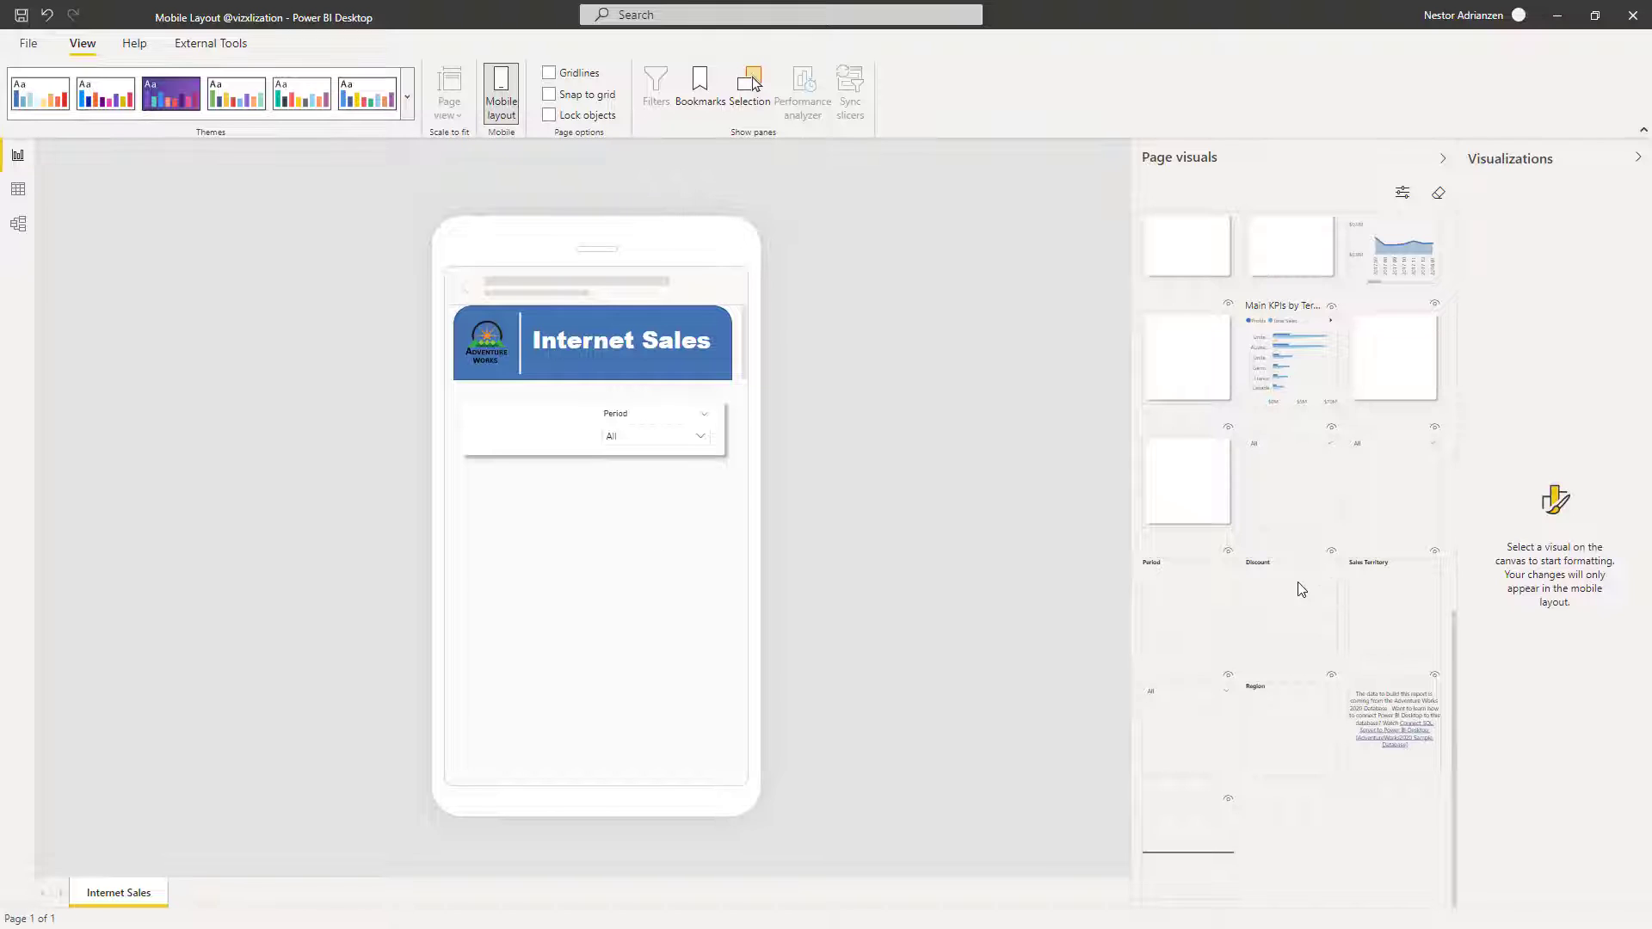
# Add the Sales Territory slicer with its header on, moved into the Period slicer's row
pyautogui.moveTo(1184, 725); pyautogui.dragTo(560, 566)
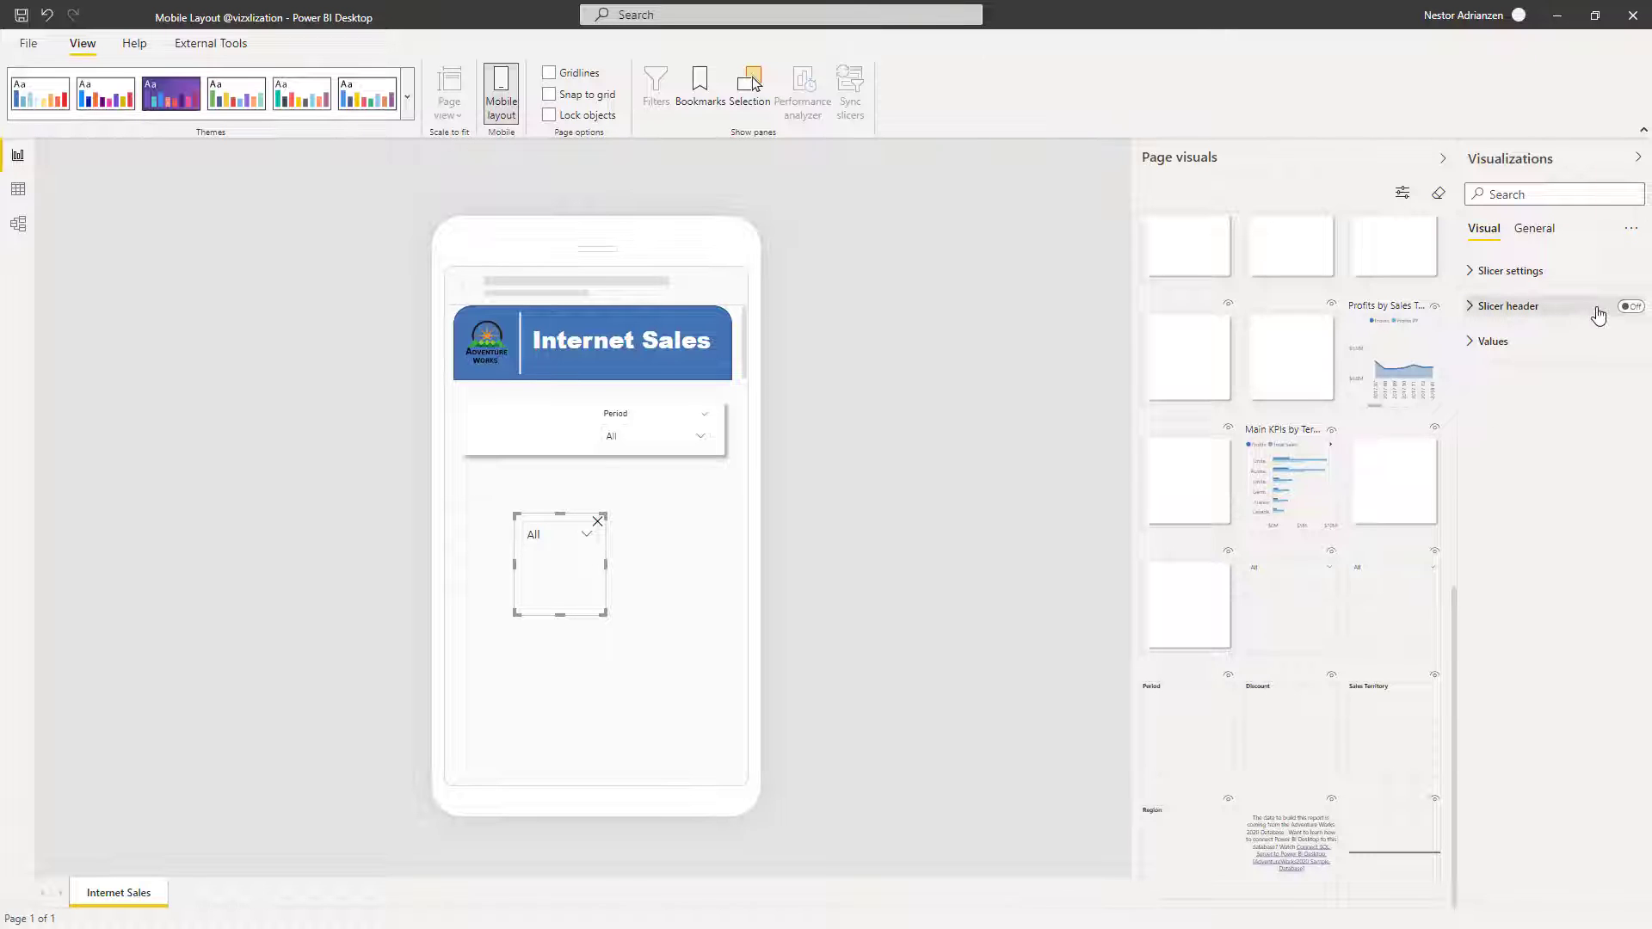
pyautogui.click(1629, 306)
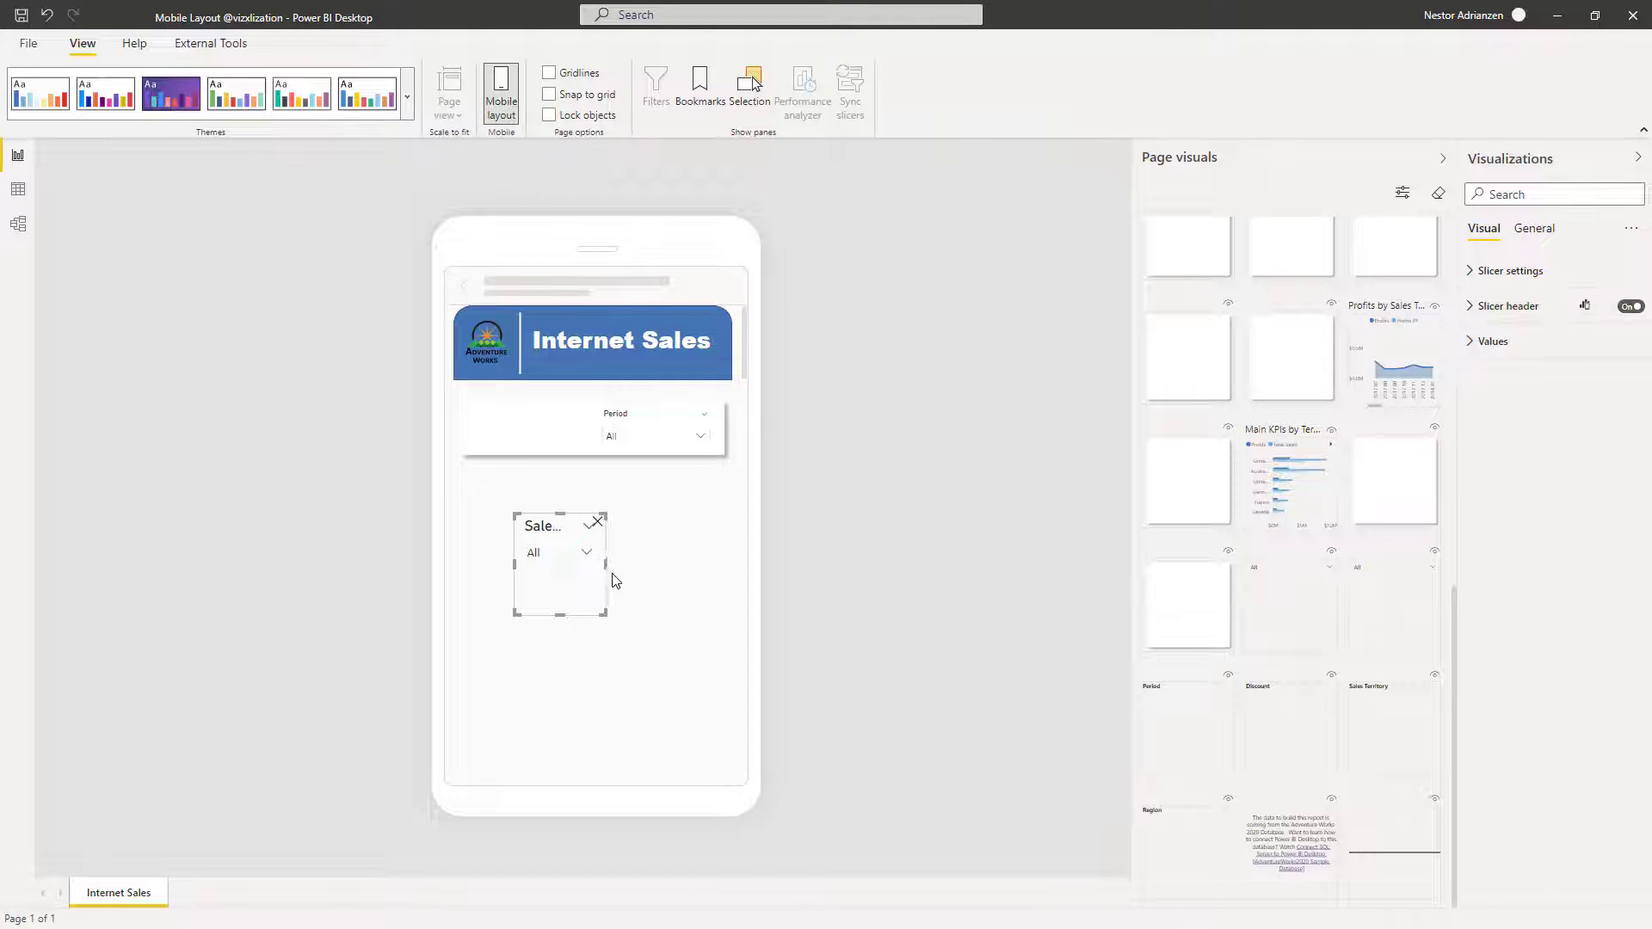
pyautogui.moveTo(606, 564); pyautogui.dragTo(694, 565)
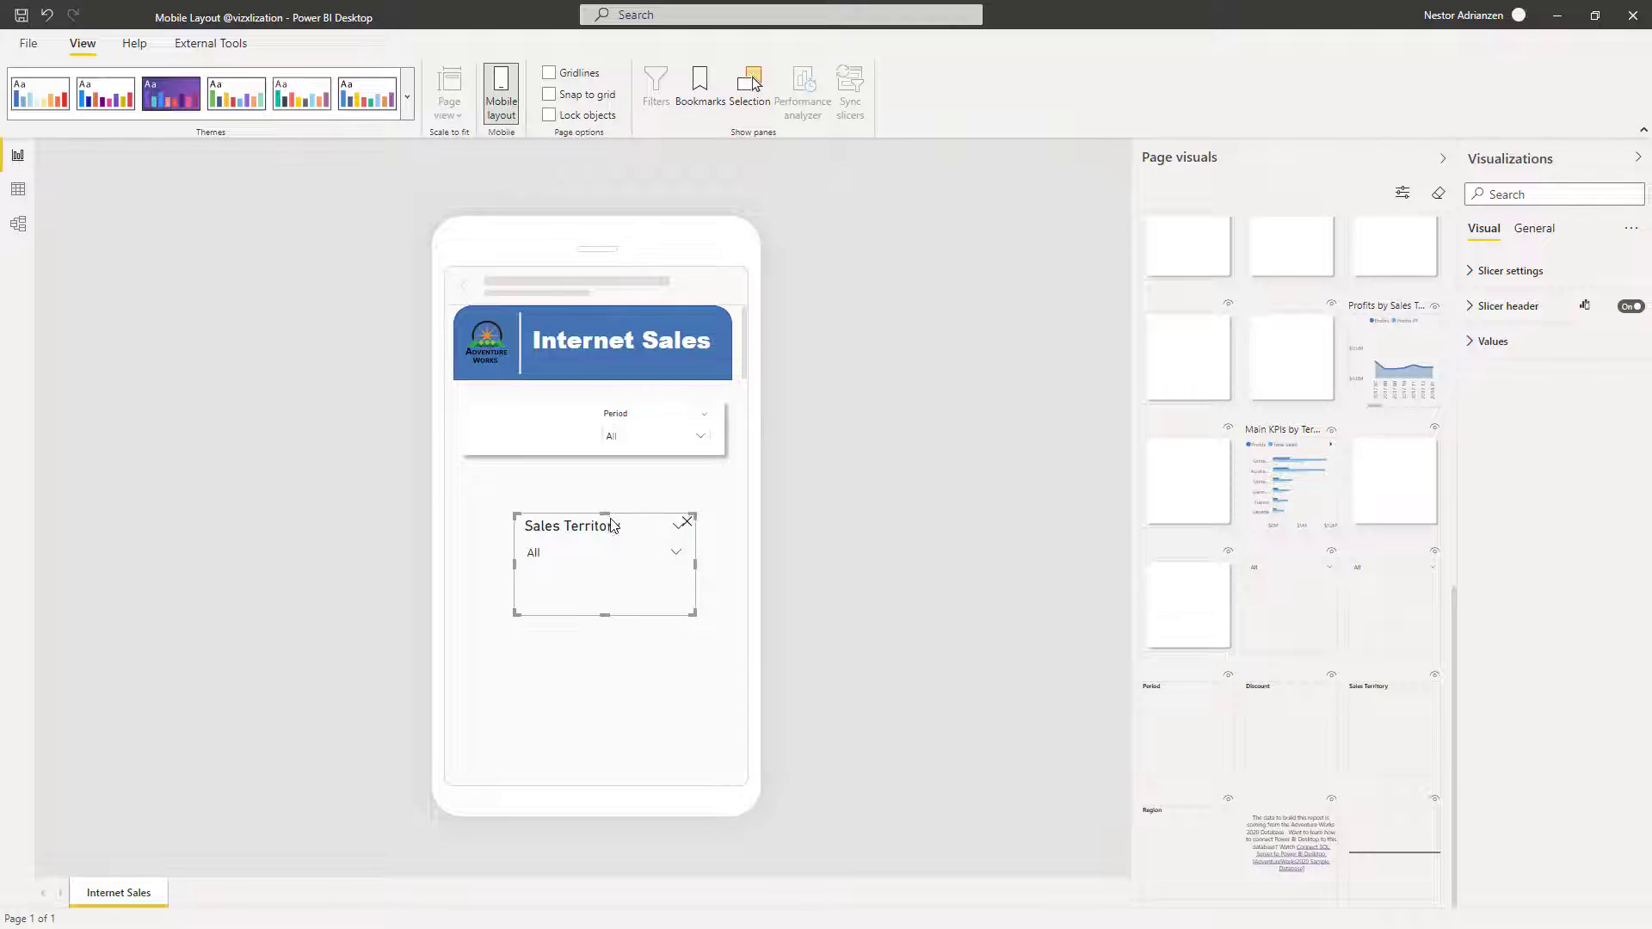
pyautogui.moveTo(611, 529); pyautogui.dragTo(561, 429)
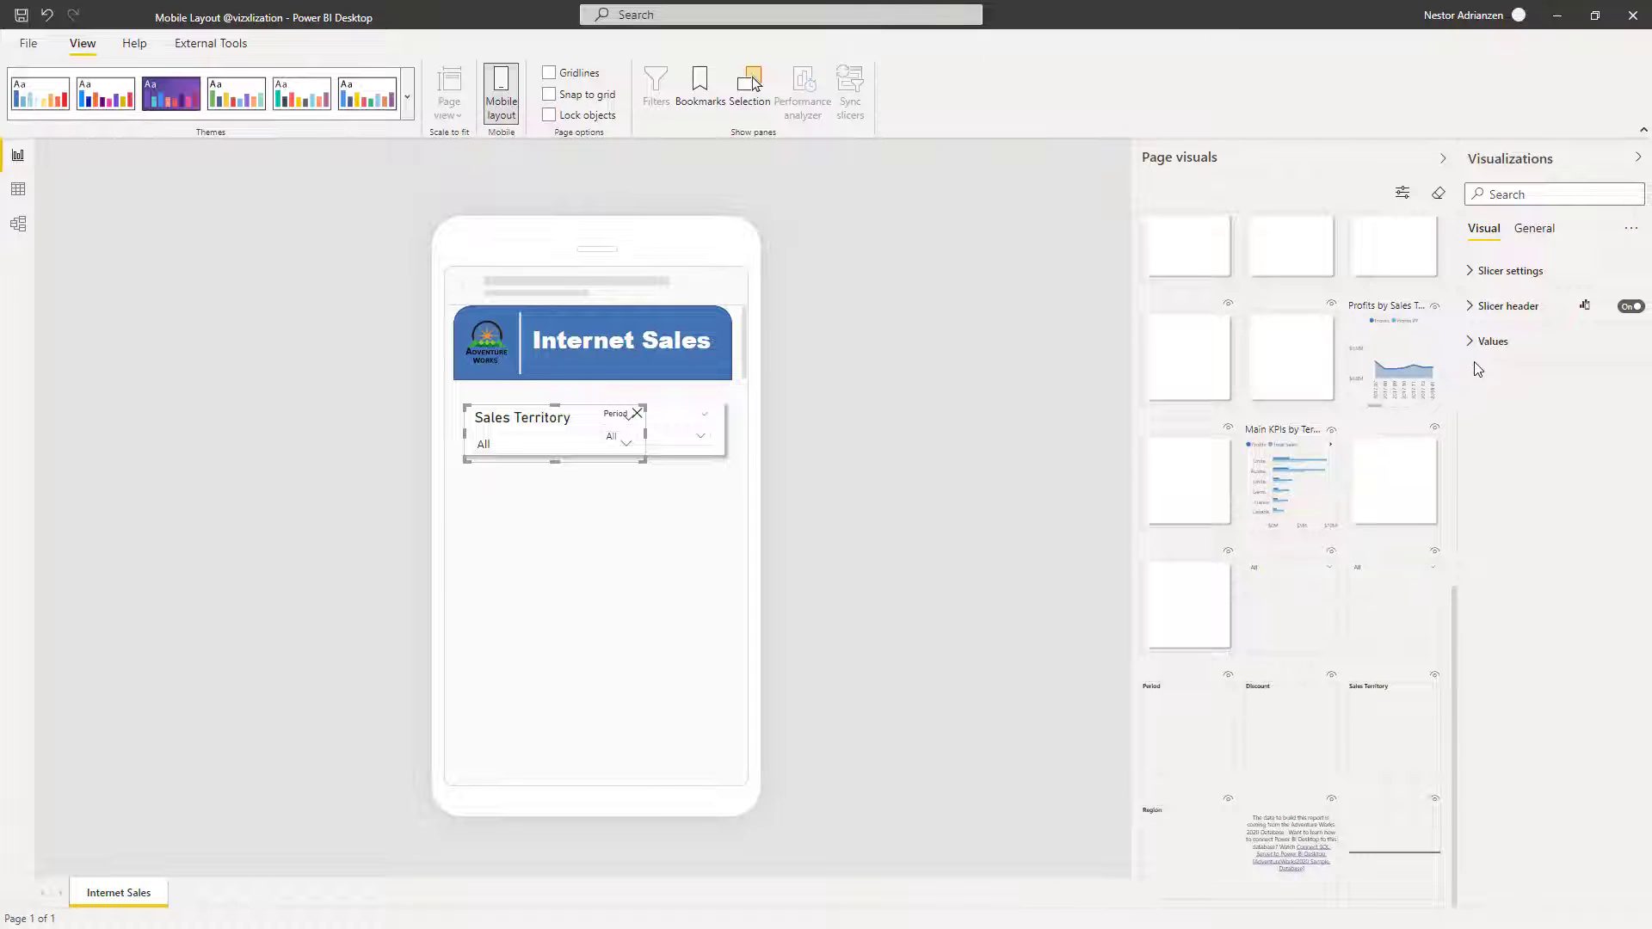
# Set the Sales Territory slicer's header and values font size to 8
pyautogui.click(1515, 308)
pyautogui.click(1611, 430)
pyautogui.write('8')
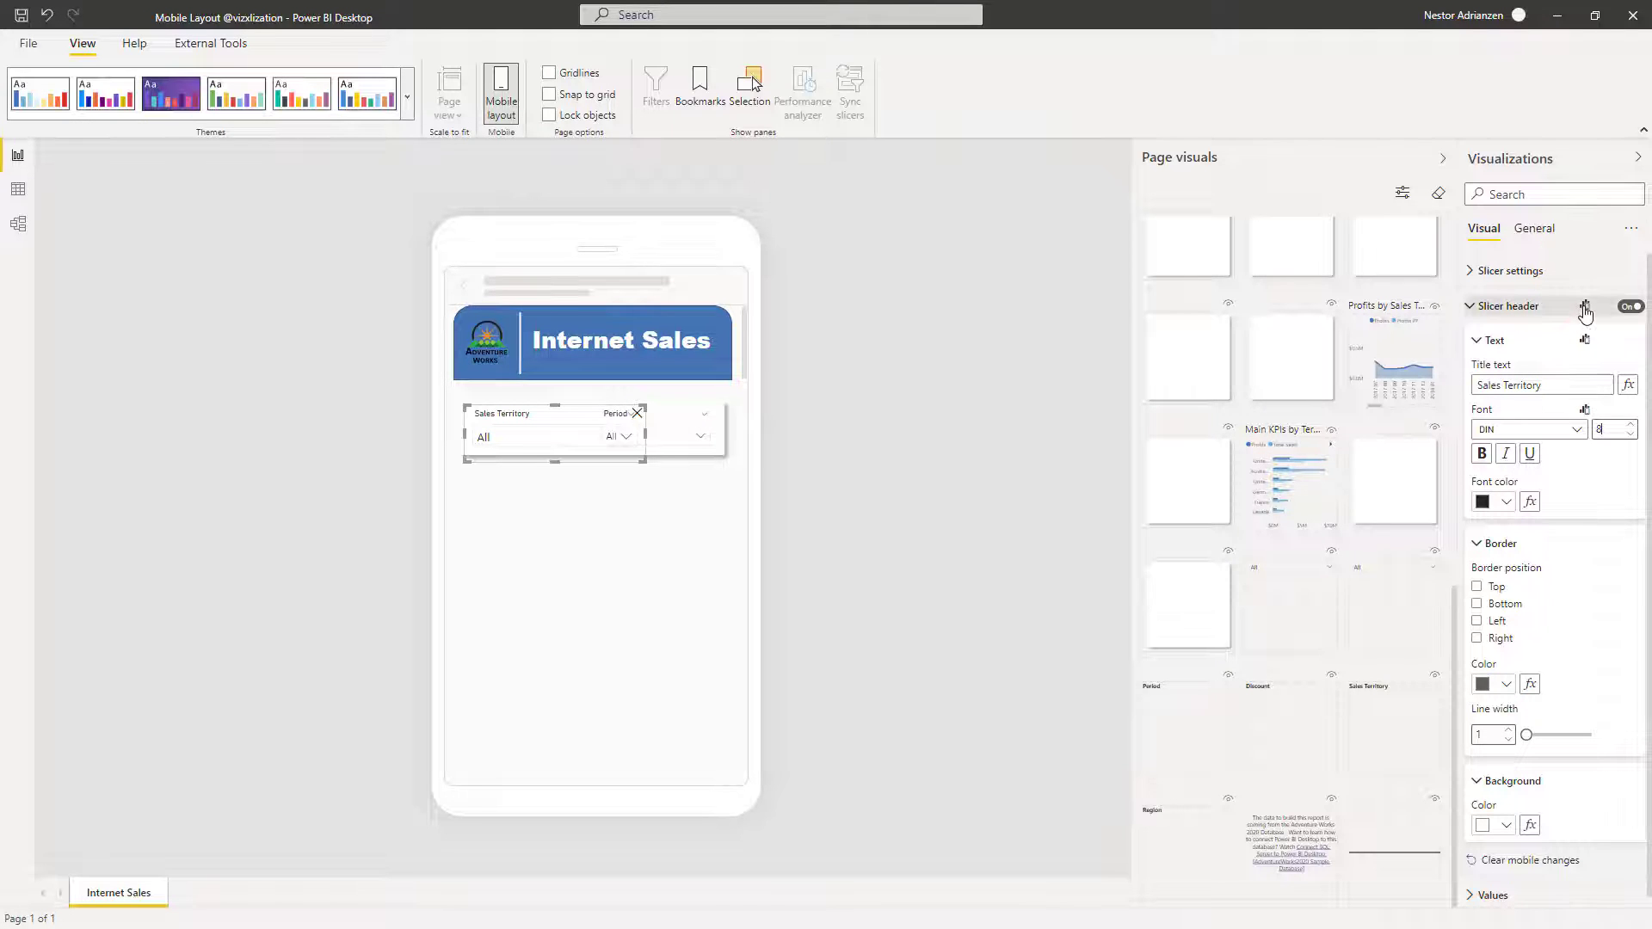
pyautogui.moveTo(1587, 314)
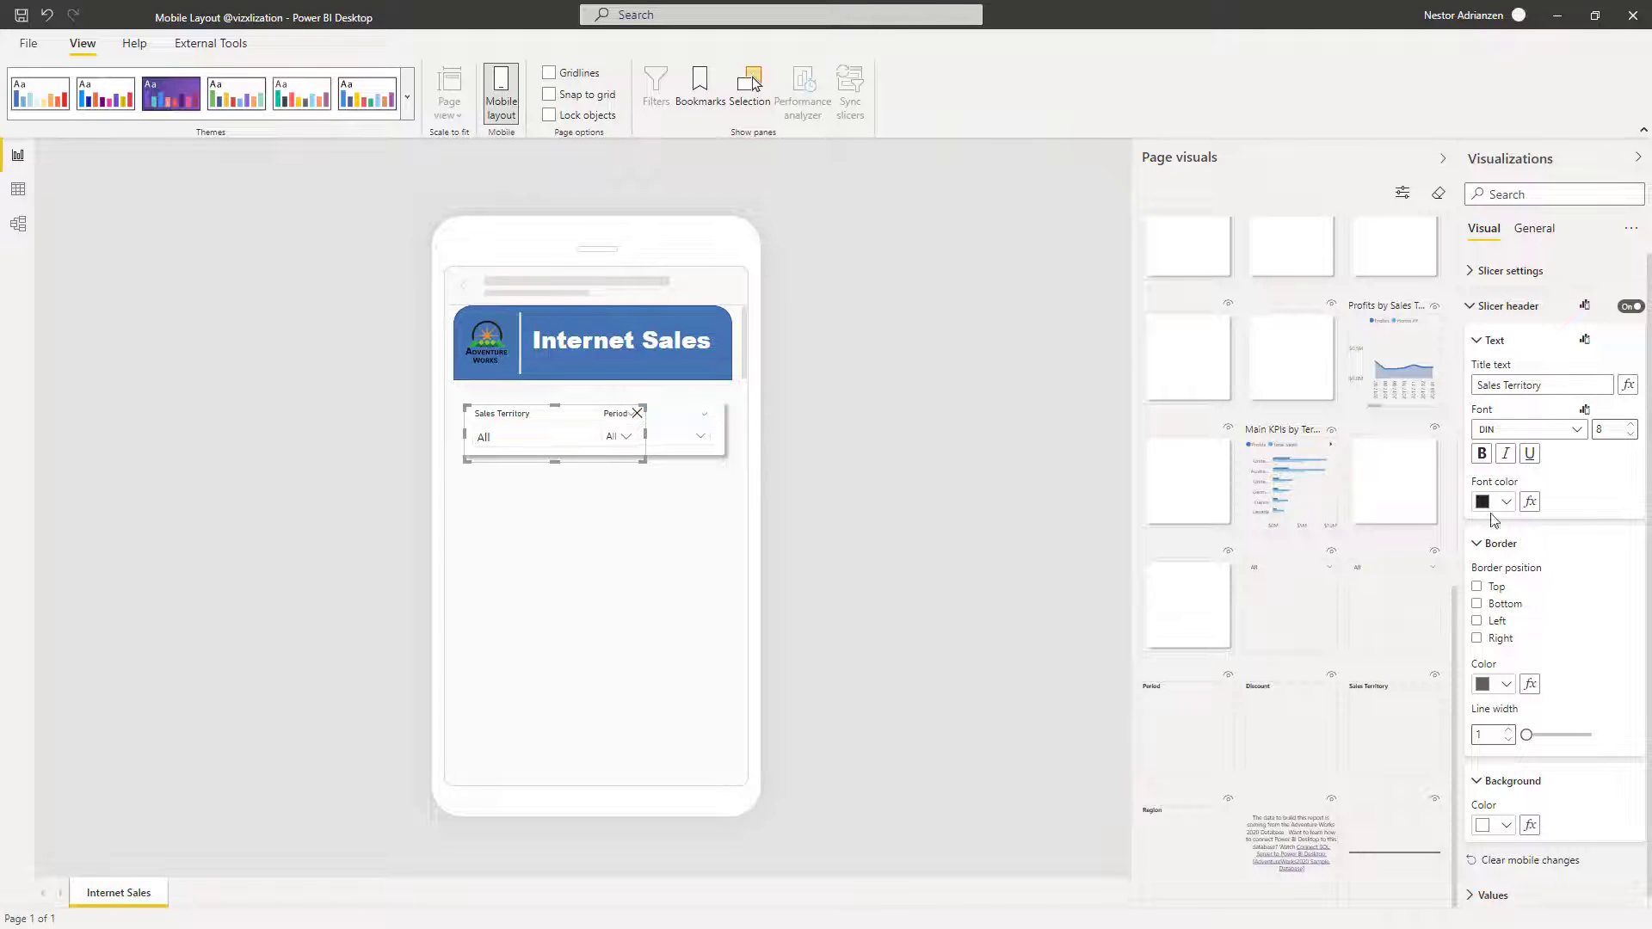
pyautogui.click(1479, 306)
pyautogui.click(1493, 342)
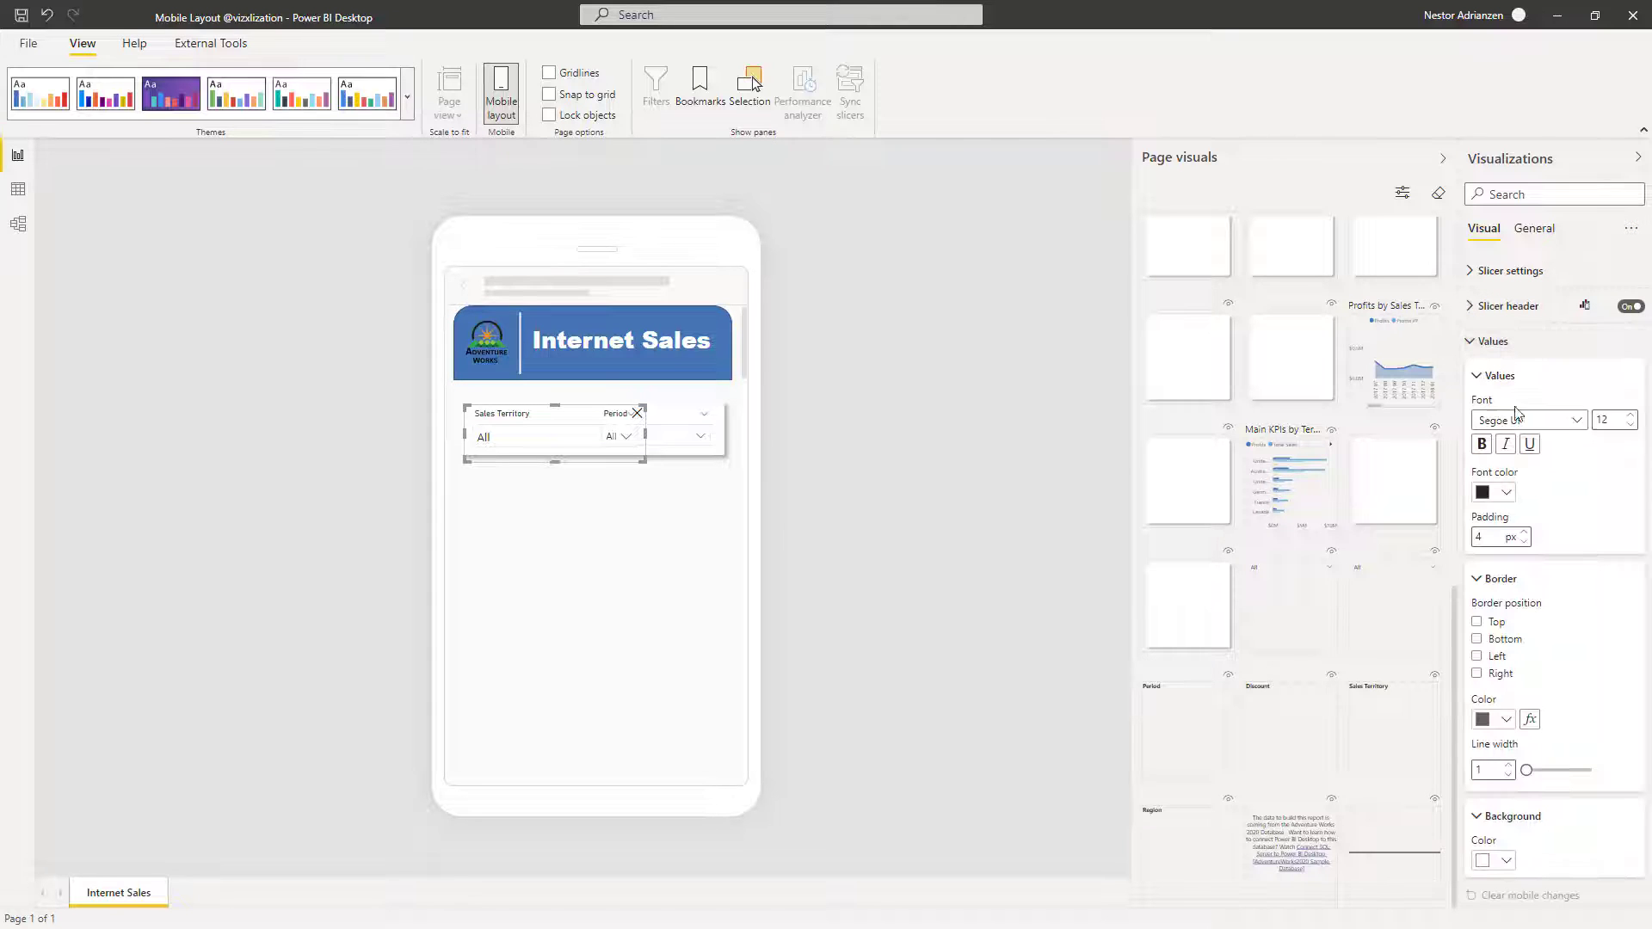
pyautogui.write('8')
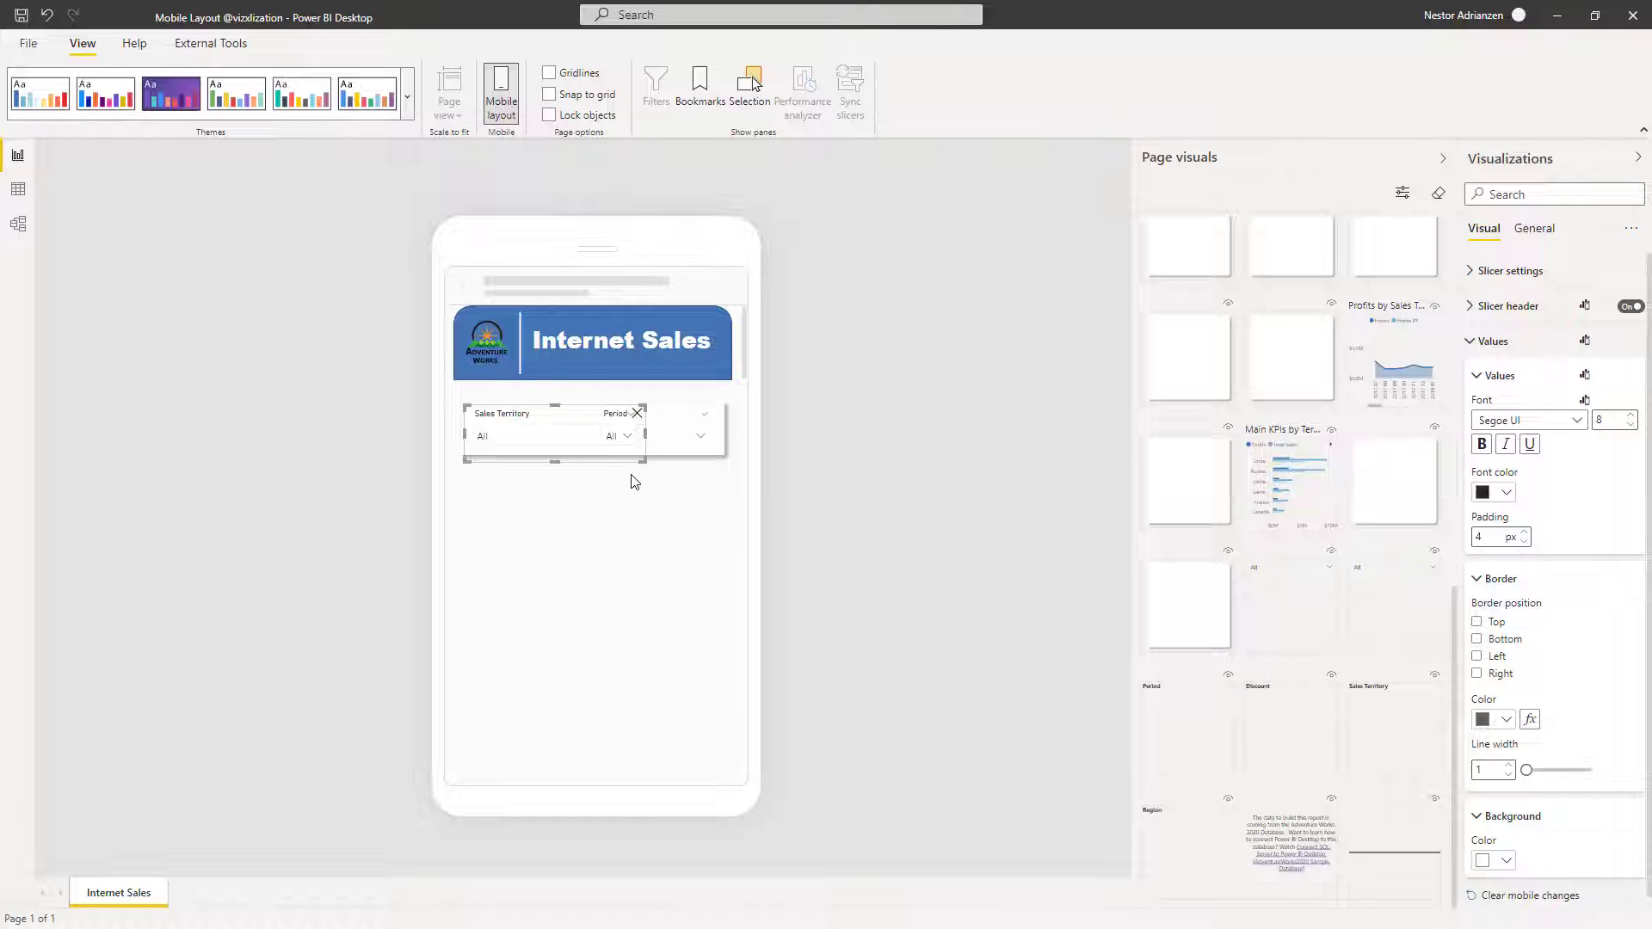
# Narrow the Sales Territory slicer beside Period and drop a blank card background below
pyautogui.moveTo(643, 435); pyautogui.dragTo(529, 459)
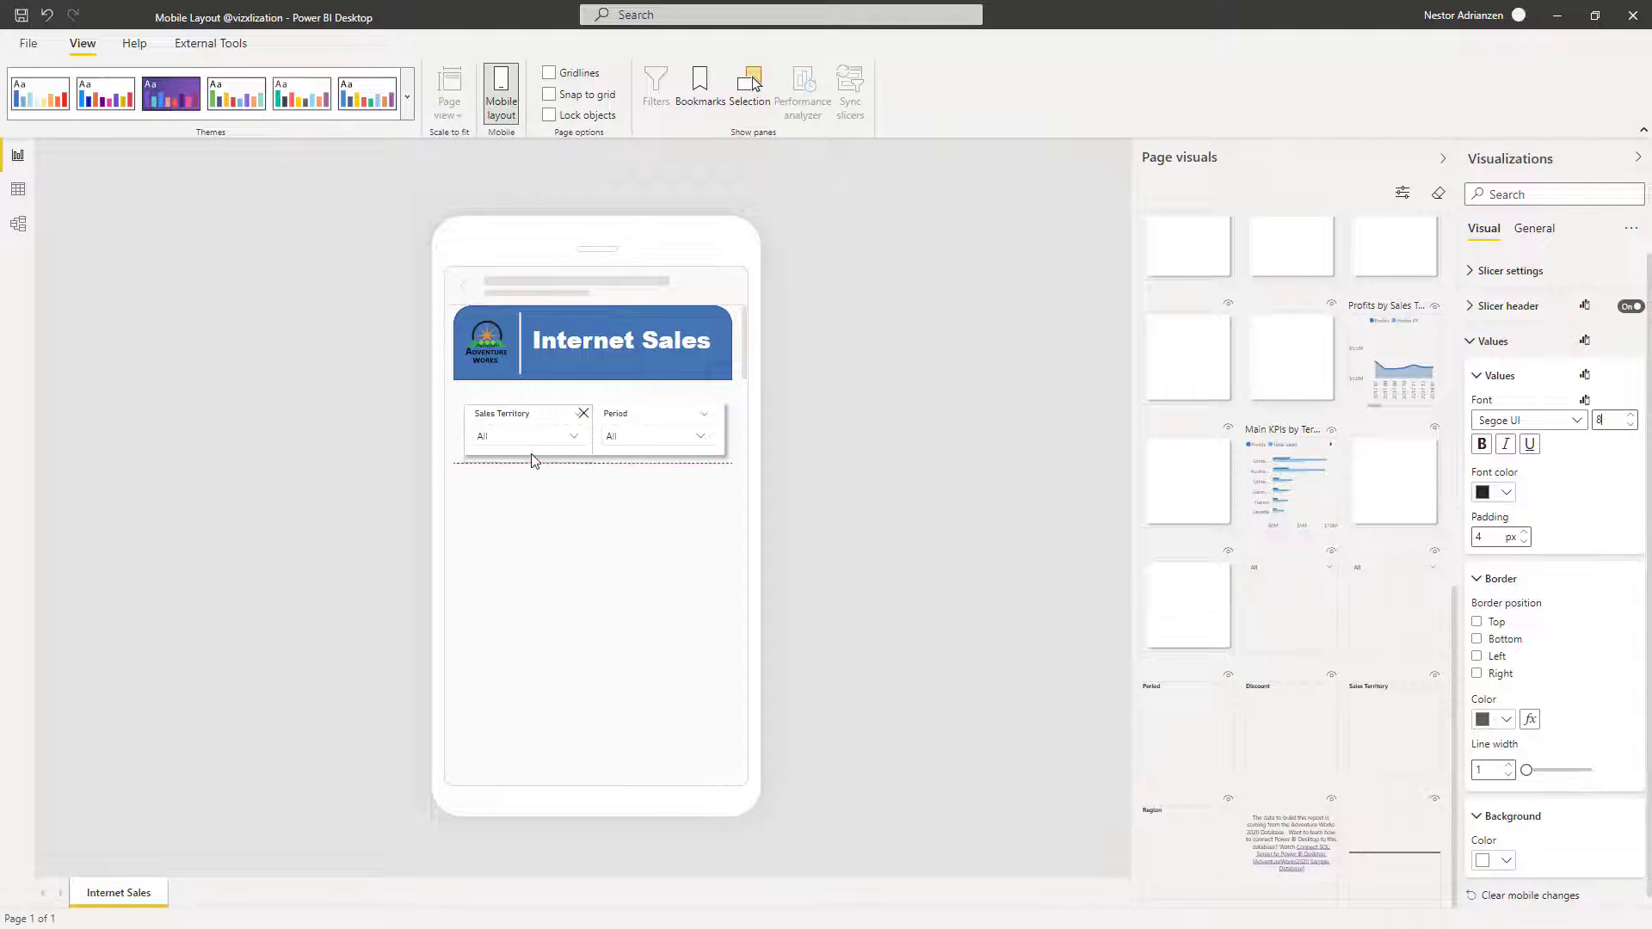
pyautogui.click(673, 511)
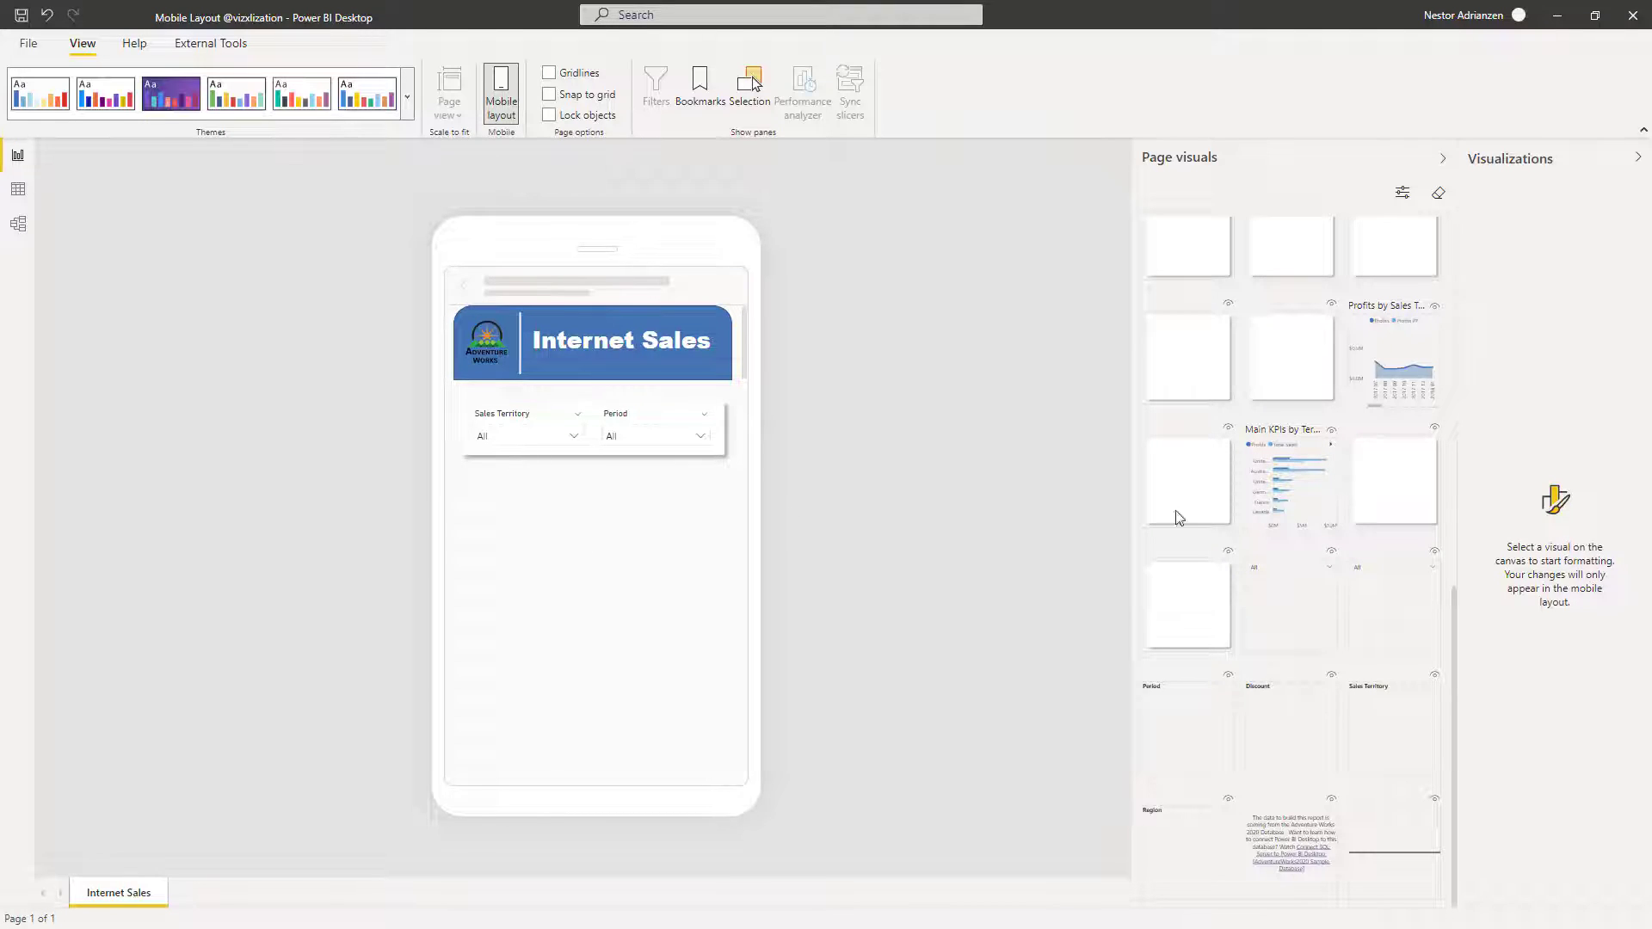
pyautogui.moveTo(1188, 482); pyautogui.dragTo(503, 545)
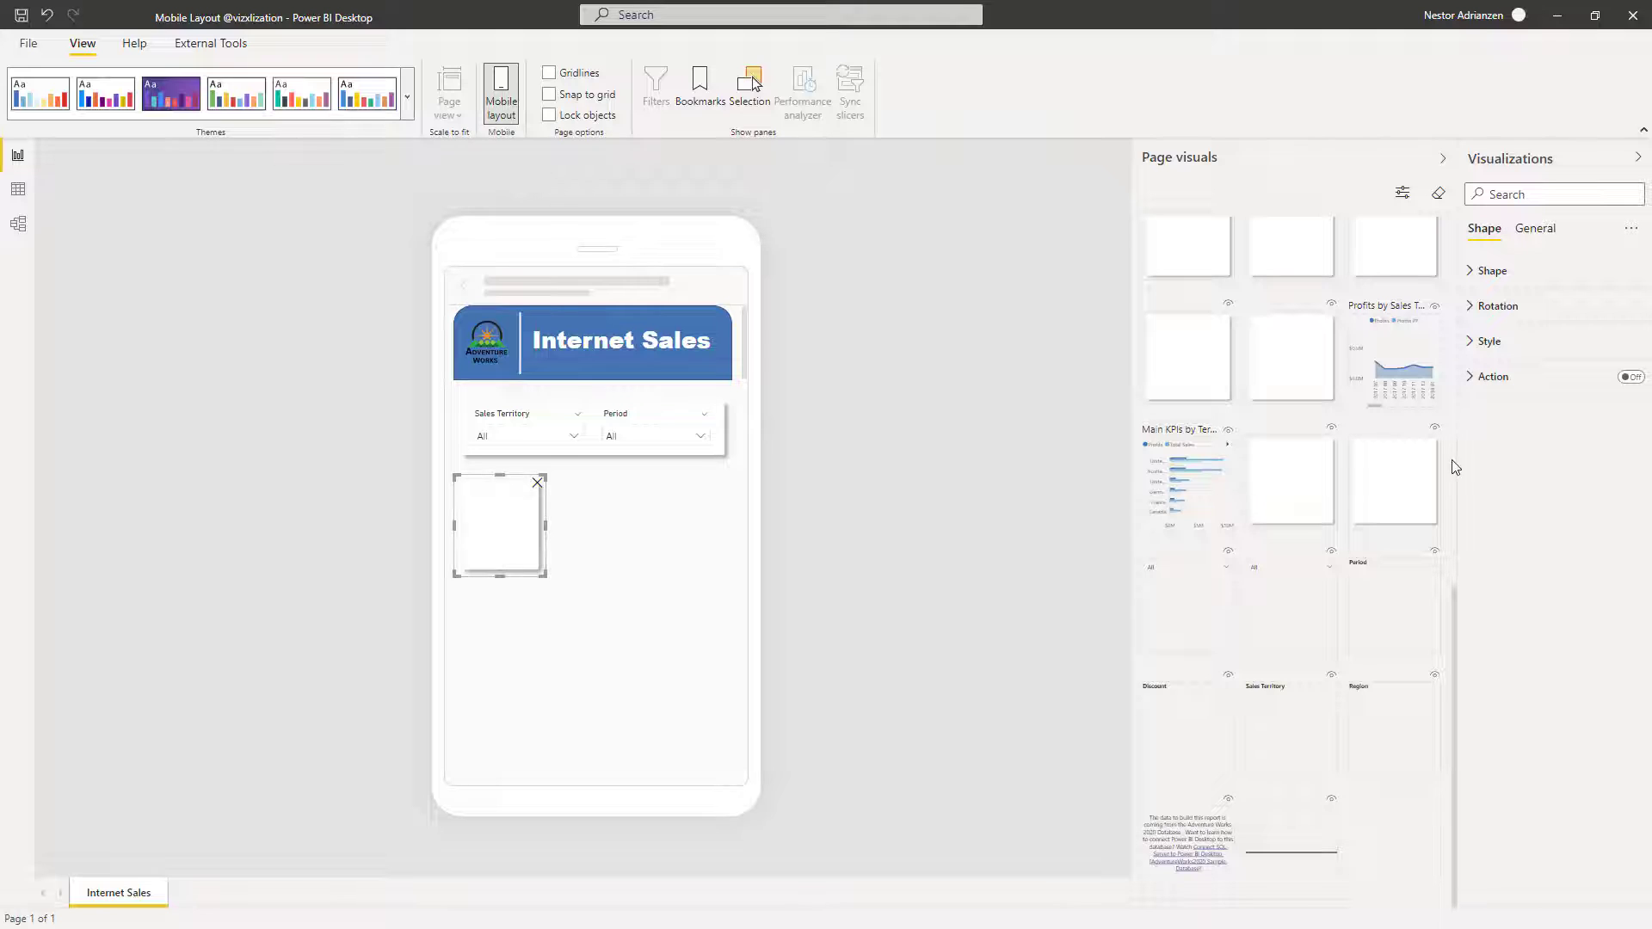
# Add two more blank card backgrounds and line up all three in a row under the slicers
pyautogui.moveTo(1291, 501); pyautogui.dragTo(625, 523)
pyautogui.moveTo(824, 641); pyautogui.dragTo(617, 646)
pyautogui.moveTo(612, 546); pyautogui.dragTo(594, 550)
pyautogui.moveTo(611, 668); pyautogui.dragTo(696, 552)
pyautogui.click(675, 642)
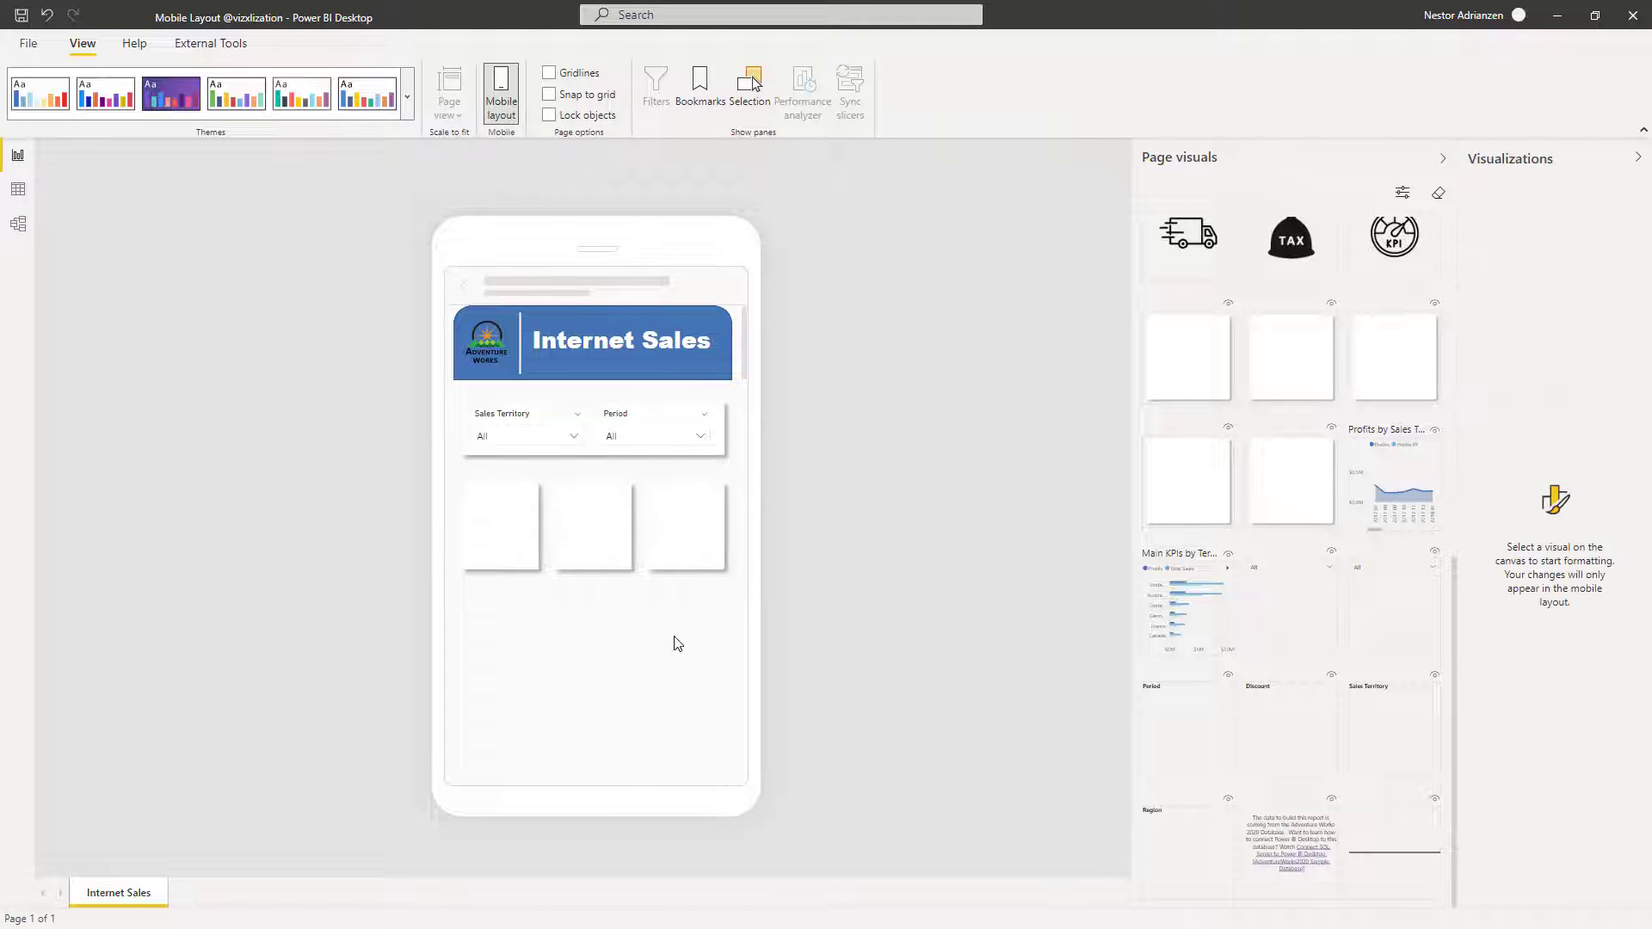
# Multi-select the three cards and set their height to 180 in Size properties
pyautogui.click(503, 548)
pyautogui.keyDown('ctrl'); pyautogui.click(589, 543); pyautogui.keyUp('ctrl')
pyautogui.keyDown('ctrl'); pyautogui.click(682, 540); pyautogui.keyUp('ctrl')
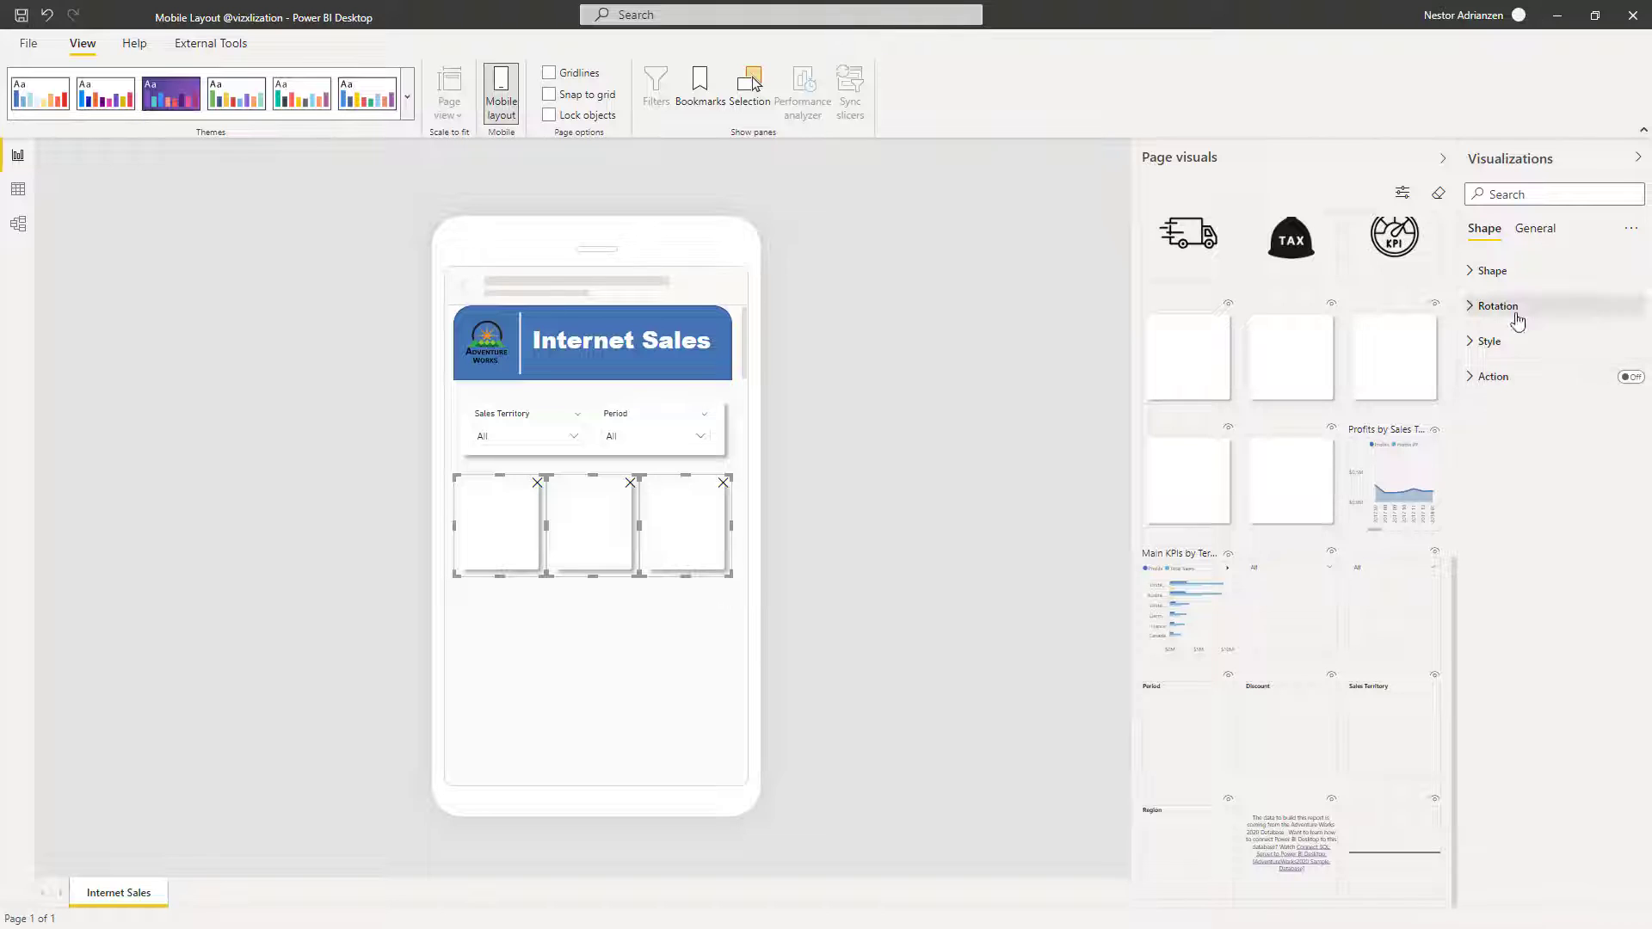
pyautogui.click(1528, 231)
pyautogui.click(1508, 270)
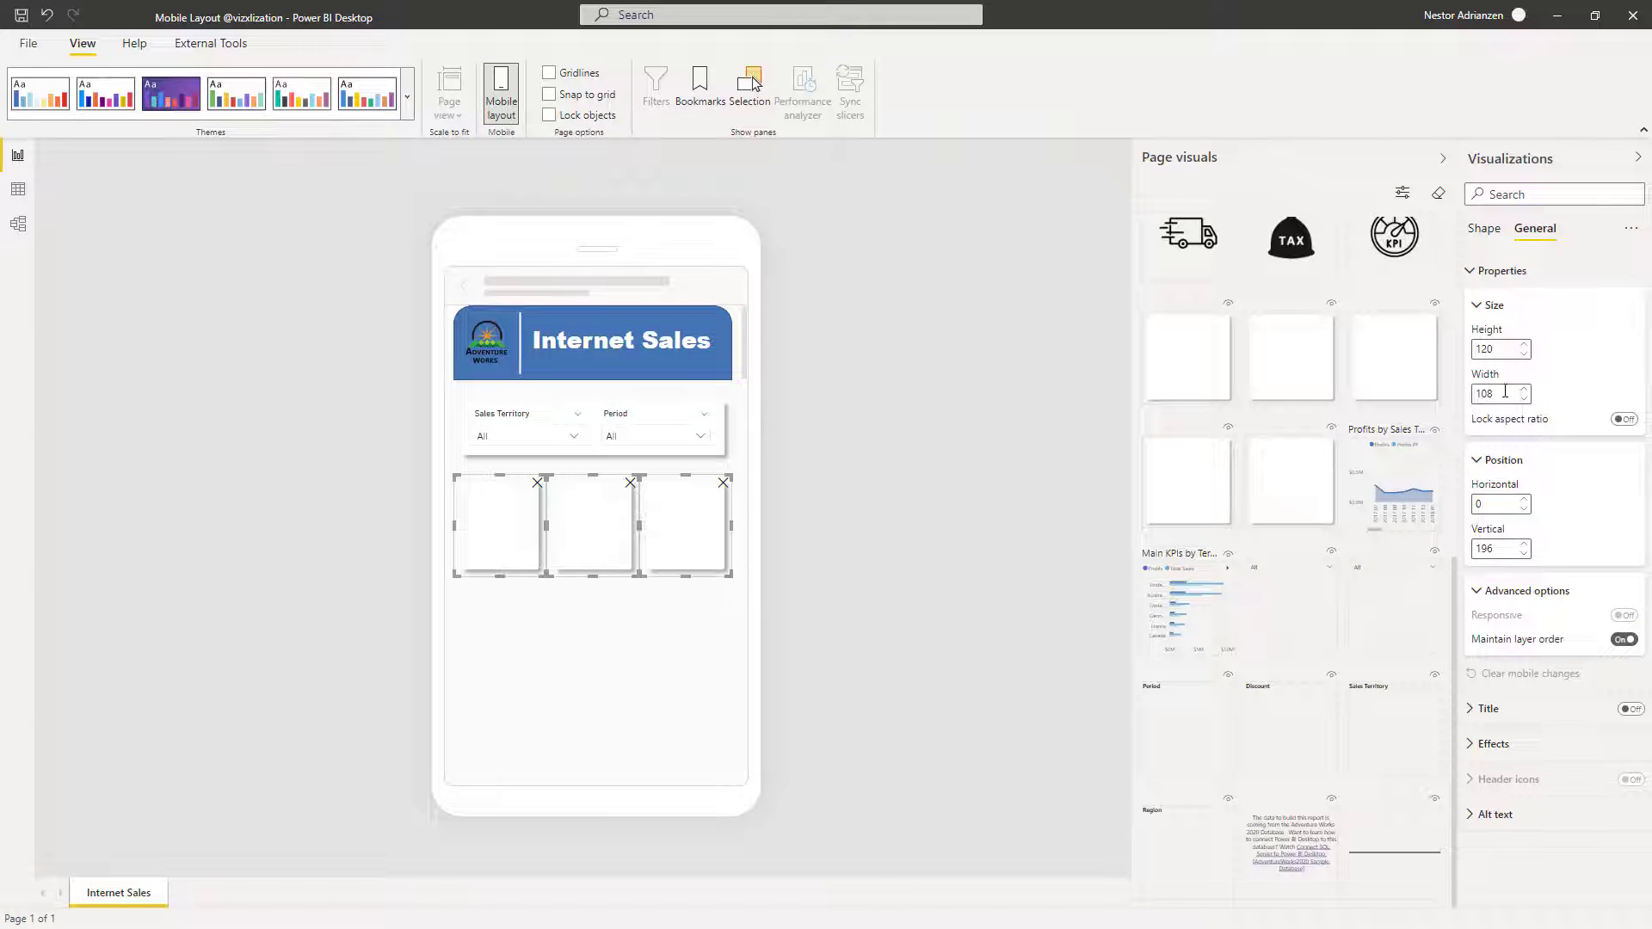
pyautogui.moveTo(1508, 351); pyautogui.dragTo(1421, 348)
pyautogui.write('18')
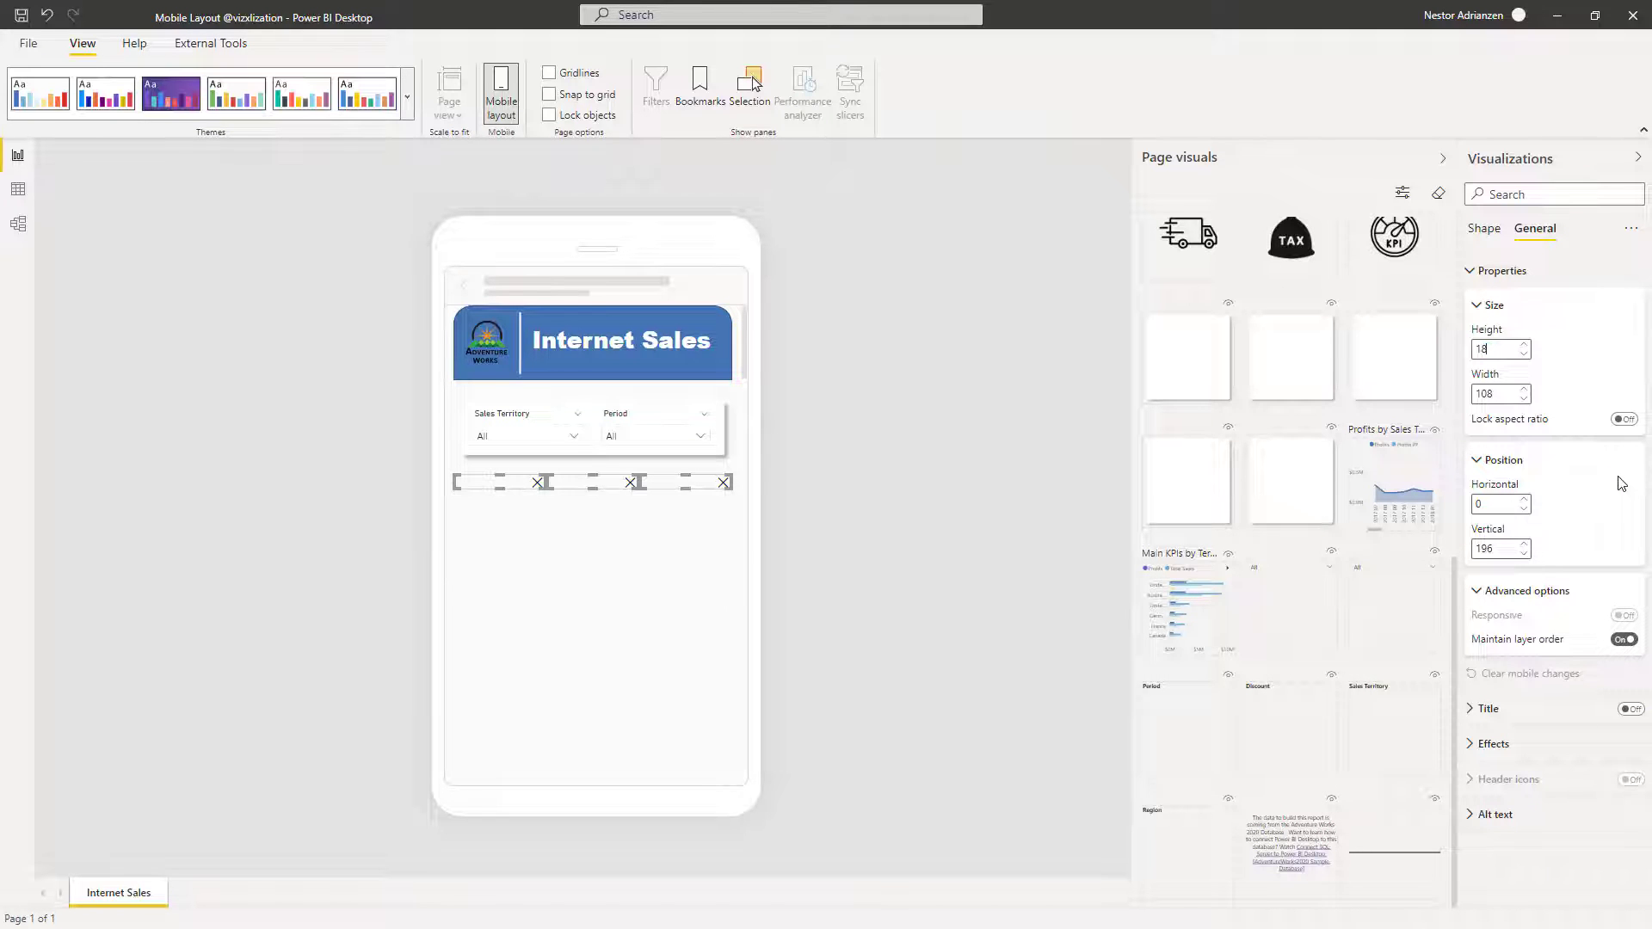
pyautogui.write('0')
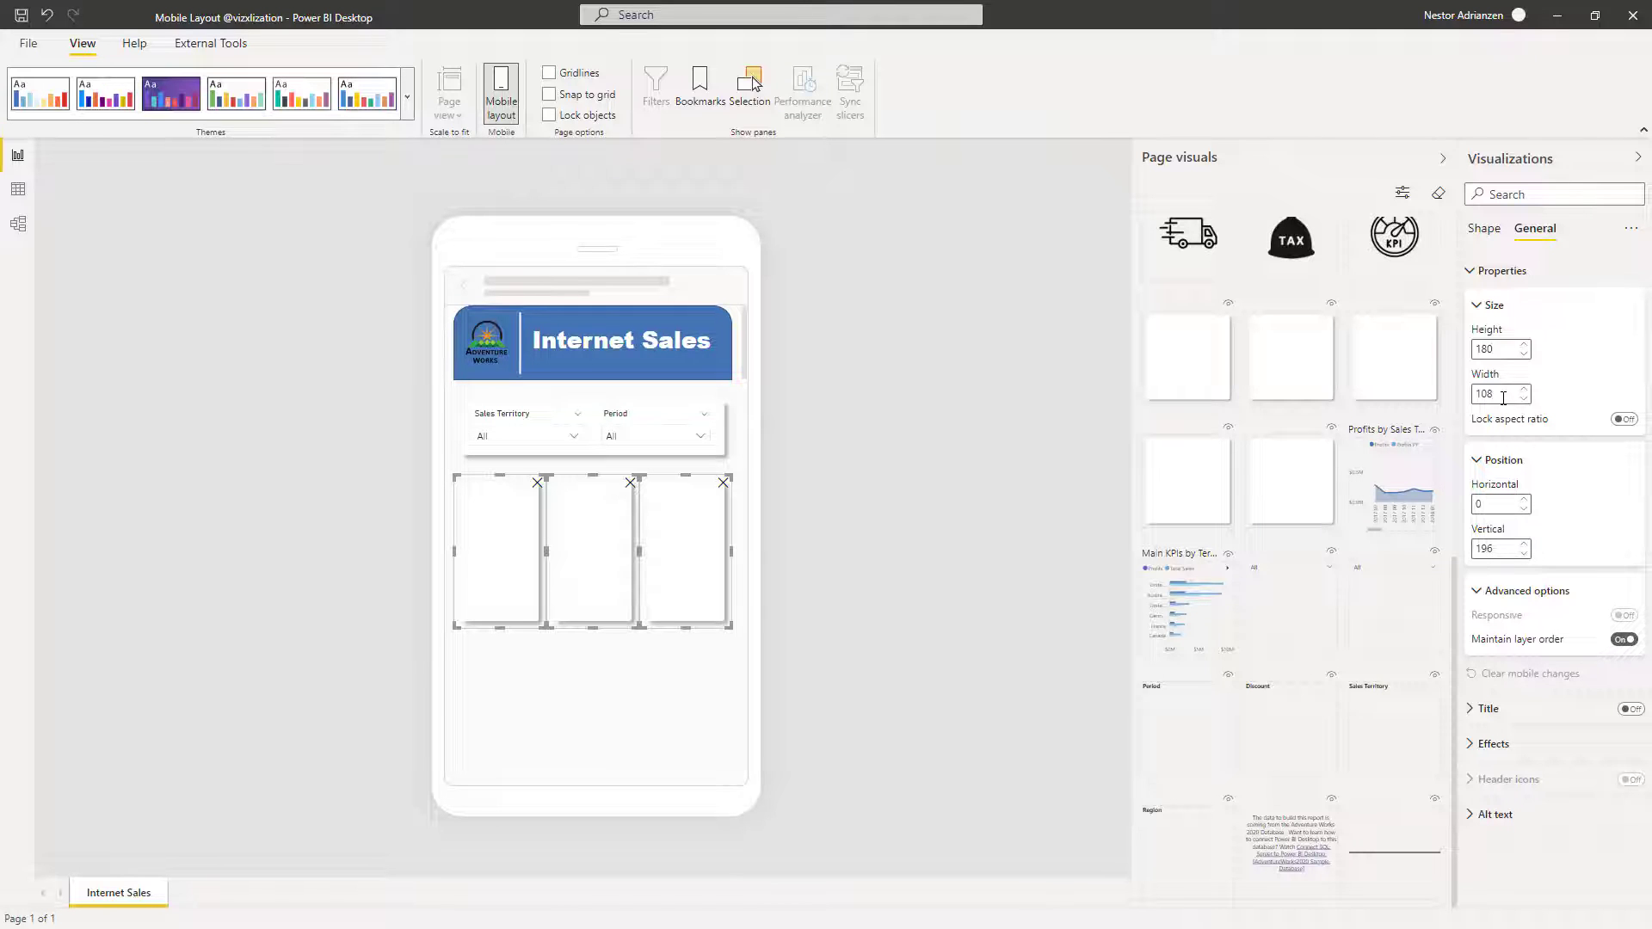
pyautogui.click(587, 693)
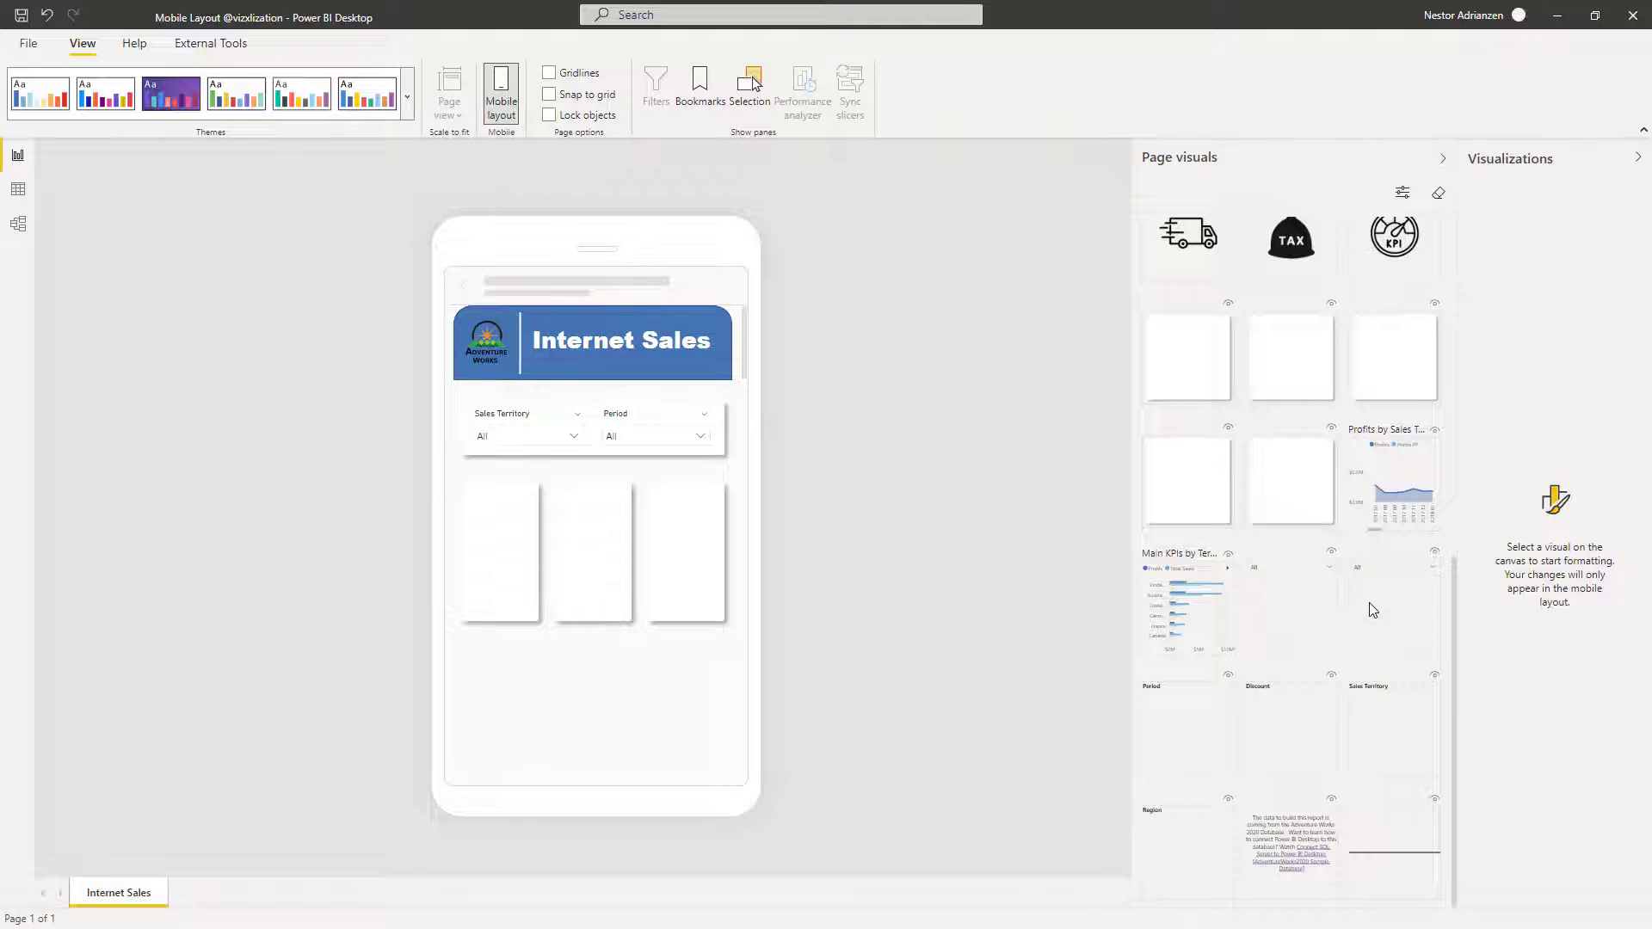
# Place the Profit Comparison text box at size 8 along the first card's top edge
pyautogui.scroll(5, 1314, 544)
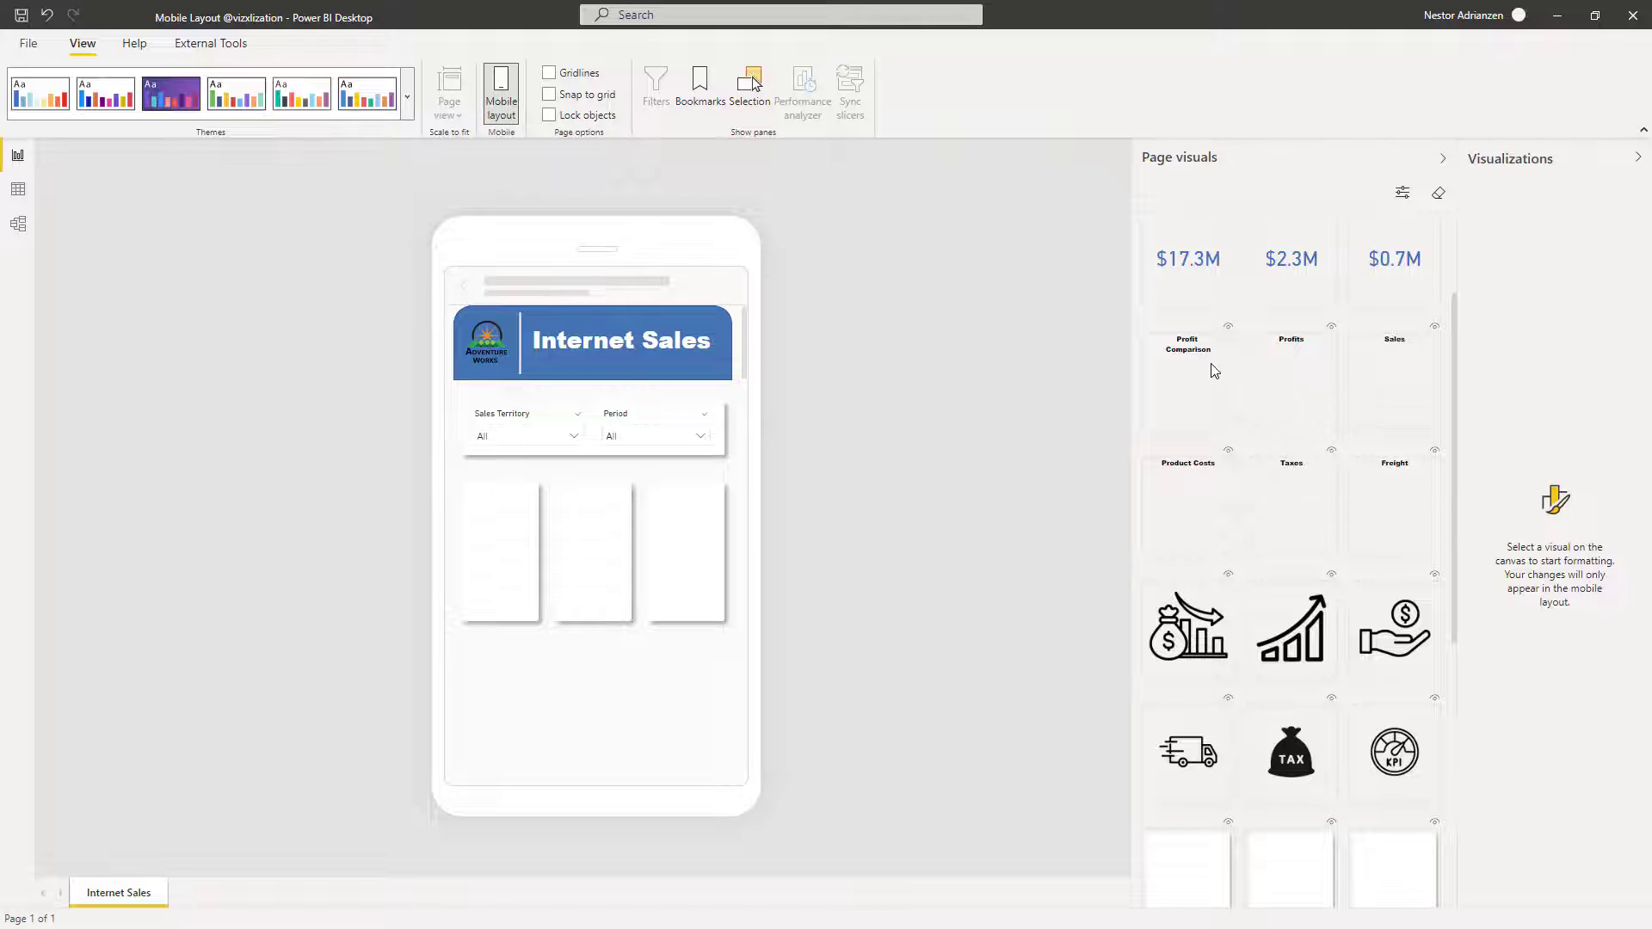
pyautogui.moveTo(991, 465); pyautogui.dragTo(457, 501)
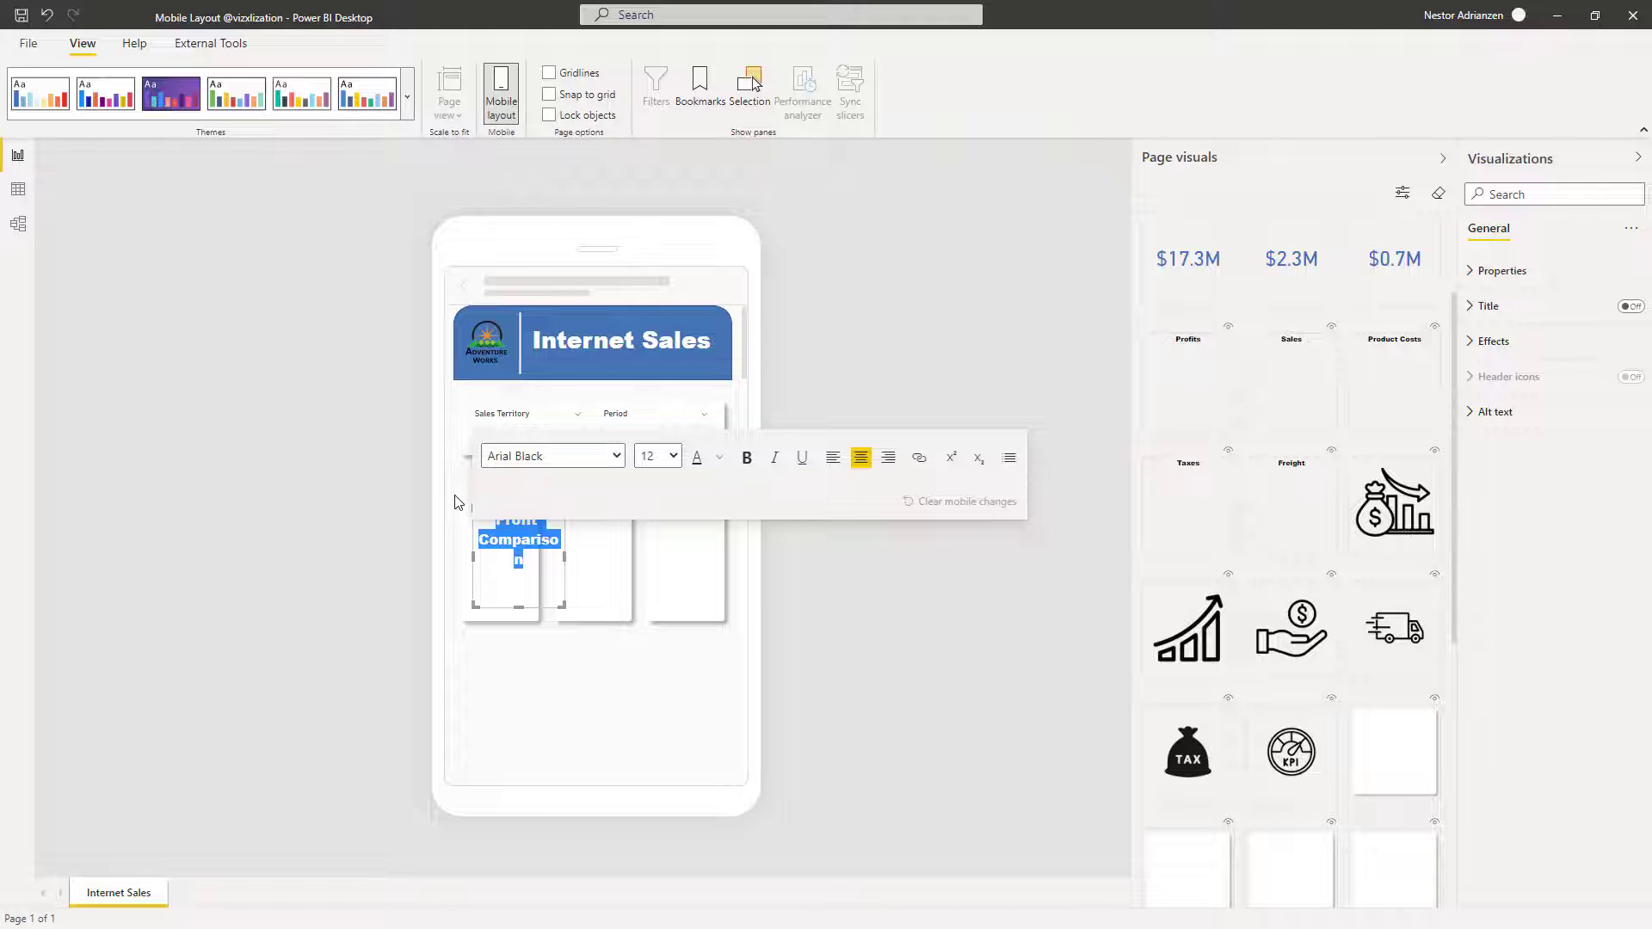
pyautogui.click(673, 456)
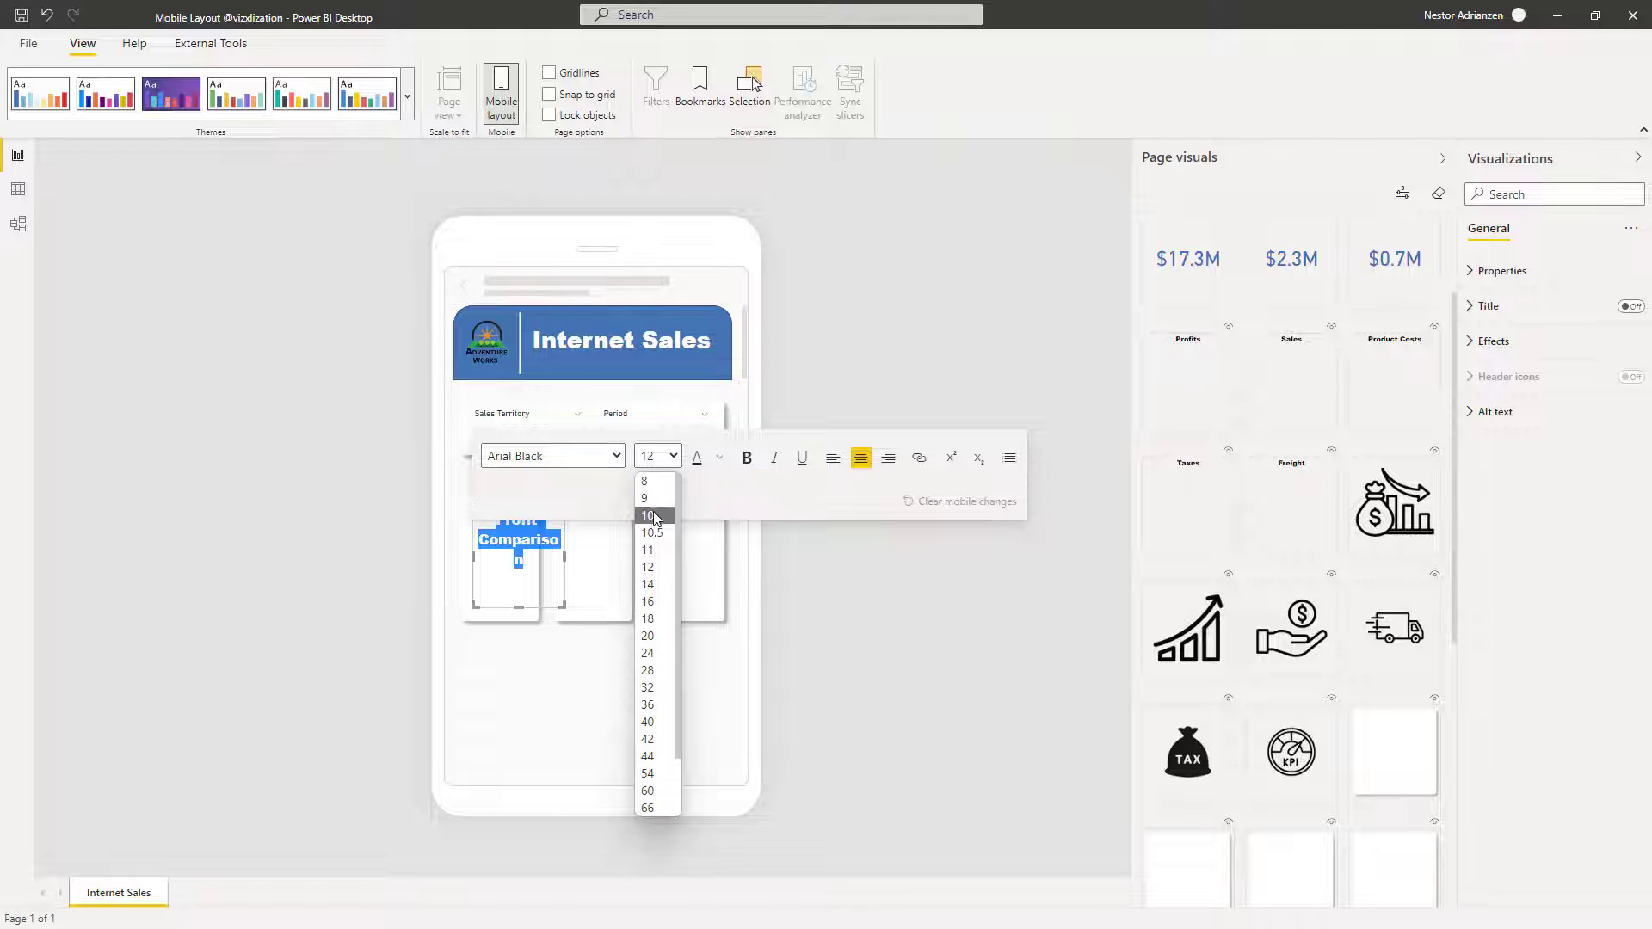
pyautogui.click(651, 482)
pyautogui.click(619, 671)
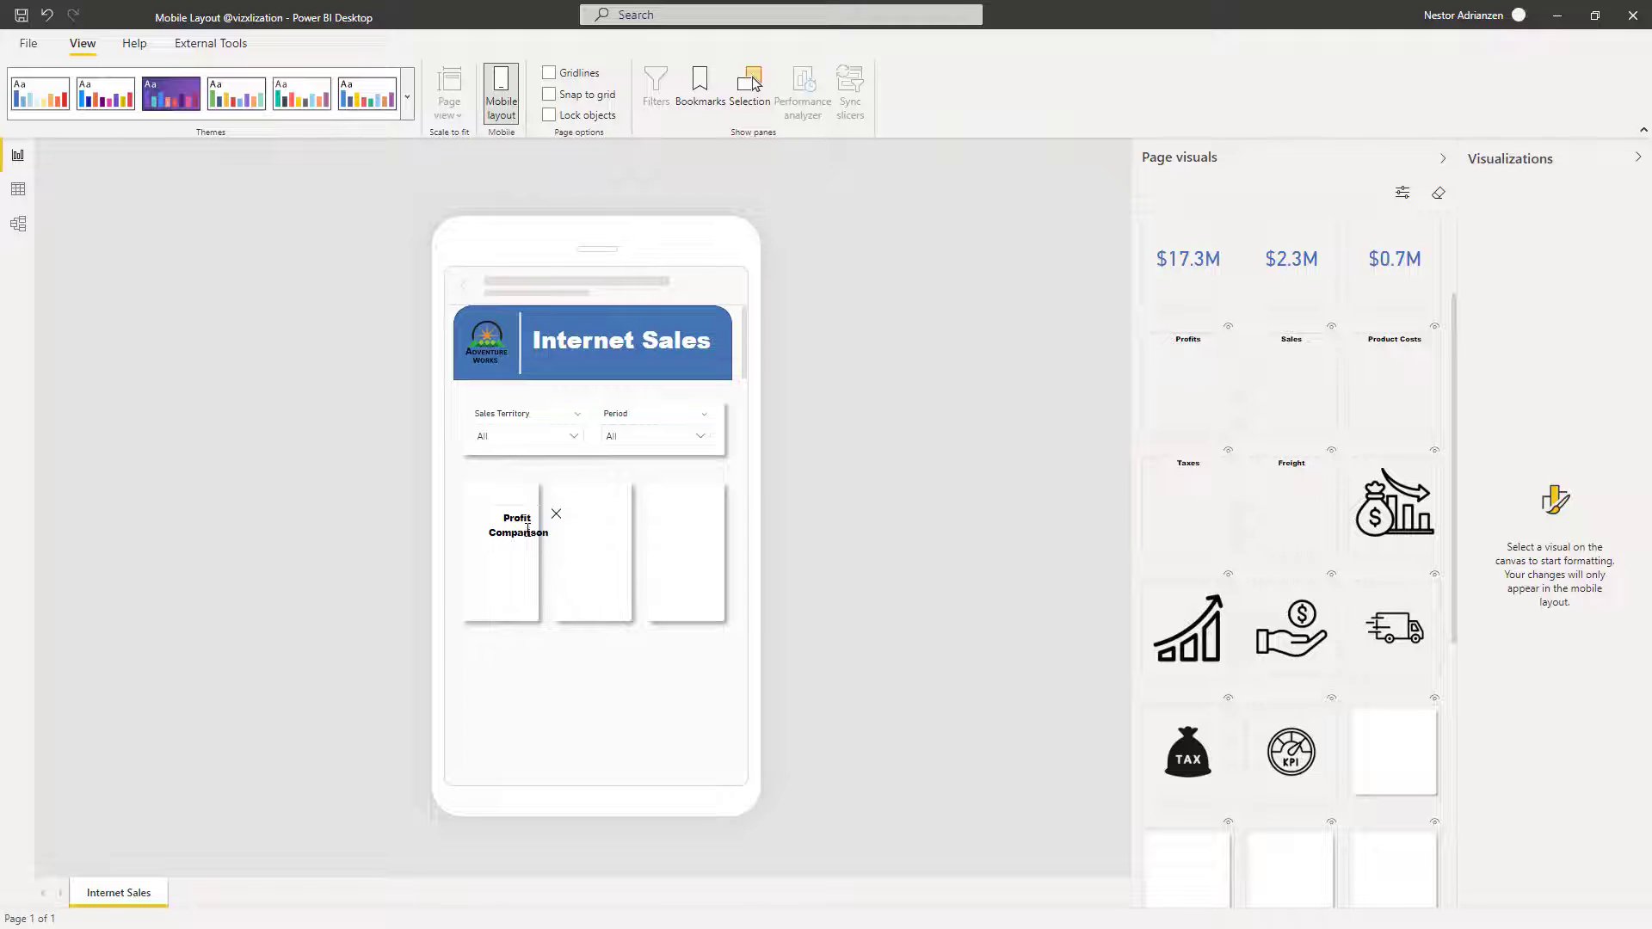
pyautogui.click(527, 529)
pyautogui.moveTo(530, 513); pyautogui.dragTo(511, 495)
pyautogui.moveTo(506, 588); pyautogui.dragTo(517, 535)
pyautogui.click(597, 696)
# Add the Profits title to the middle card at font size 8 and narrow its box
pyautogui.scroll(1, 1291, 404)
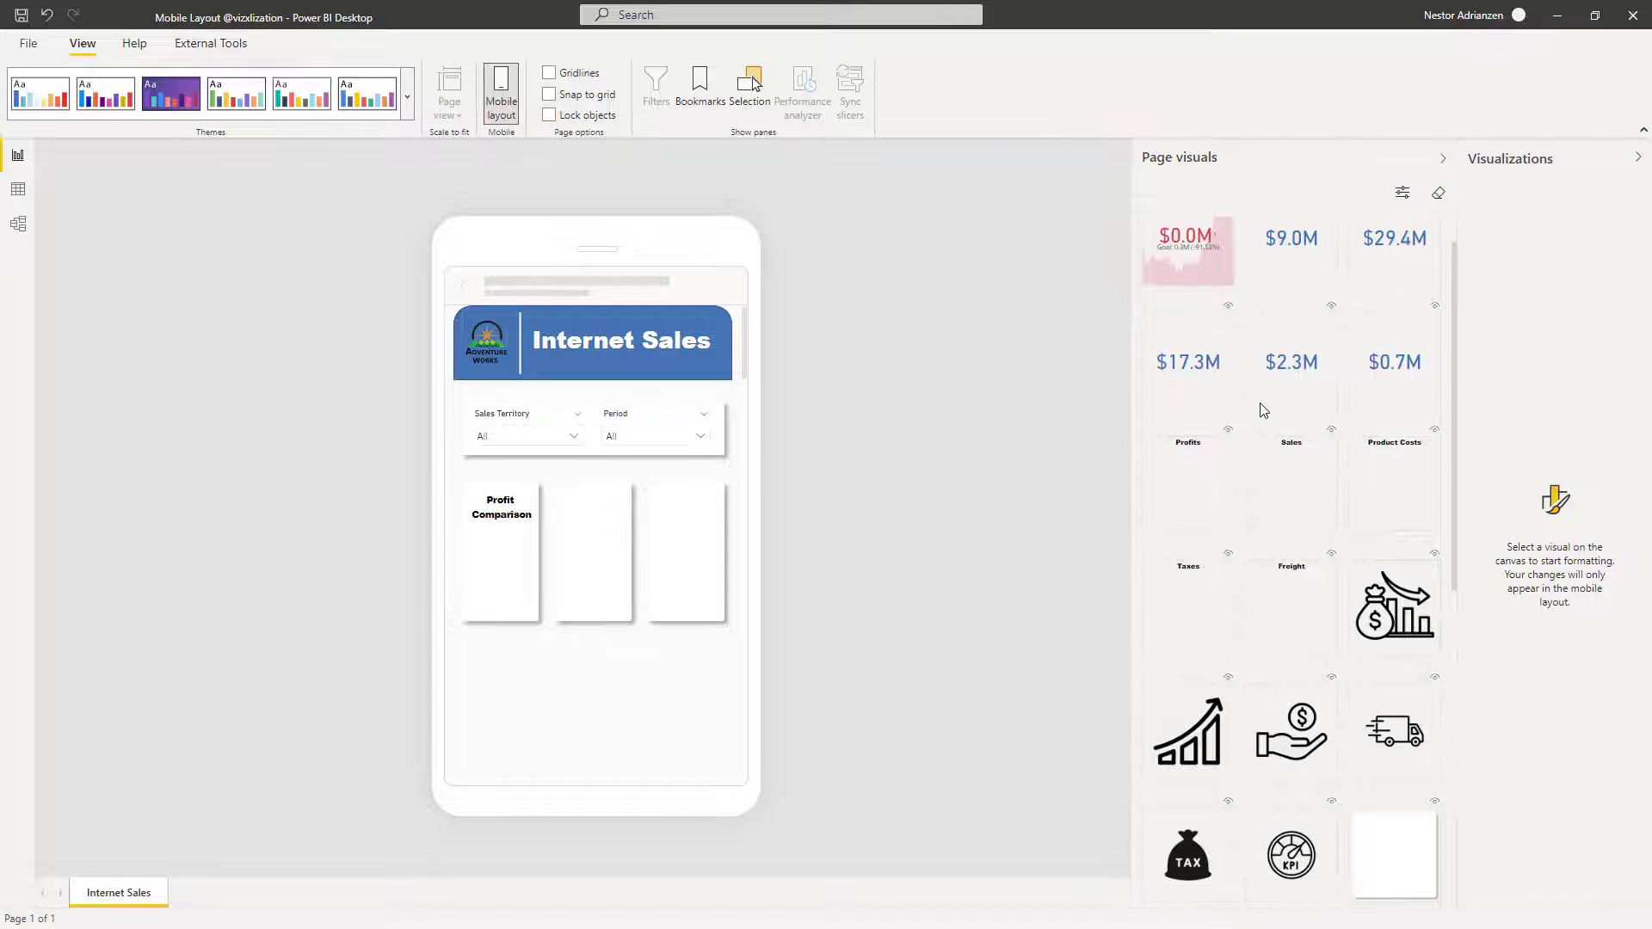
pyautogui.moveTo(1167, 493); pyautogui.dragTo(635, 561)
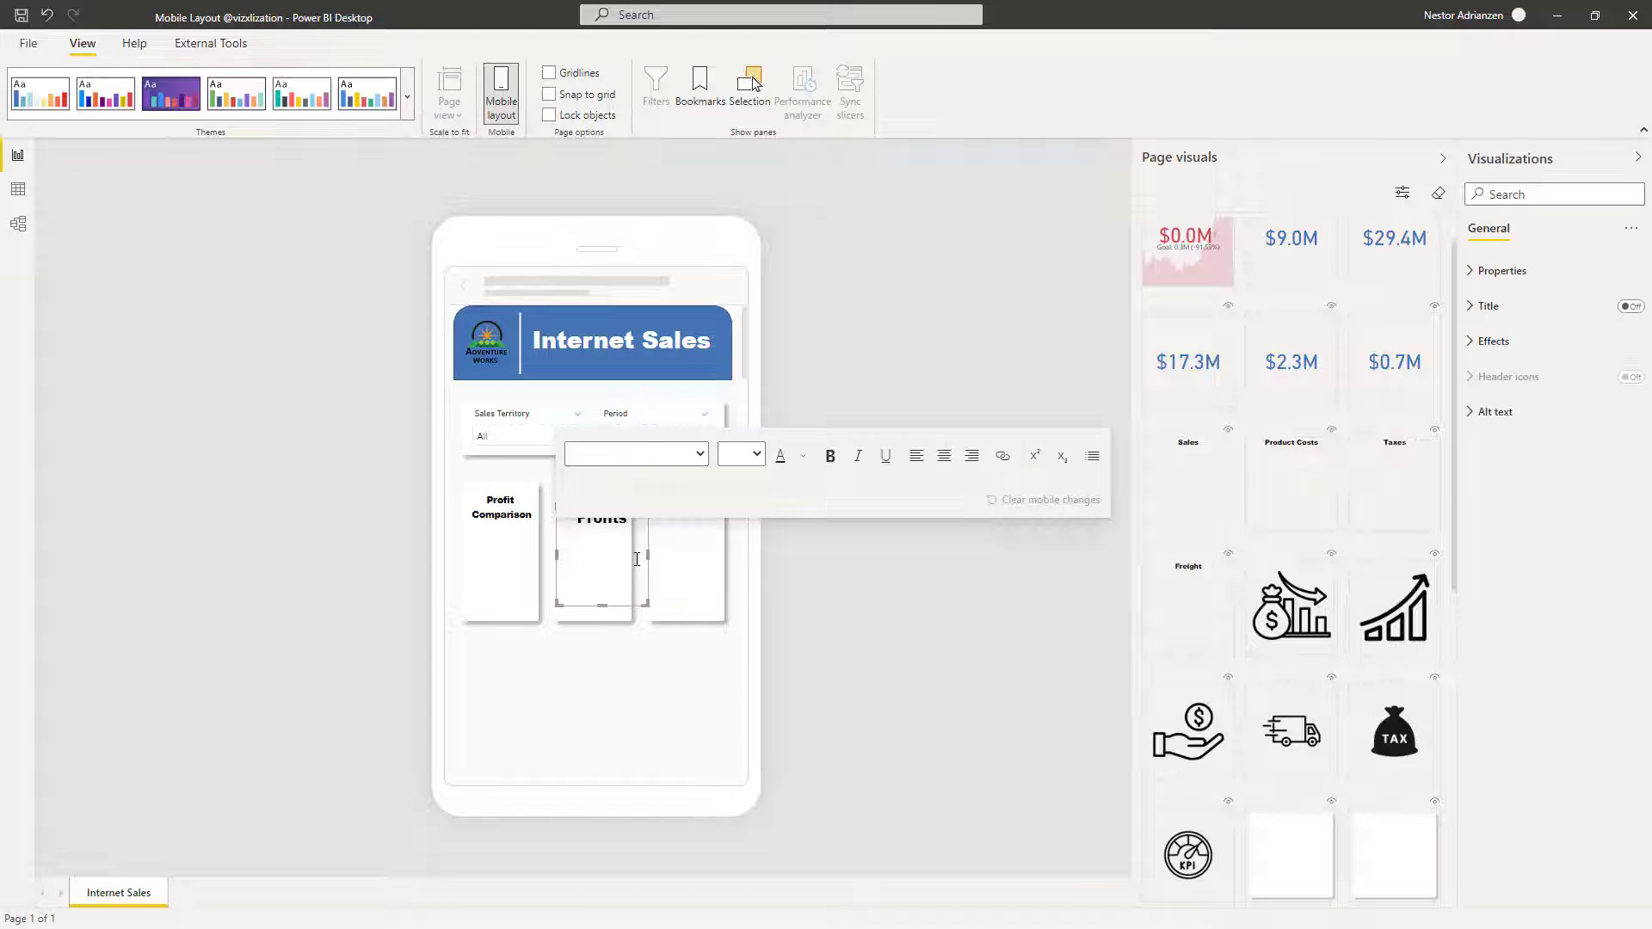
pyautogui.click(628, 527)
pyautogui.moveTo(628, 526); pyautogui.dragTo(553, 516)
pyautogui.click(754, 463)
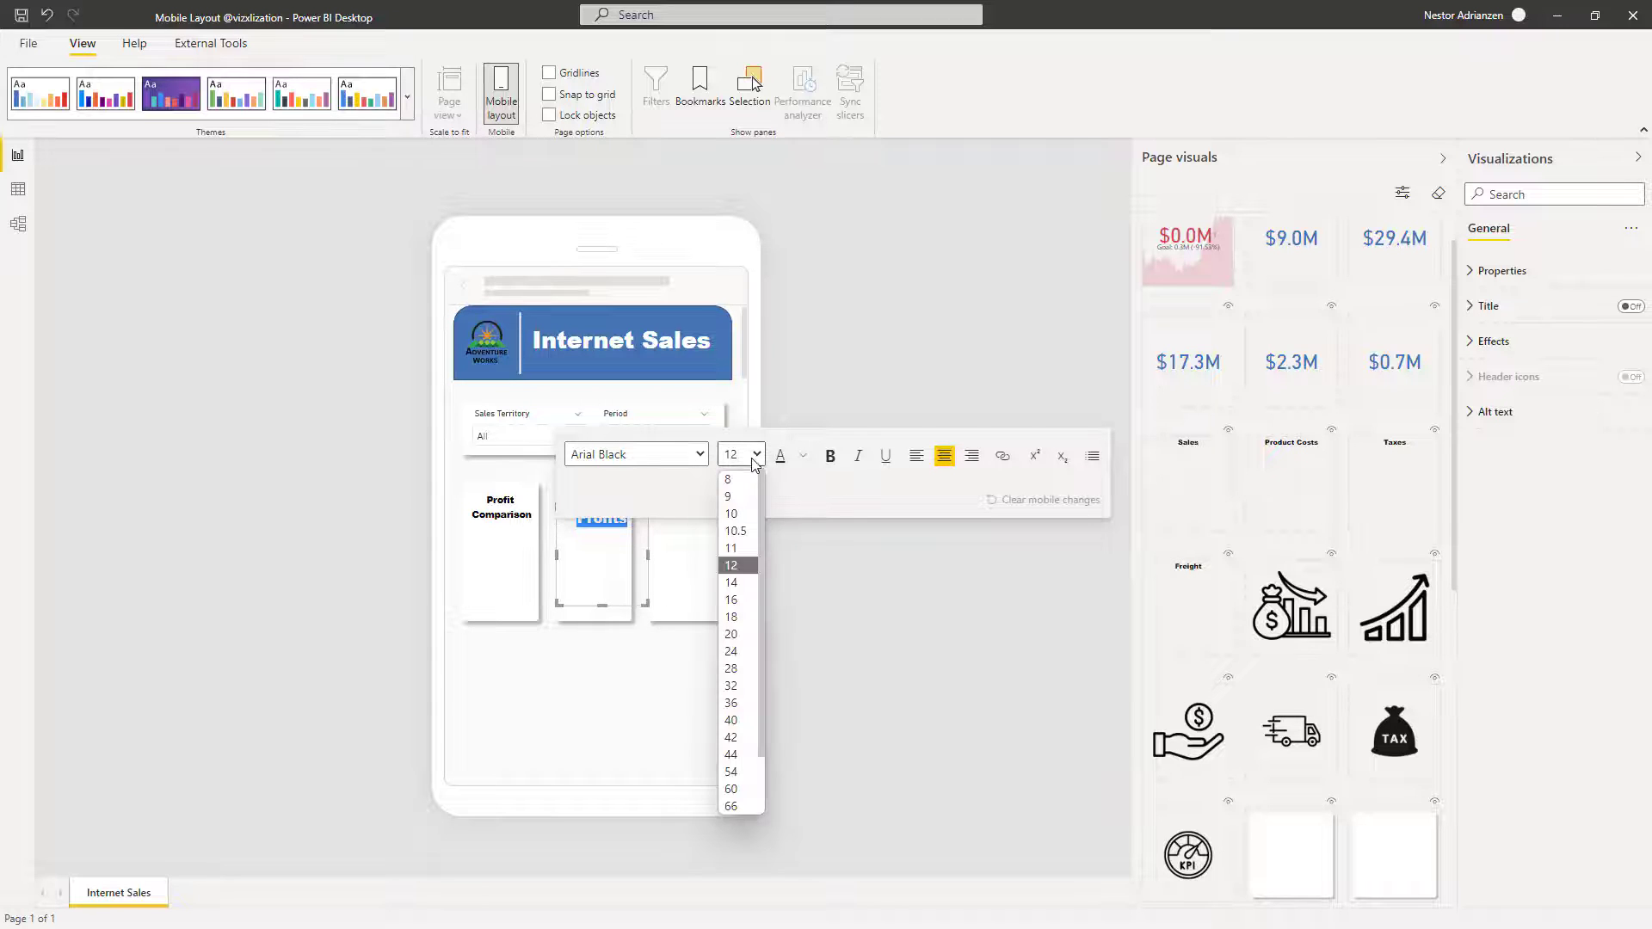
pyautogui.click(631, 649)
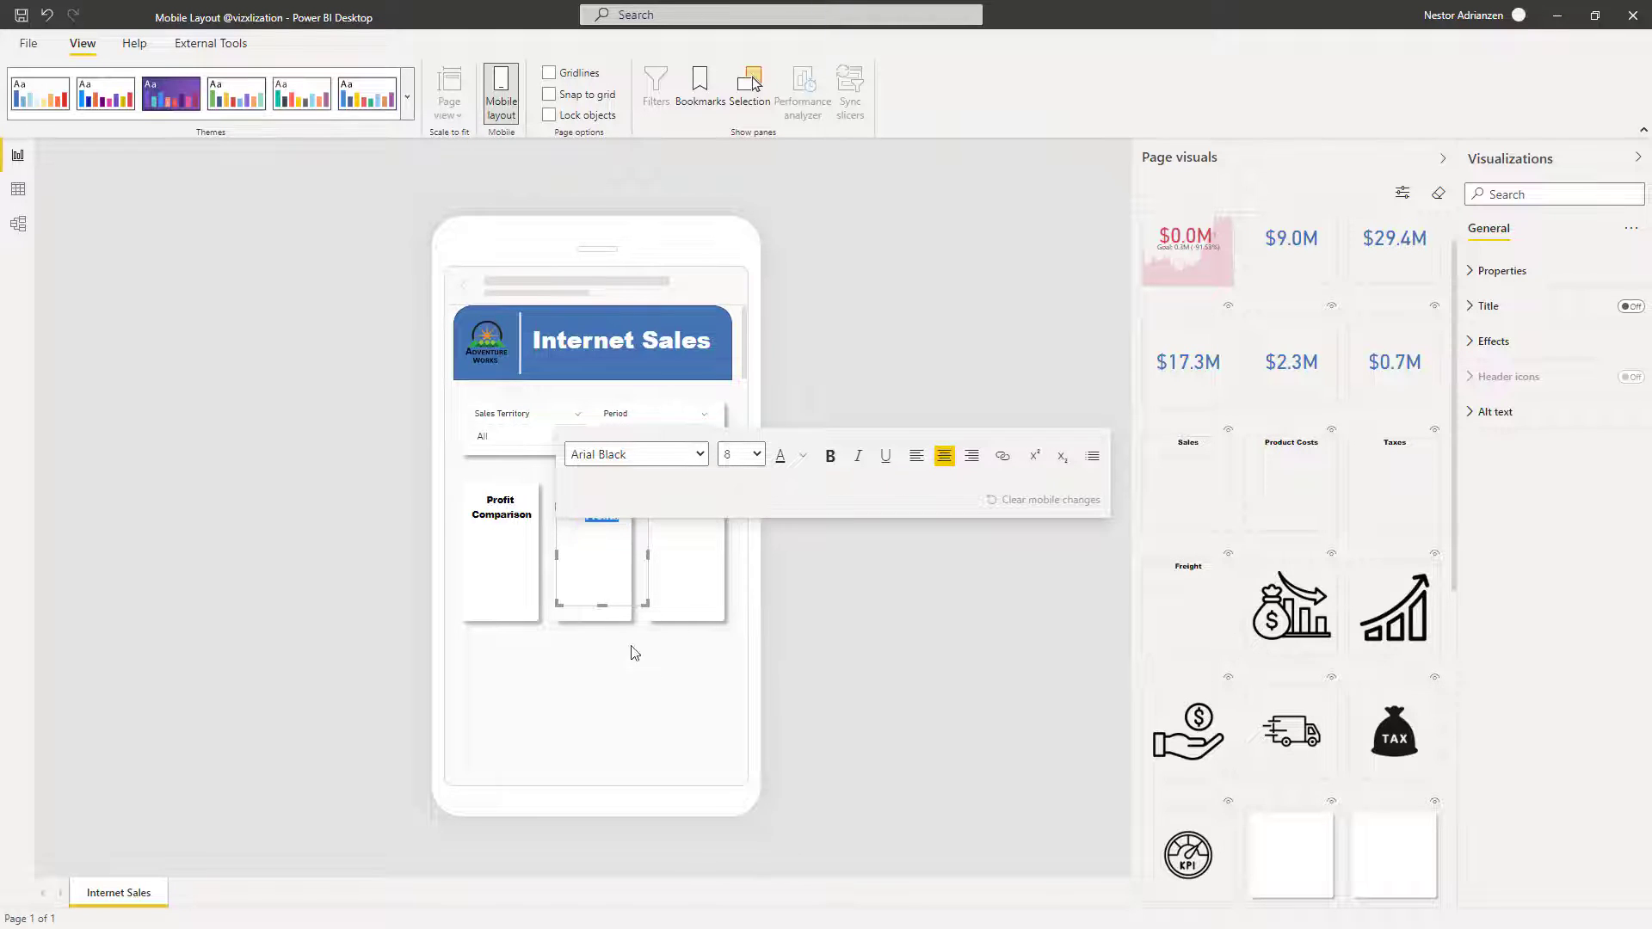
pyautogui.click(613, 527)
pyautogui.click(606, 608)
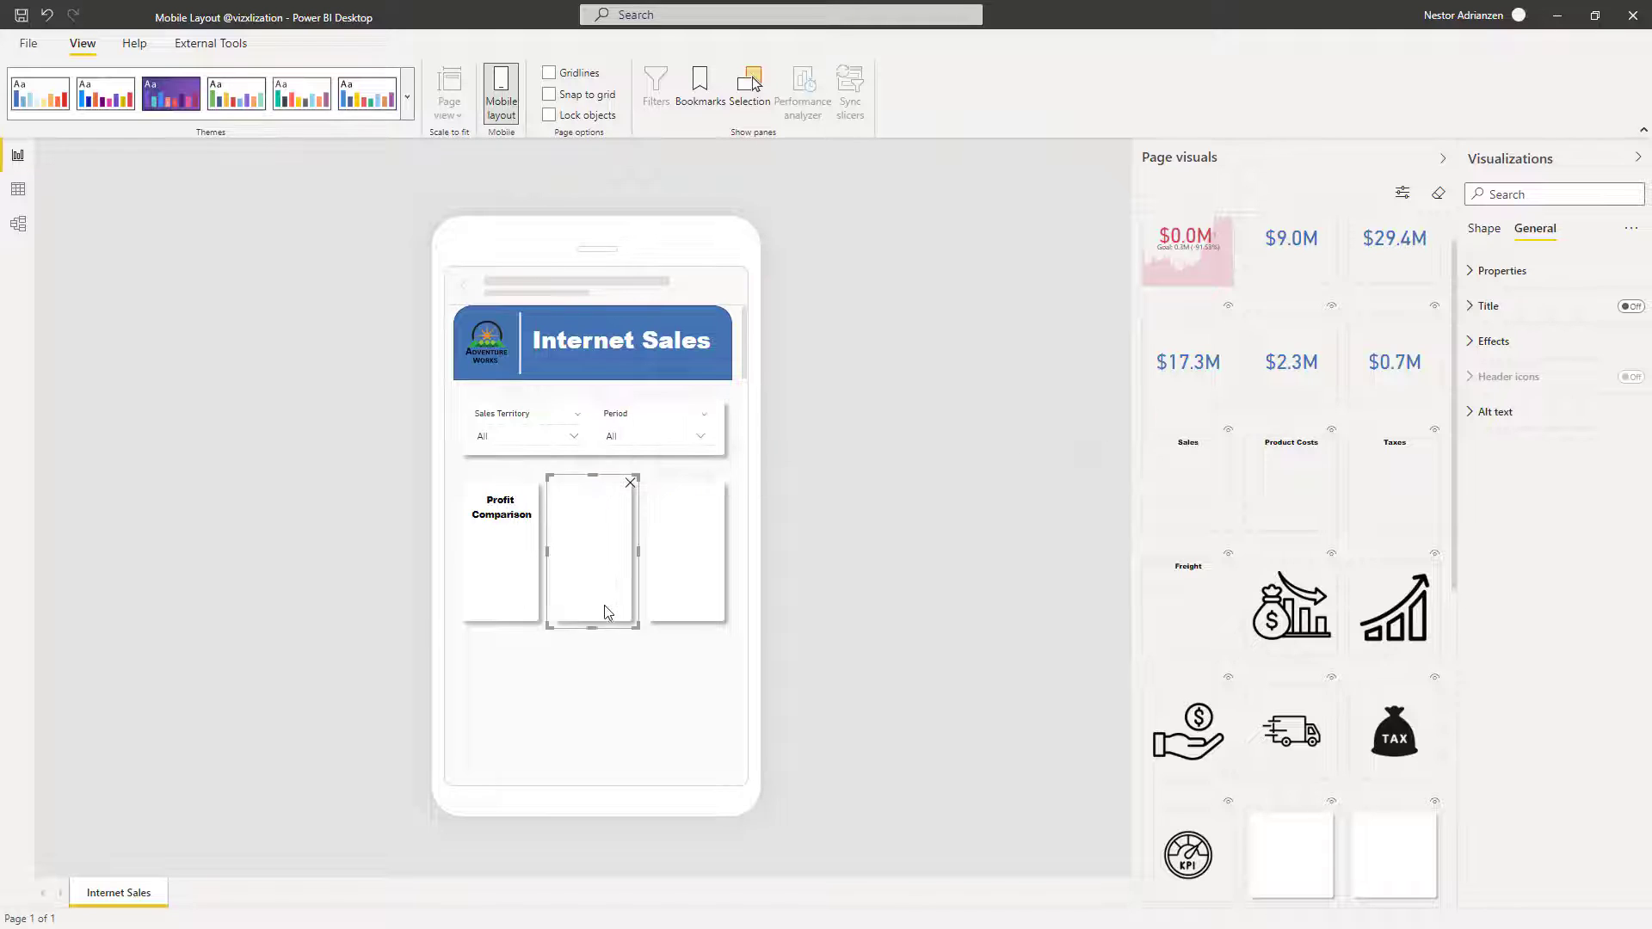
pyautogui.click(626, 676)
pyautogui.click(600, 566)
pyautogui.click(631, 521)
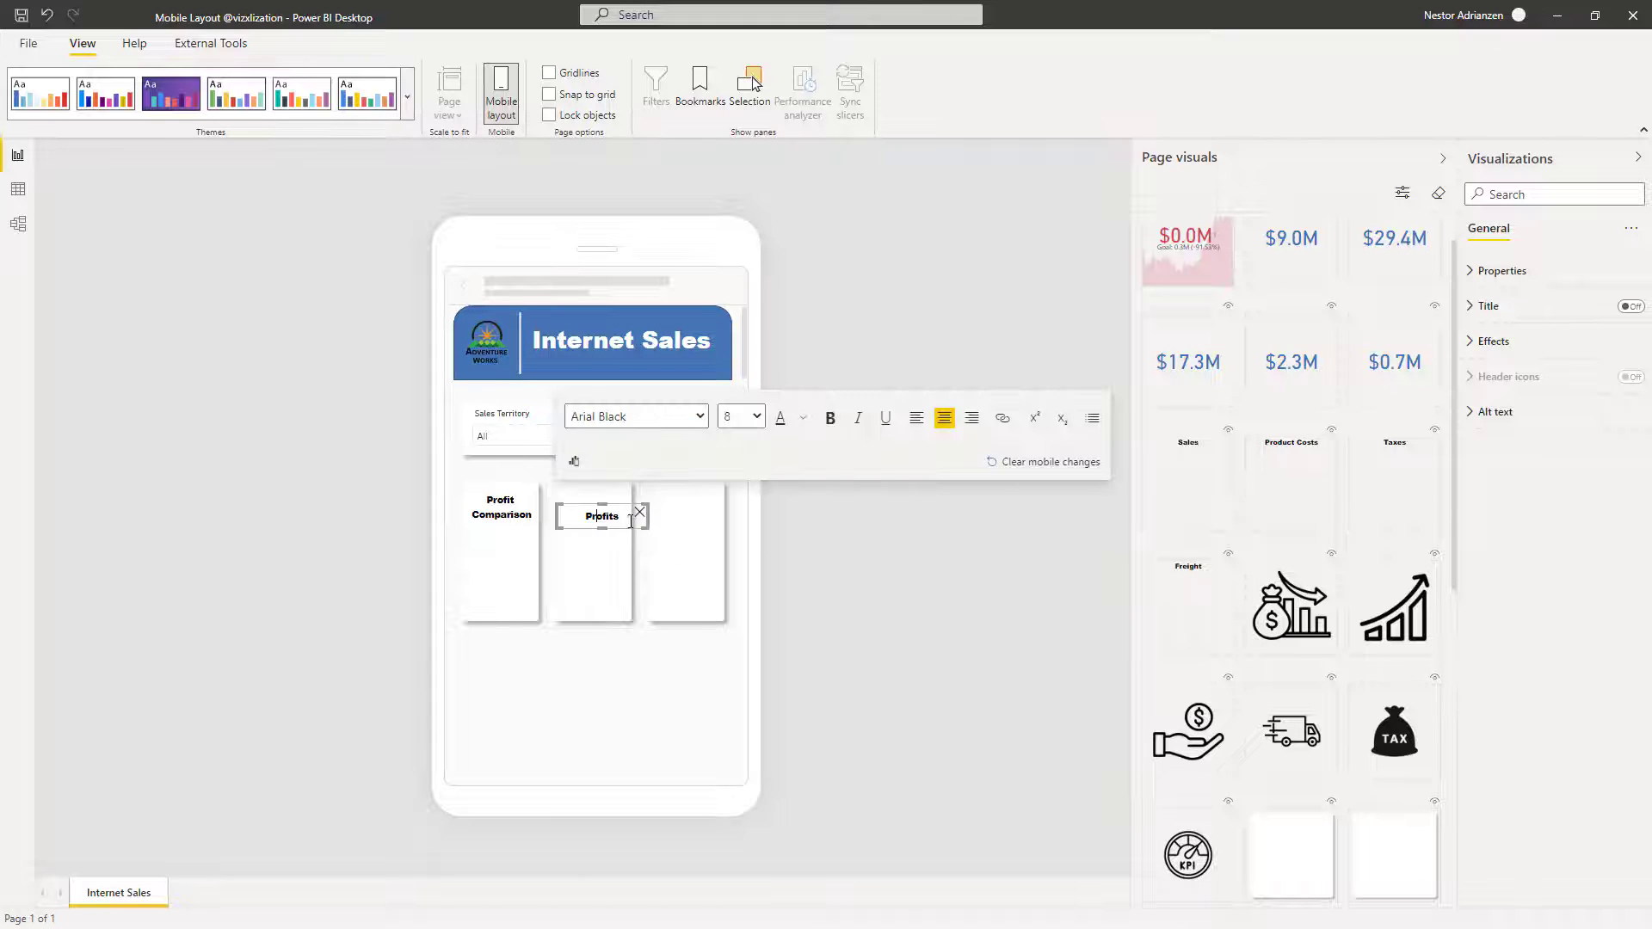
pyautogui.moveTo(647, 513); pyautogui.dragTo(609, 508)
pyautogui.click(613, 687)
pyautogui.click(595, 512)
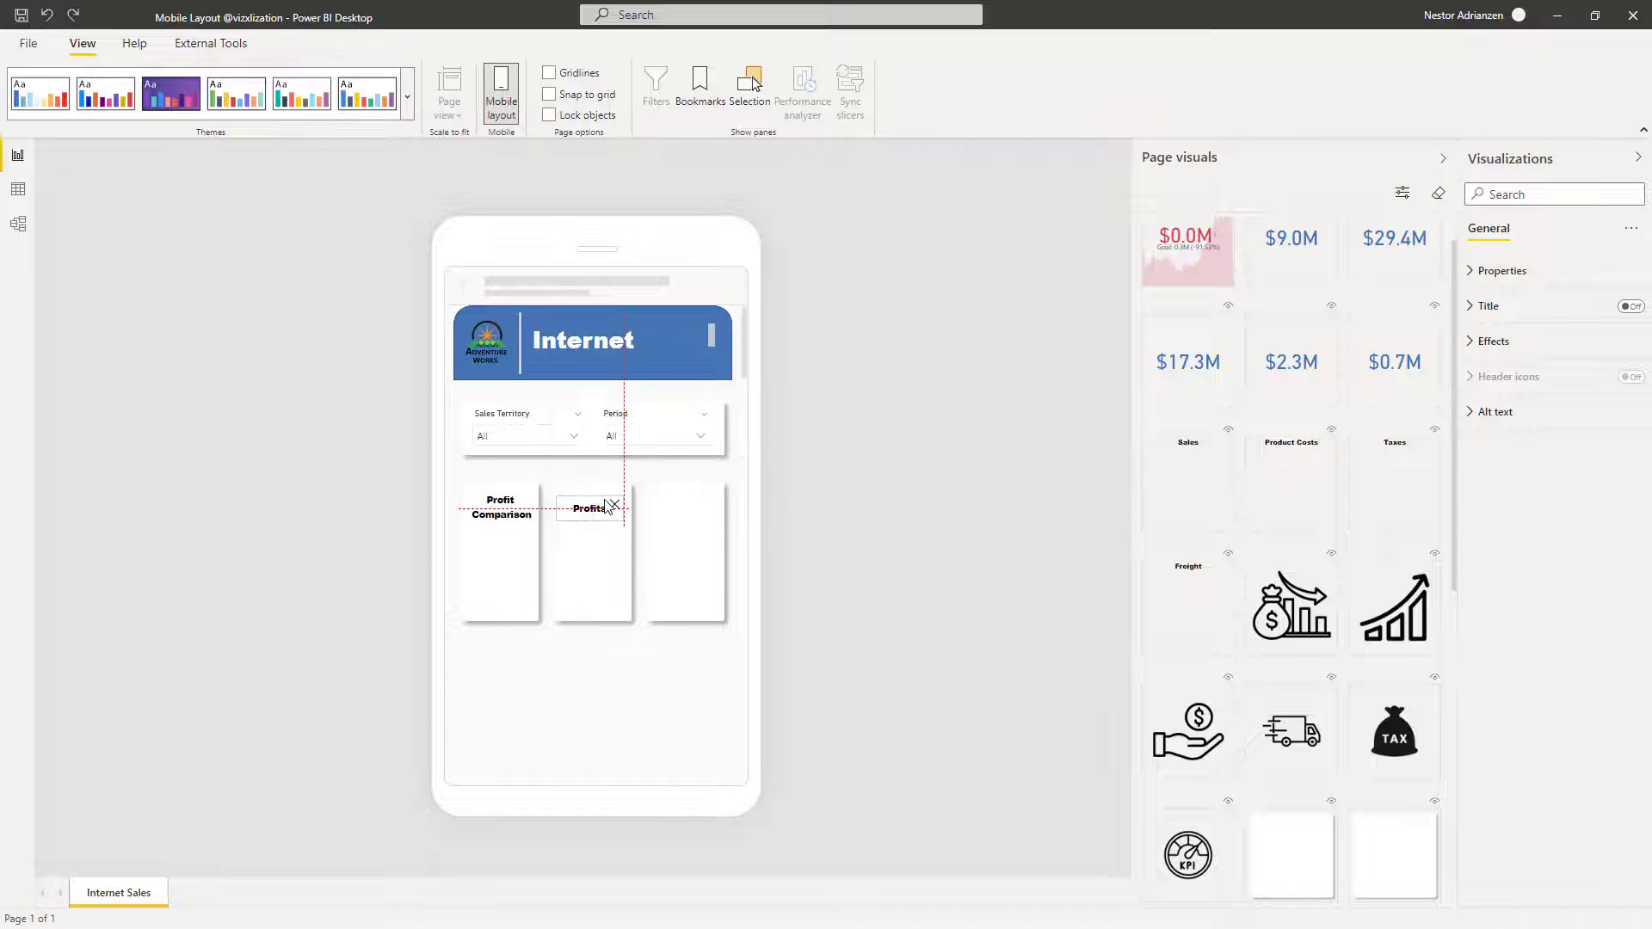
pyautogui.click(660, 643)
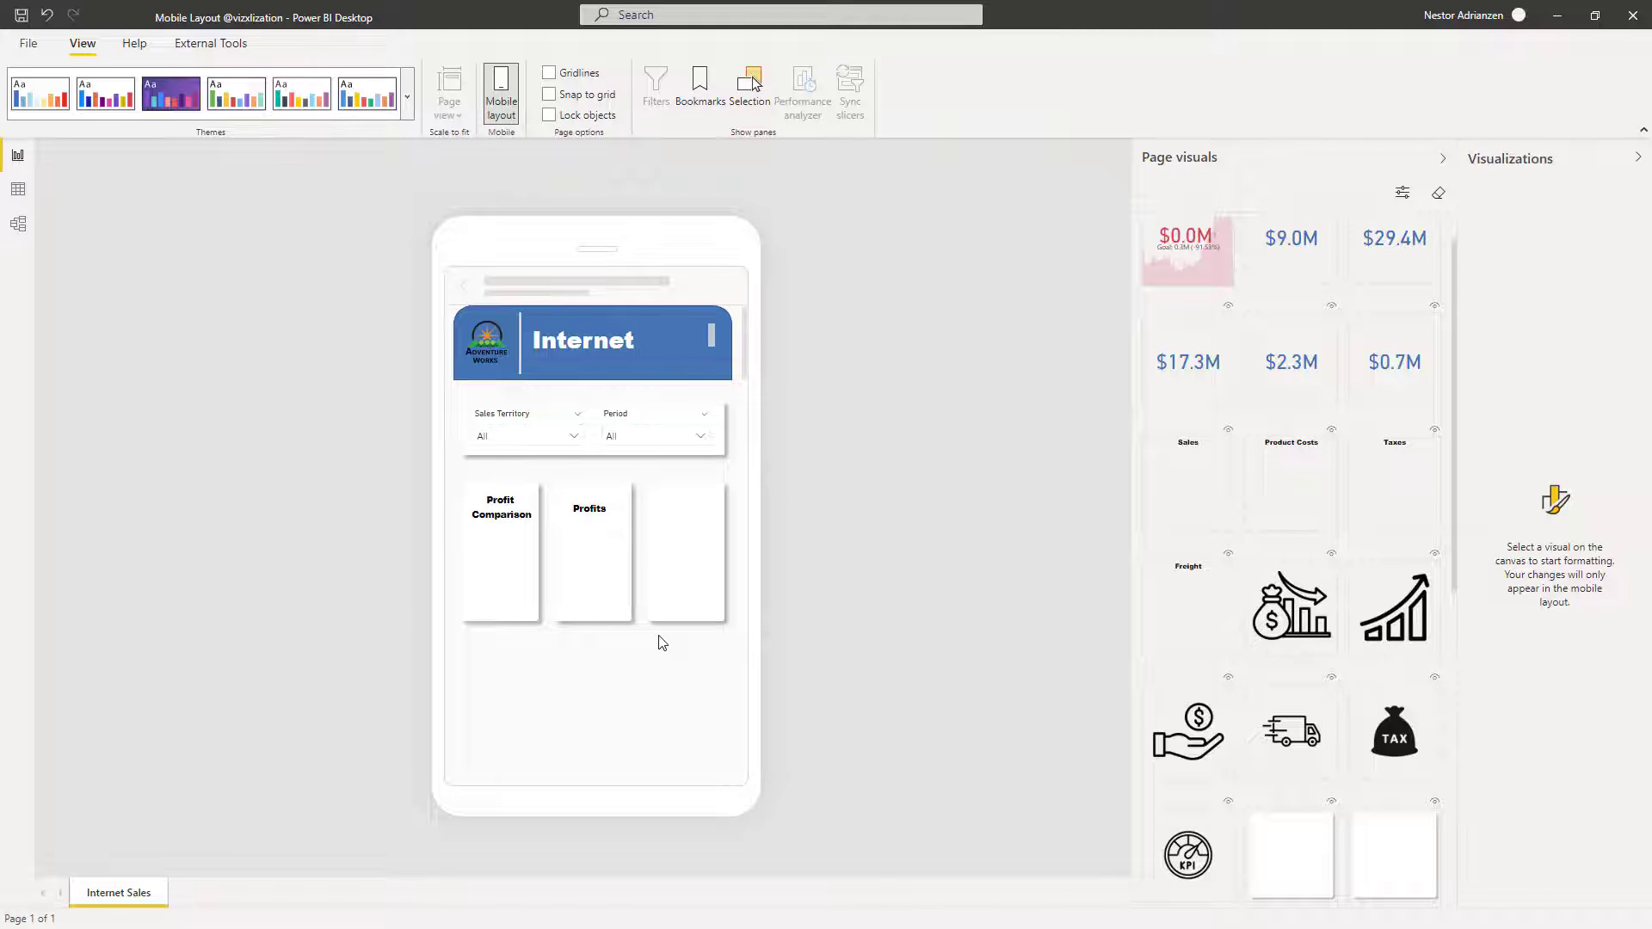
# Add the Sales title to the third card at font size 8 and shorten its box
pyautogui.moveTo(1154, 505); pyautogui.dragTo(697, 553)
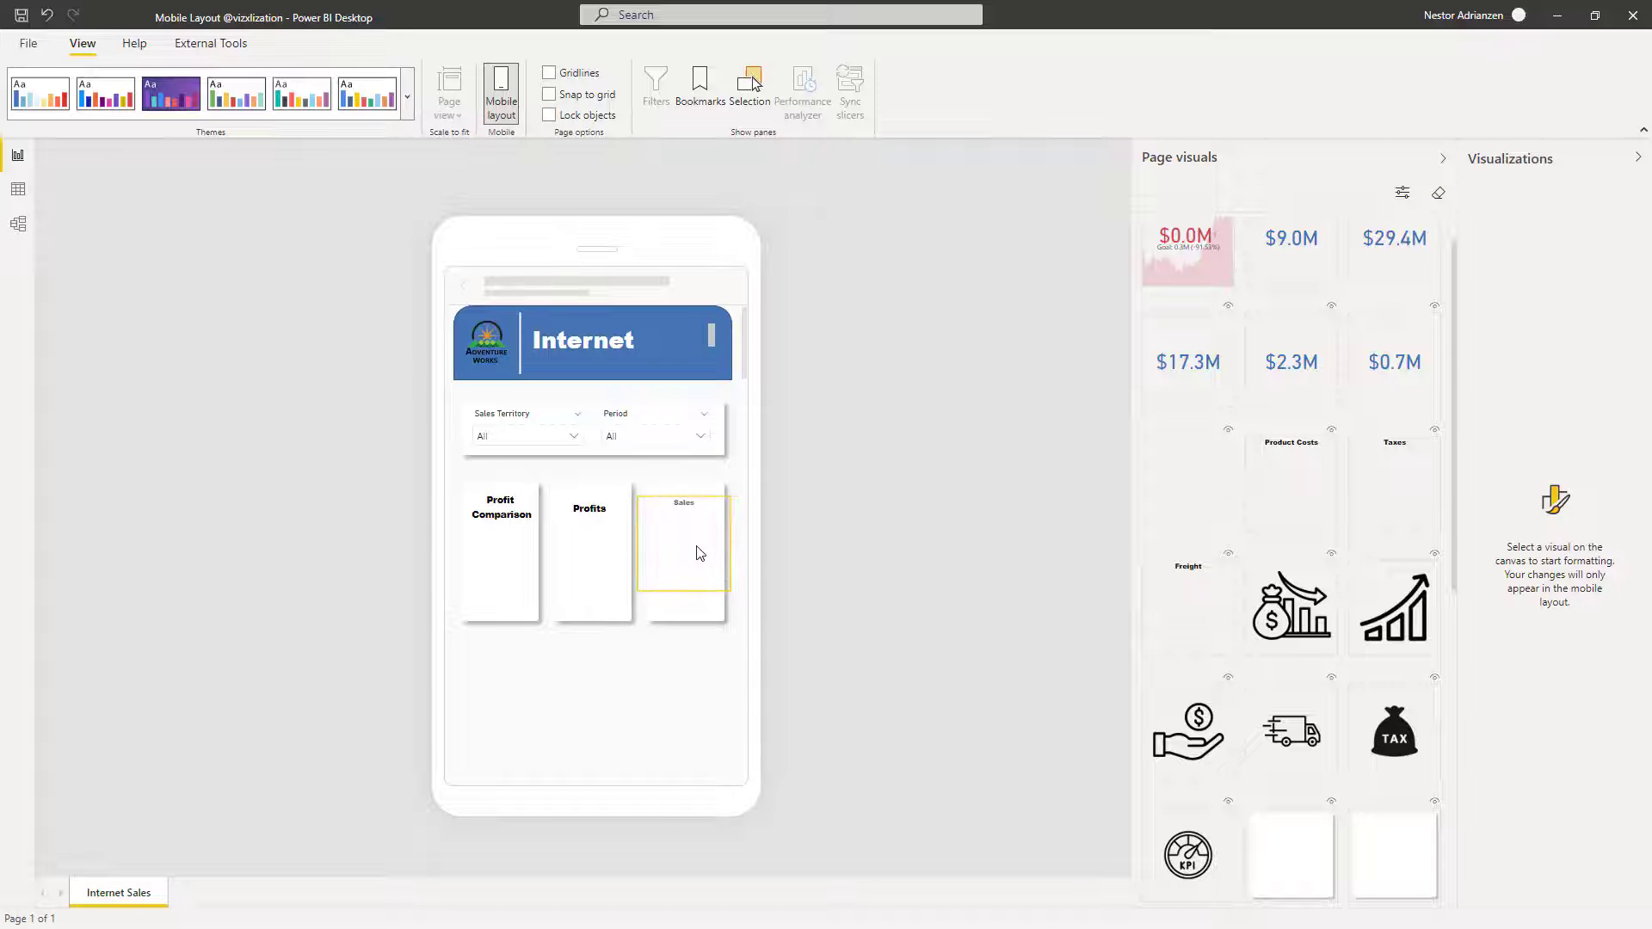
pyautogui.doubleClick(667, 505)
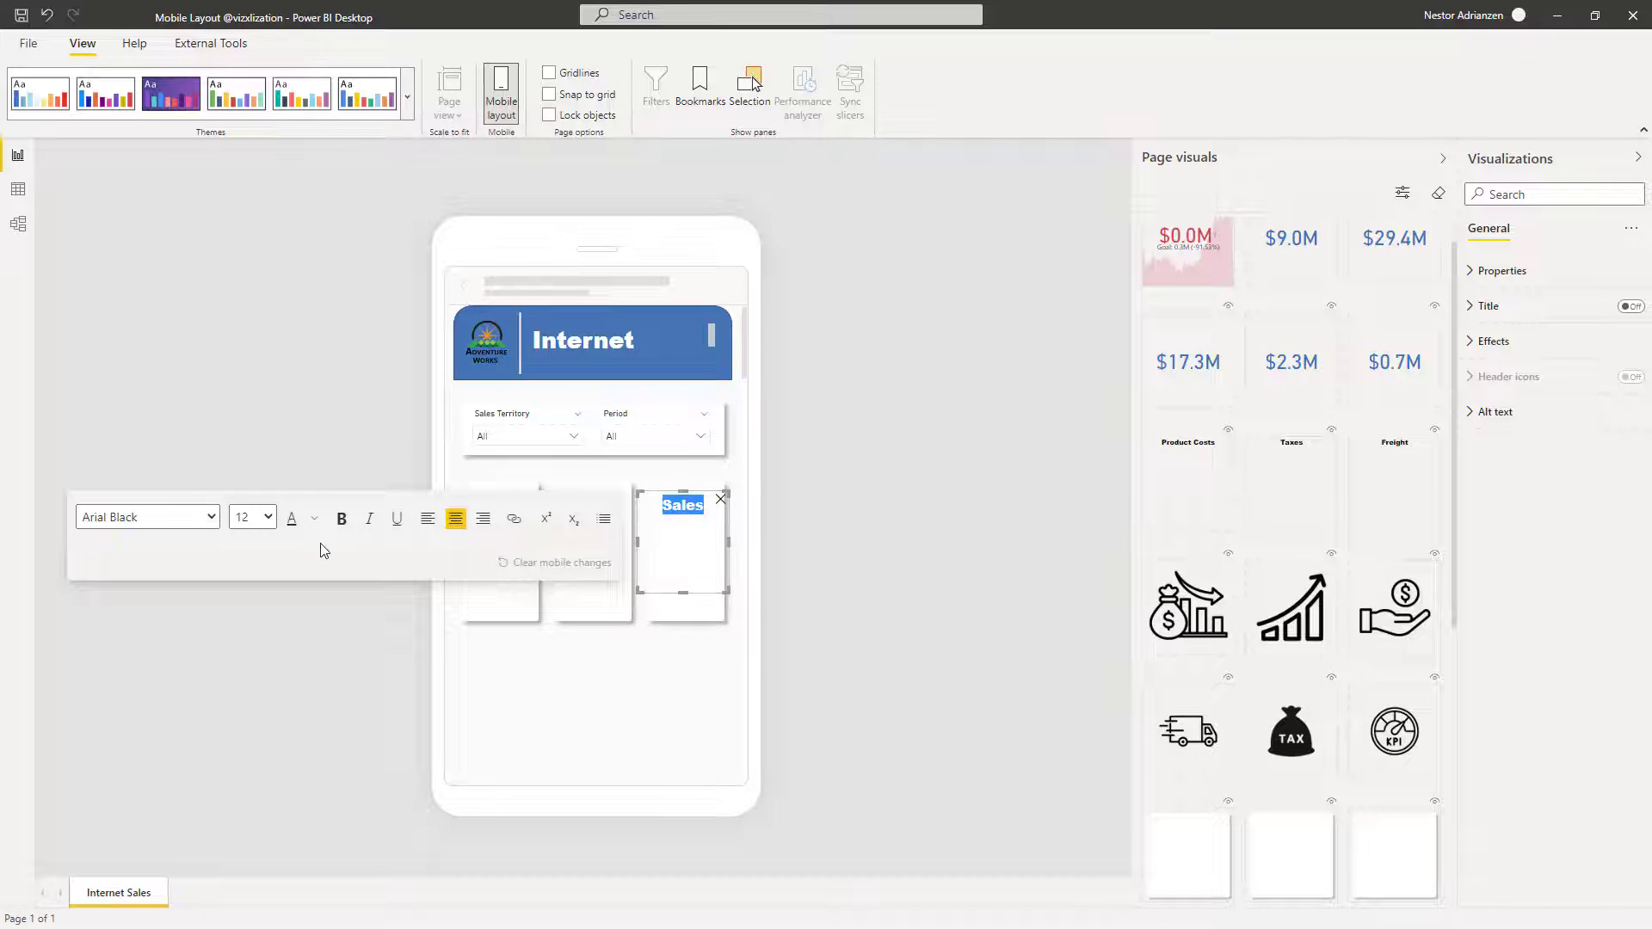
pyautogui.click(261, 517)
pyautogui.click(241, 542)
pyautogui.click(693, 598)
pyautogui.moveTo(683, 592); pyautogui.dragTo(659, 516)
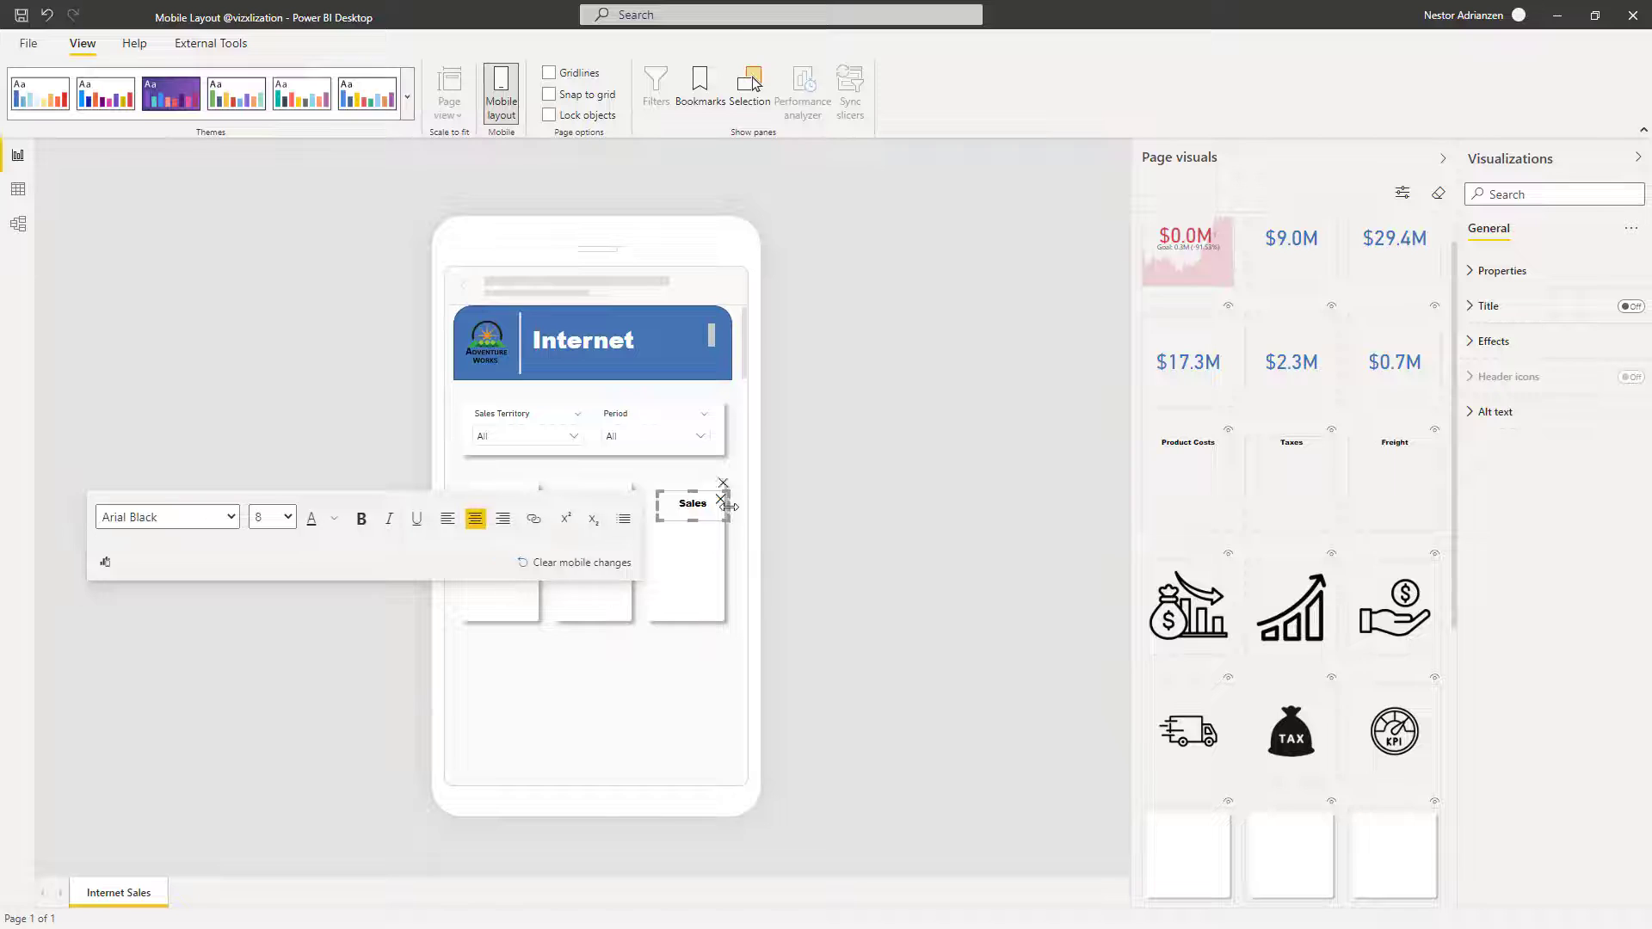
pyautogui.click(708, 713)
pyautogui.click(691, 511)
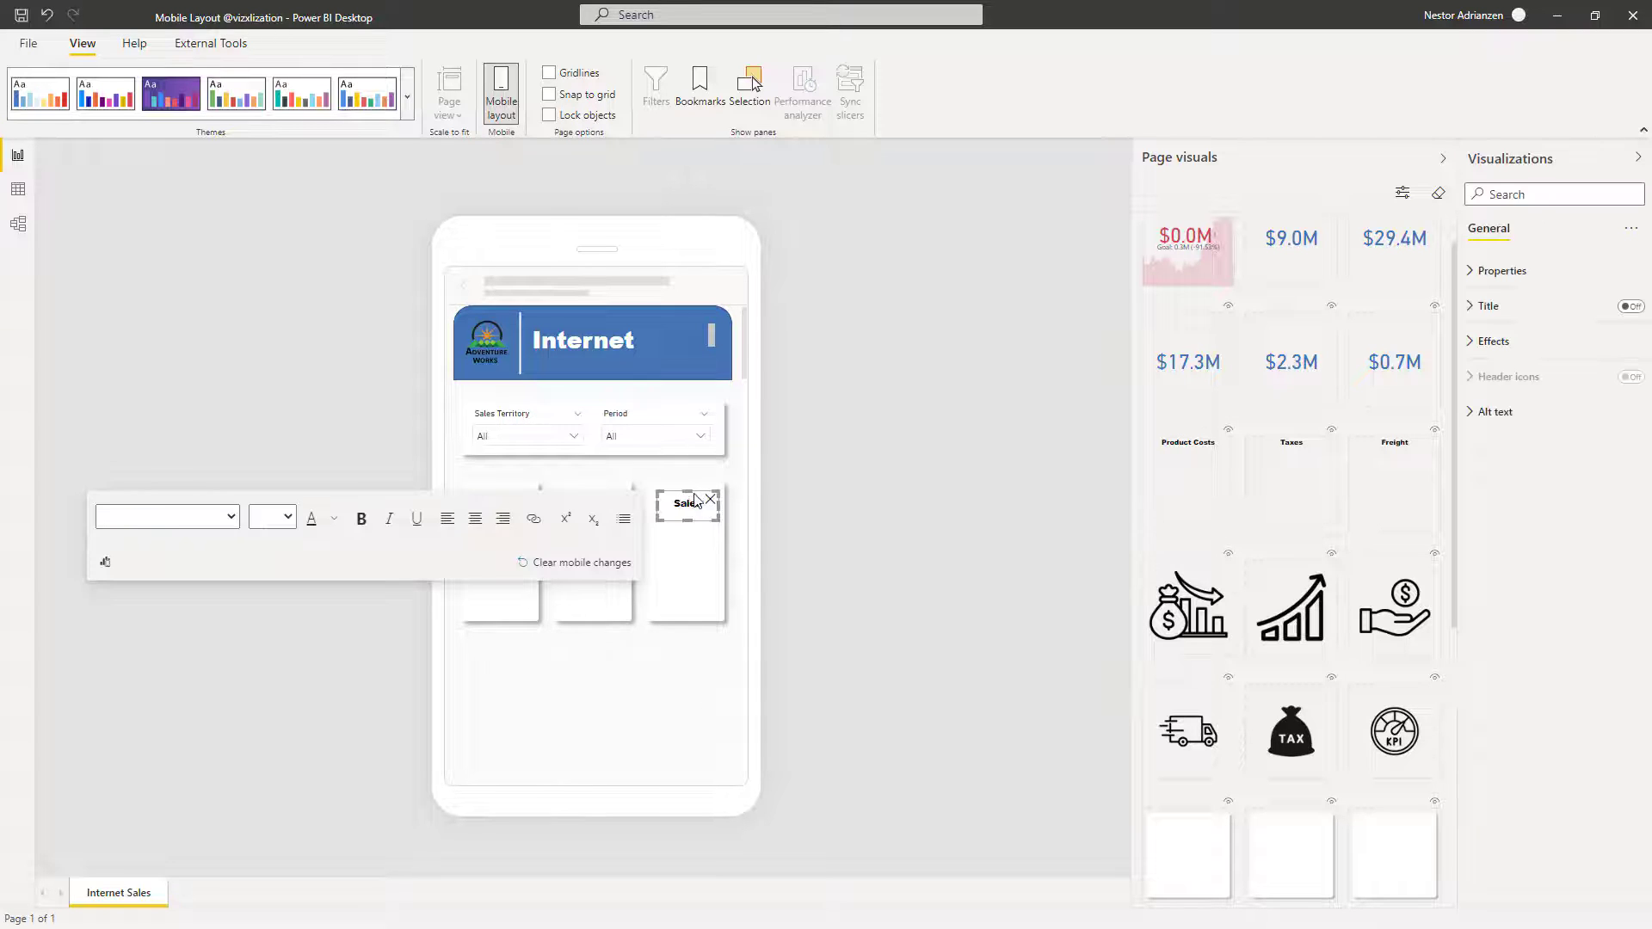
pyautogui.click(672, 693)
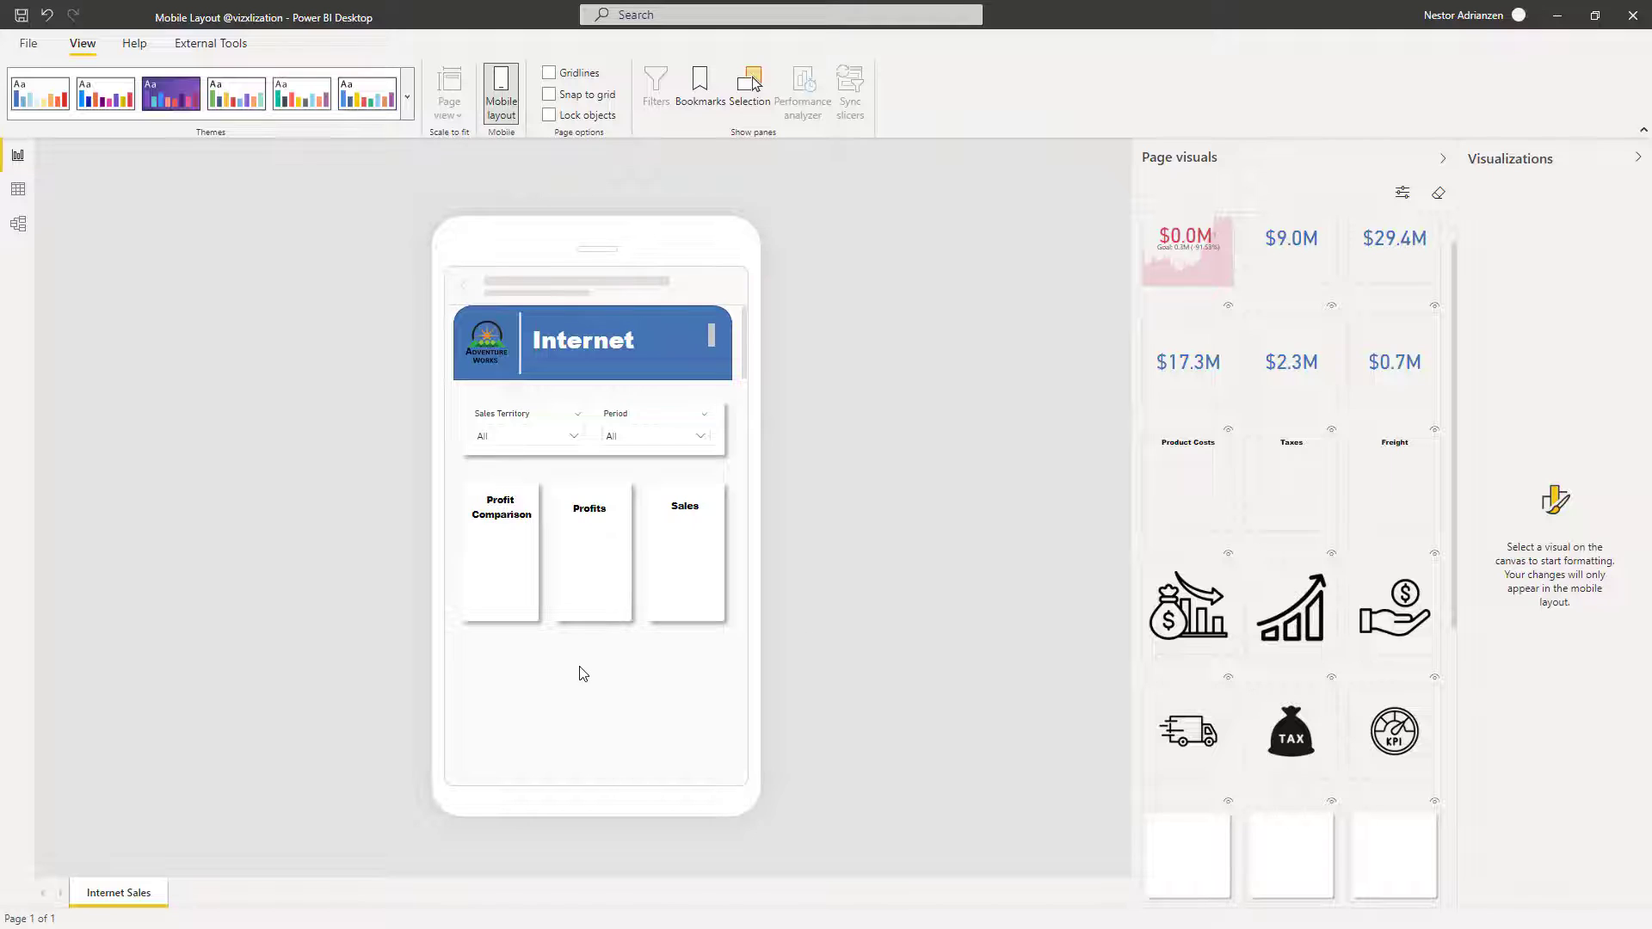
# Drop the gauge, rising-chart and hand-with-dollar icons onto the Profit Comparison, Profits and Sales cards
pyautogui.scroll(-3, 1351, 583)
pyautogui.scroll(4, 1356, 585)
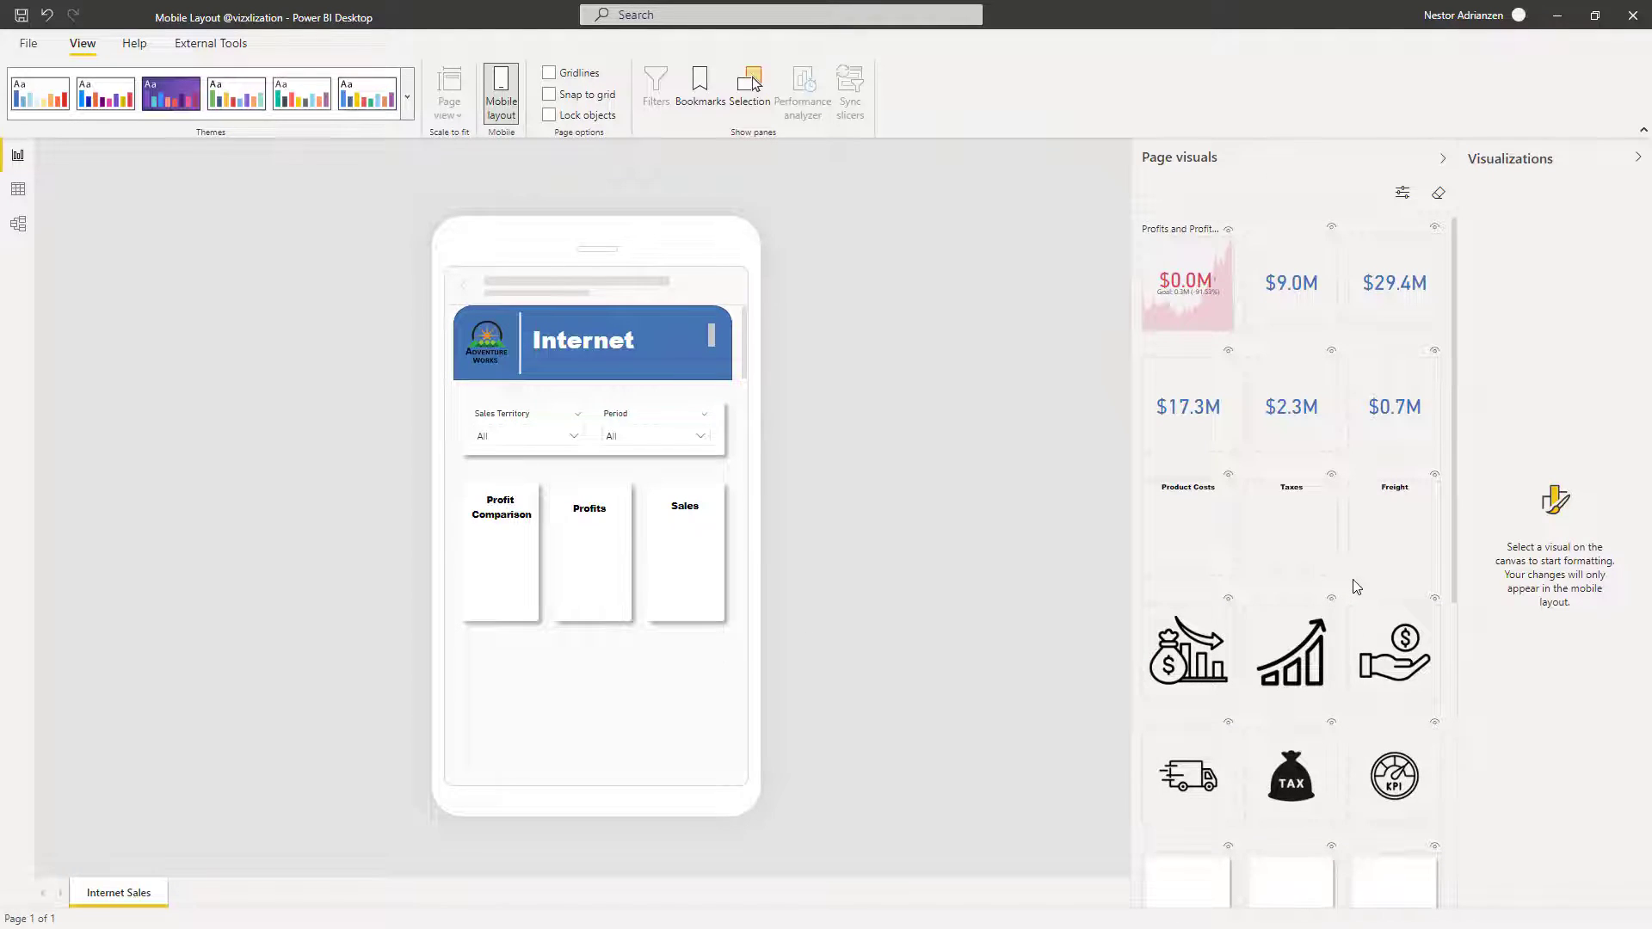
pyautogui.moveTo(1399, 784); pyautogui.dragTo(515, 568)
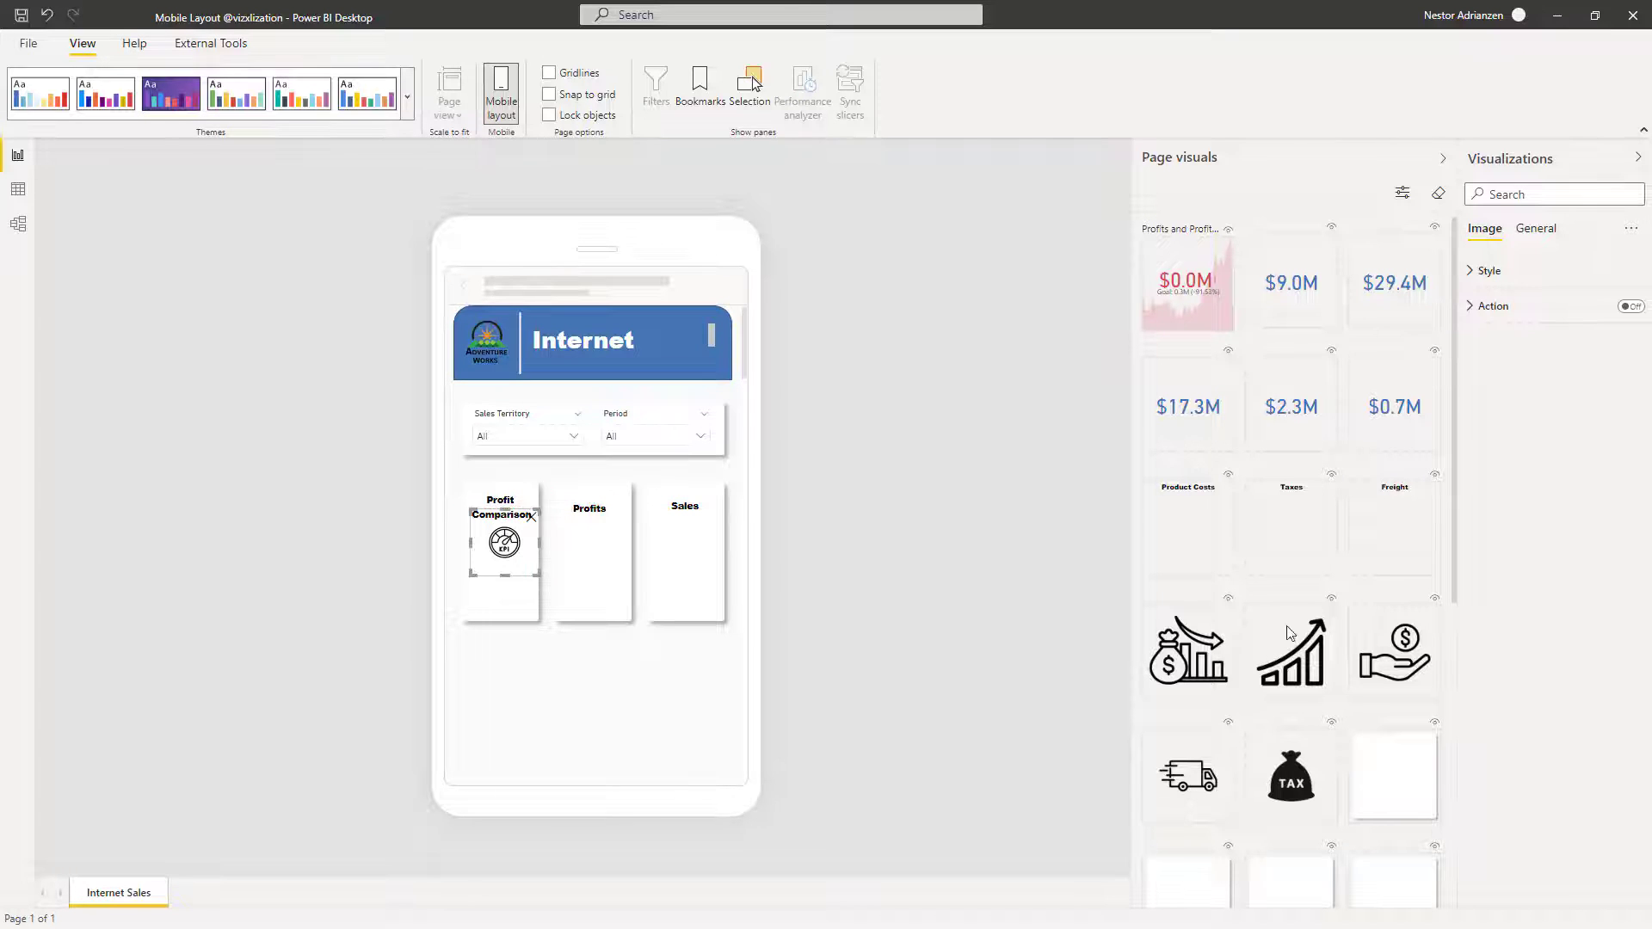
pyautogui.moveTo(1299, 649); pyautogui.dragTo(619, 585)
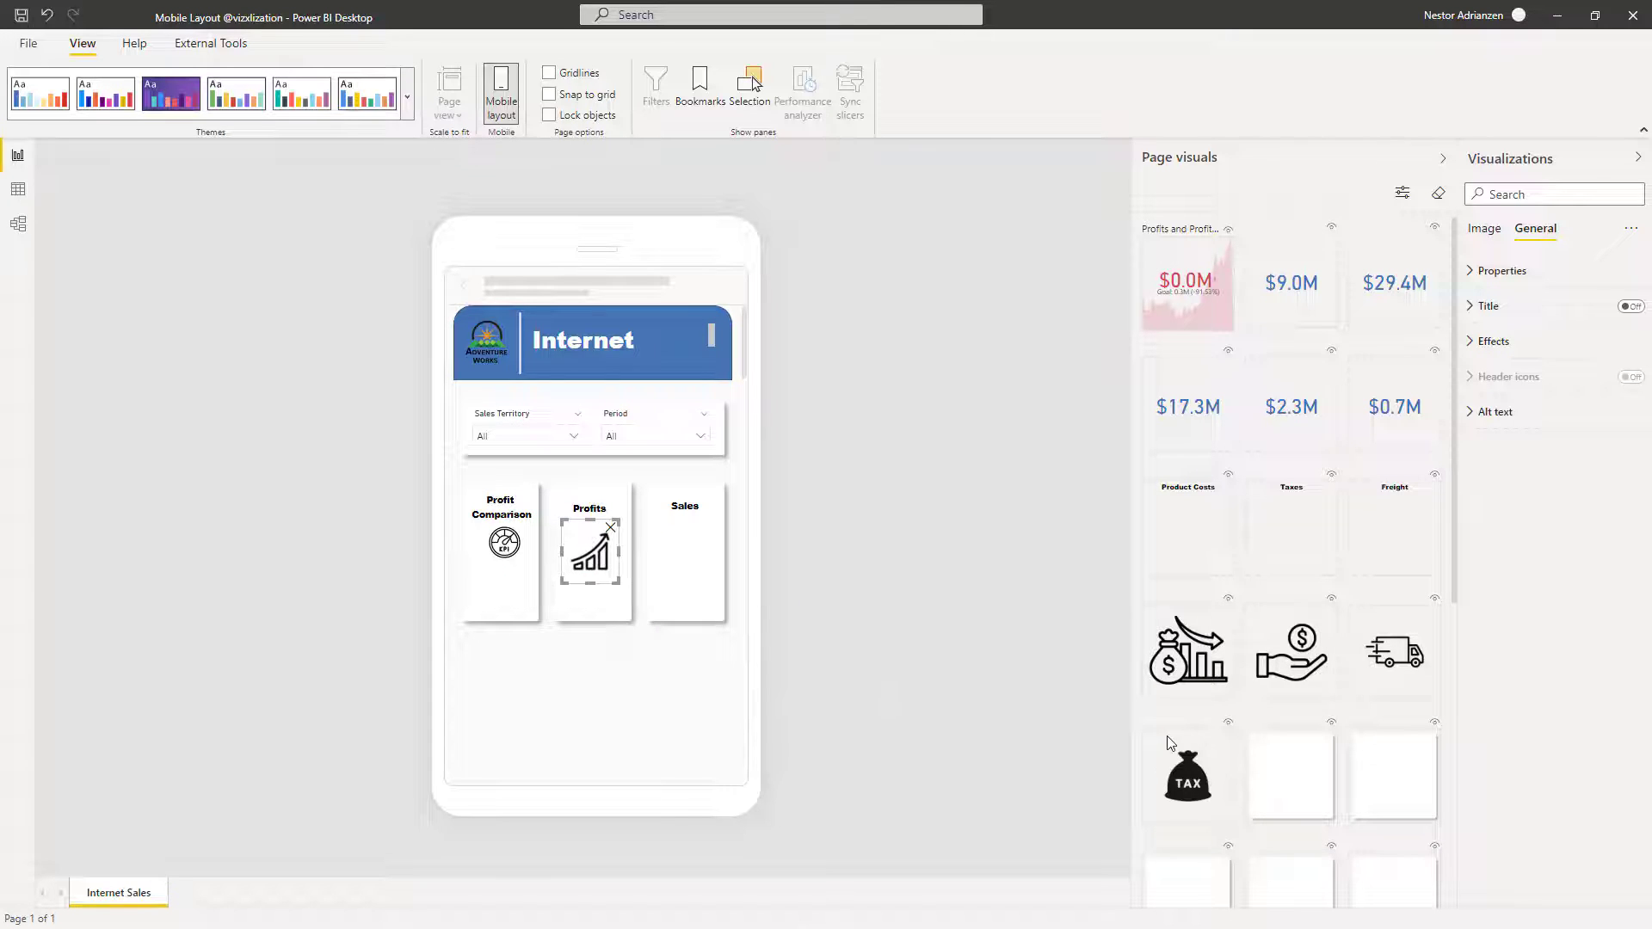
pyautogui.moveTo(1299, 661); pyautogui.dragTo(693, 564)
pyautogui.click(695, 700)
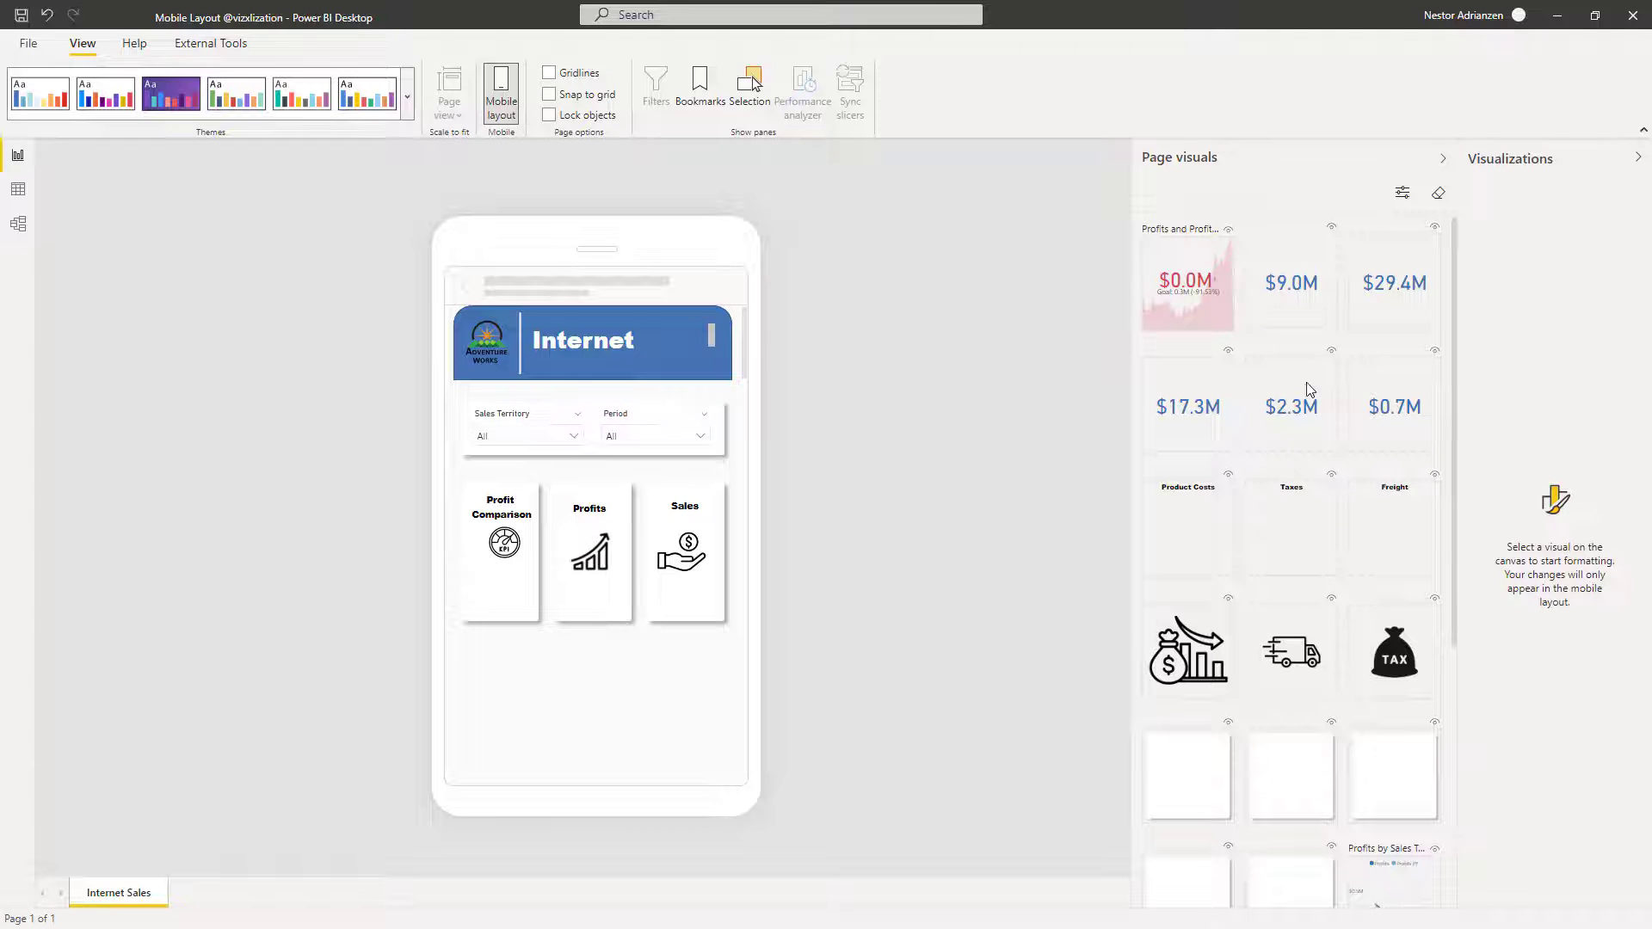
# Add the $0.0M profit KPI to the Profit Comparison card with an 18-pt callout, sized to fit
pyautogui.moveTo(1215, 297); pyautogui.dragTo(522, 601)
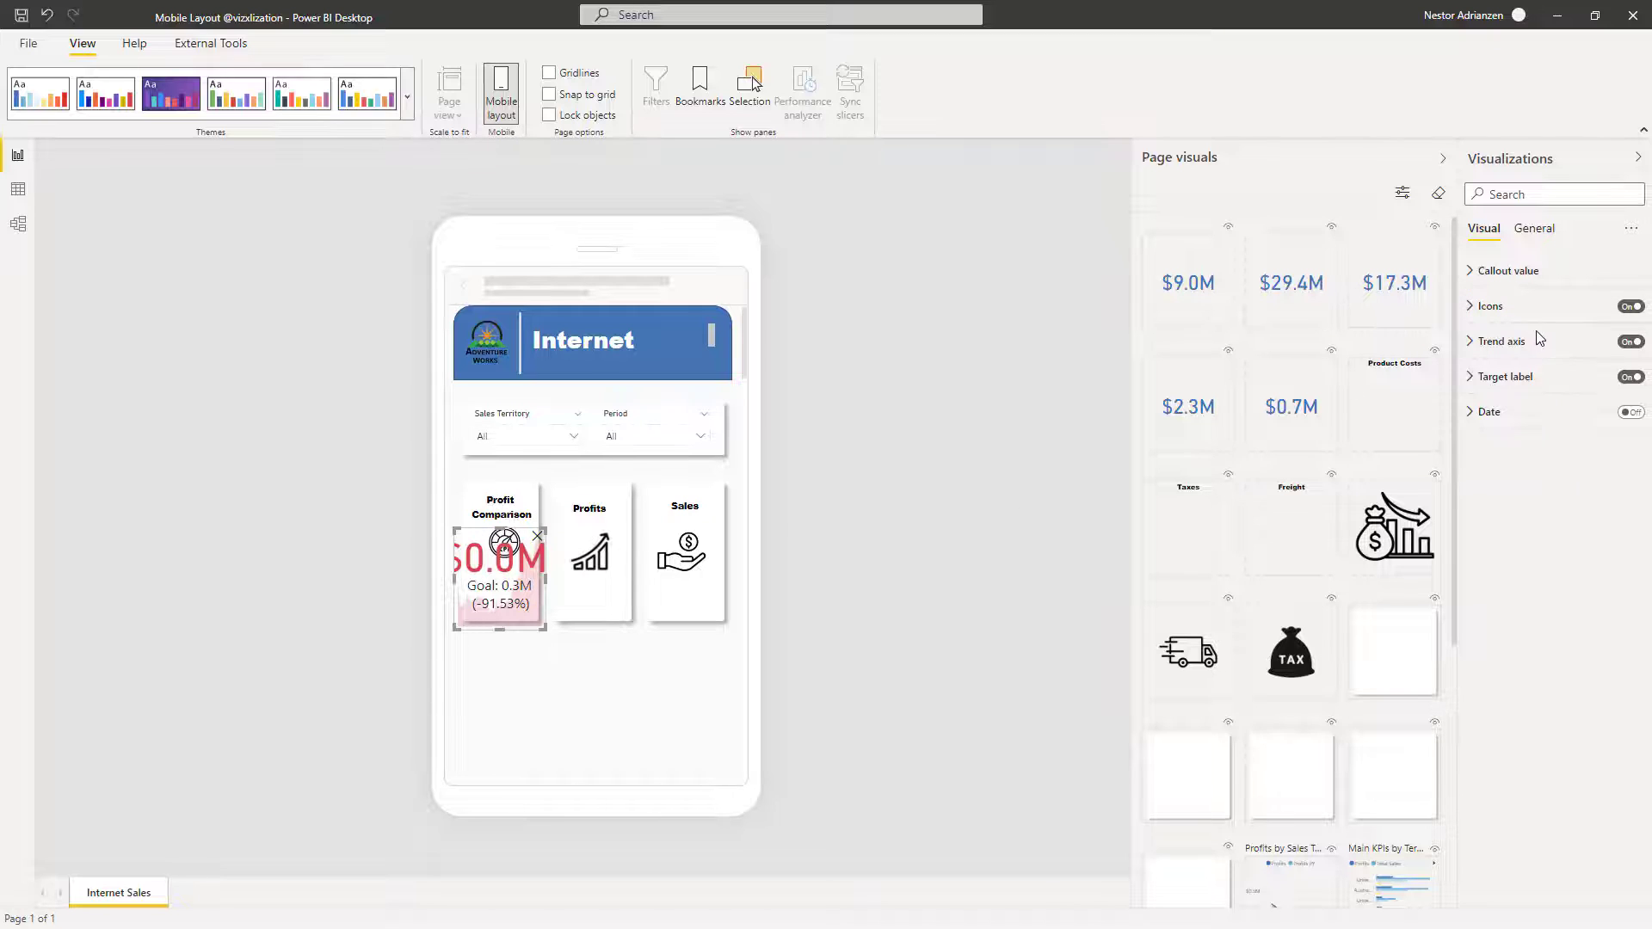
pyautogui.click(1510, 284)
pyautogui.doubleClick(1608, 321)
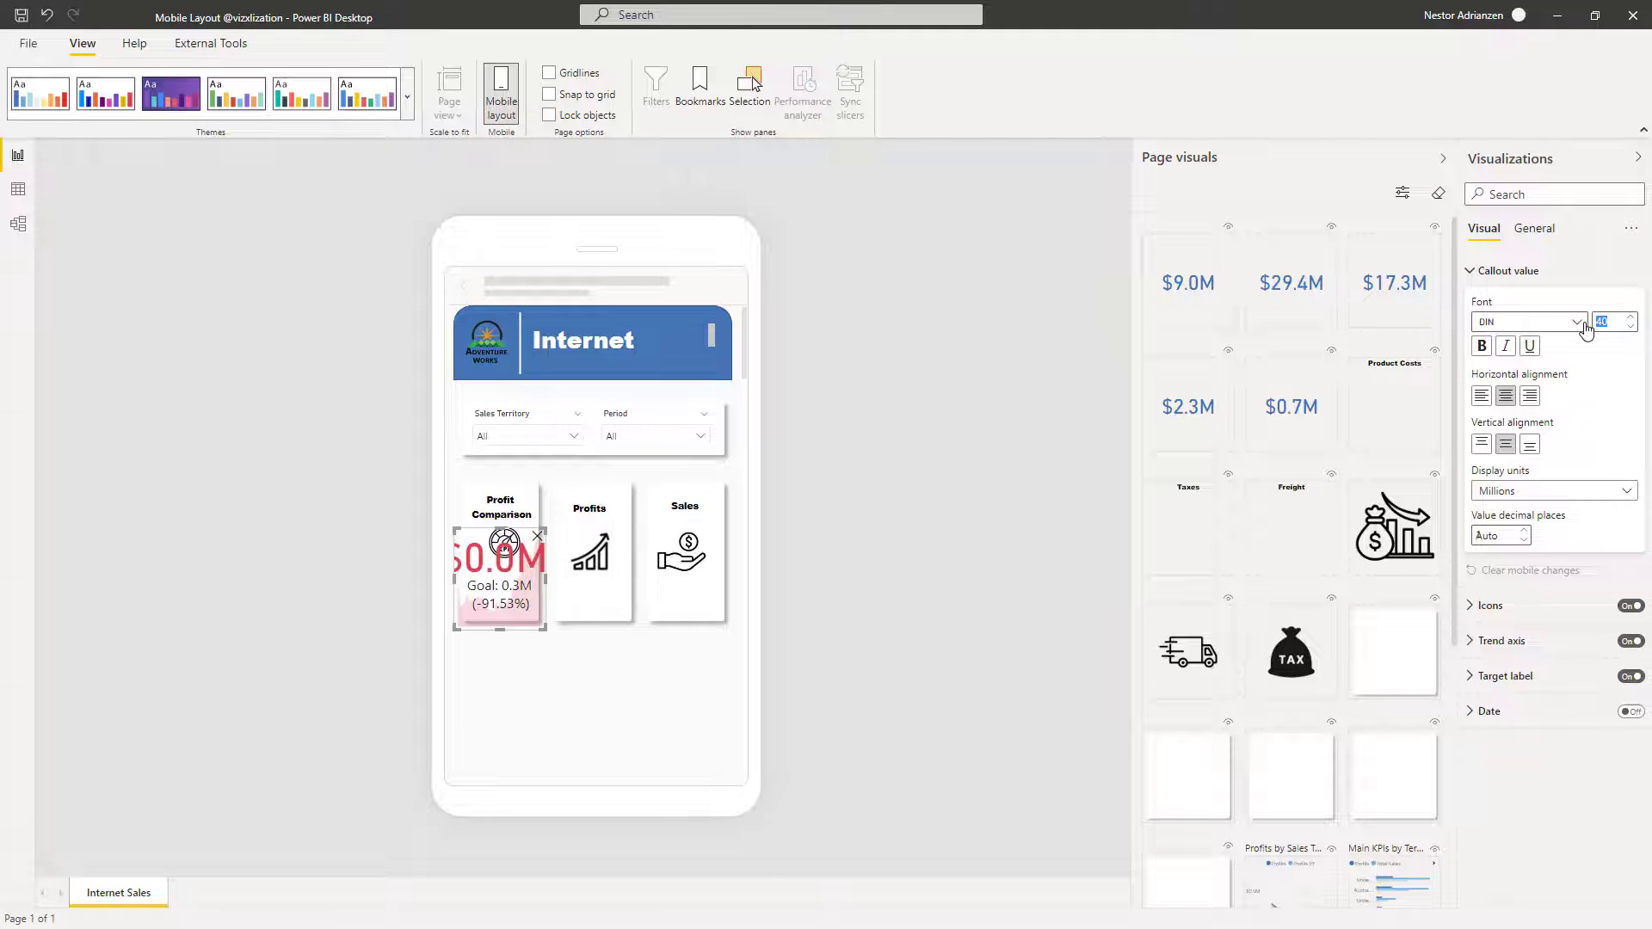
pyautogui.write('20')
pyautogui.press('Return')
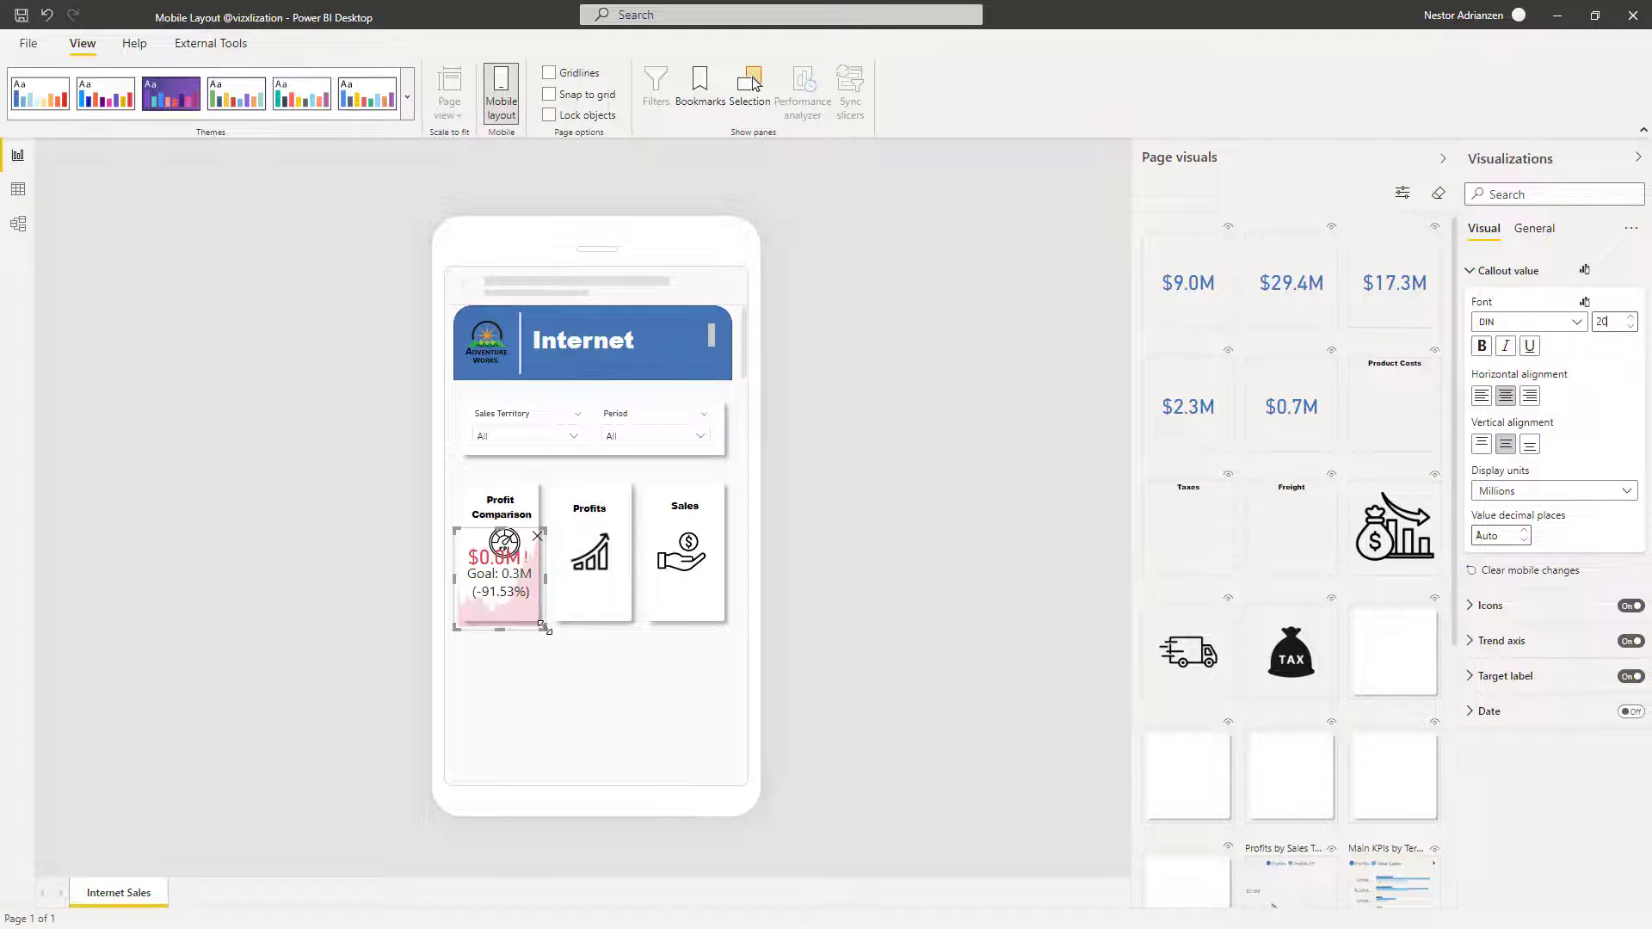
pyautogui.moveTo(544, 627); pyautogui.dragTo(531, 606)
pyautogui.moveTo(526, 534); pyautogui.dragTo(535, 540)
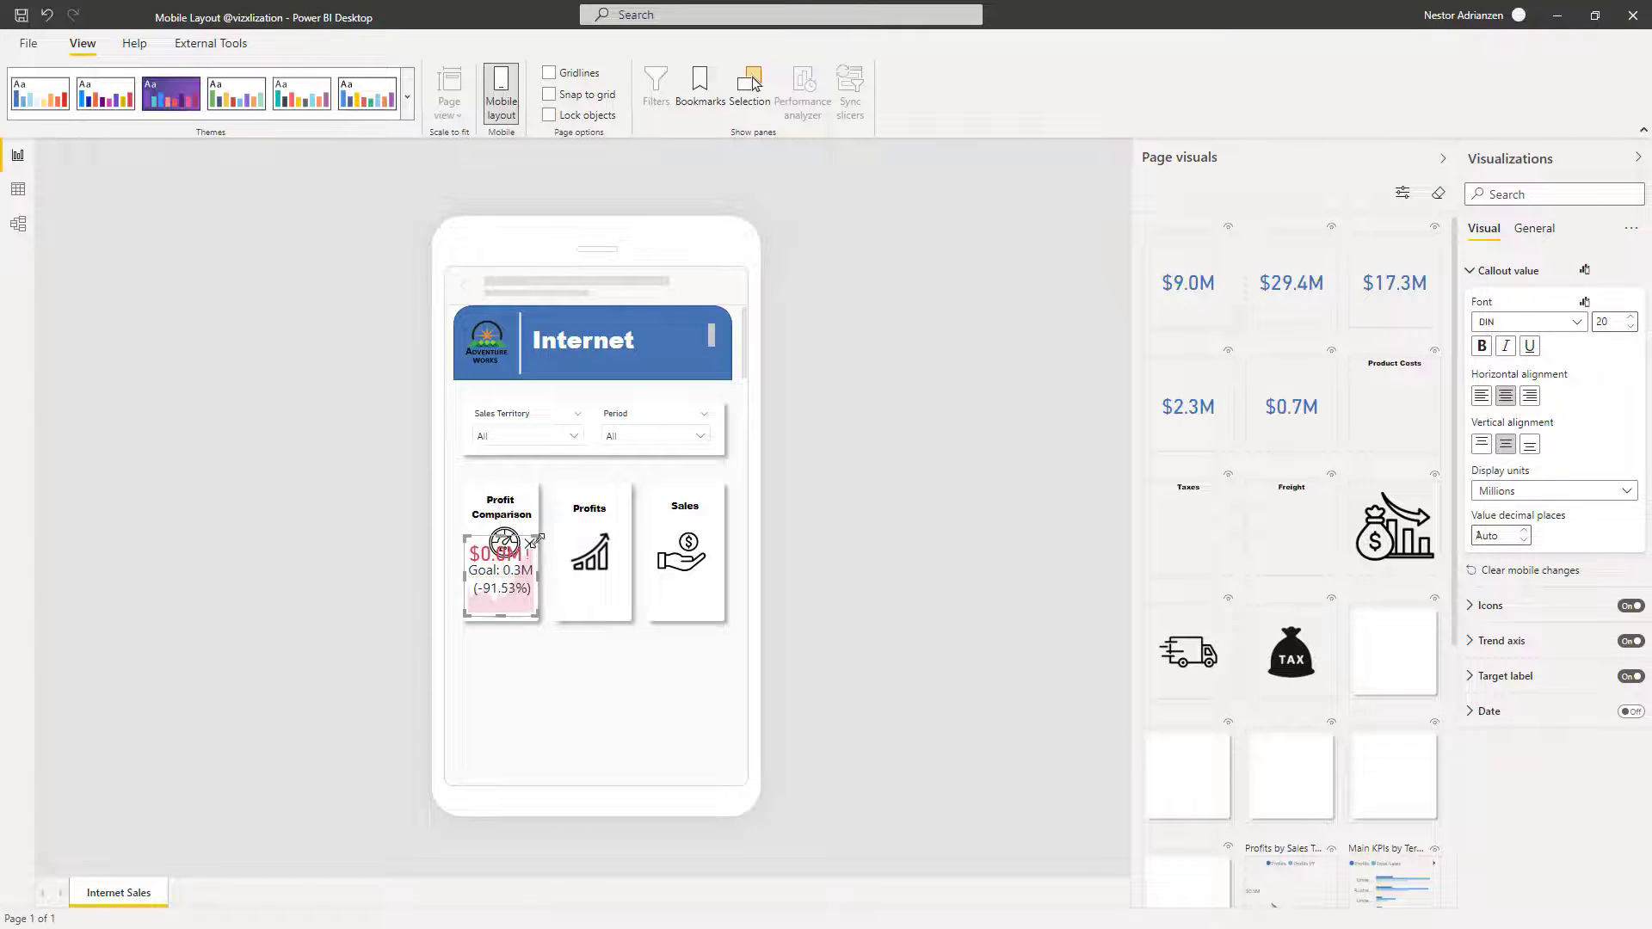
pyautogui.doubleClick(1617, 324)
pyautogui.write('18')
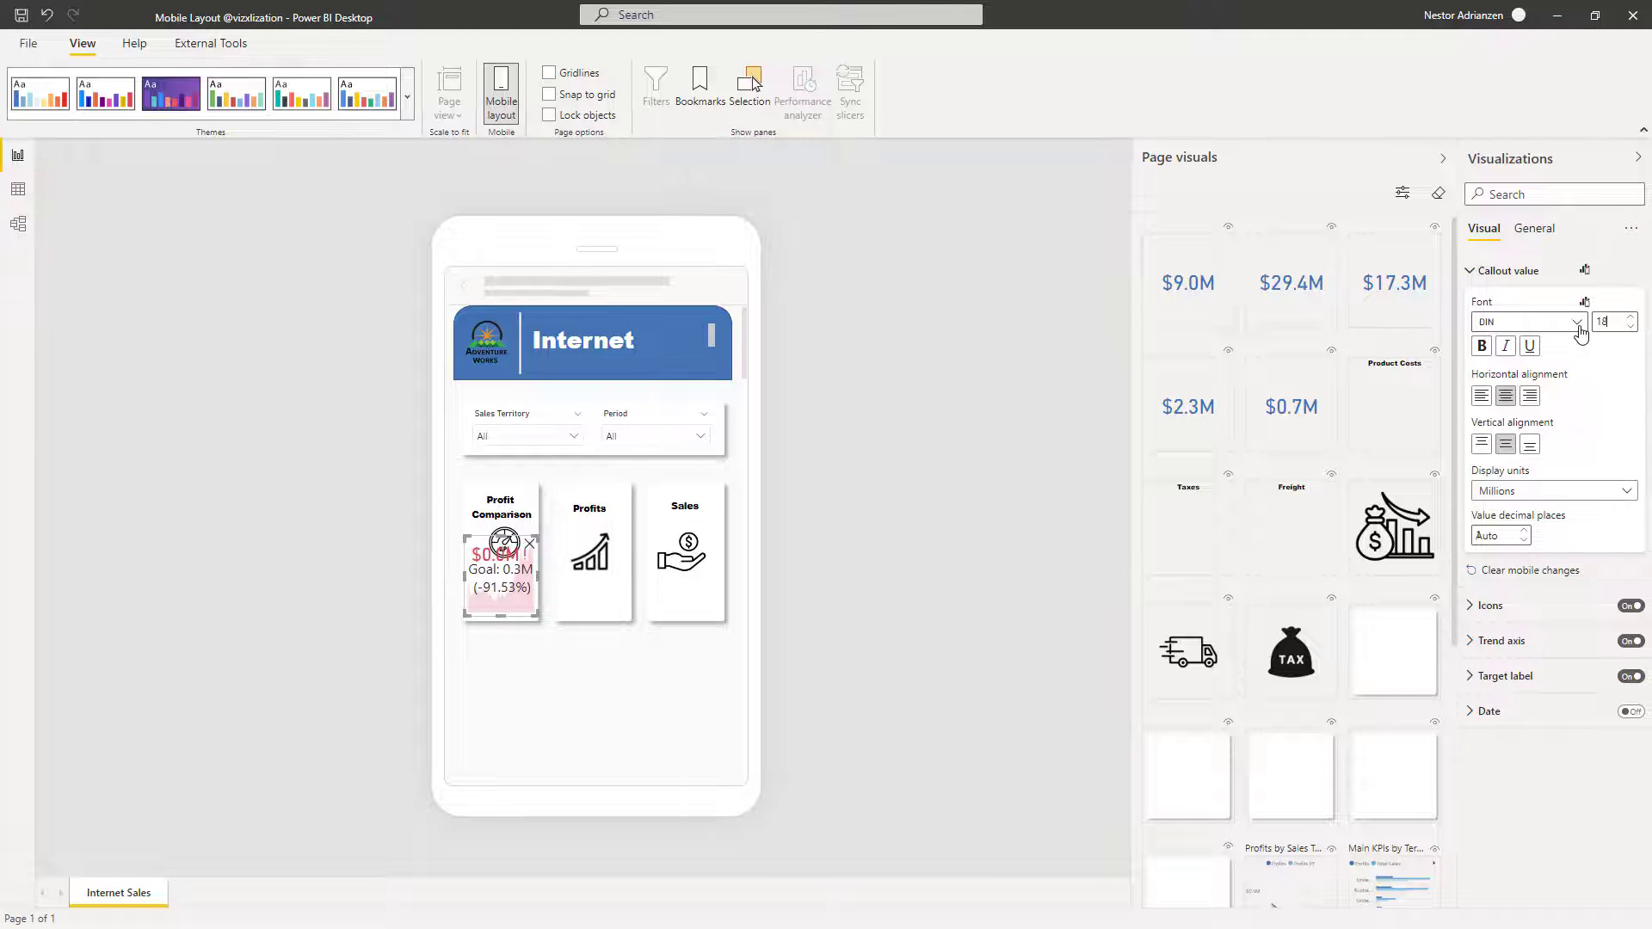
# Nudge the Profit Comparison title and gauge icon slightly up above the KPI
pyautogui.click(507, 510)
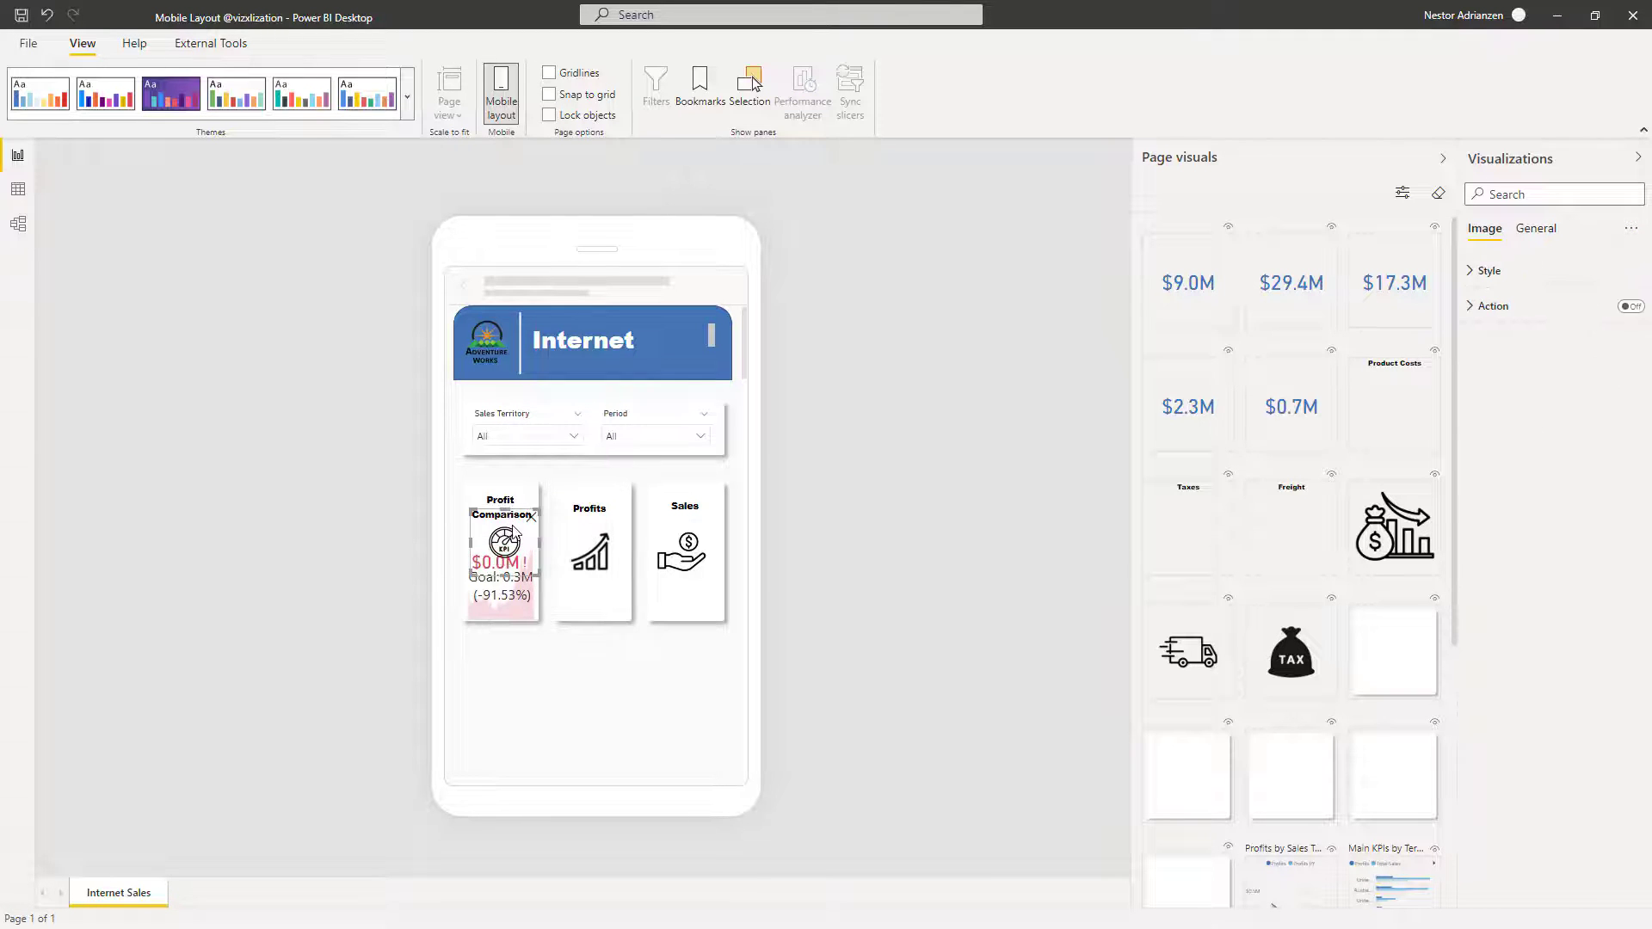
pyautogui.click(508, 498)
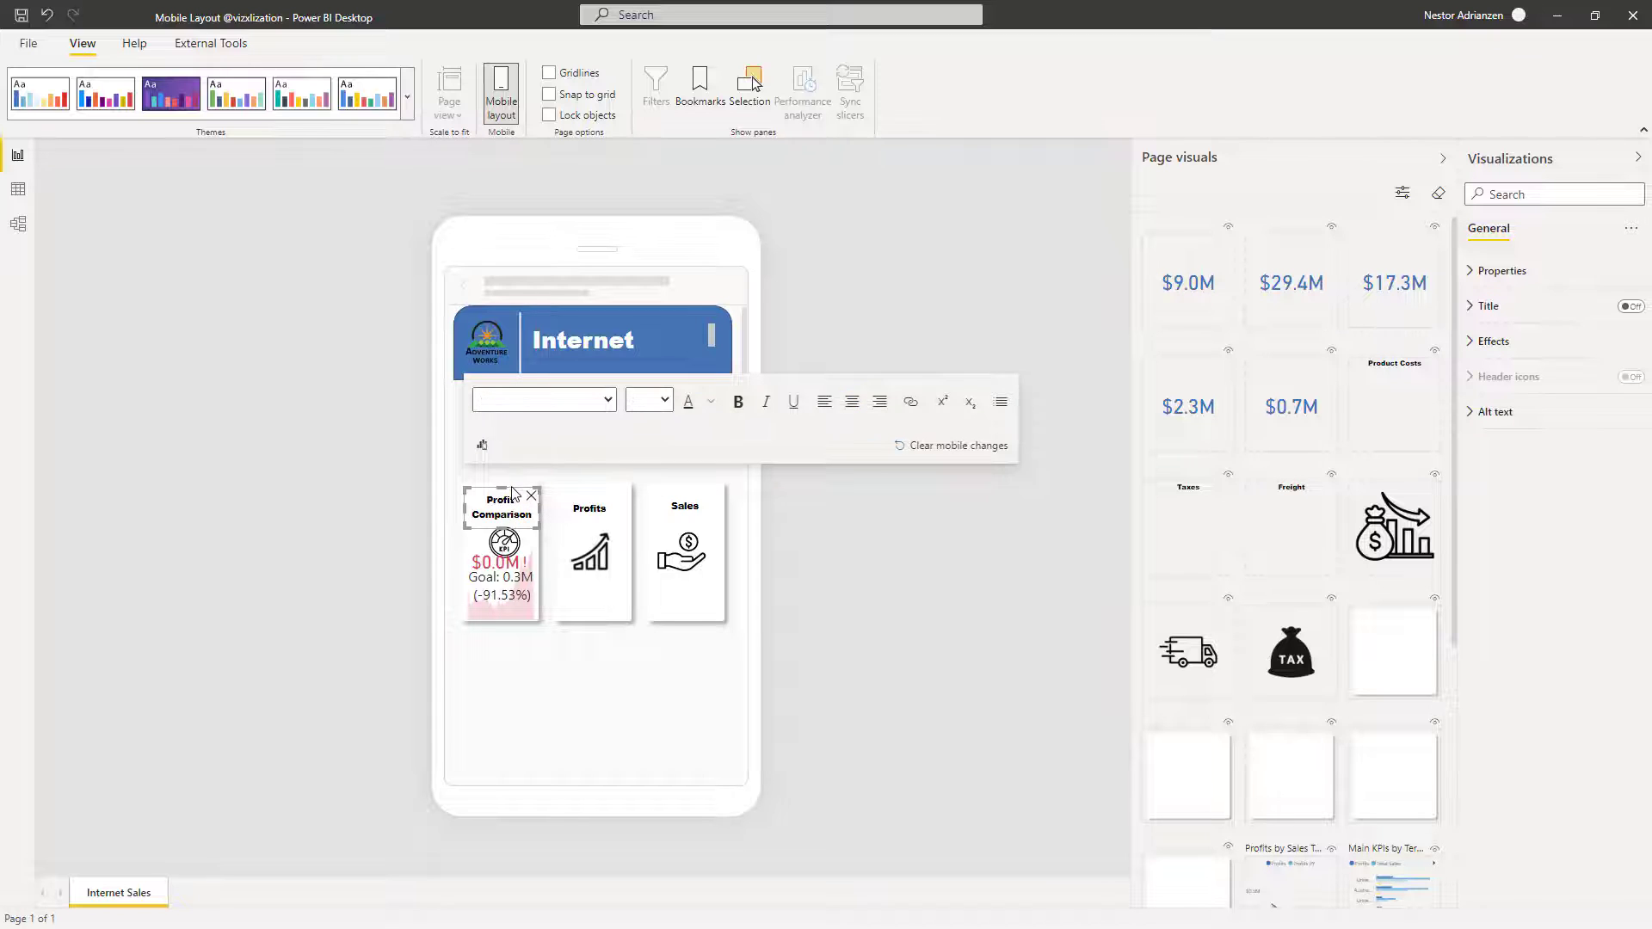
pyautogui.moveTo(508, 497); pyautogui.dragTo(514, 487)
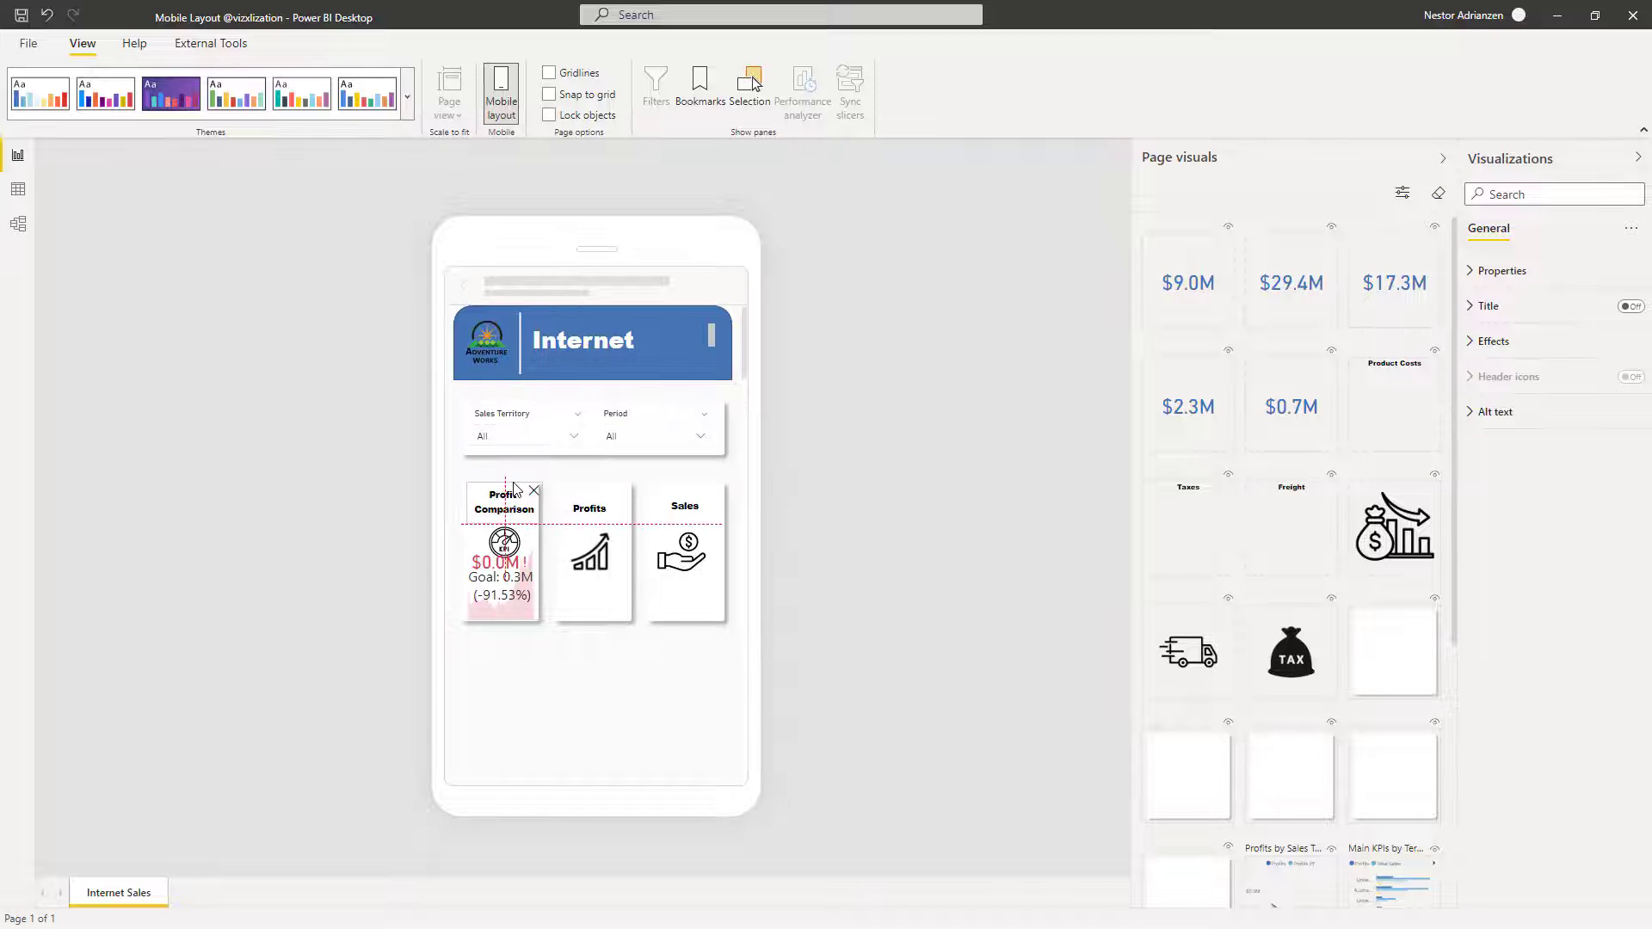
pyautogui.click(545, 675)
pyautogui.moveTo(531, 516); pyautogui.dragTo(529, 511)
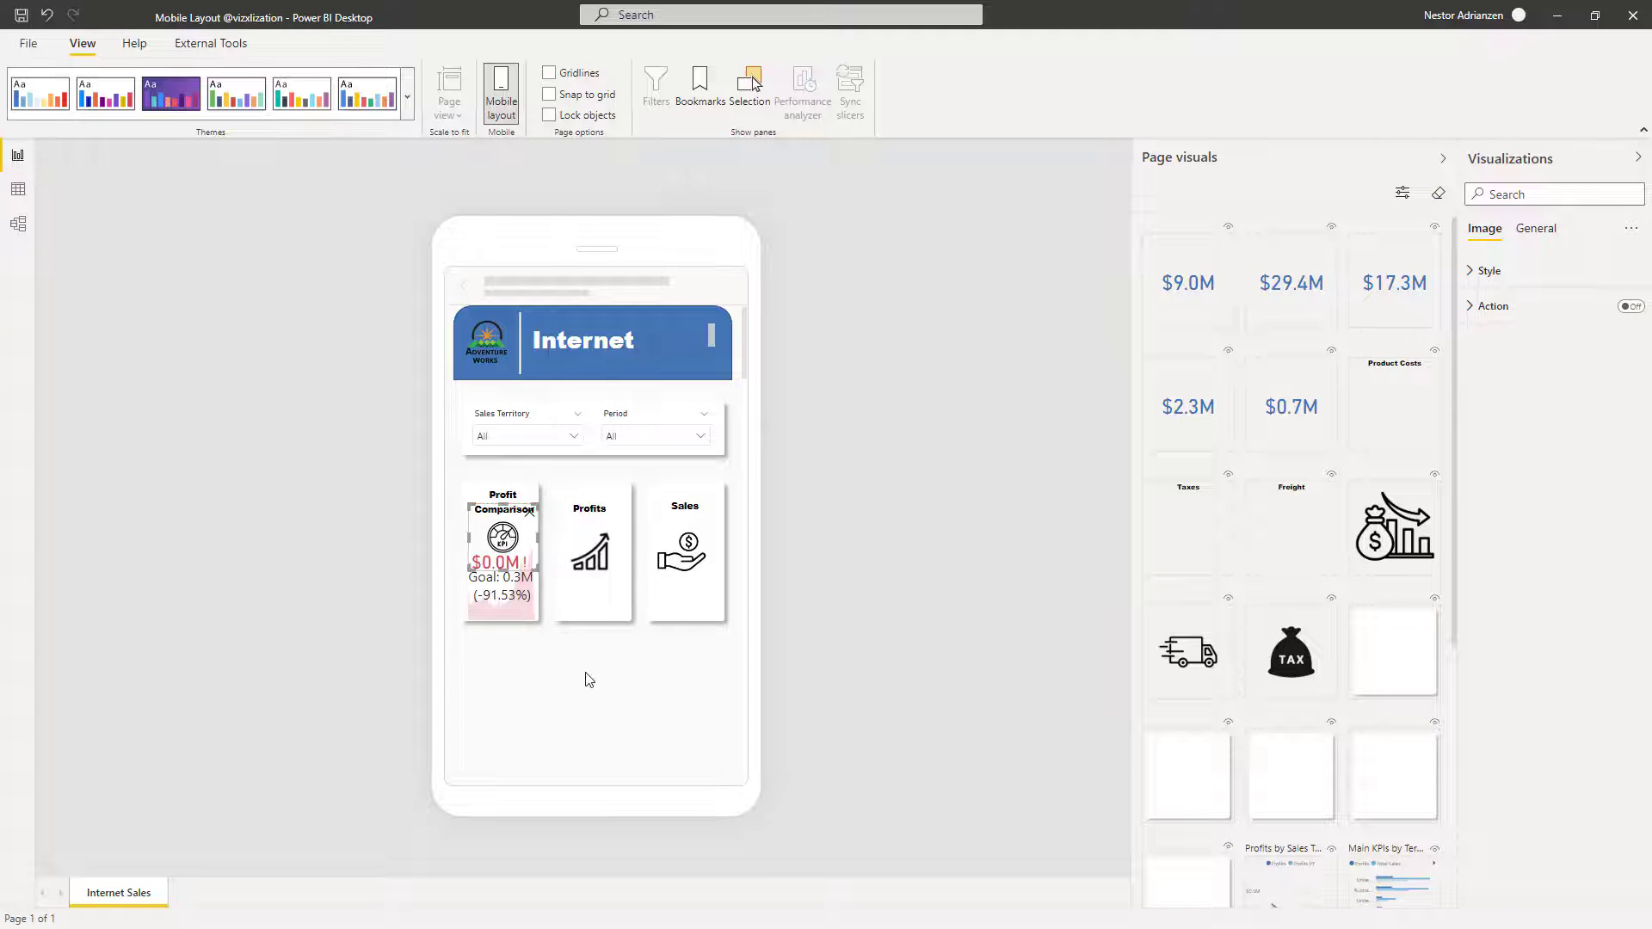
pyautogui.click(582, 679)
pyautogui.click(499, 590)
pyautogui.click(586, 681)
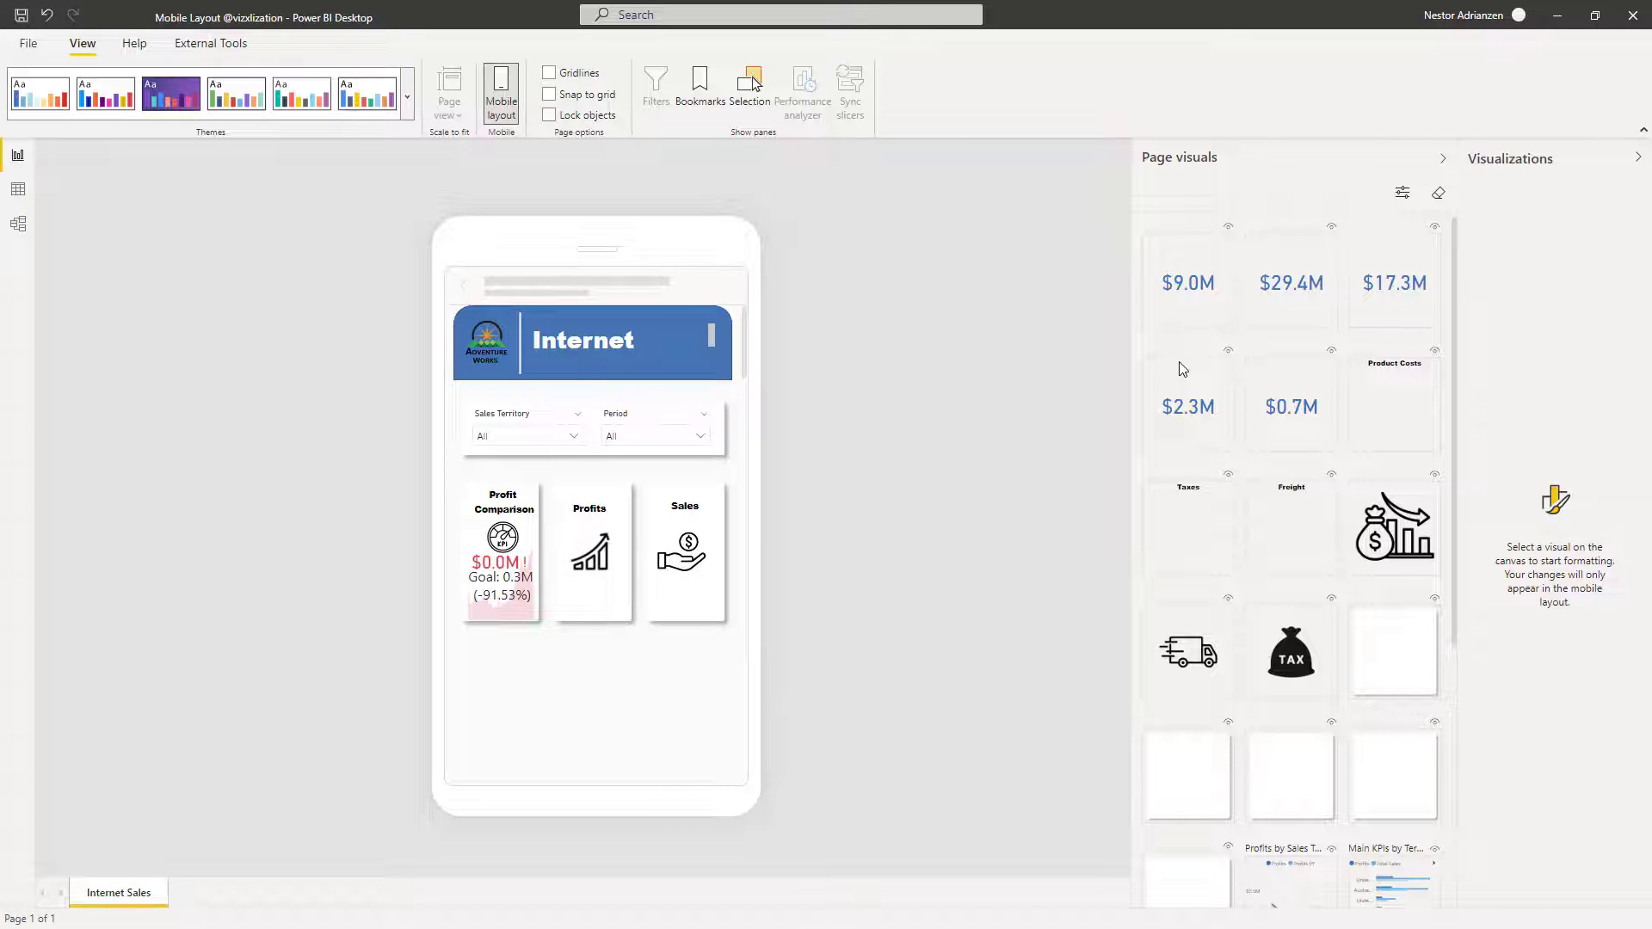
# Place the $9.0M value on the Profits card with a 20-pt callout, under the Profits icon
pyautogui.moveTo(1170, 337); pyautogui.dragTo(592, 593)
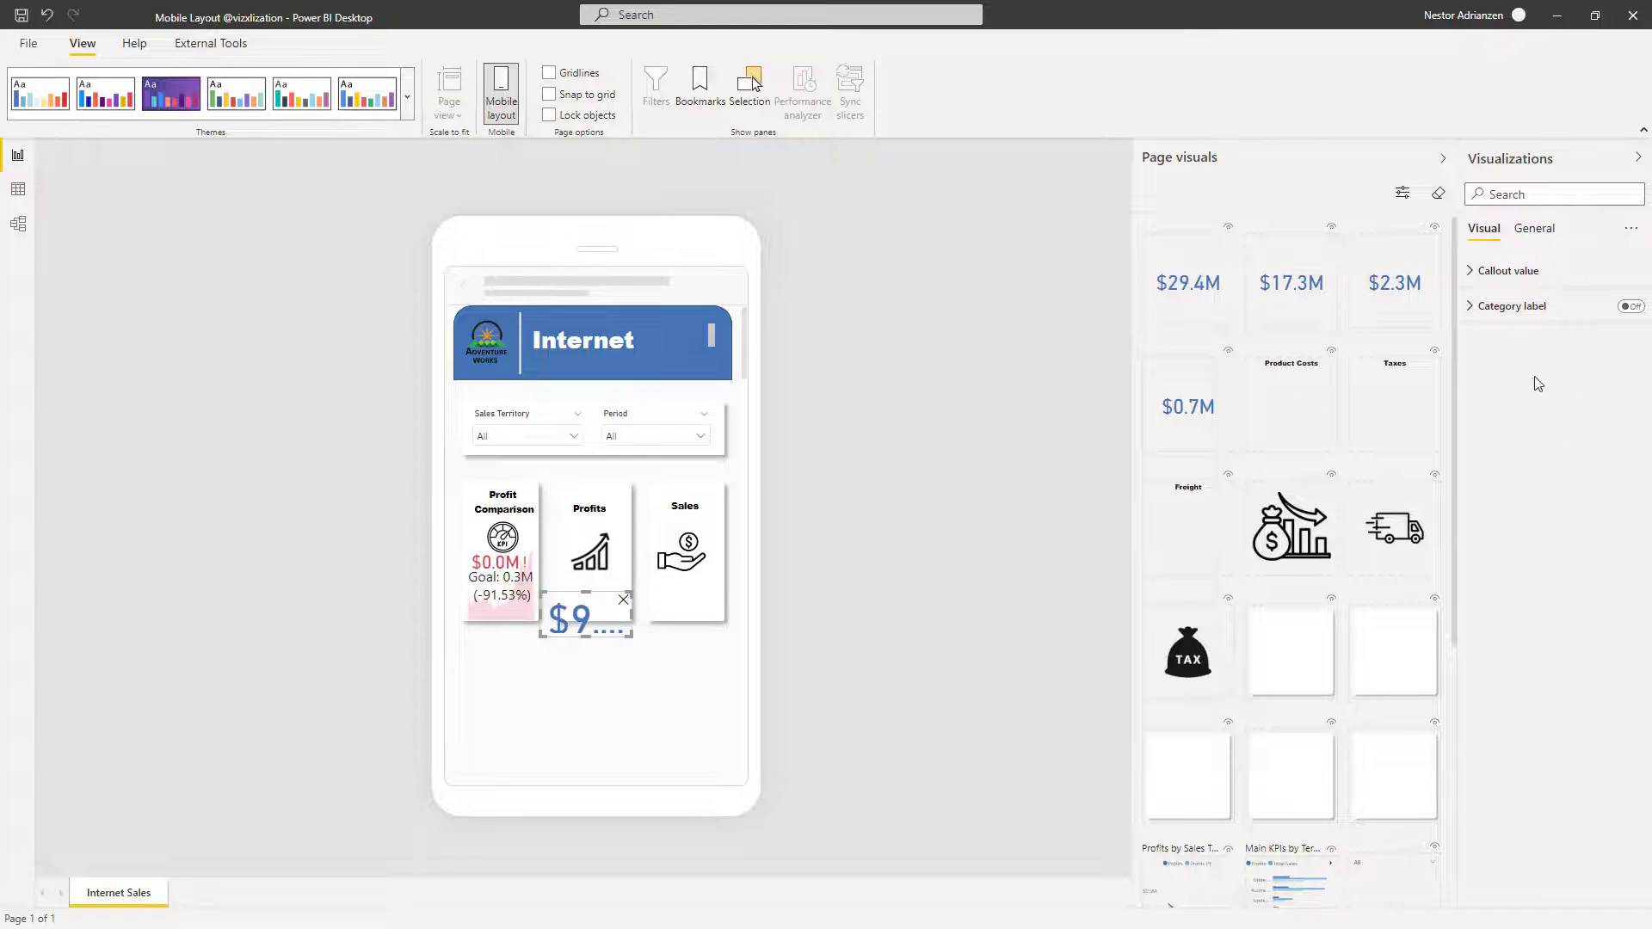
pyautogui.click(1508, 270)
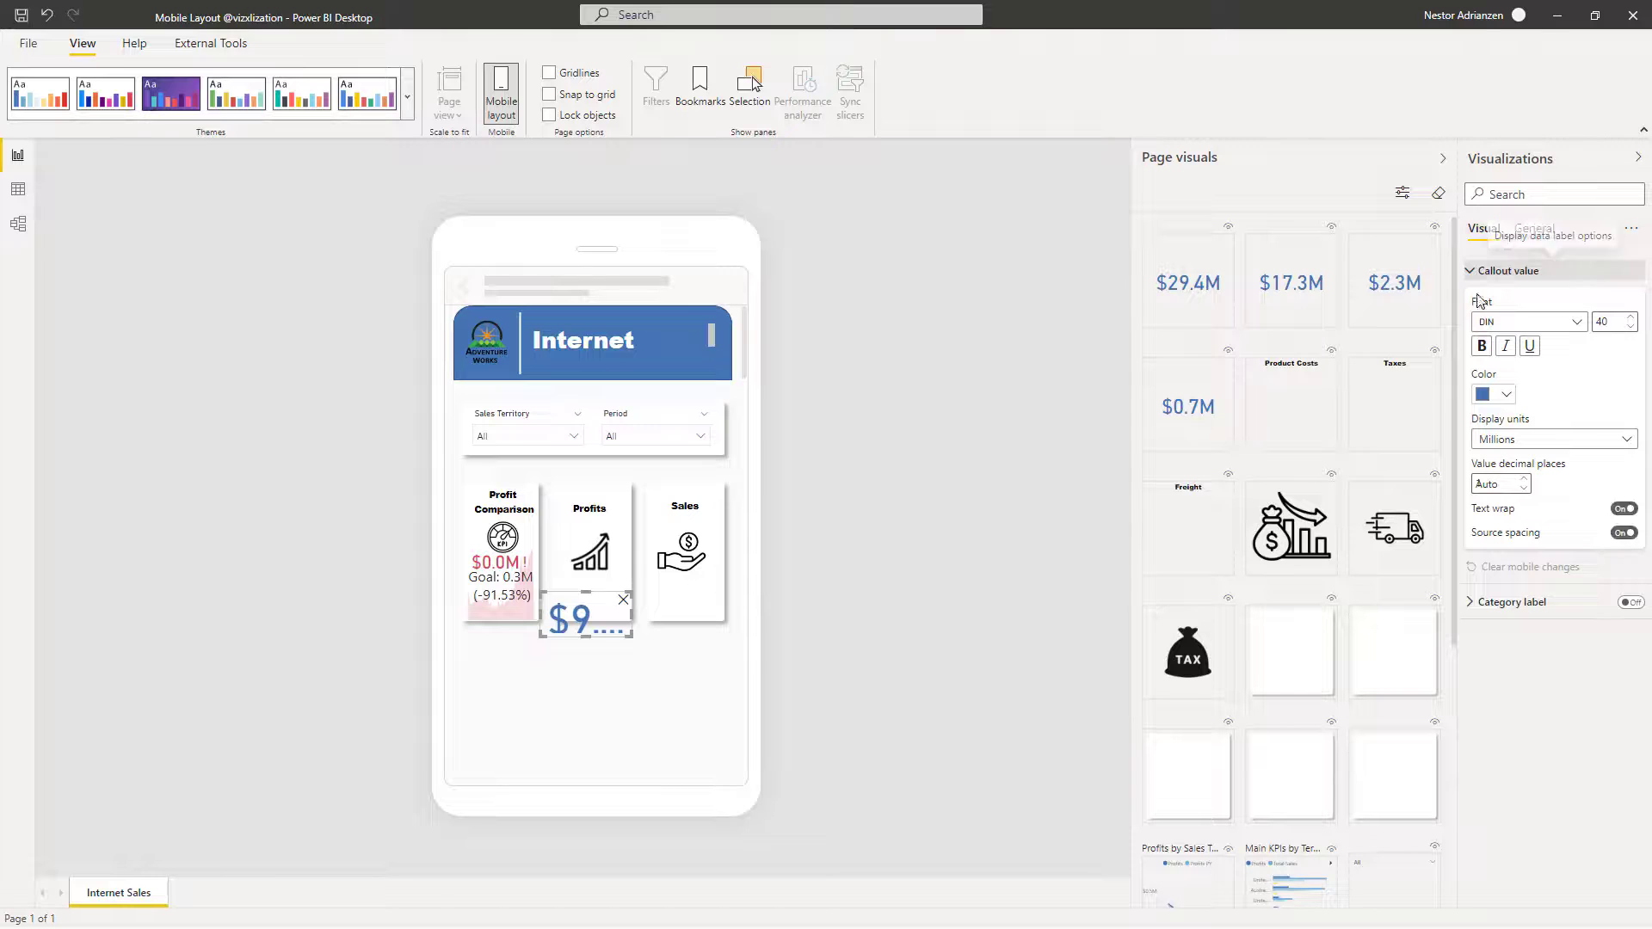
pyautogui.click(1596, 323)
pyautogui.write('20')
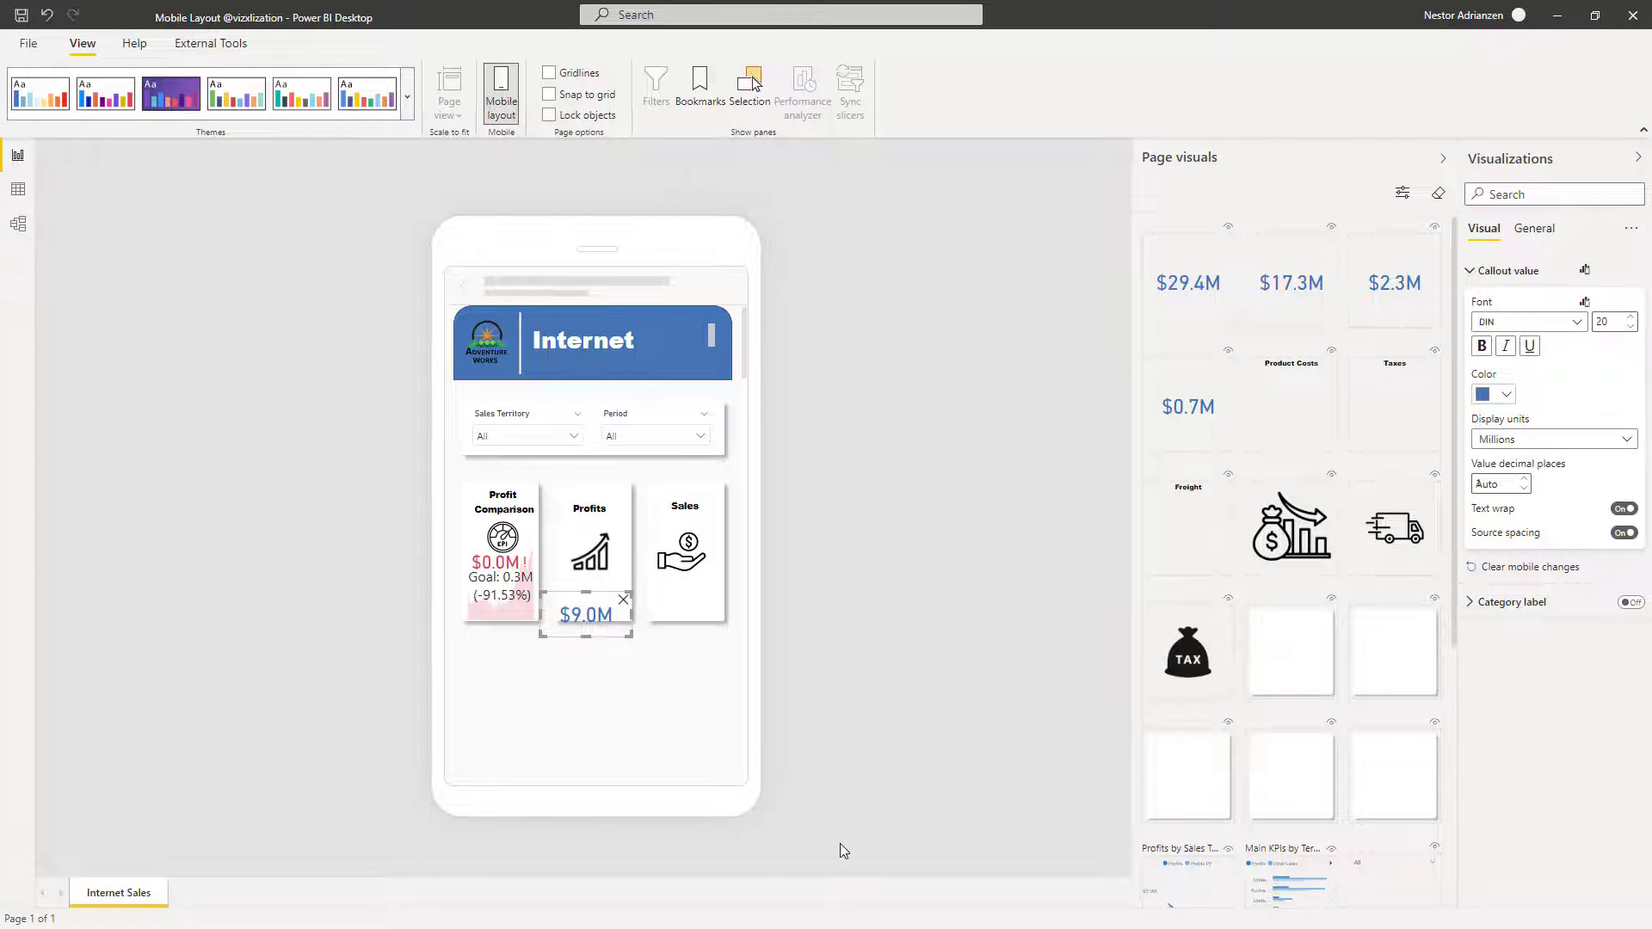
pyautogui.click(688, 718)
pyautogui.click(596, 612)
pyautogui.moveTo(602, 600); pyautogui.dragTo(608, 588)
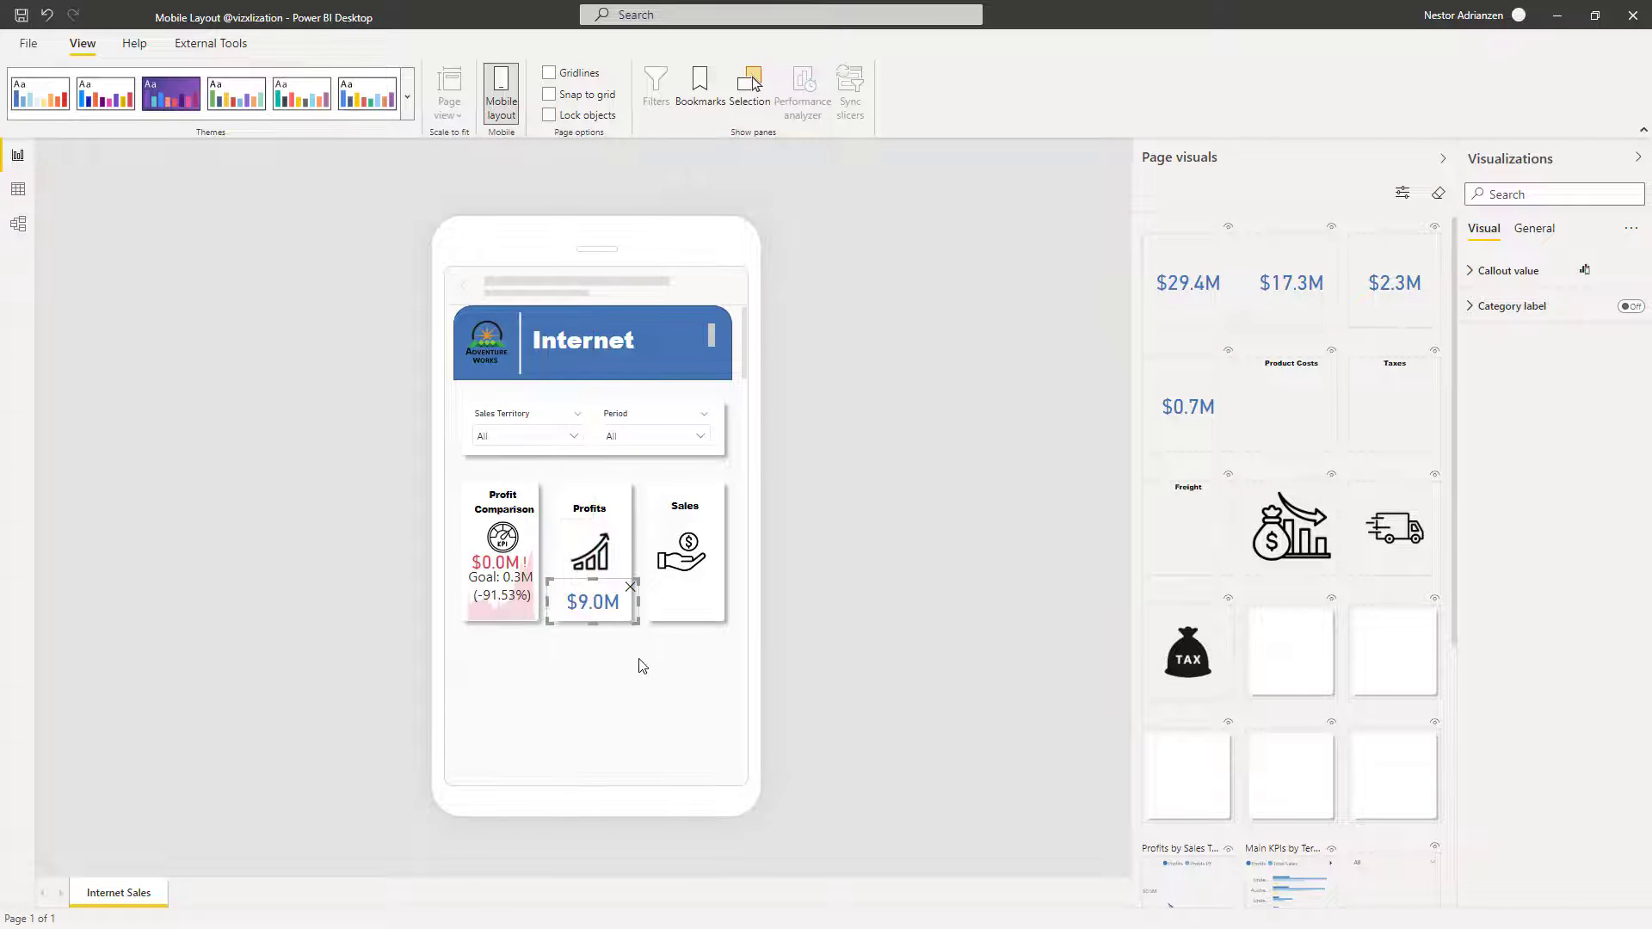
pyautogui.click(641, 665)
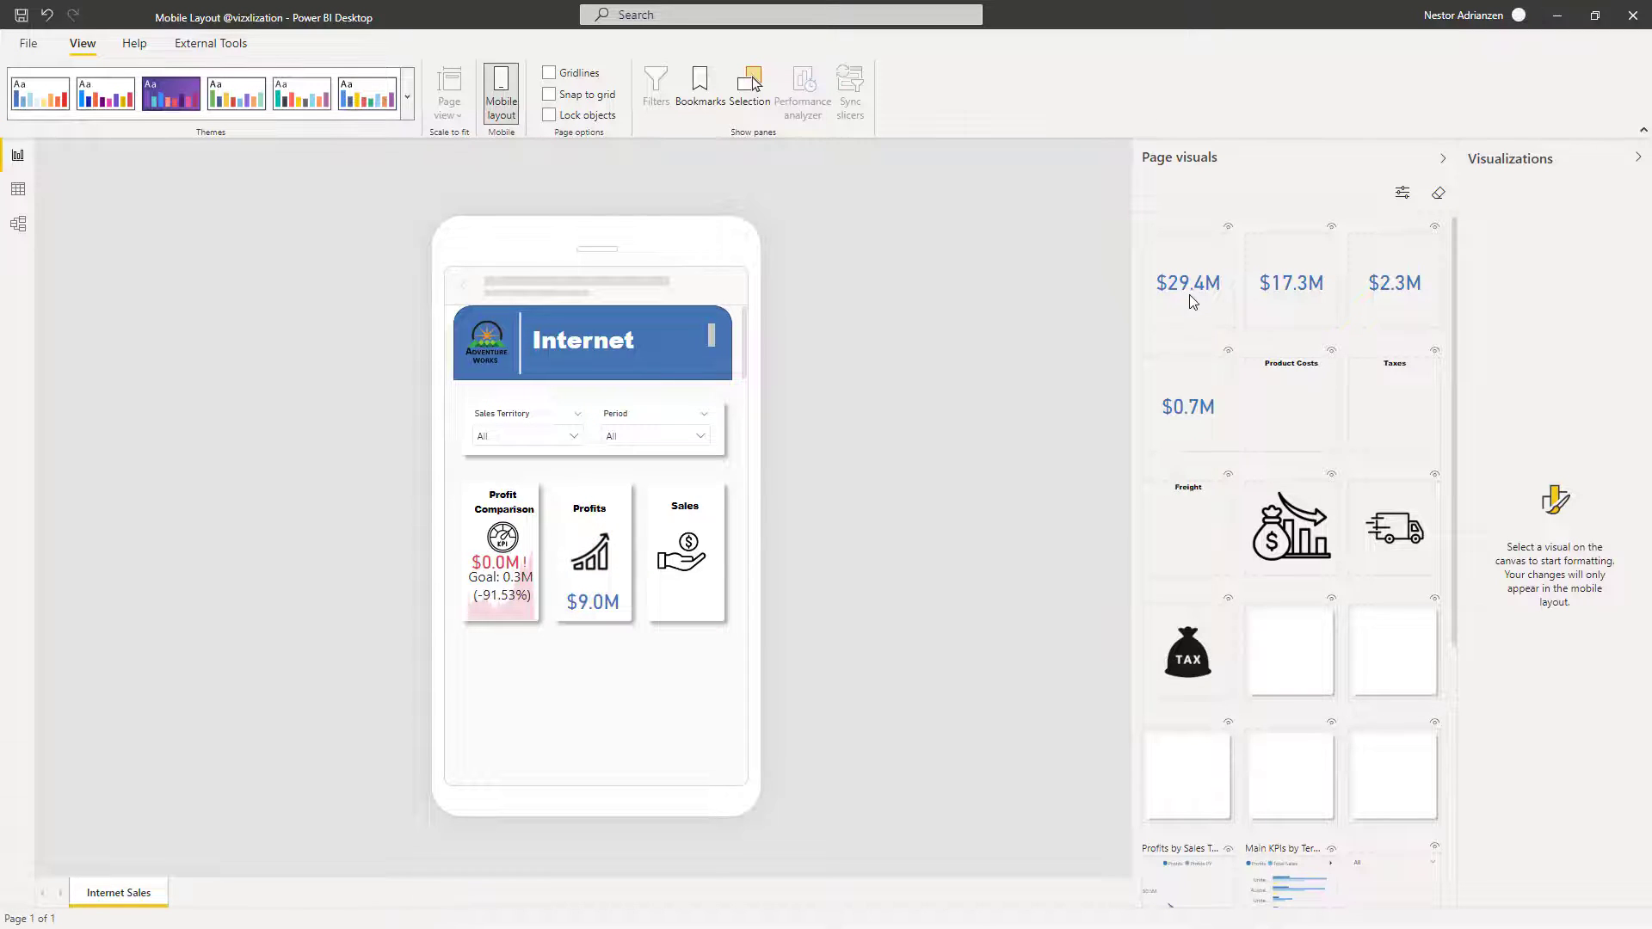
# Place the $29.4M value on the Sales card at callout size 20, shrunk to fit
pyautogui.moveTo(1200, 284); pyautogui.dragTo(702, 607)
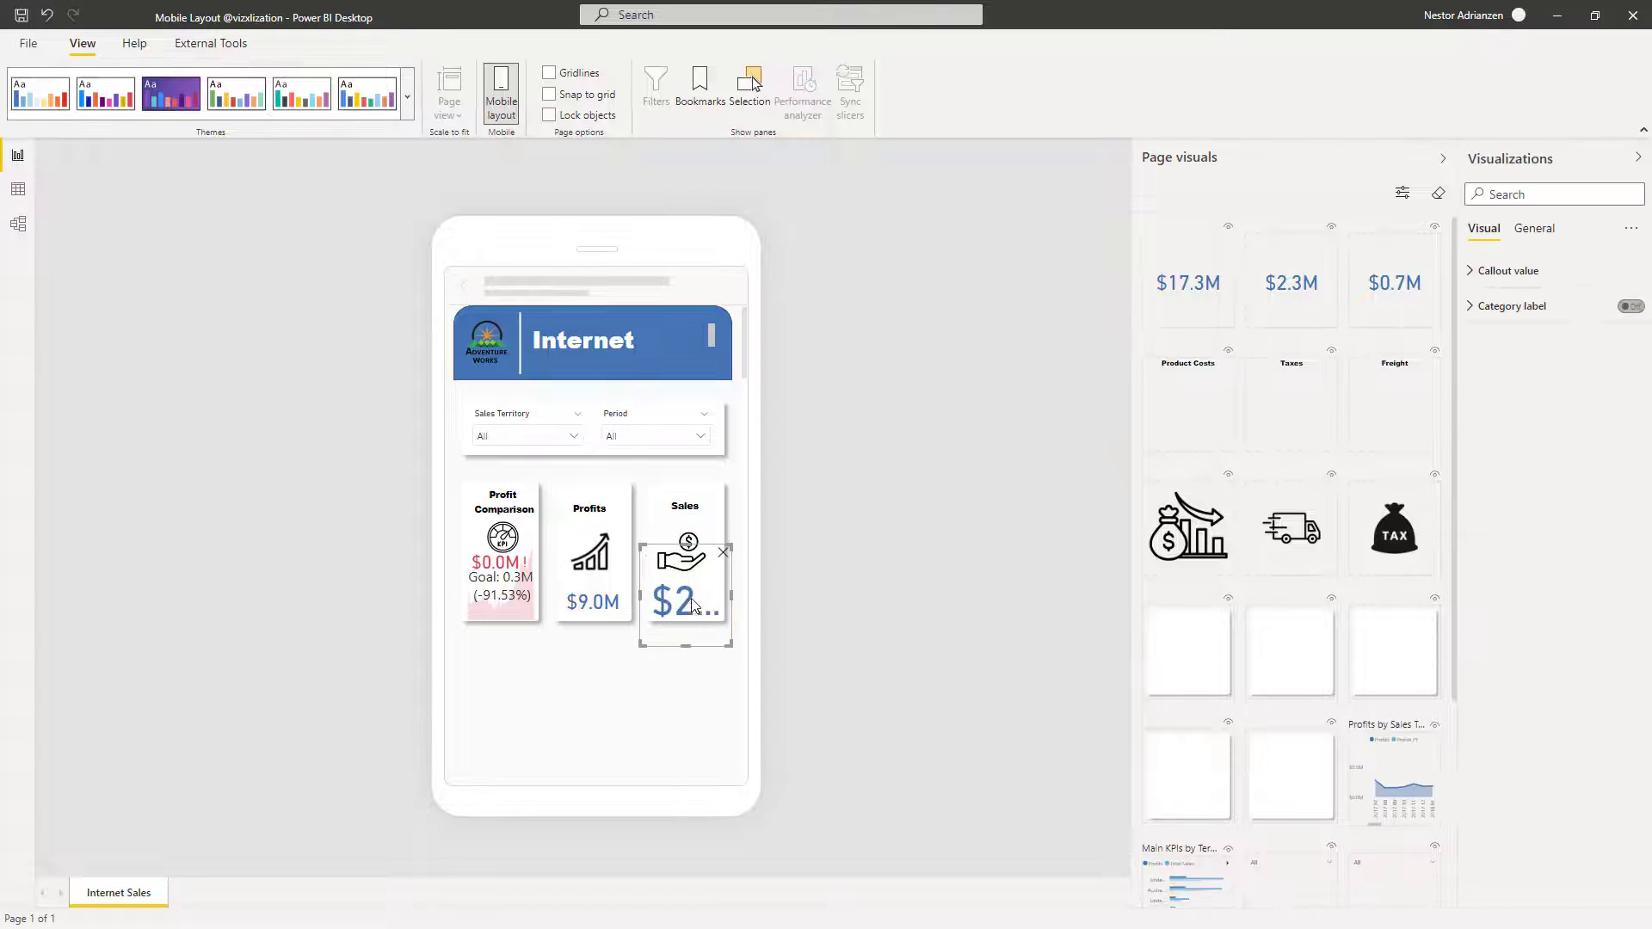
pyautogui.click(1519, 273)
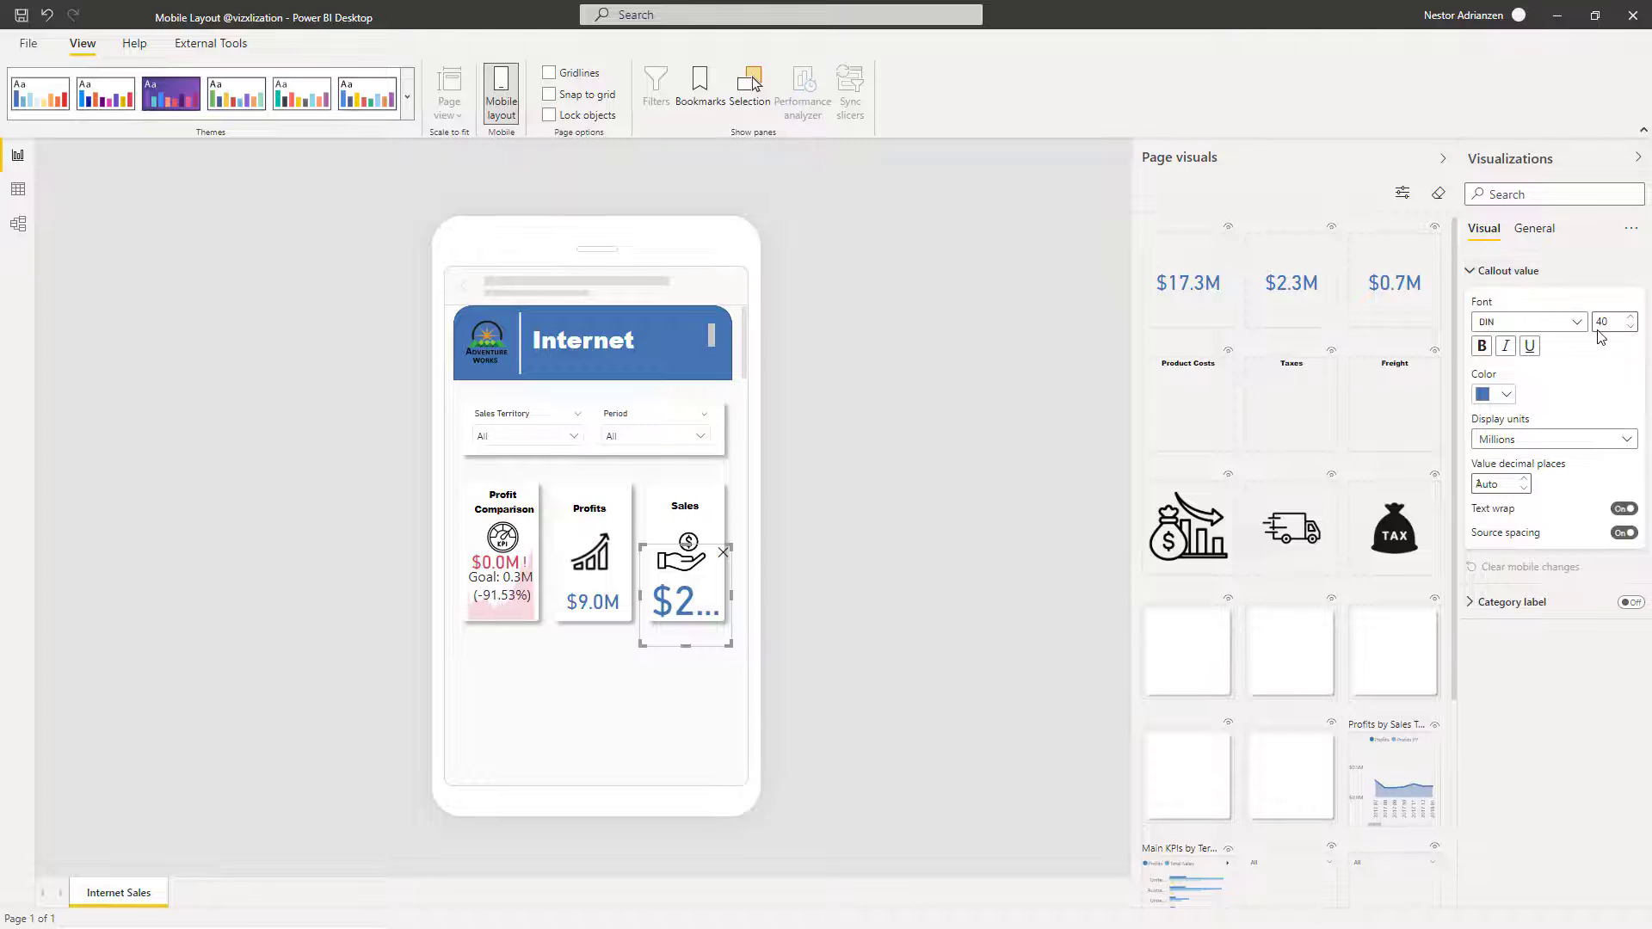
pyautogui.write('0')
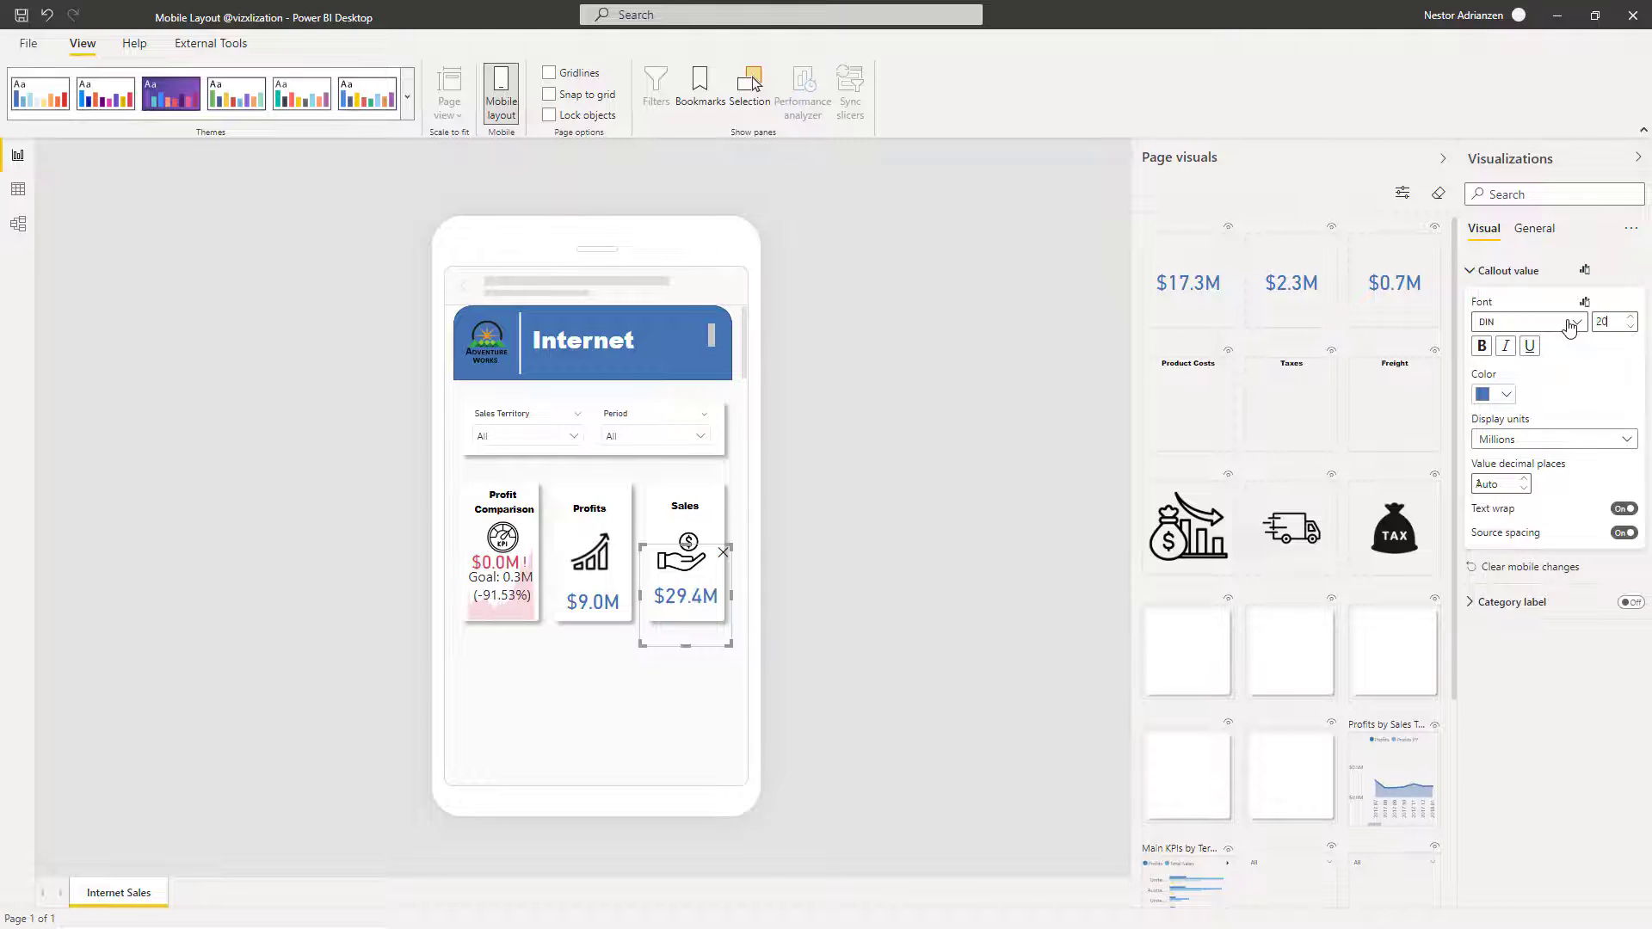
pyautogui.moveTo(688, 644); pyautogui.dragTo(708, 611)
pyautogui.click(672, 667)
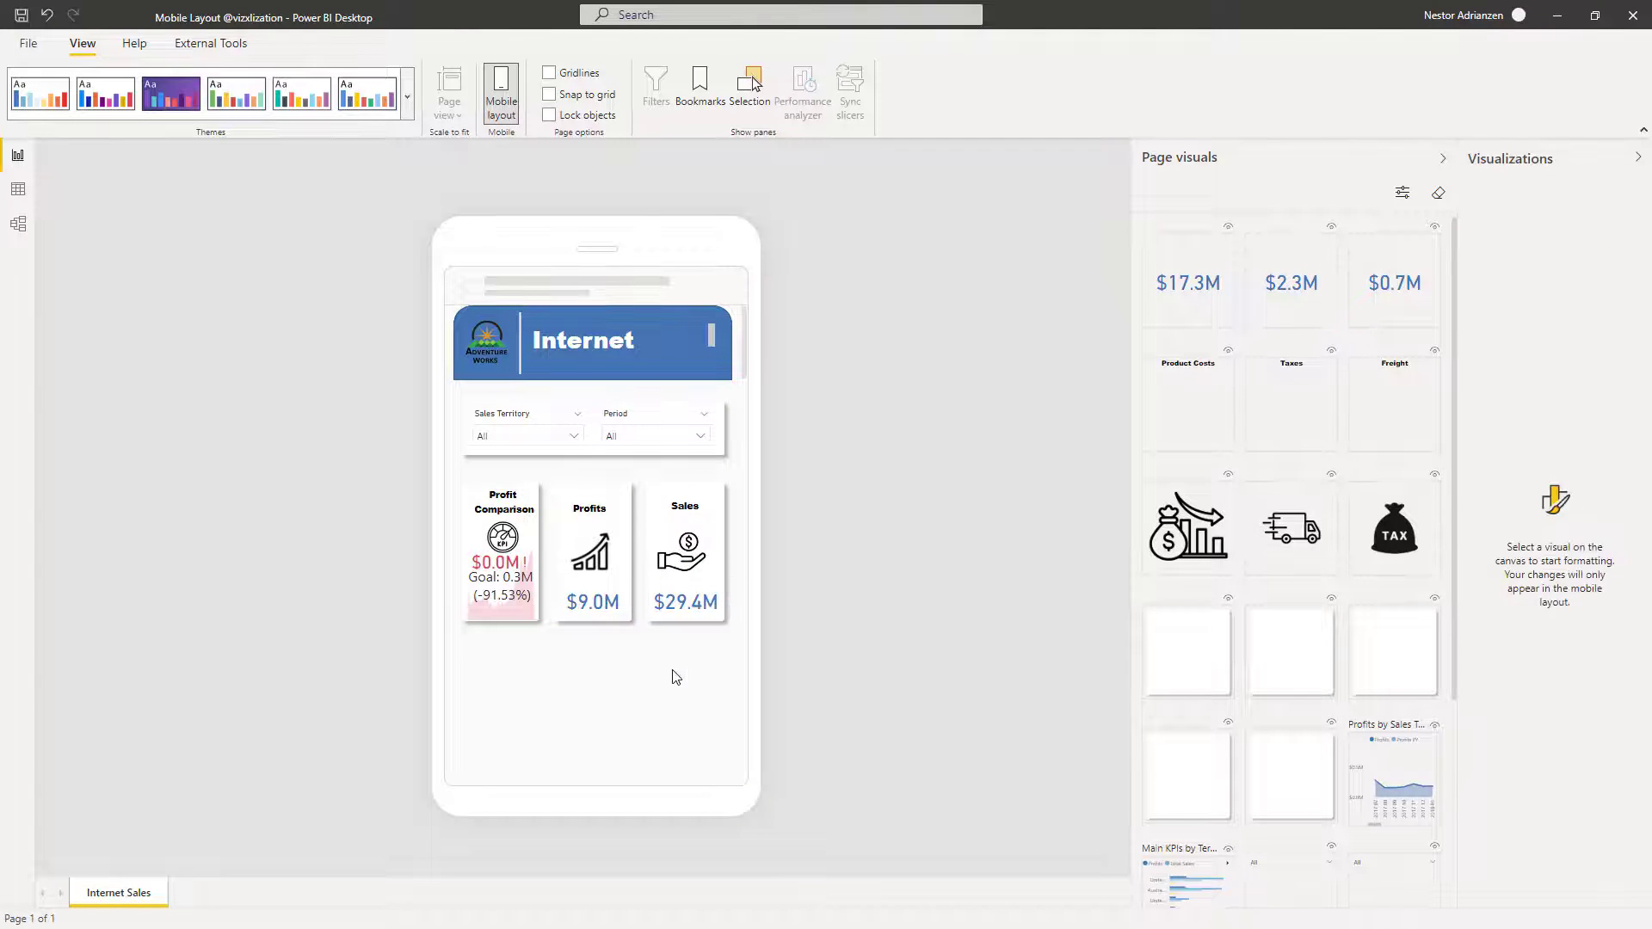
# Align the Profits title and the Sales hand-with-dollar icon by nudging them slightly up
pyautogui.click(602, 530)
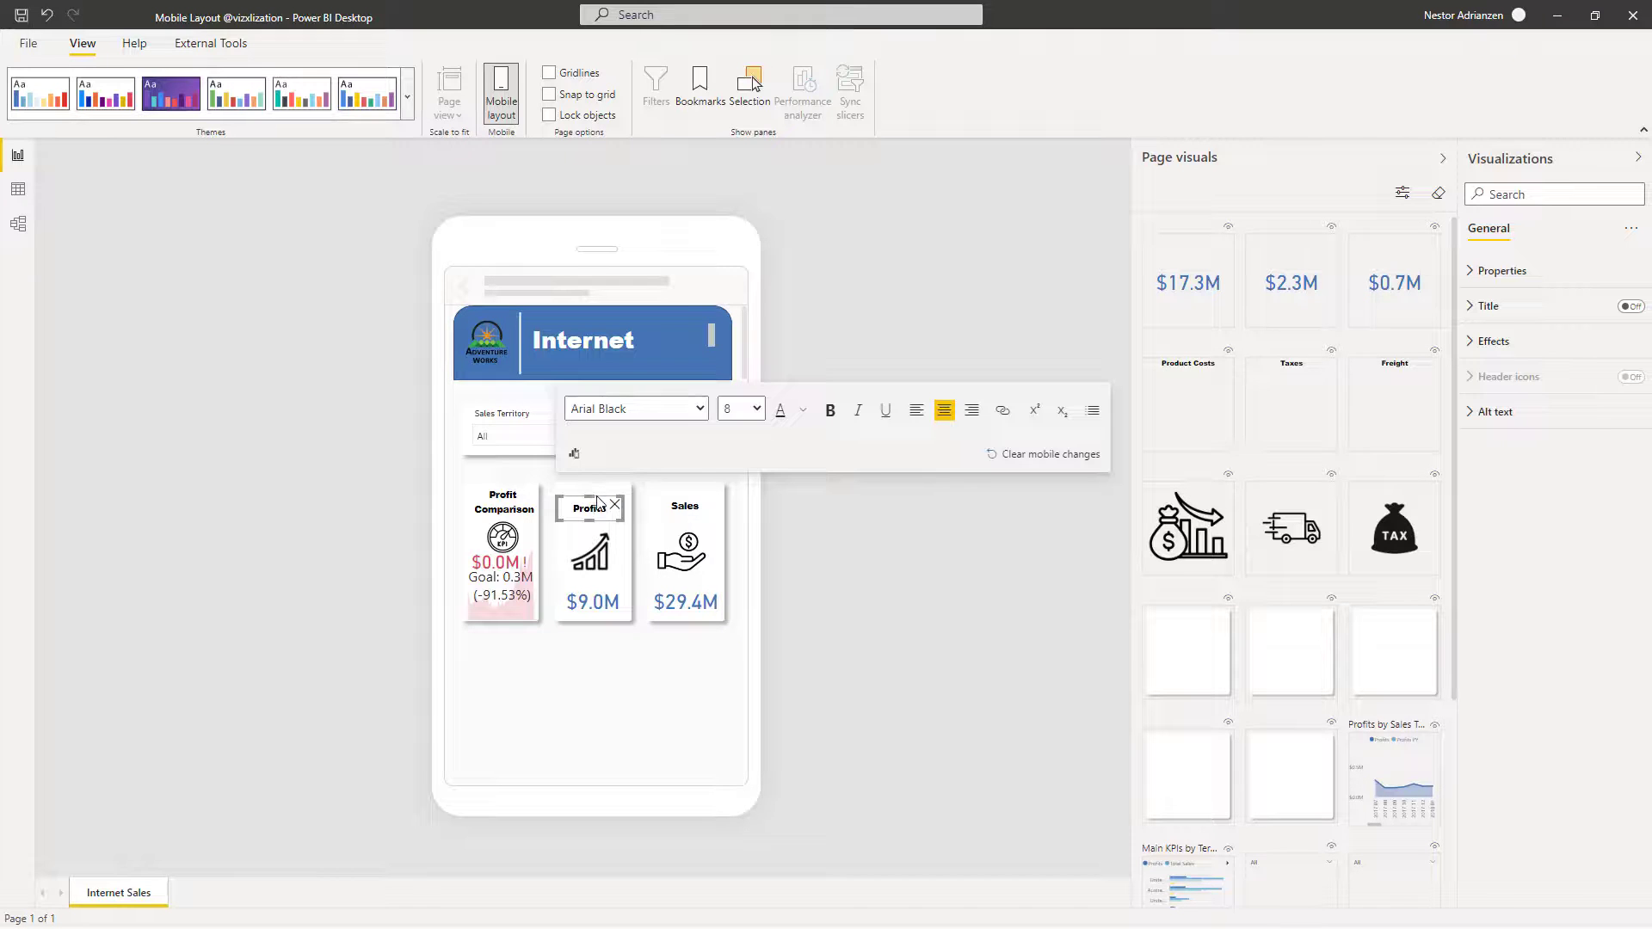
pyautogui.moveTo(600, 504); pyautogui.dragTo(600, 497)
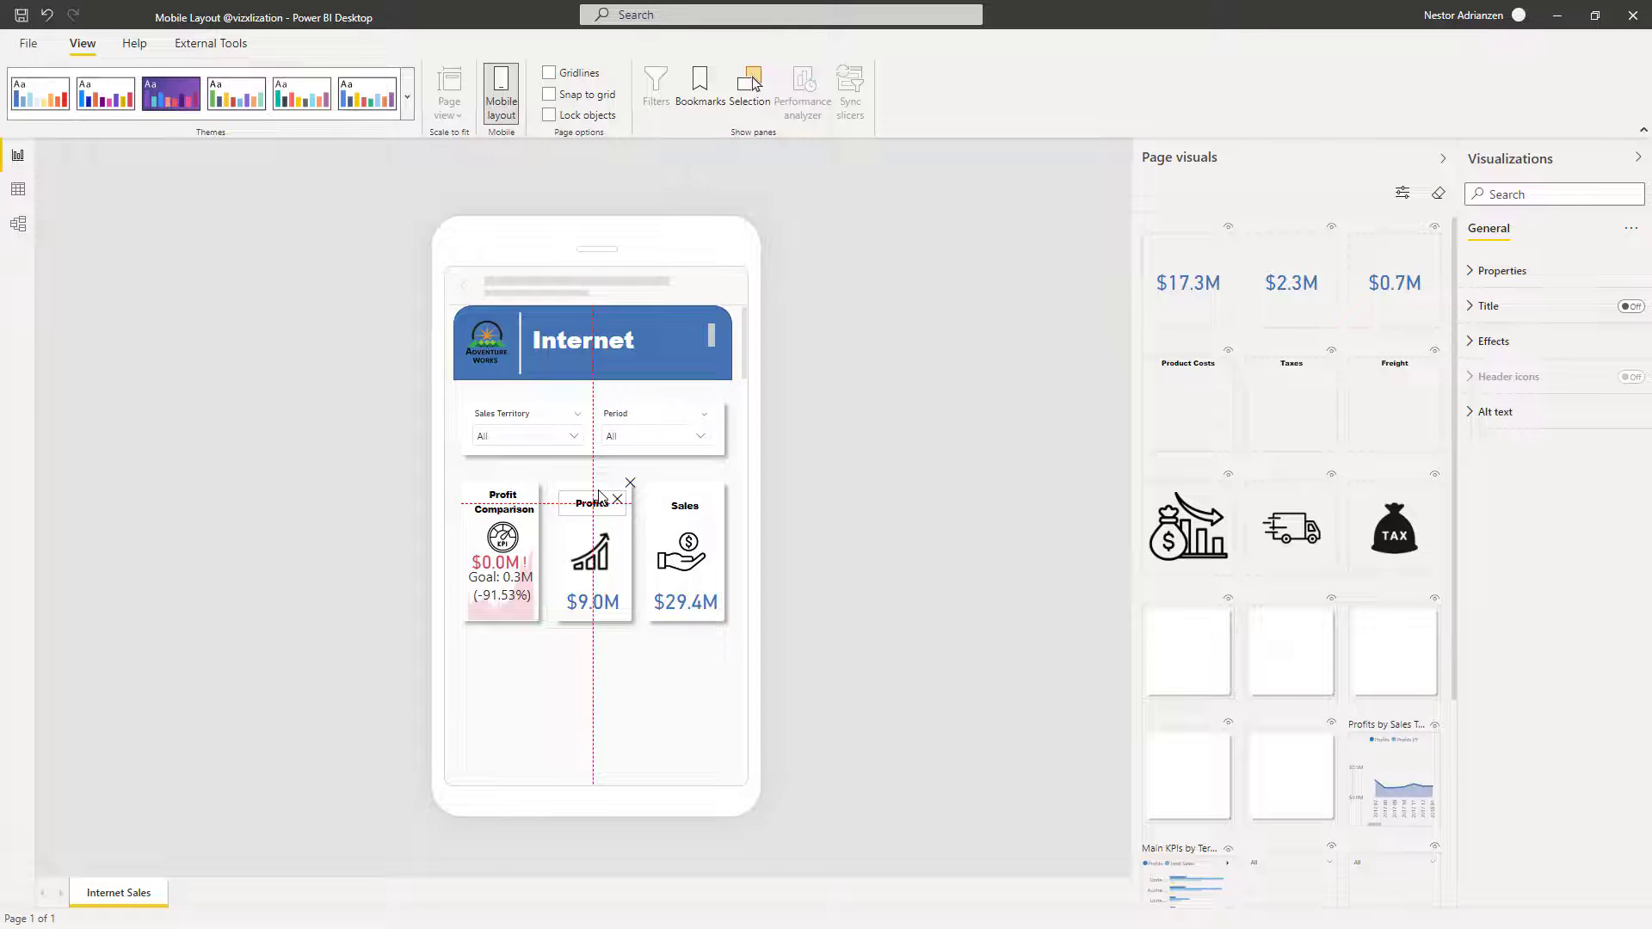
pyautogui.click(694, 502)
pyautogui.moveTo(688, 553); pyautogui.dragTo(688, 551)
pyautogui.click(674, 691)
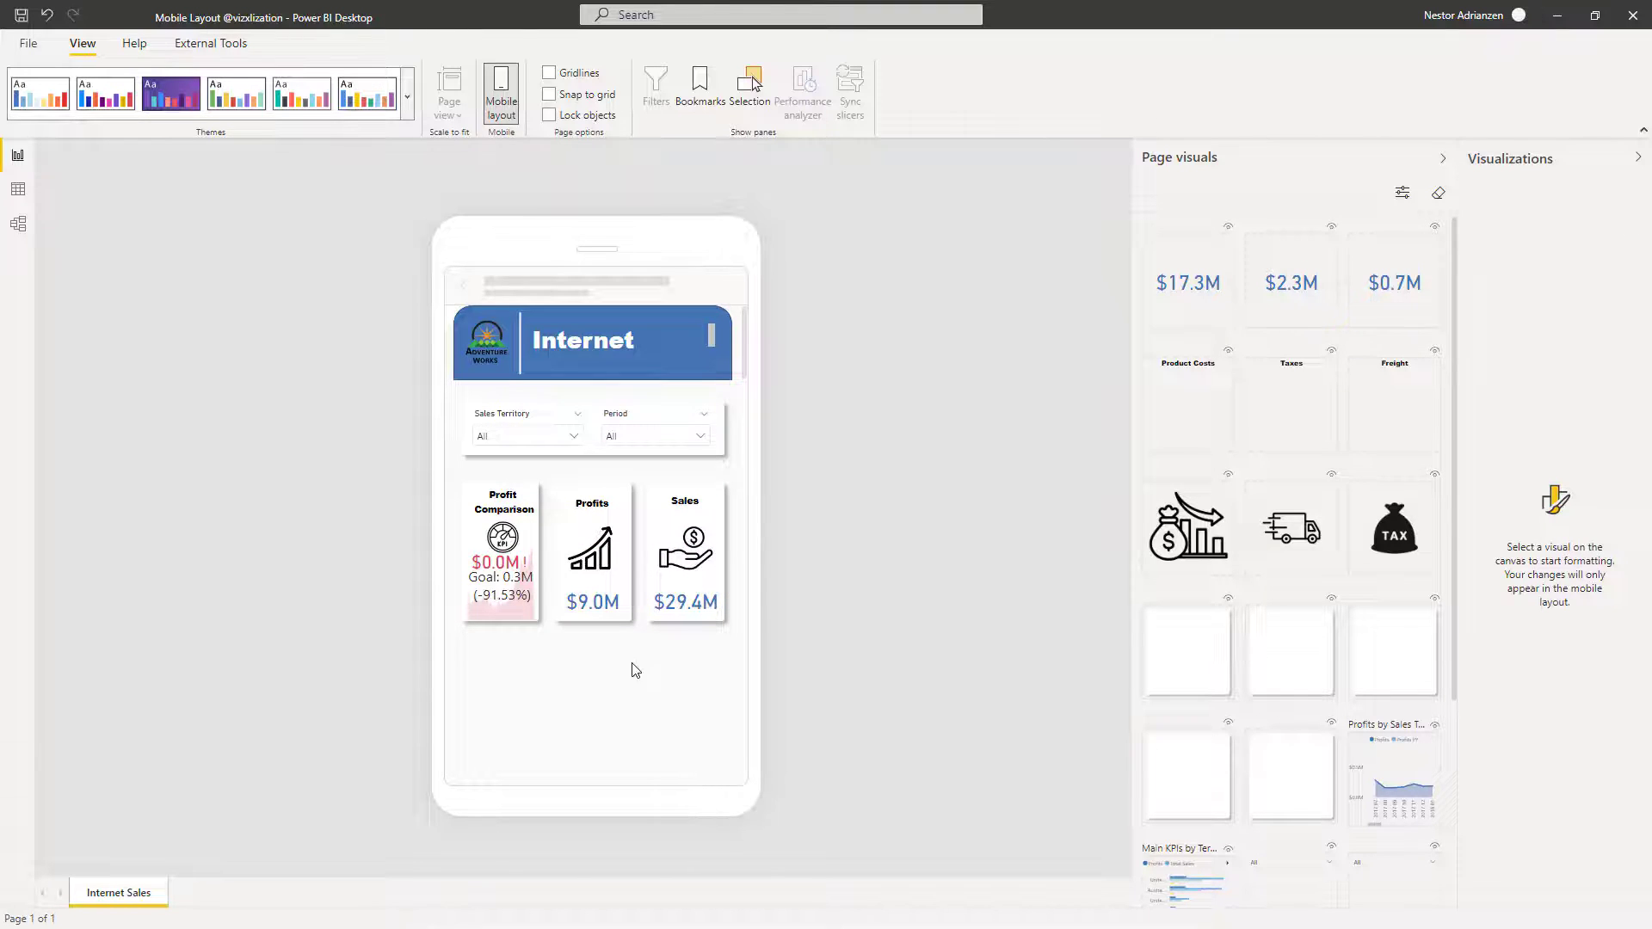
# Edit the header text so it reads Internet Sales
pyautogui.click(679, 367)
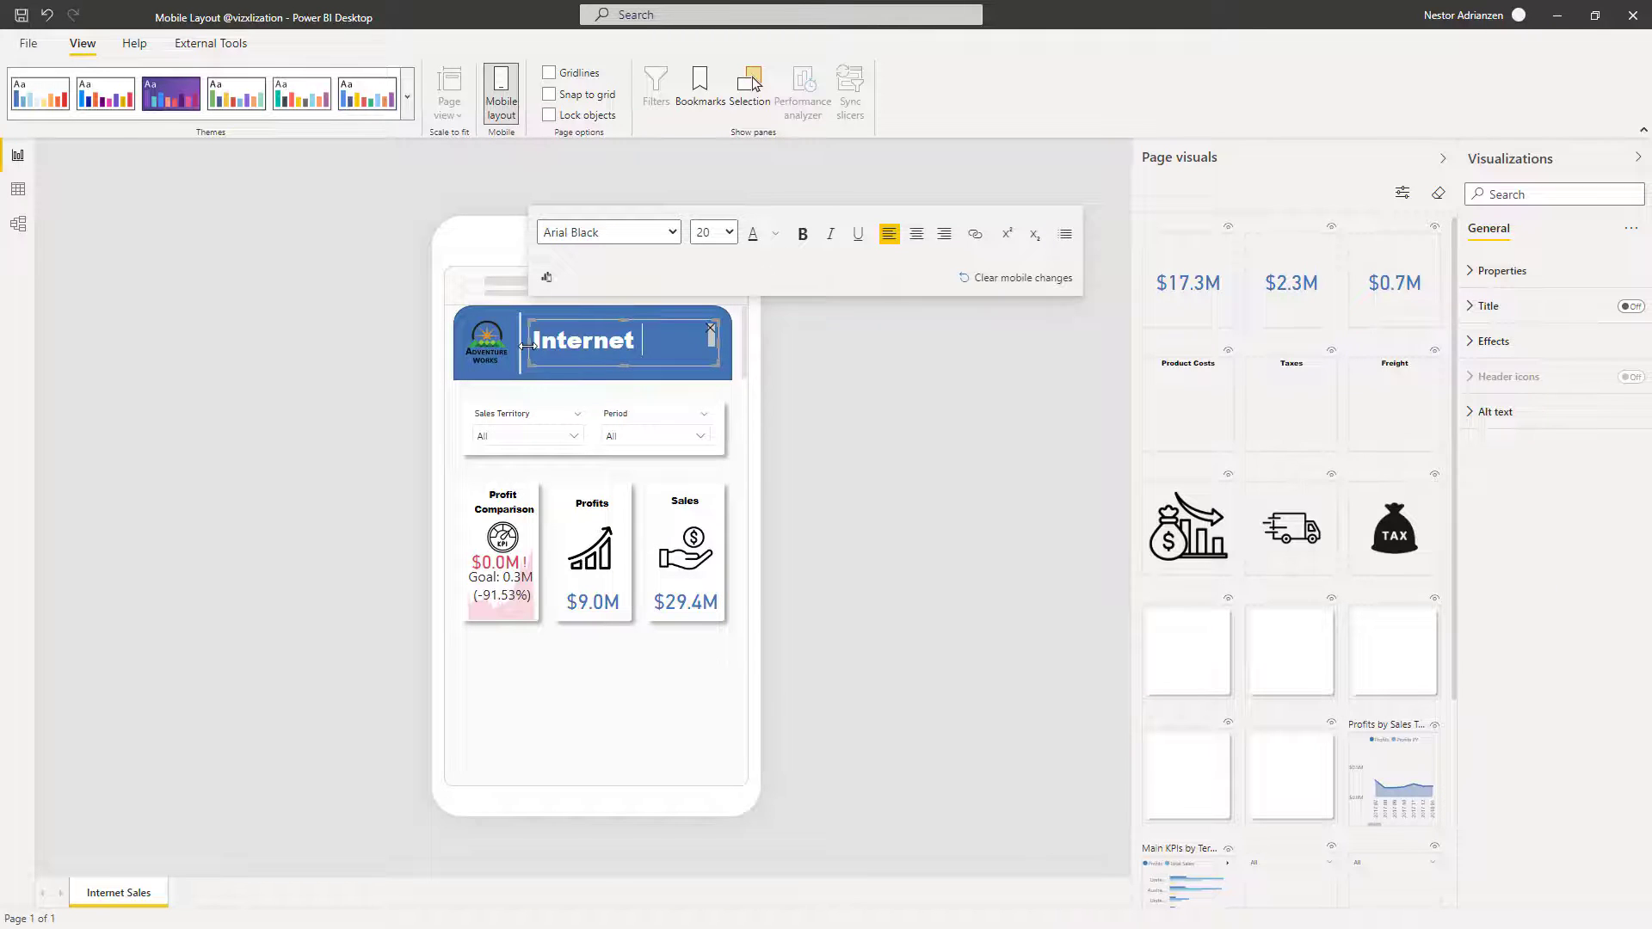
pyautogui.click(674, 671)
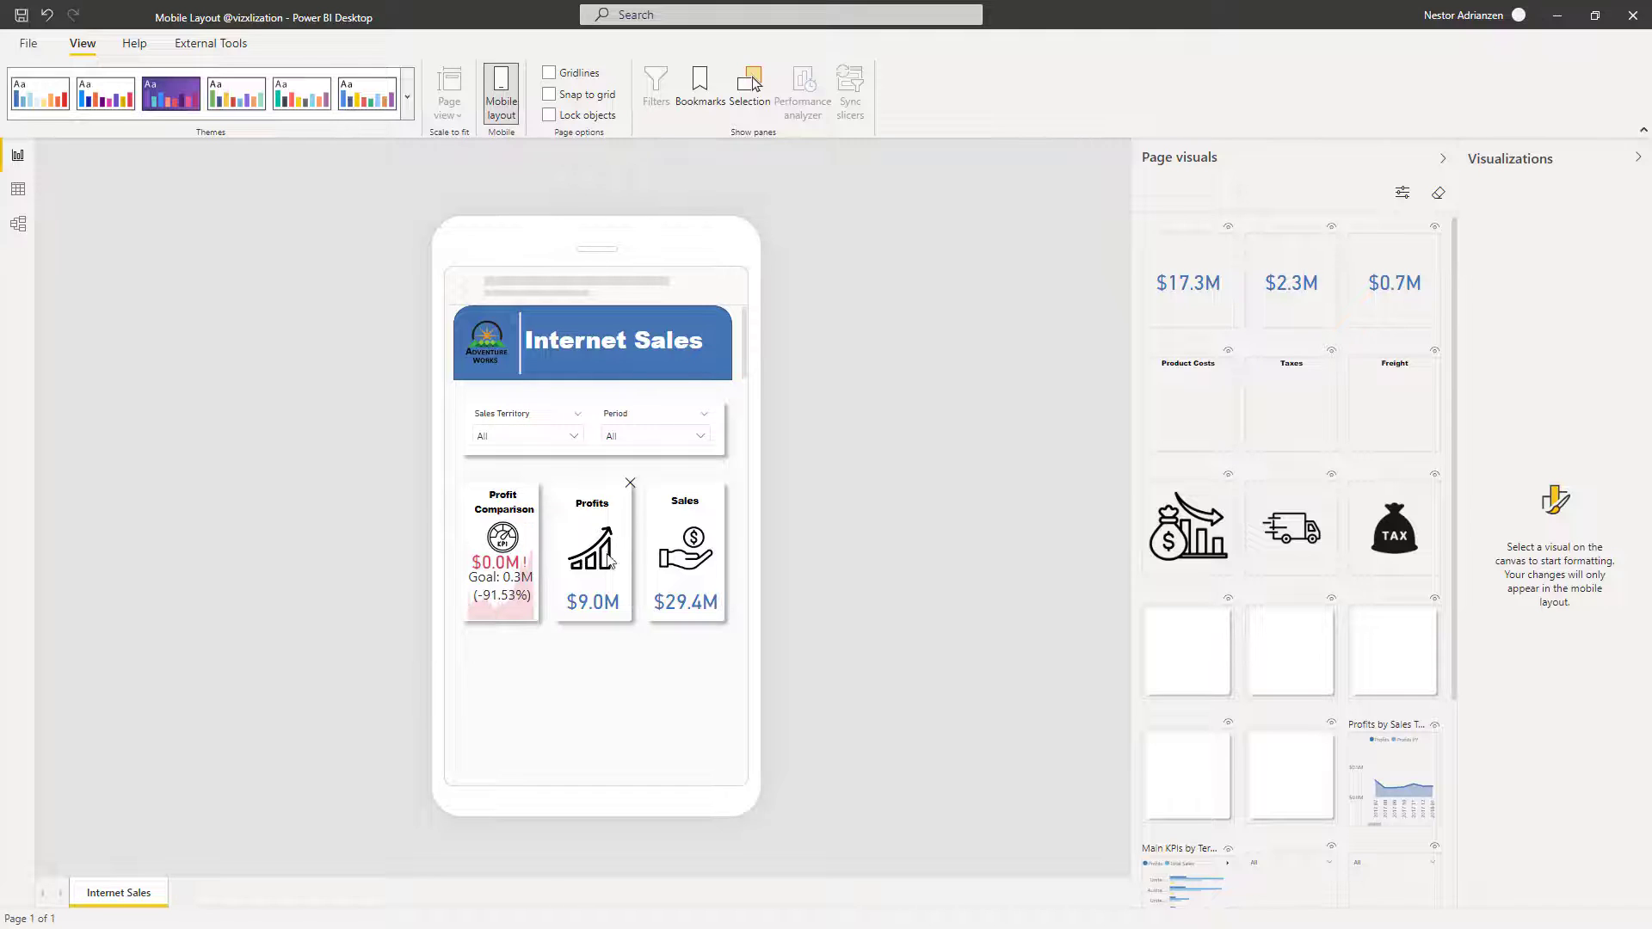
pyautogui.scroll(-2, 609, 564)
# Add two blank visuals below the KPI cards, one under the other
pyautogui.moveTo(1205, 652); pyautogui.dragTo(736, 667)
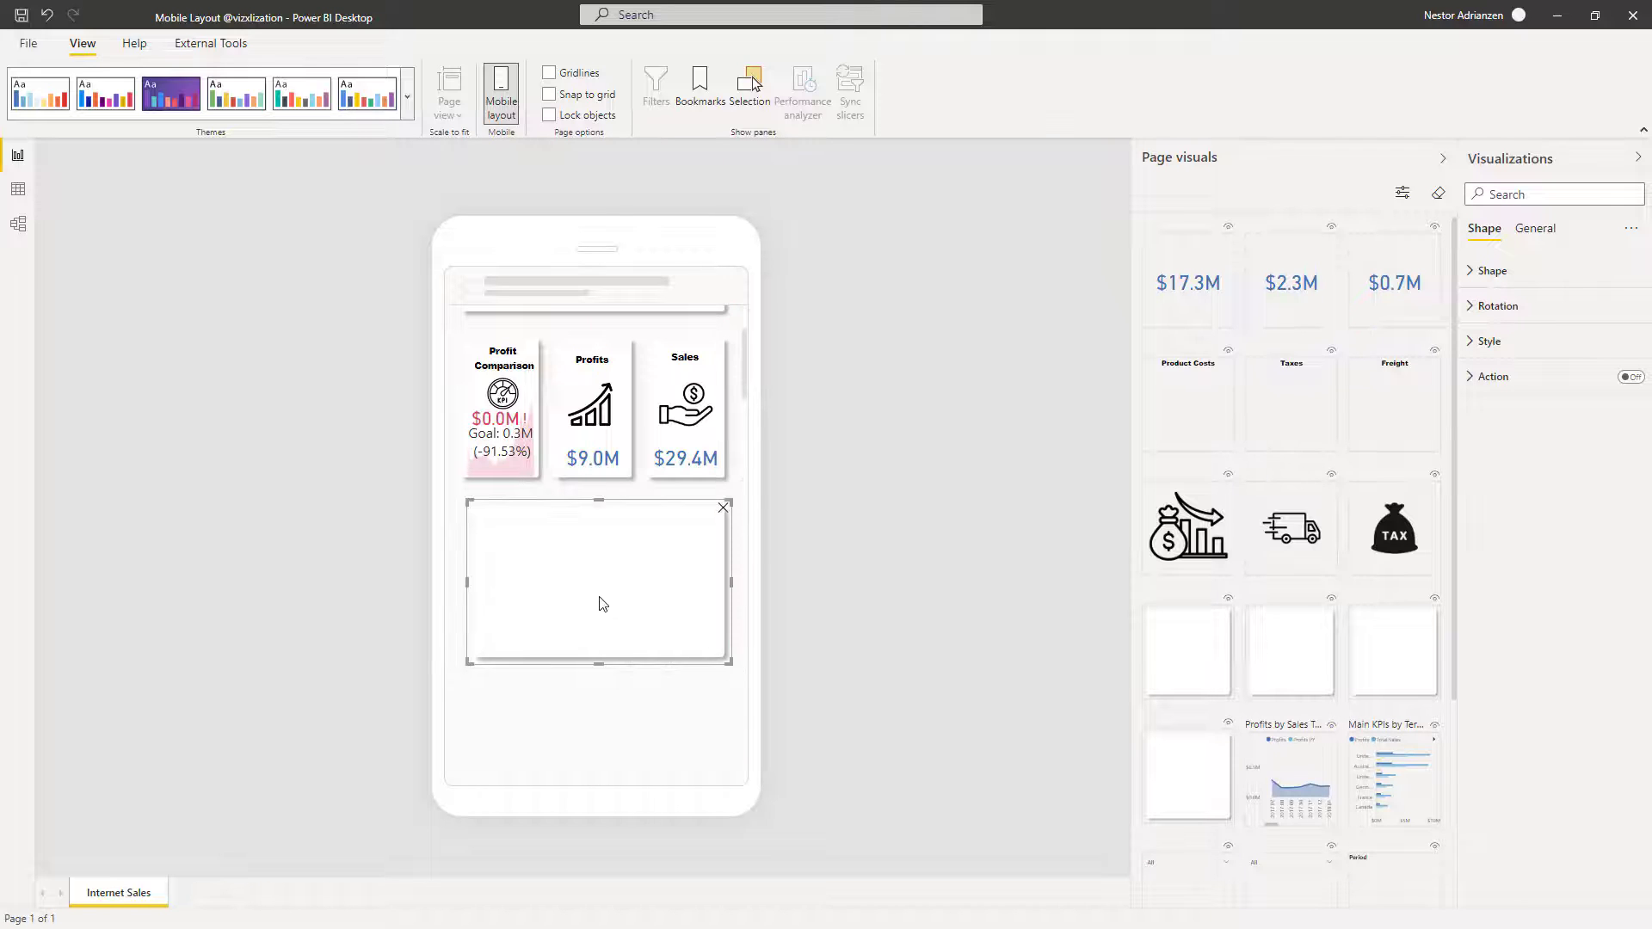
pyautogui.moveTo(600, 601); pyautogui.dragTo(579, 601)
pyautogui.moveTo(708, 663); pyautogui.dragTo(731, 680)
pyautogui.scroll(-3, 672, 590)
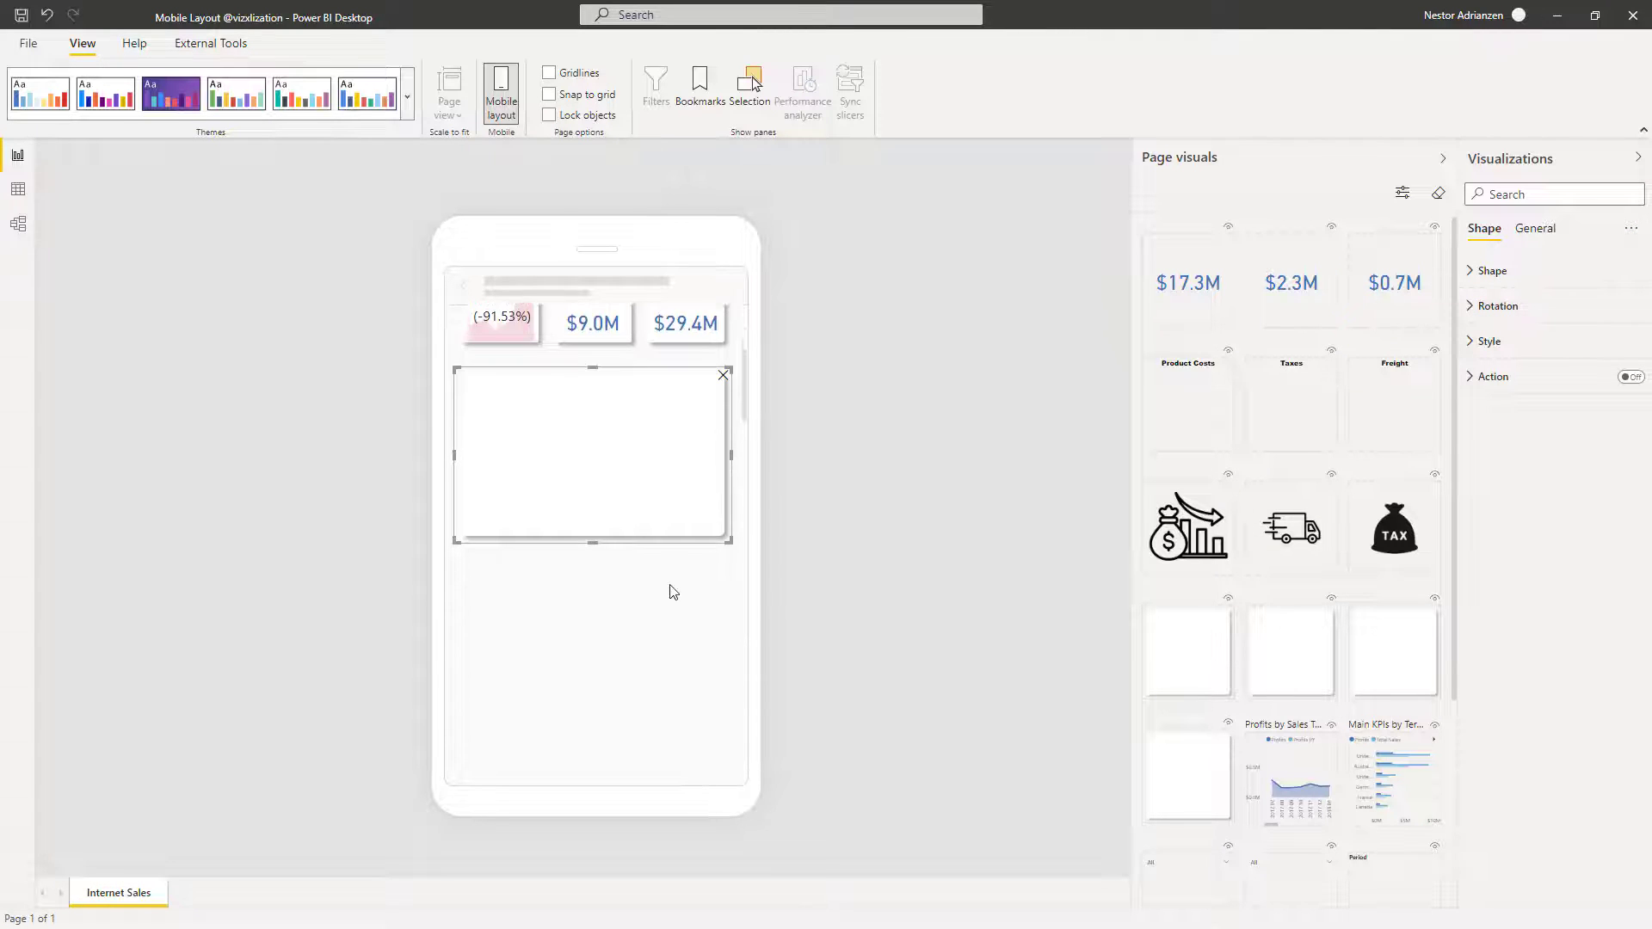
pyautogui.moveTo(1176, 661); pyautogui.dragTo(736, 657)
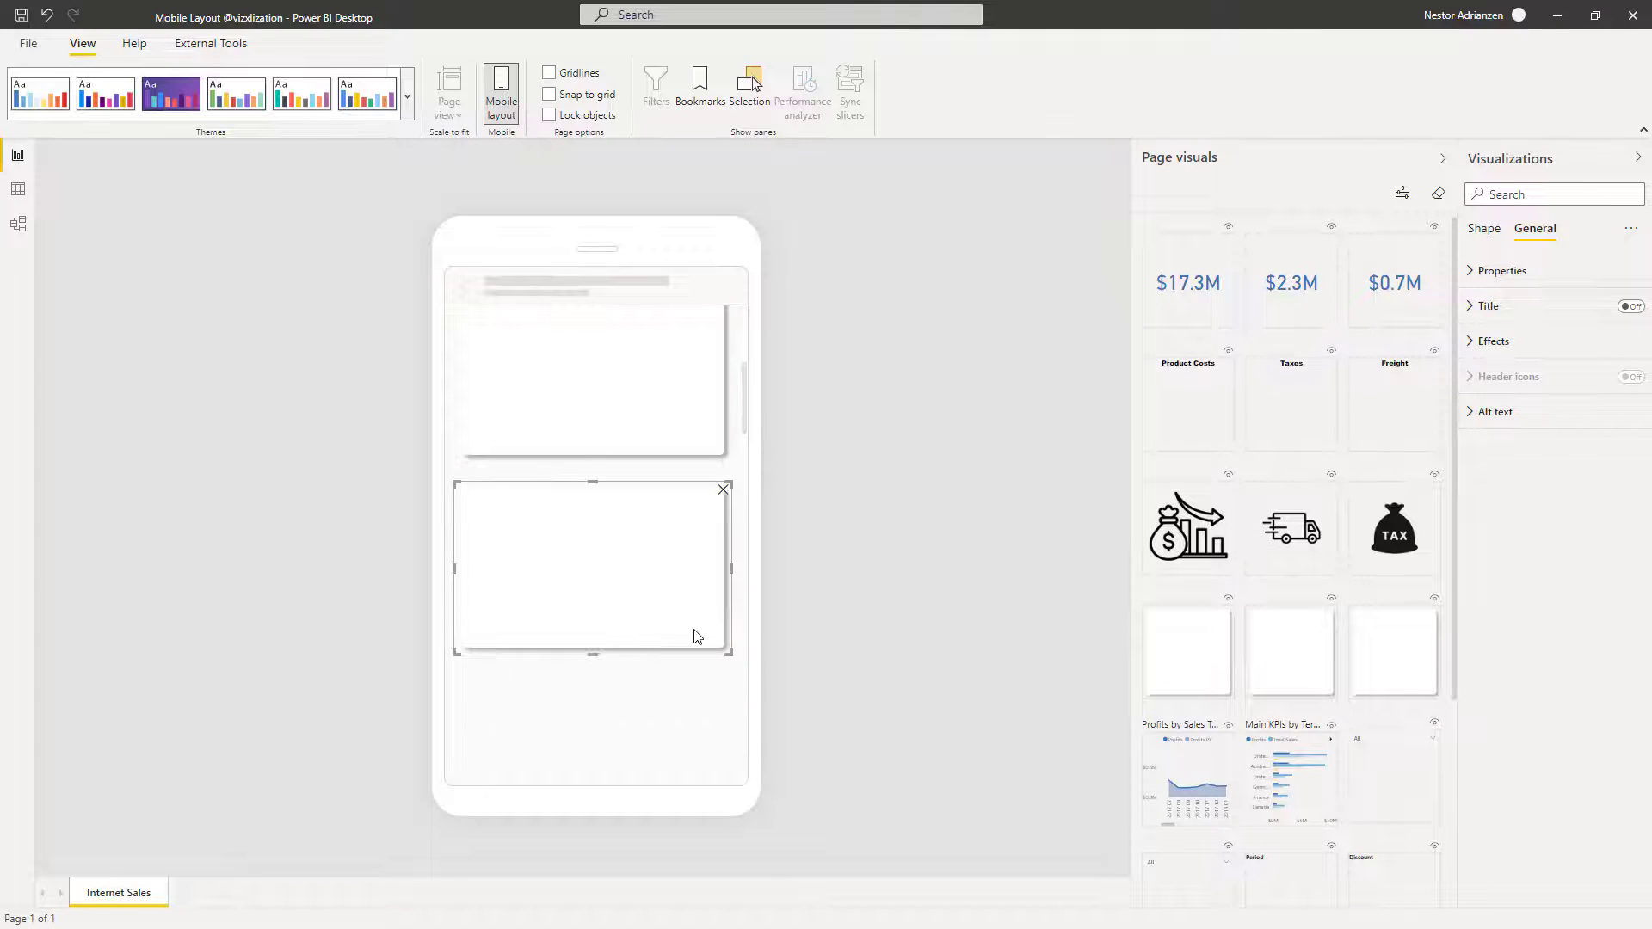
# Set the upper blank tile's height to 300 and move the lower tile directly beneath it
pyautogui.scroll(2, 679, 634)
pyautogui.scroll(-2, 670, 612)
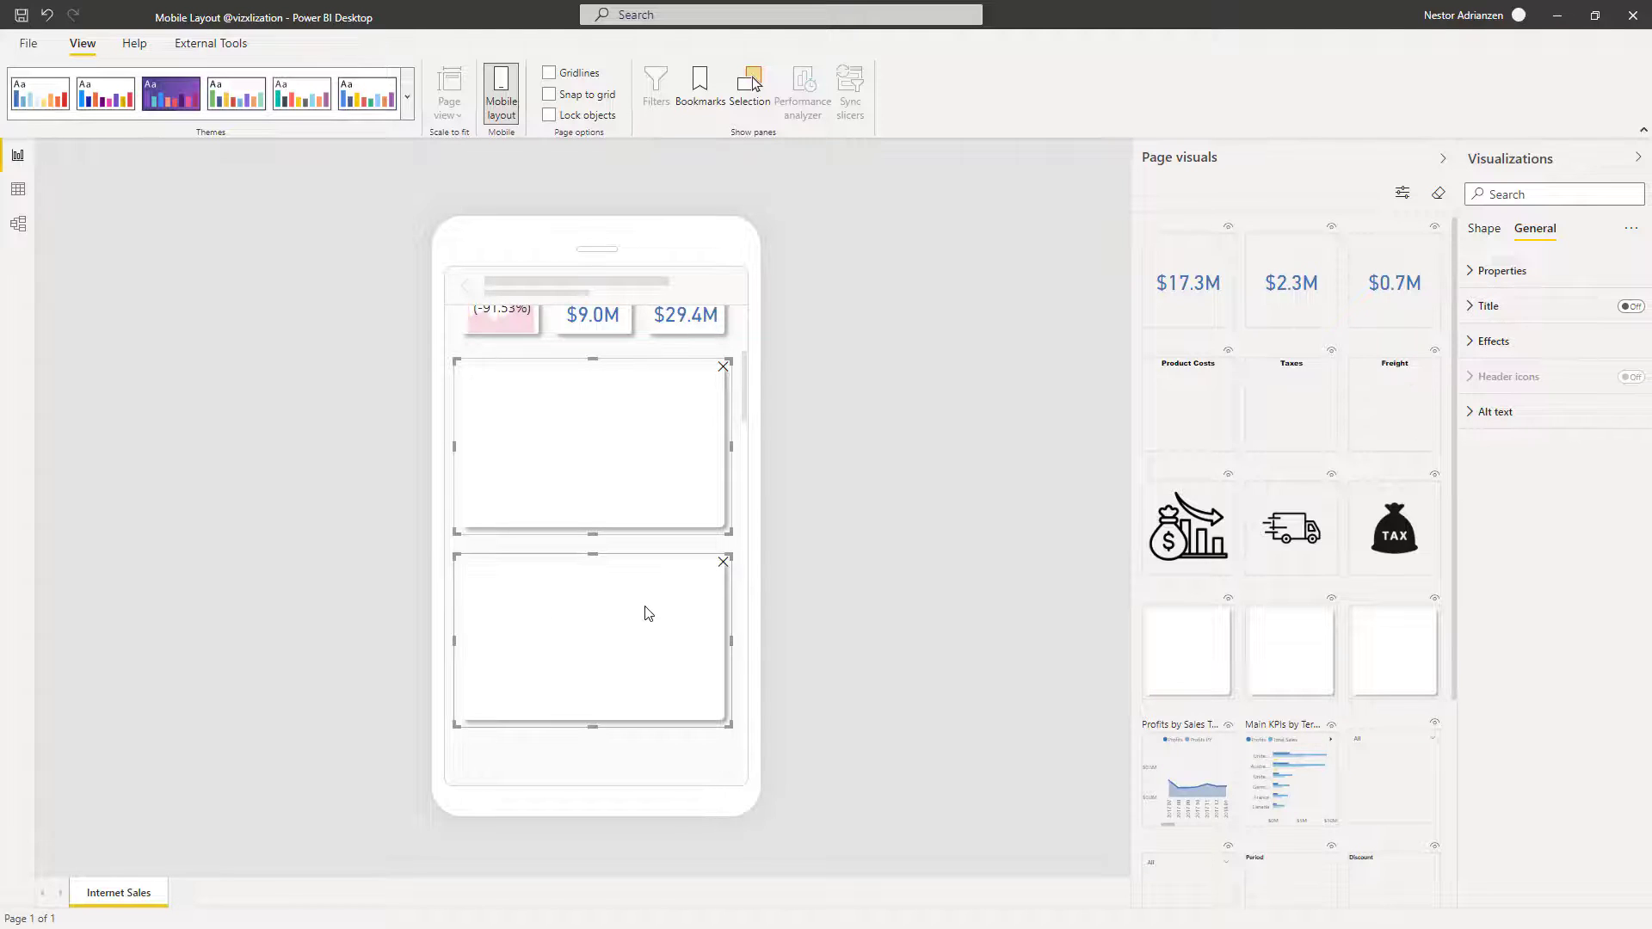
pyautogui.click(1521, 274)
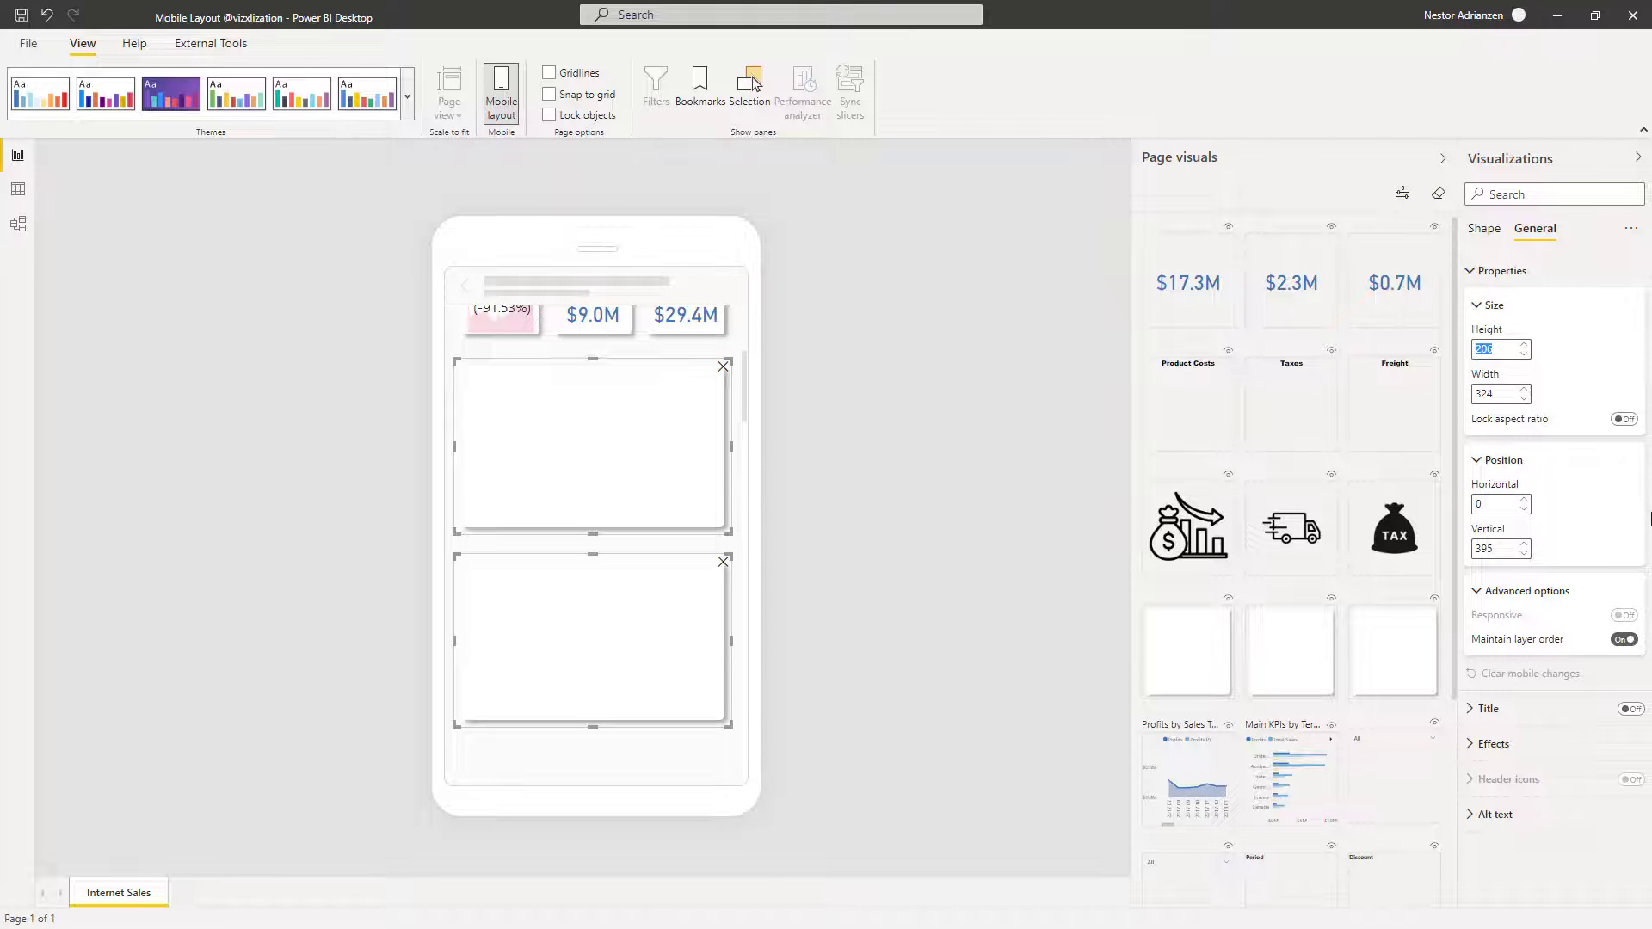
pyautogui.write('00')
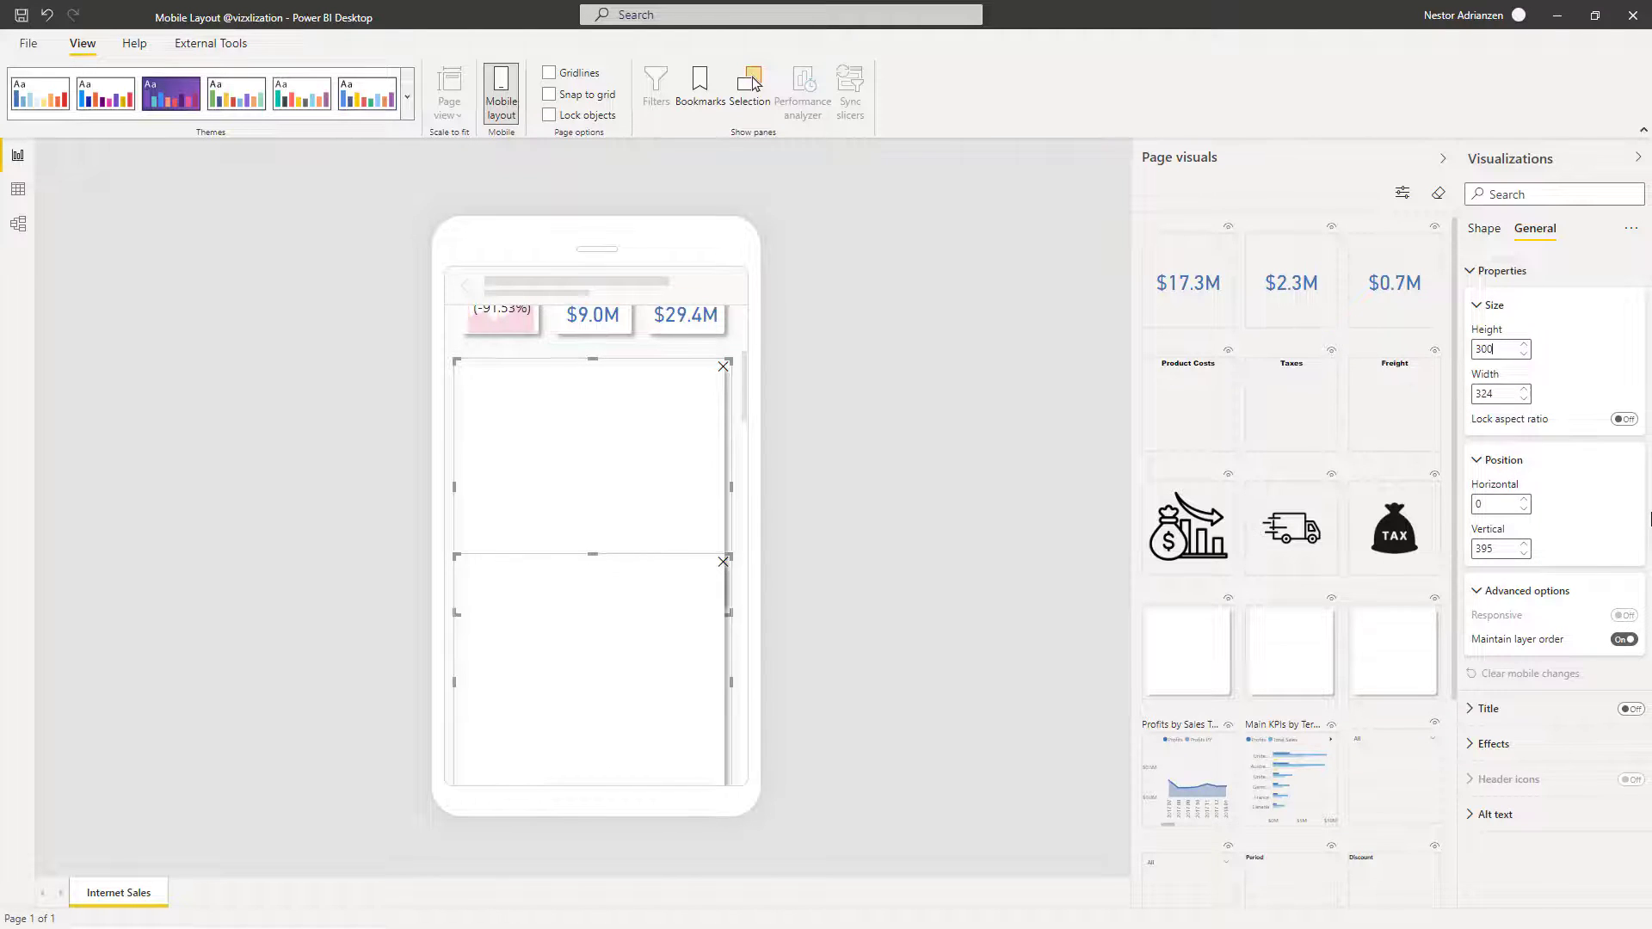
pyautogui.click(613, 647)
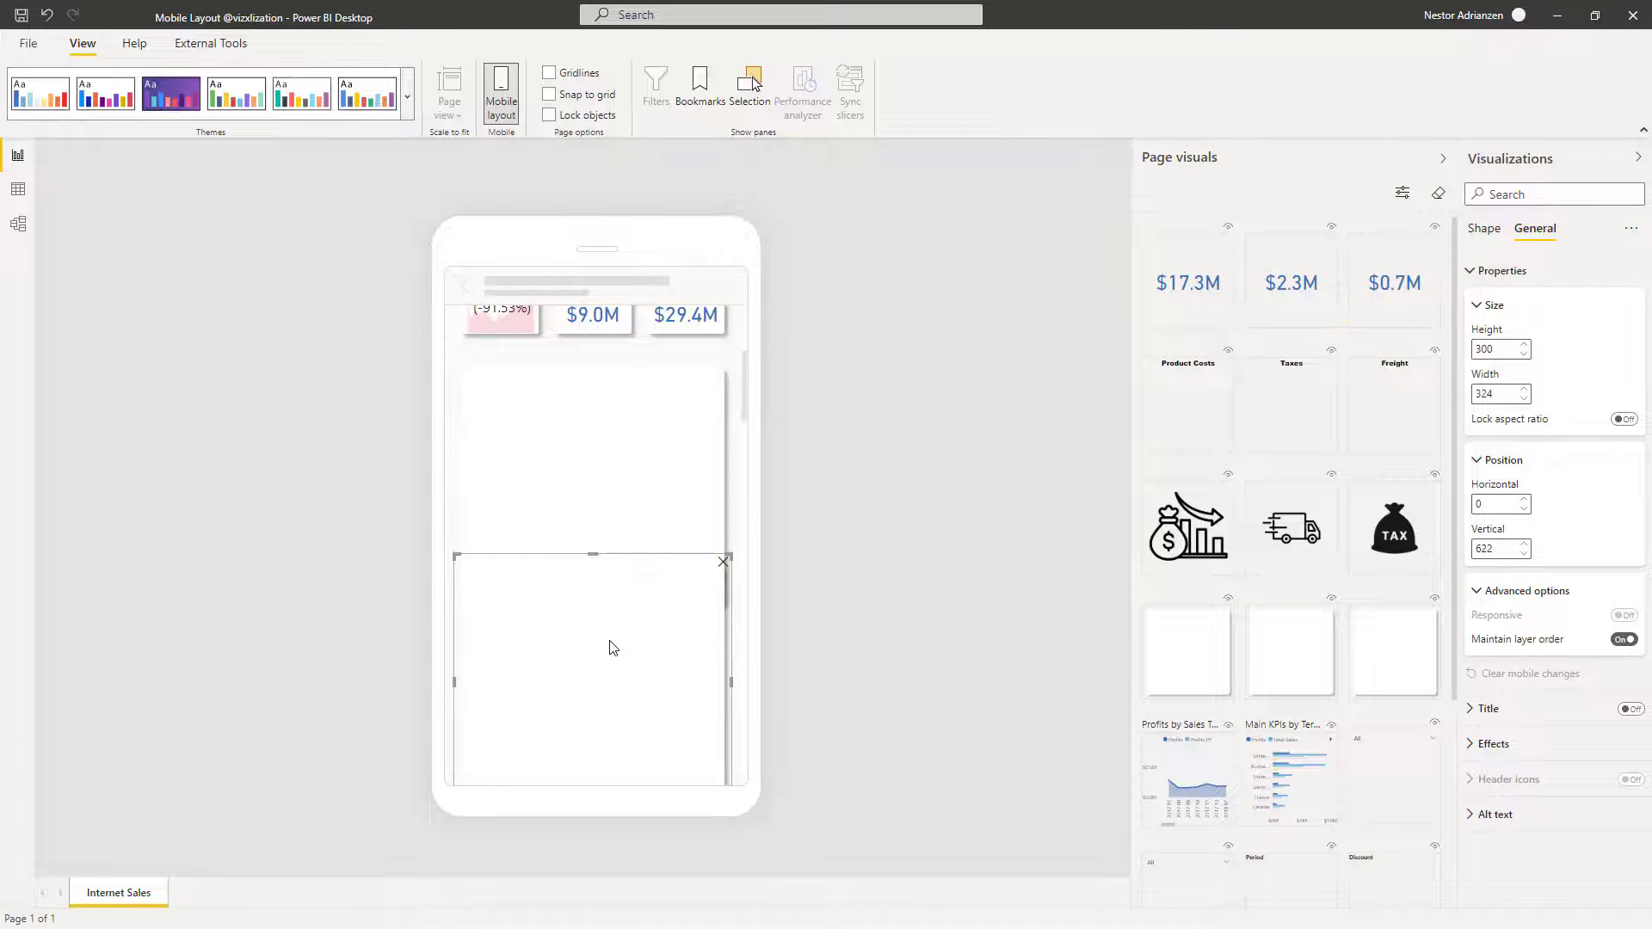
pyautogui.moveTo(613, 647); pyautogui.dragTo(638, 598)
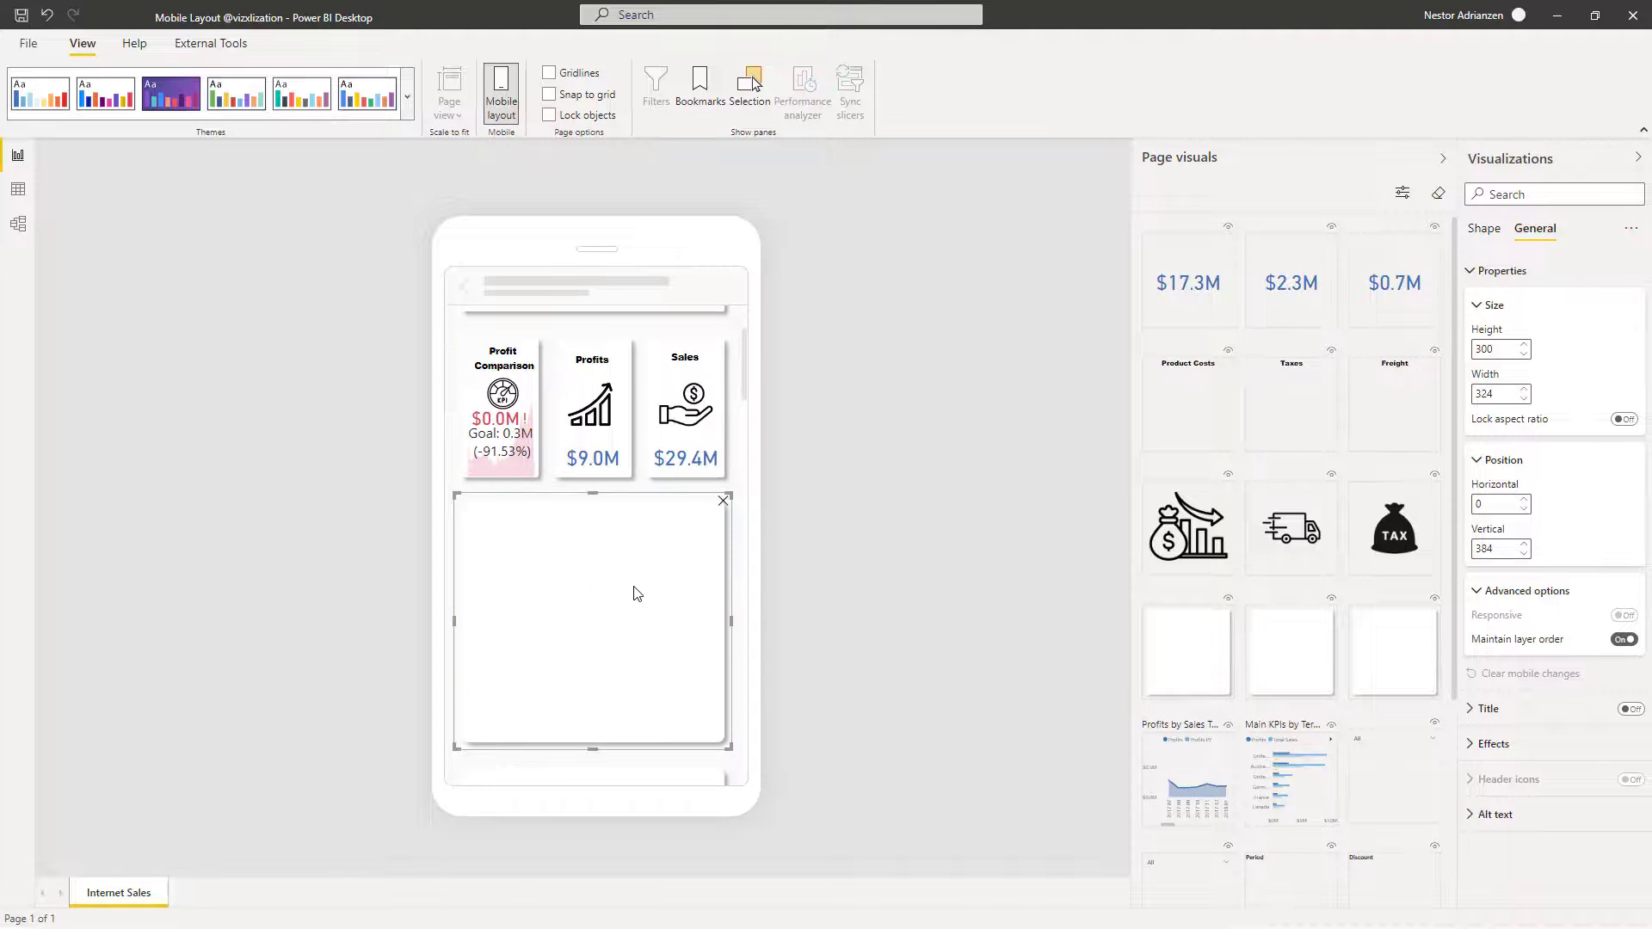
pyautogui.scroll(-1, 646, 703)
pyautogui.click(647, 701)
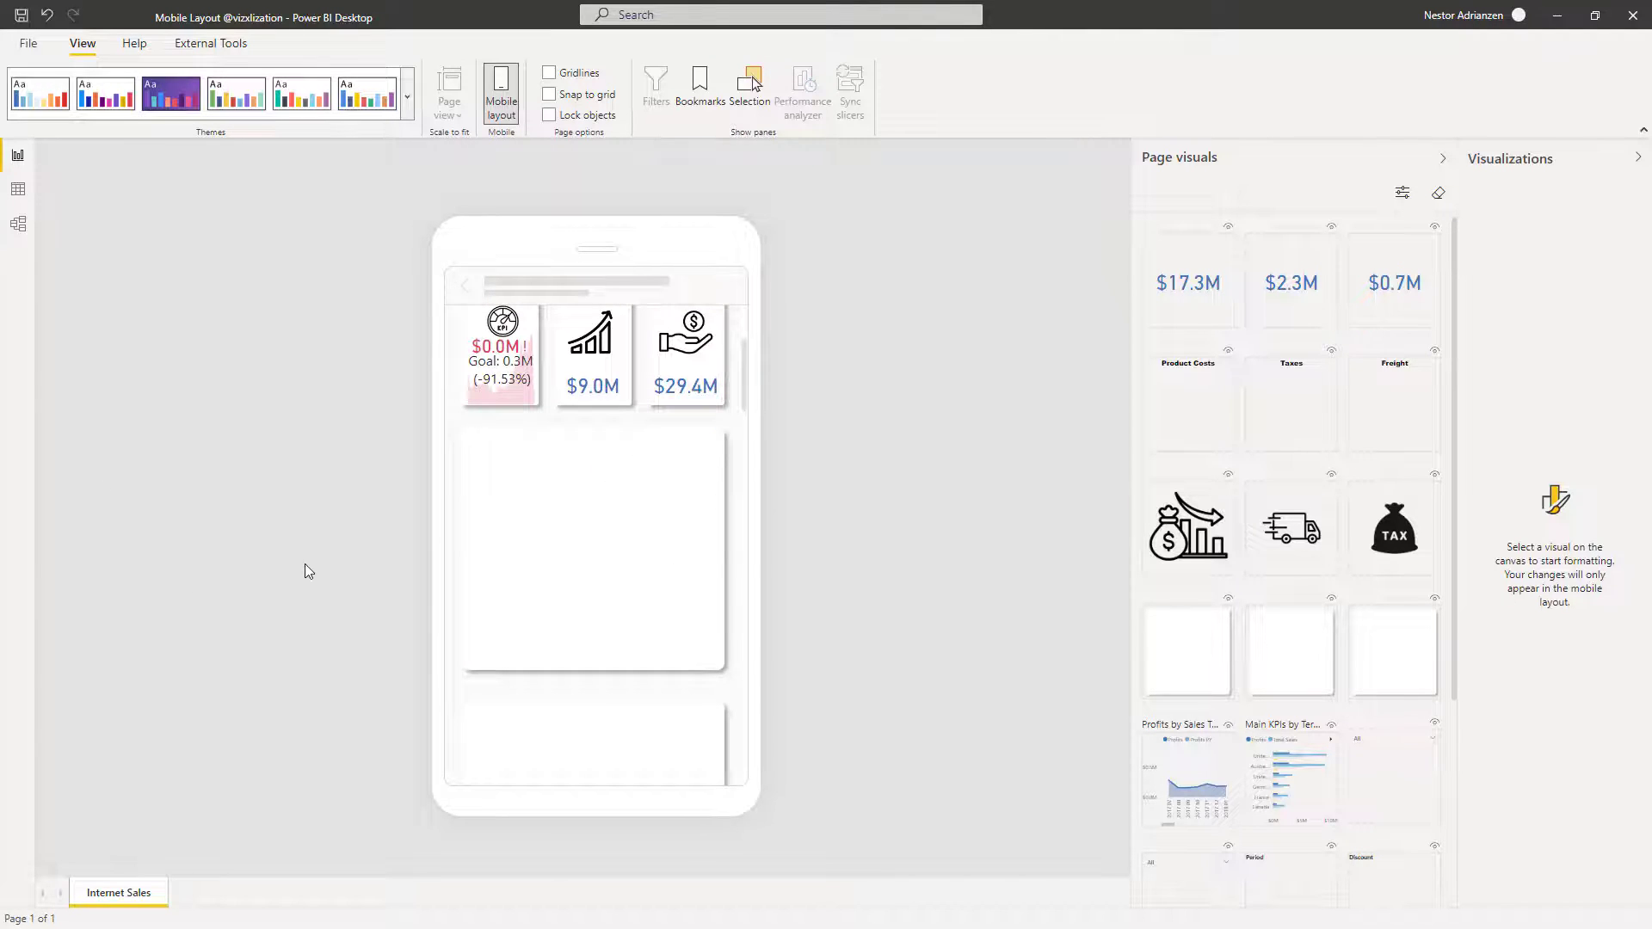
# Place the Main KPIs by Territory chart under the KPI cards, titled 'Profit, Sales, and Cost by Country'
pyautogui.scroll(-3, 1299, 551)
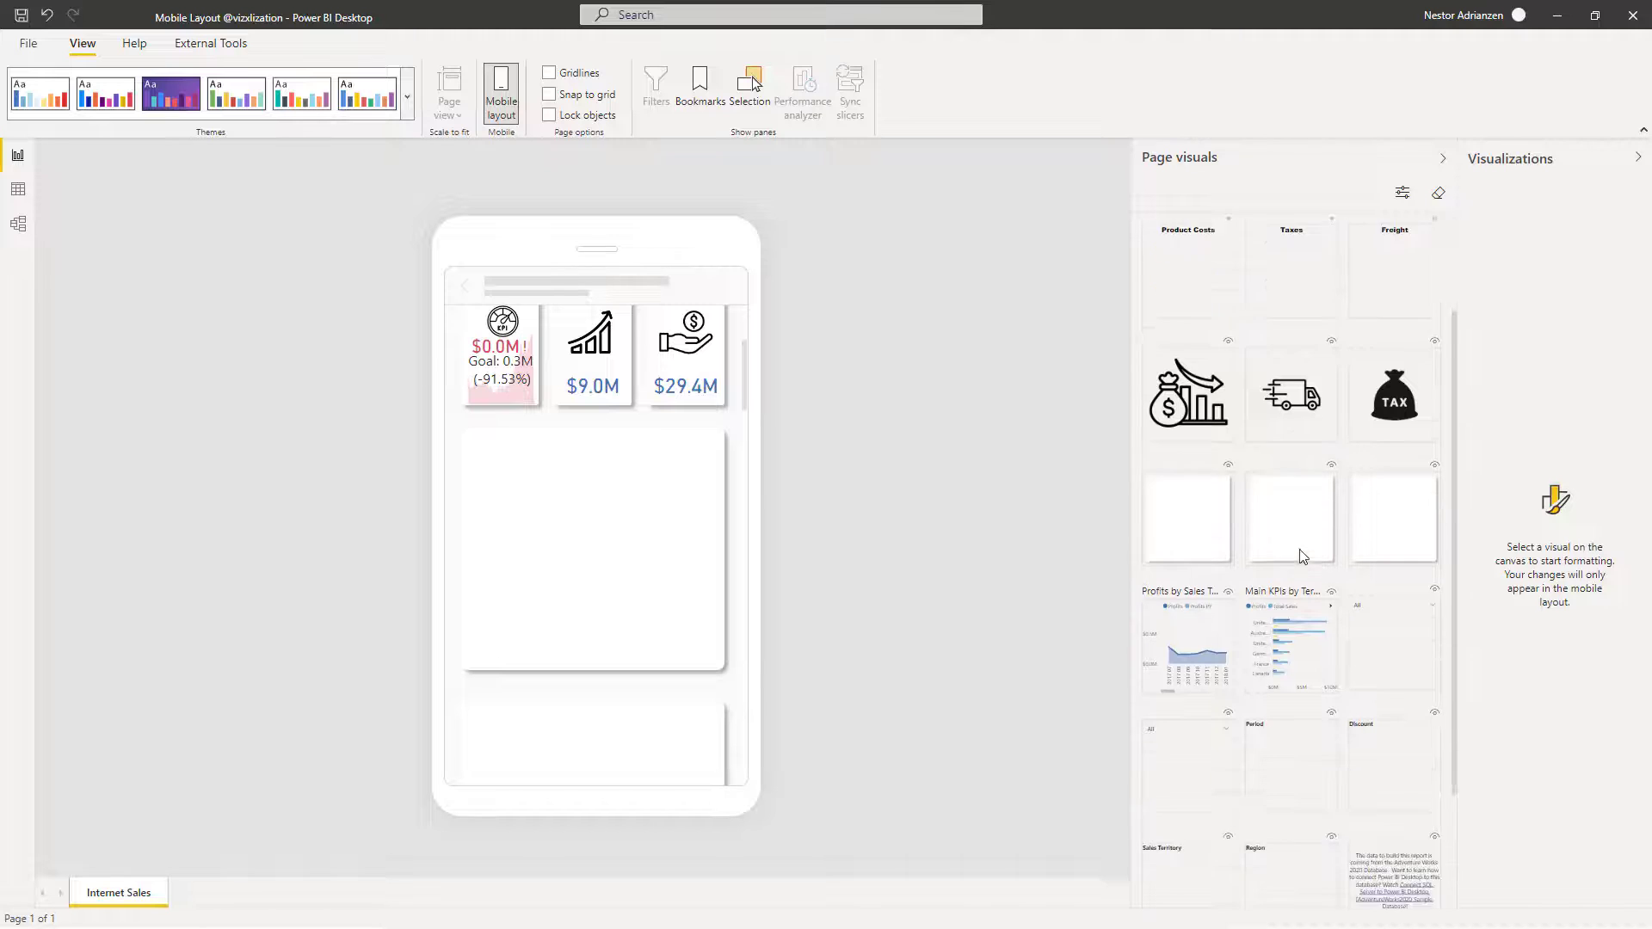
pyautogui.moveTo(1303, 482); pyautogui.dragTo(712, 658)
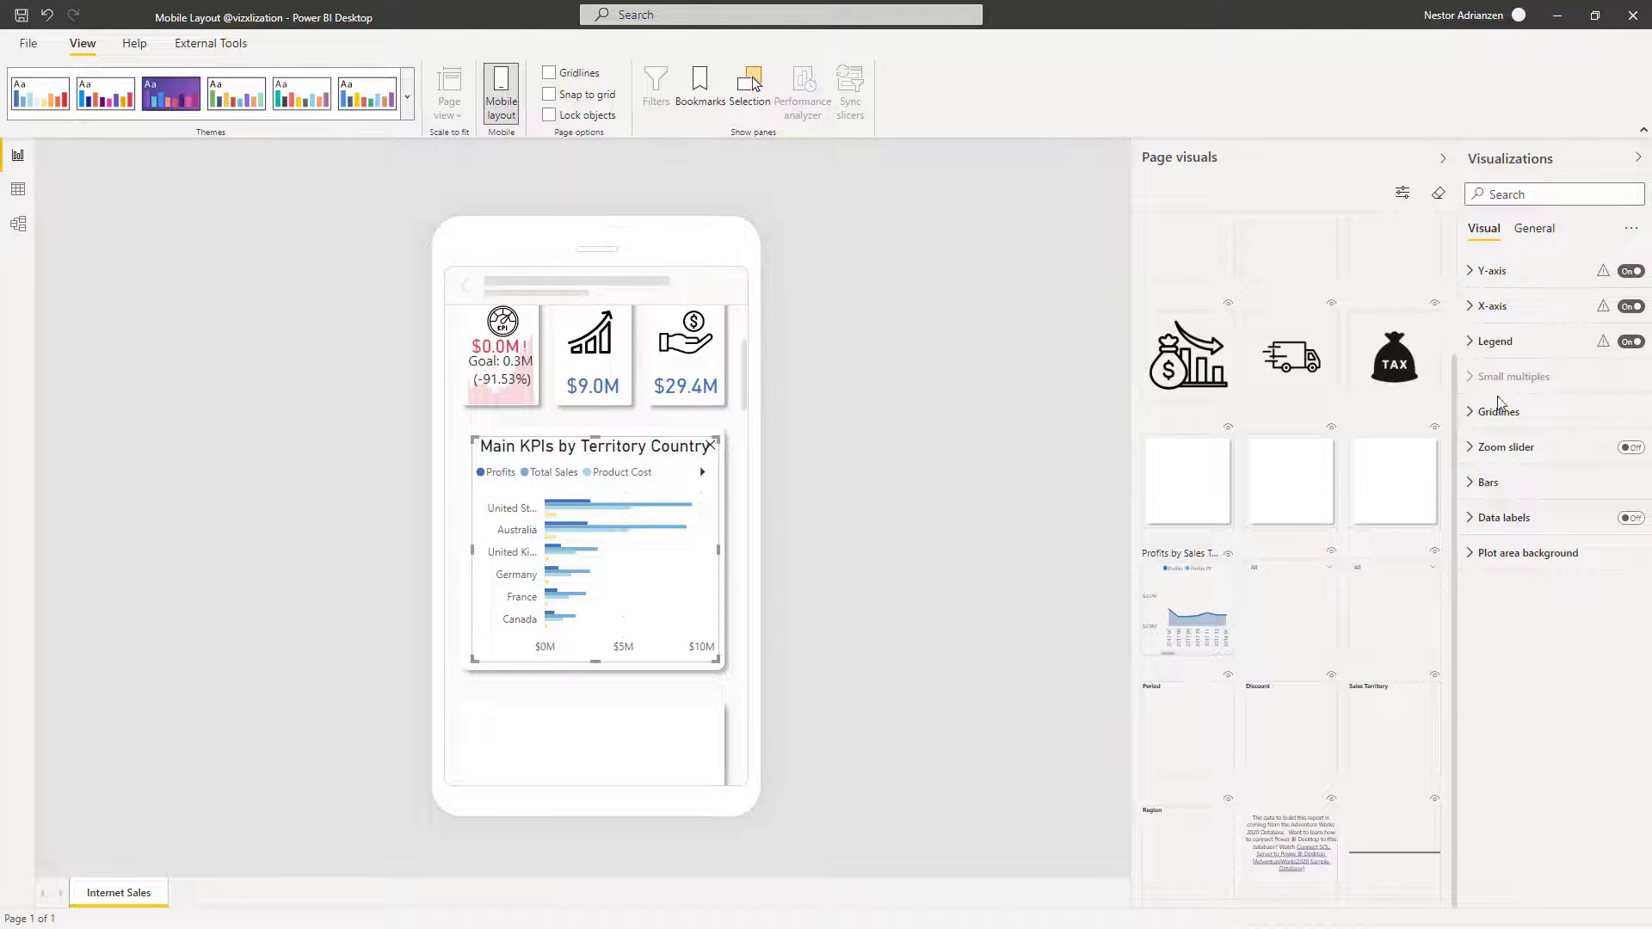
pyautogui.click(1532, 229)
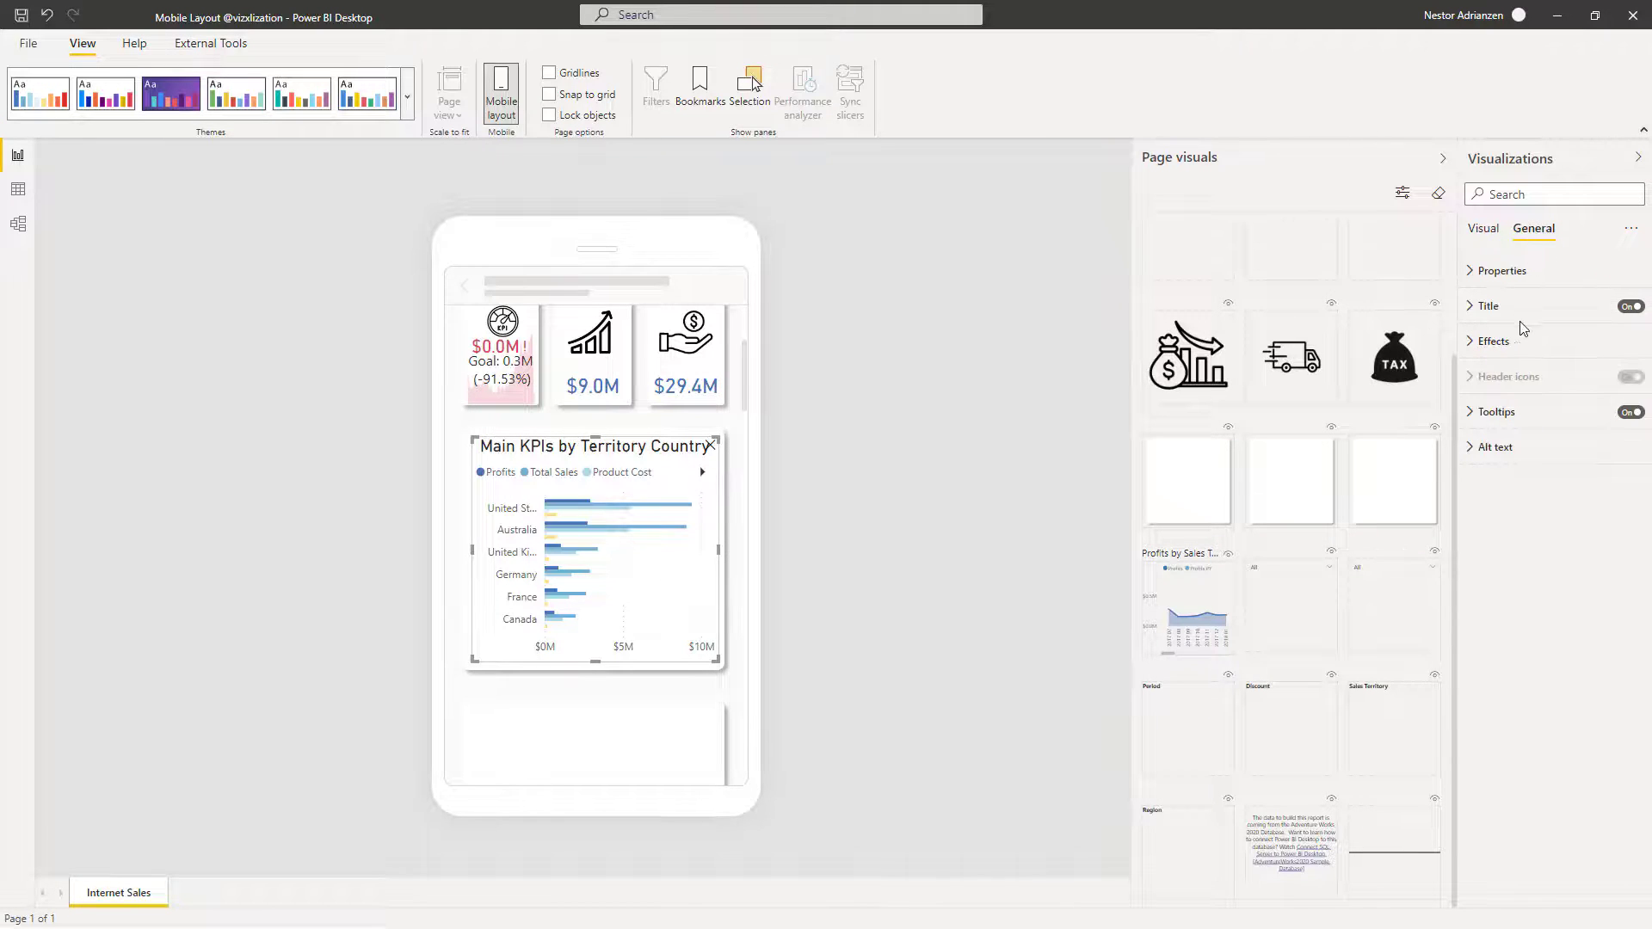
pyautogui.click(1503, 314)
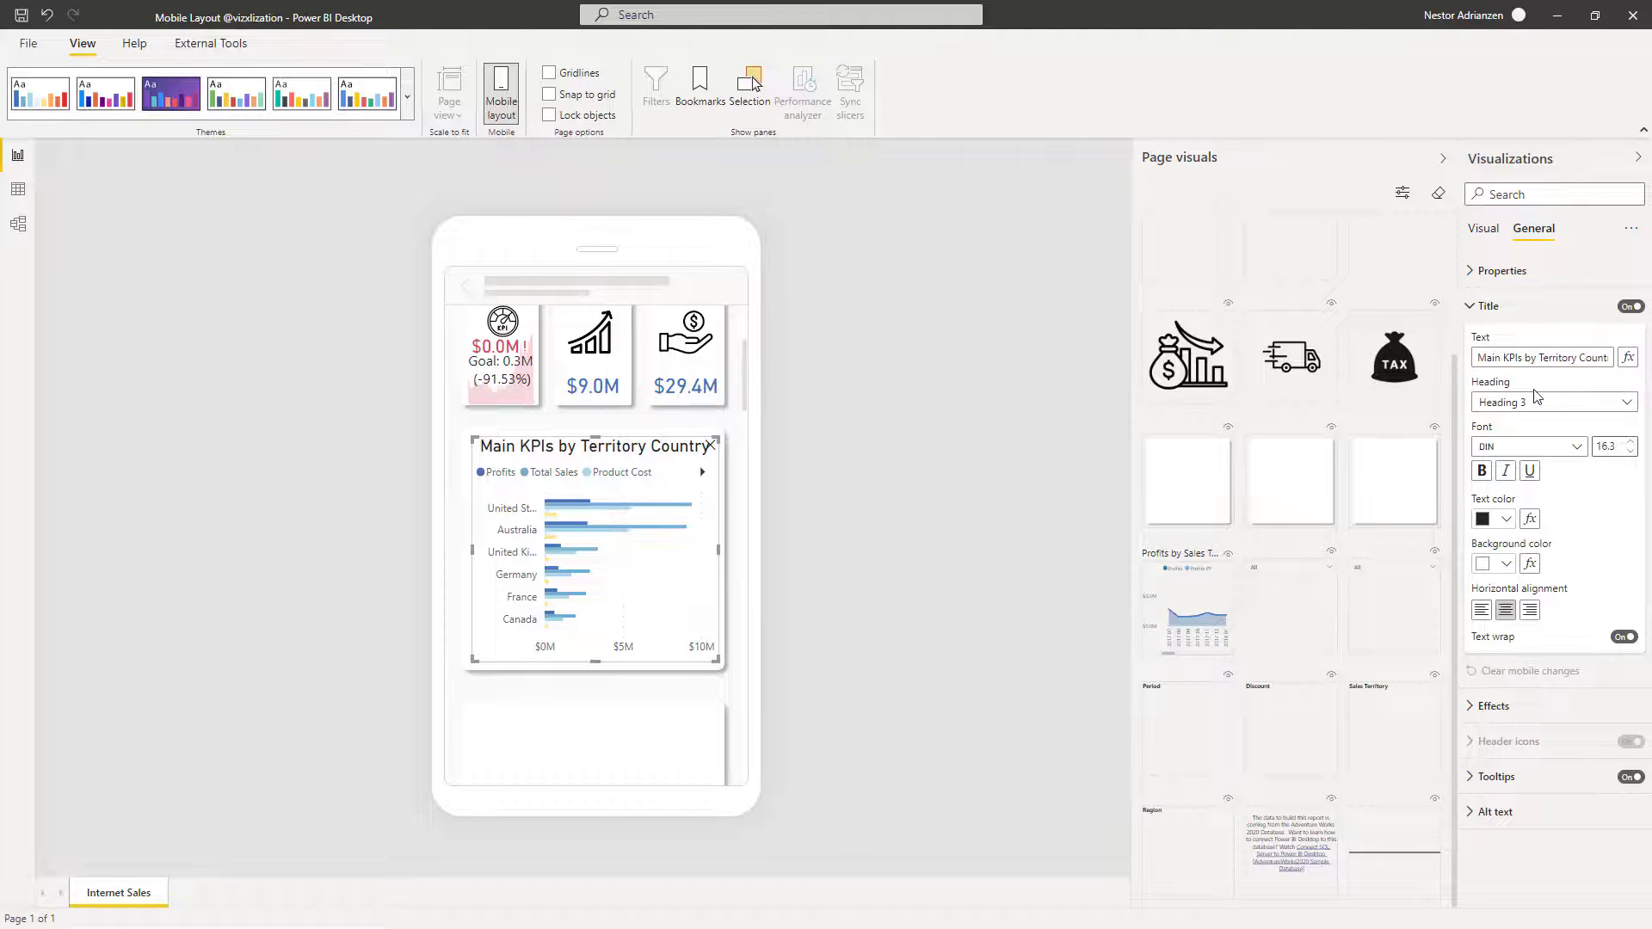
pyautogui.click(1592, 360)
pyautogui.hotkey('ctrl', 'a')
pyautogui.press('Delete')
pyautogui.write('Pro')
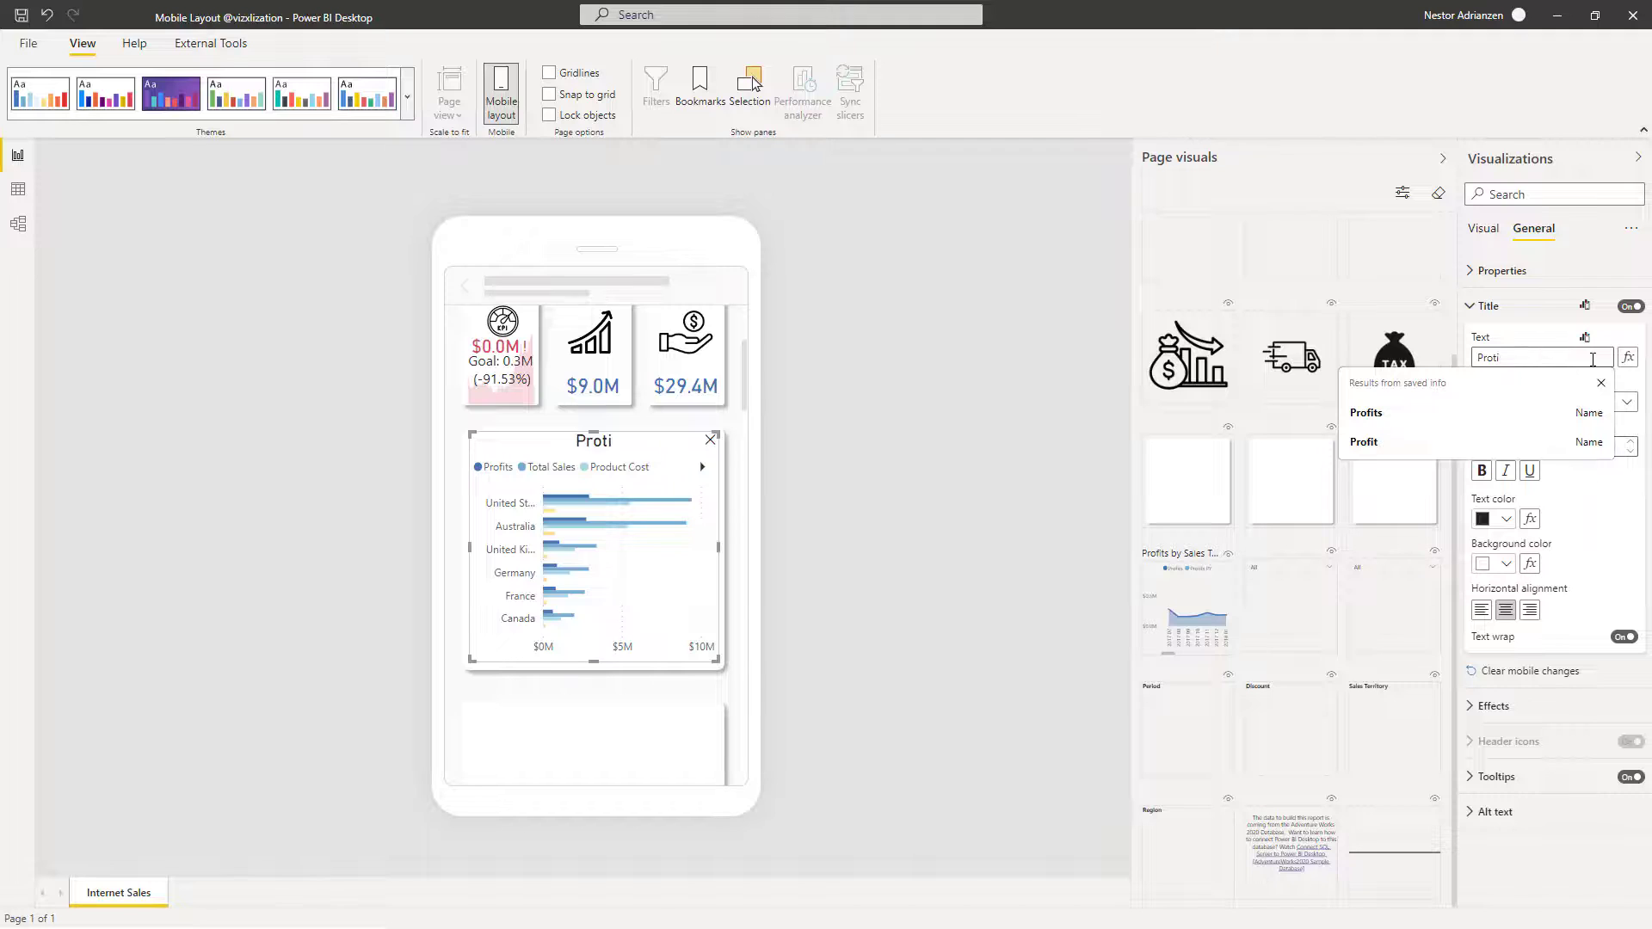
pyautogui.write('fit, Sales, and')
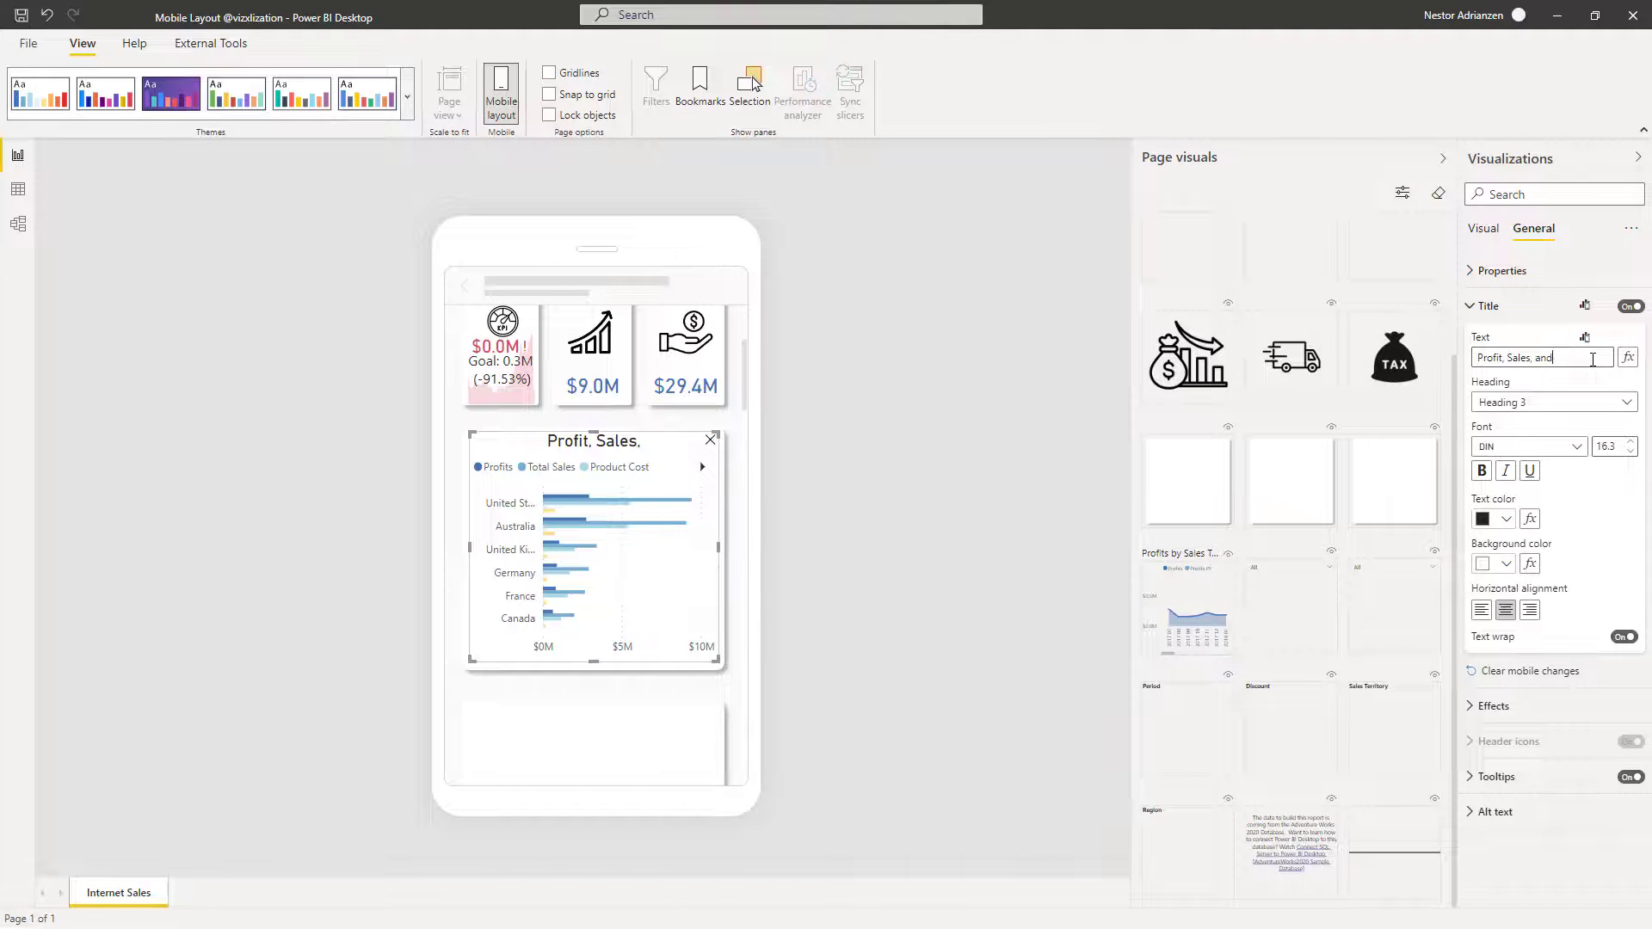
pyautogui.write(' Cost by')
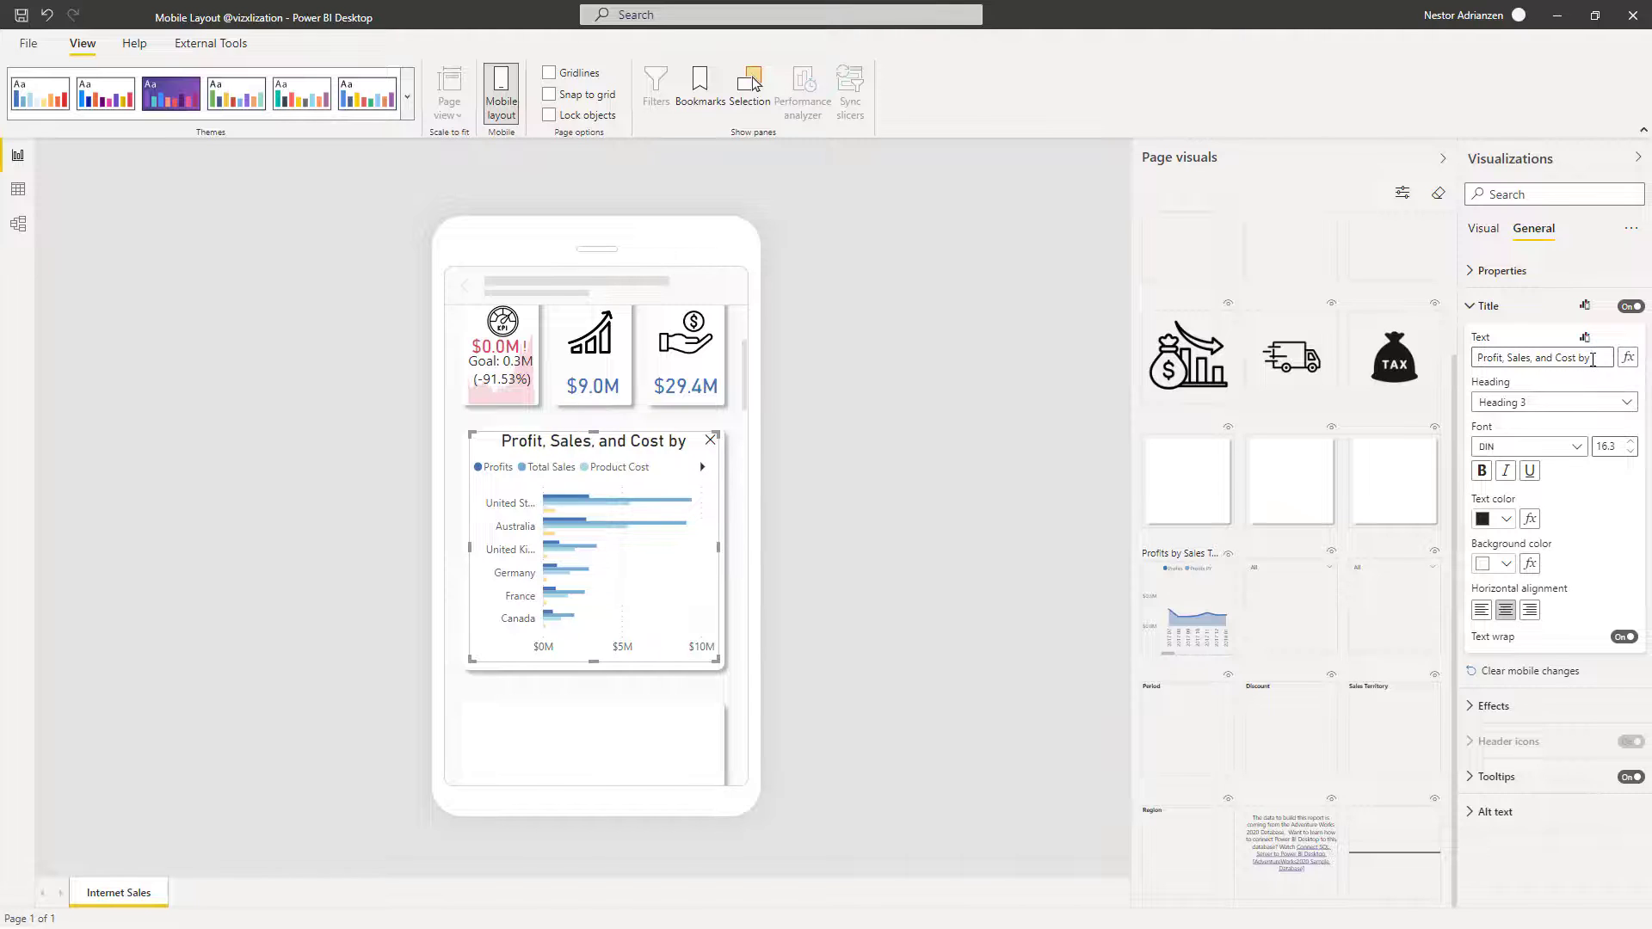
pyautogui.write(' Country')
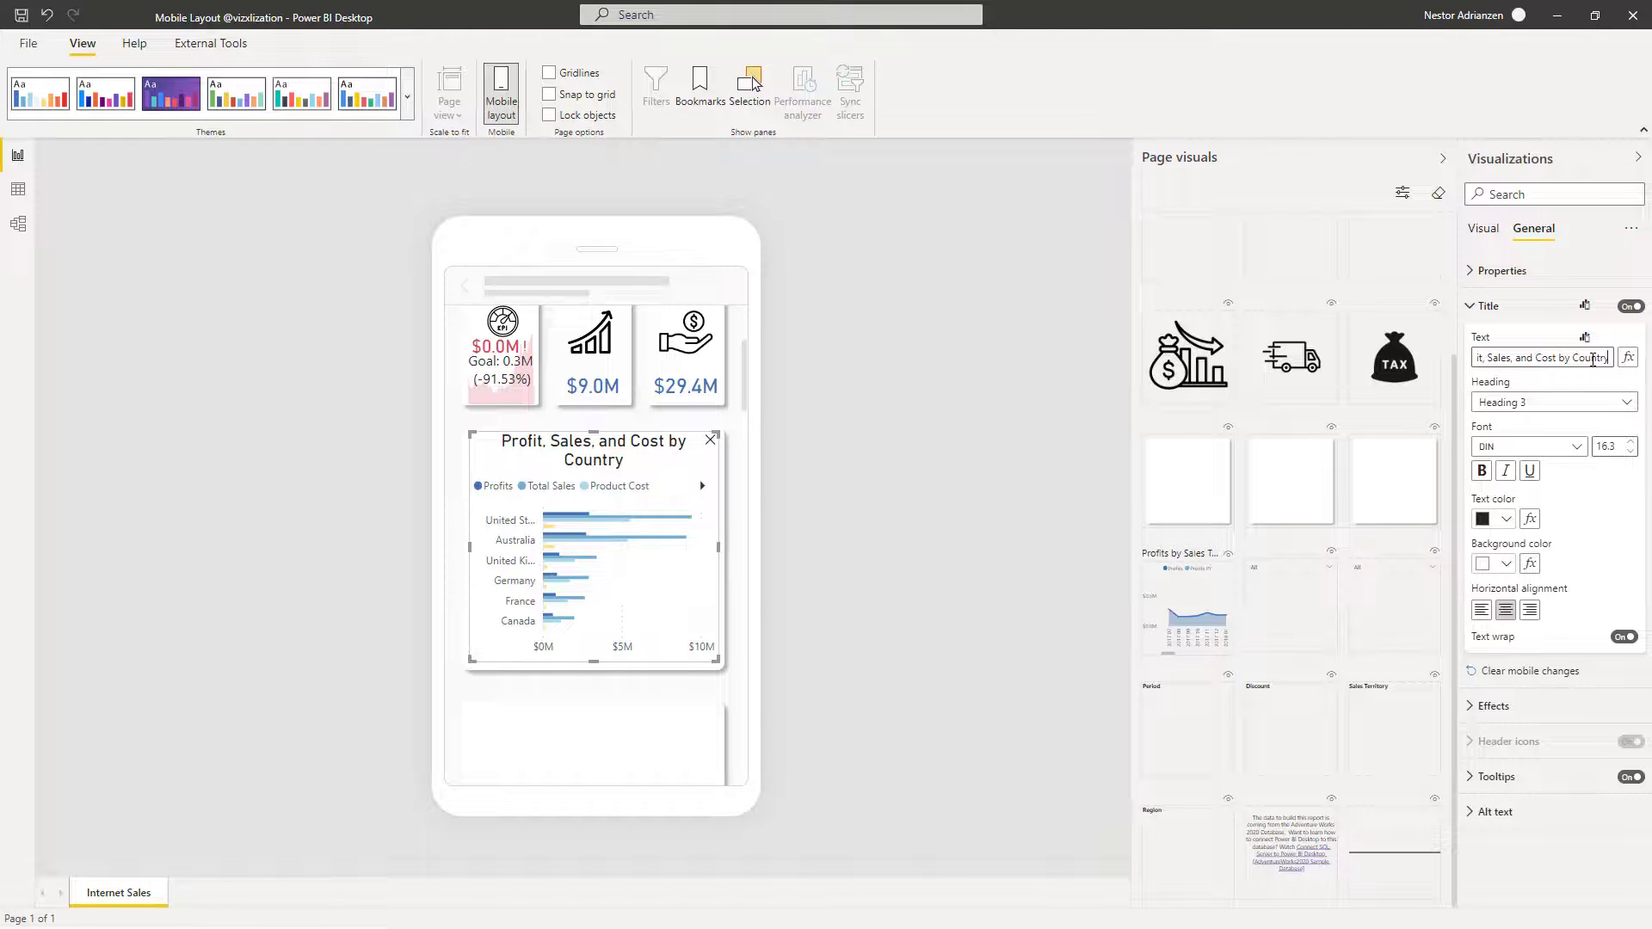
pyautogui.click(726, 685)
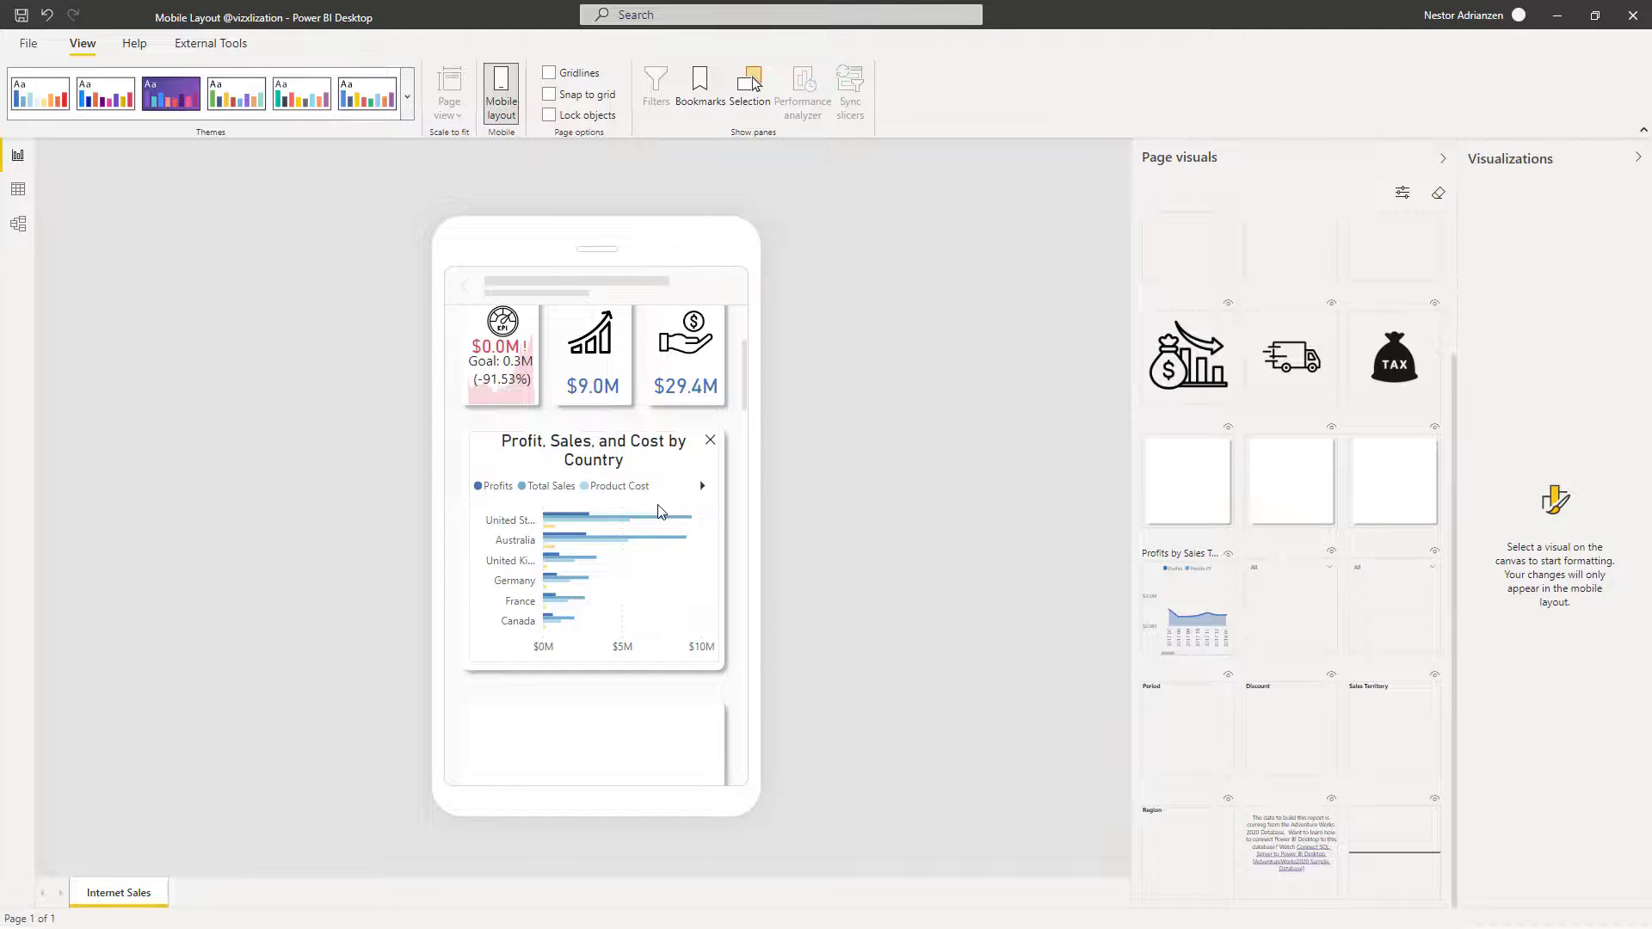
# Place the Profits by Sales Territory Group area chart in the empty slot, aligned to the left edge
pyautogui.scroll(-3, 646, 517)
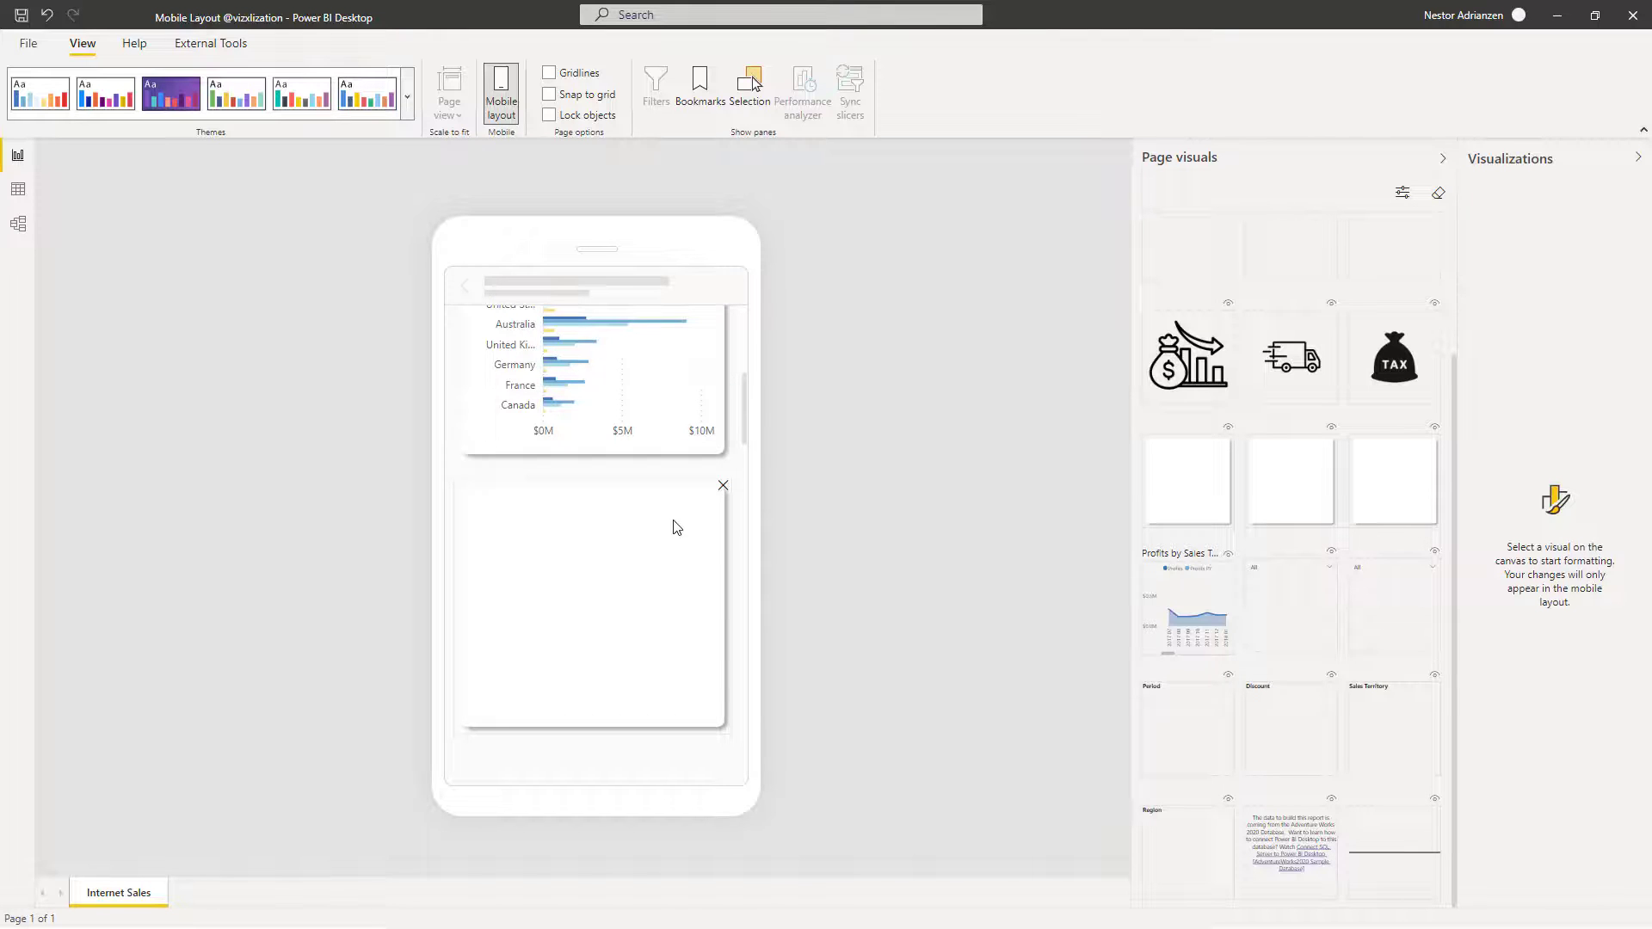
pyautogui.scroll(3, 665, 549)
pyautogui.scroll(-4, 664, 553)
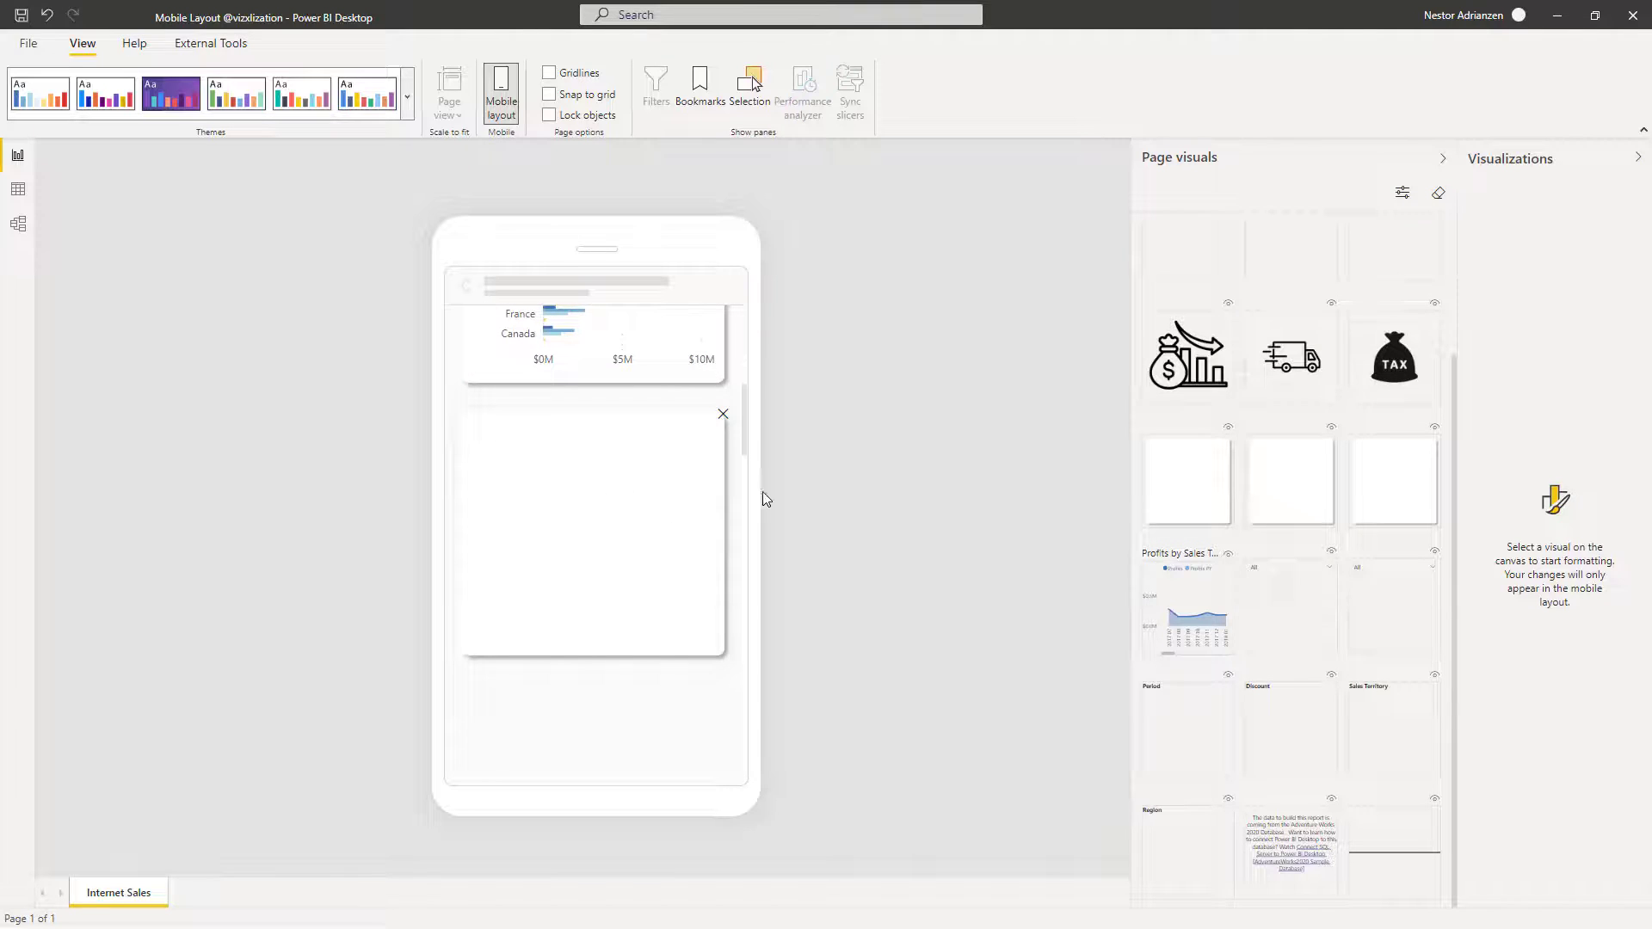
pyautogui.moveTo(1194, 623); pyautogui.dragTo(716, 636)
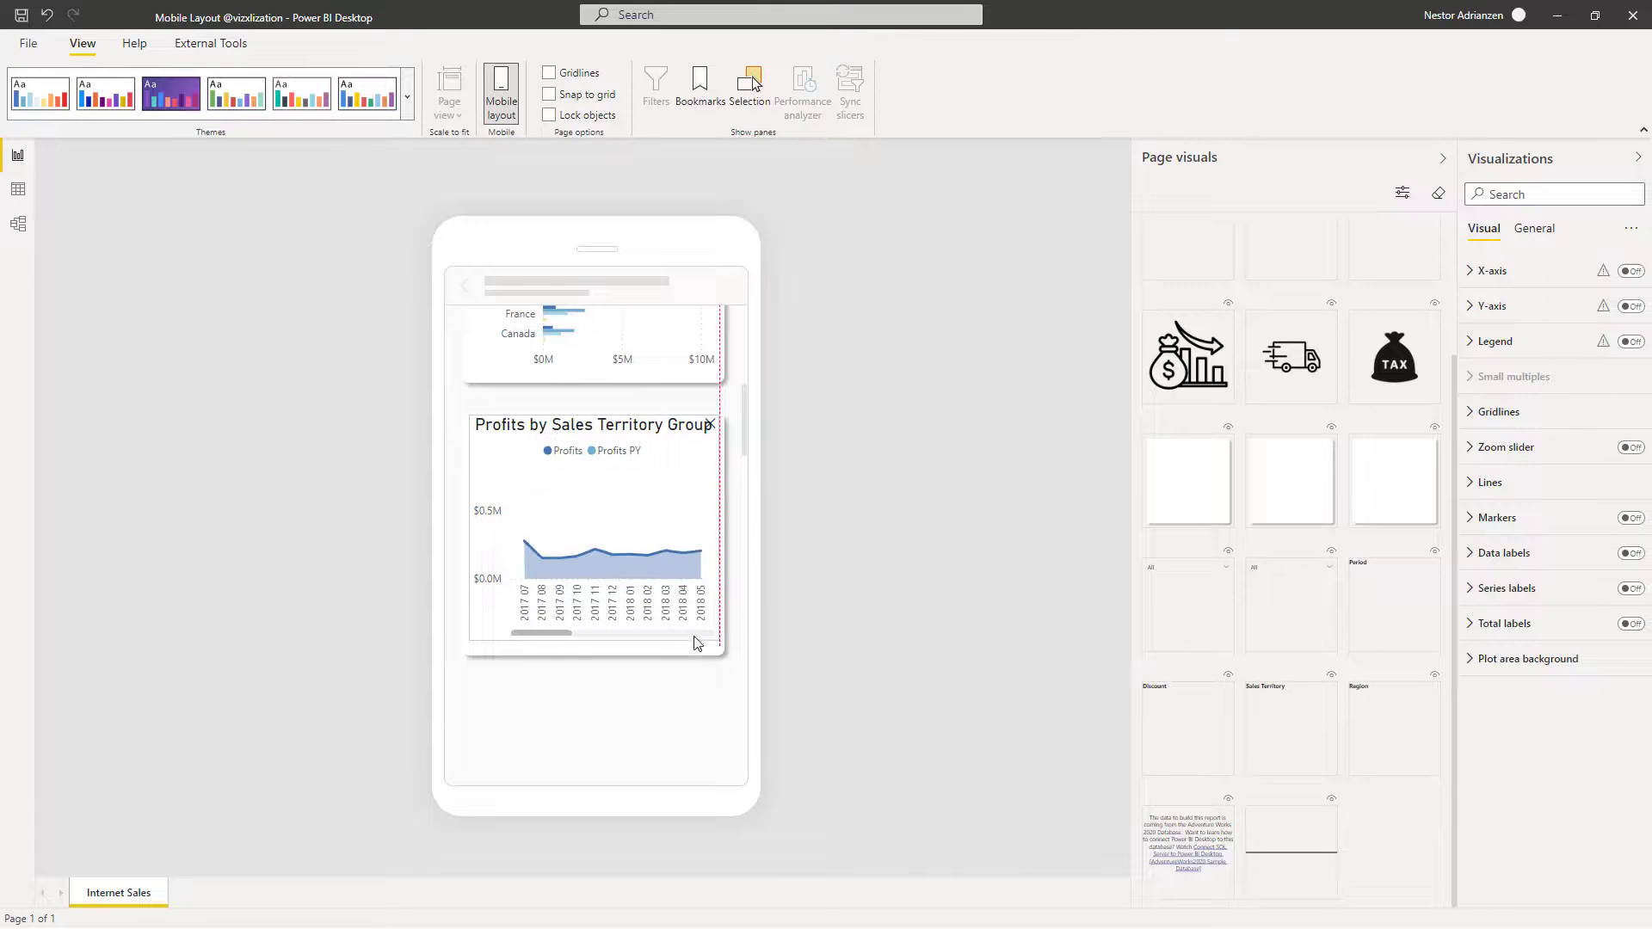
pyautogui.moveTo(561, 642); pyautogui.dragTo(650, 649)
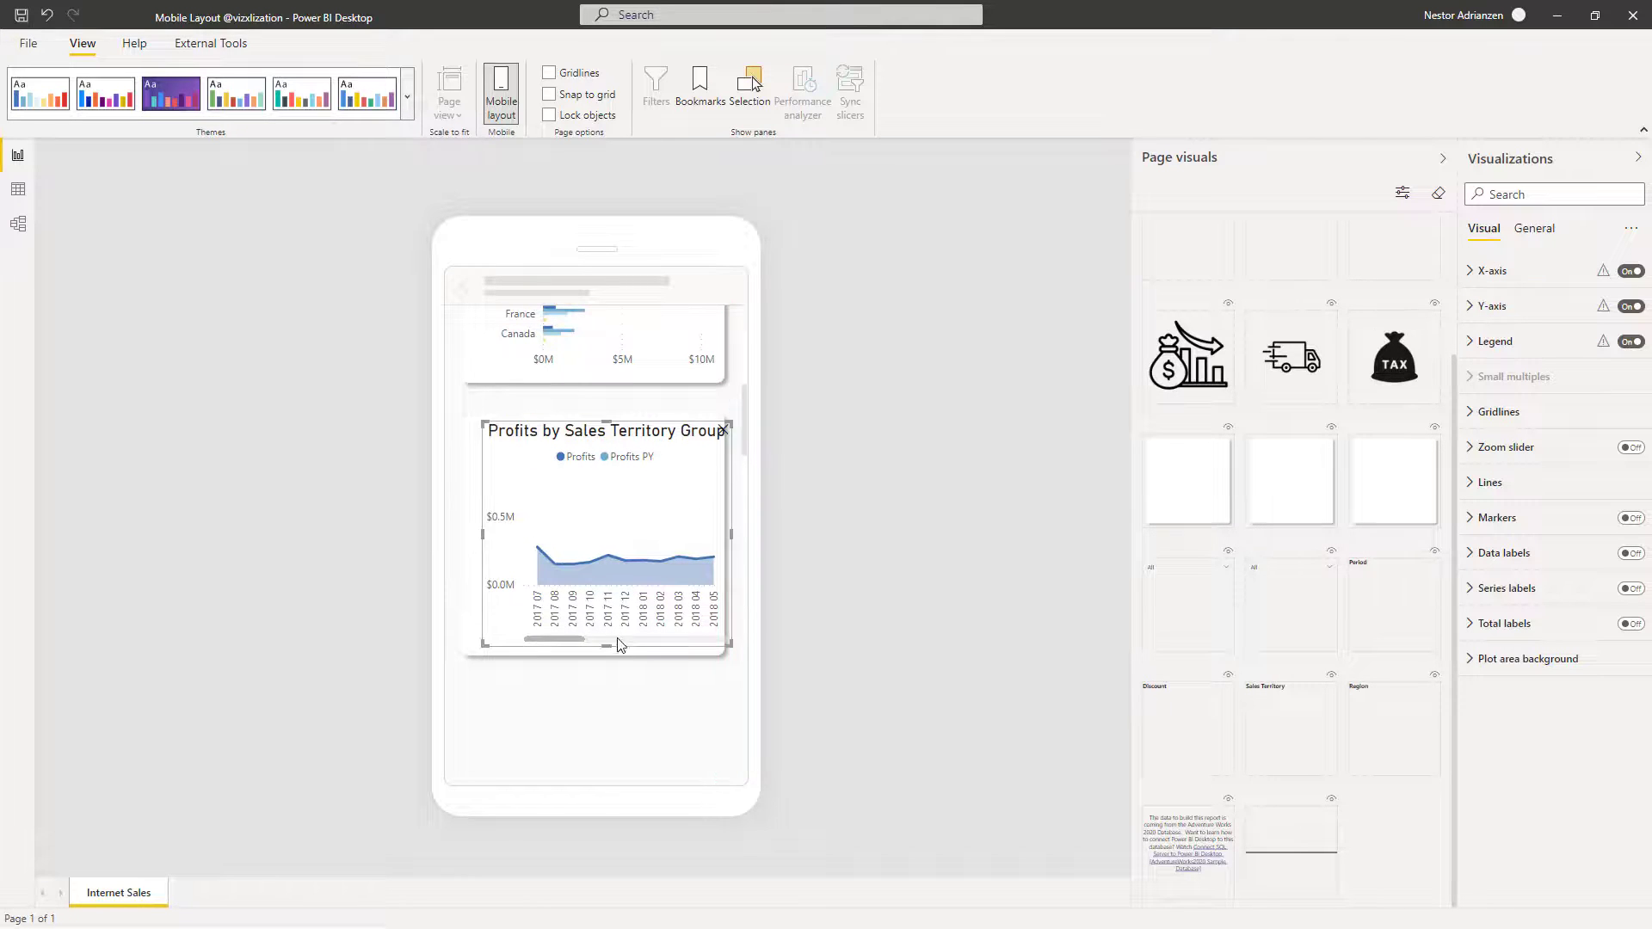
pyautogui.moveTo(648, 513); pyautogui.dragTo(639, 511)
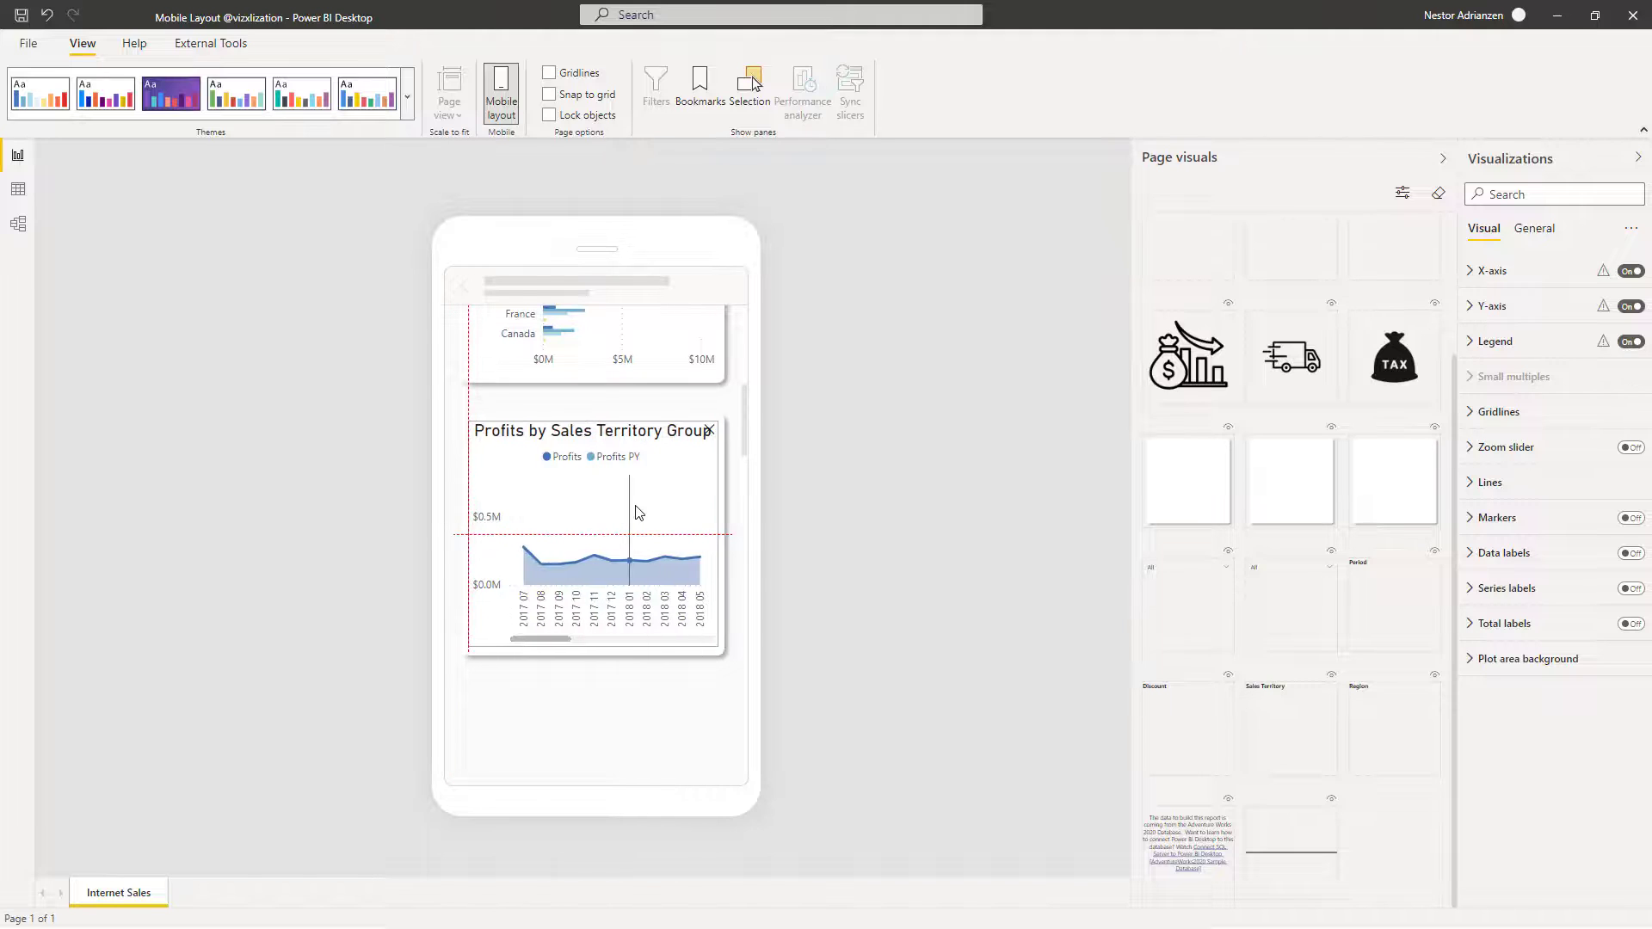
pyautogui.scroll(-3, 632, 506)
pyautogui.click(679, 482)
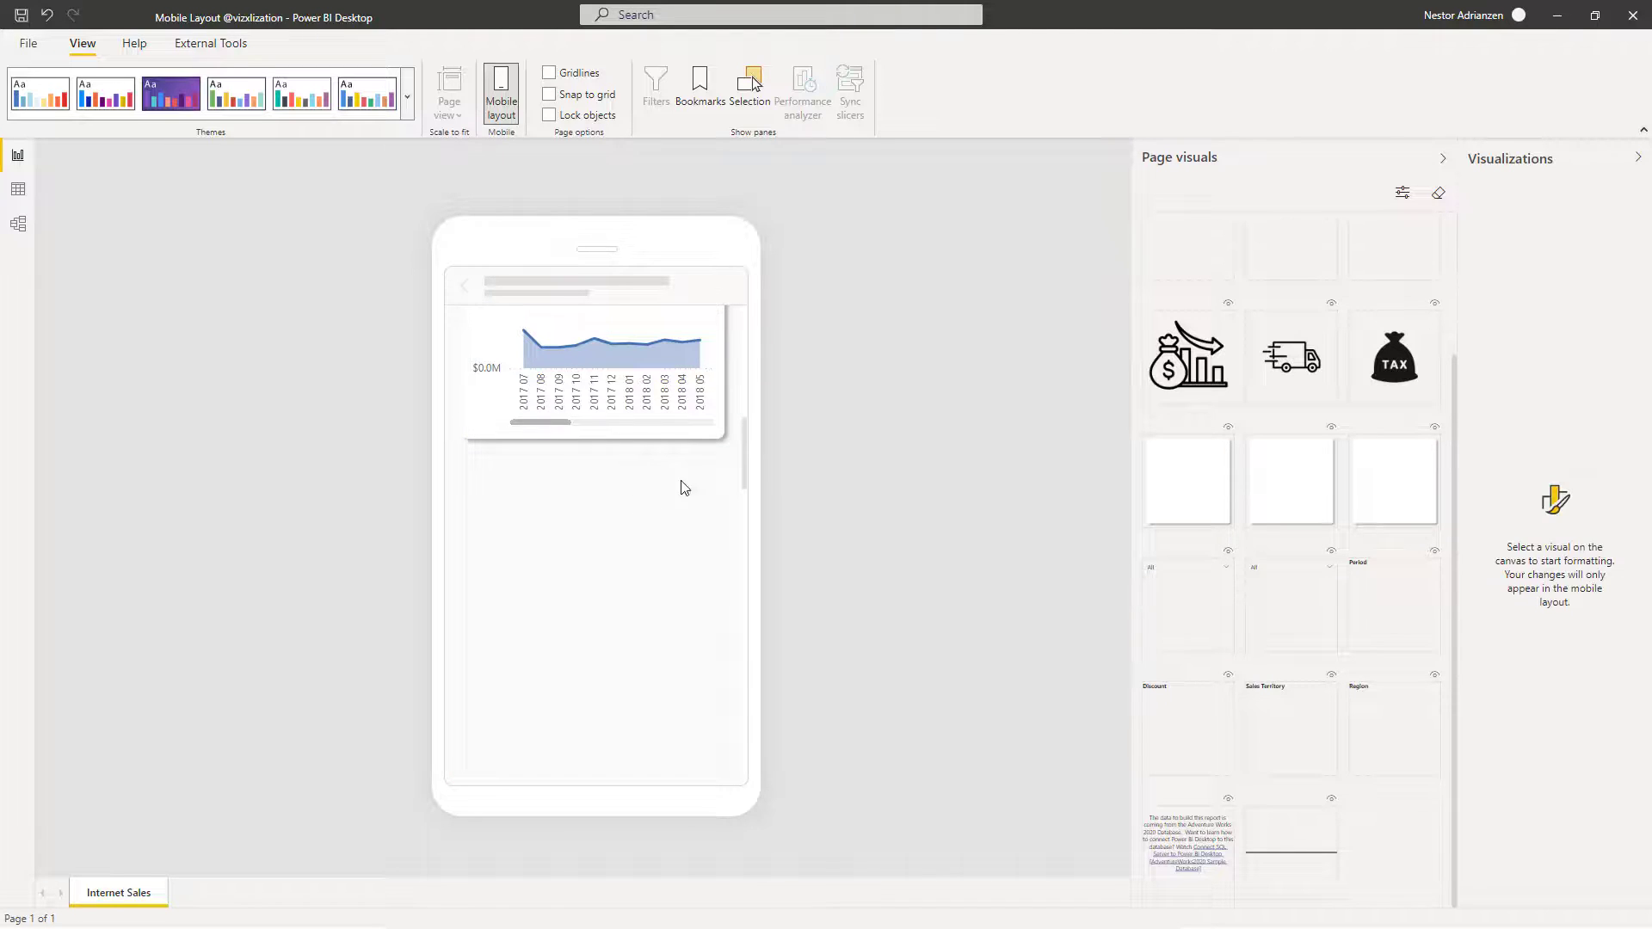
# Add a divider line under the profits chart with 85% border transparency
pyautogui.moveTo(1302, 852); pyautogui.dragTo(657, 471)
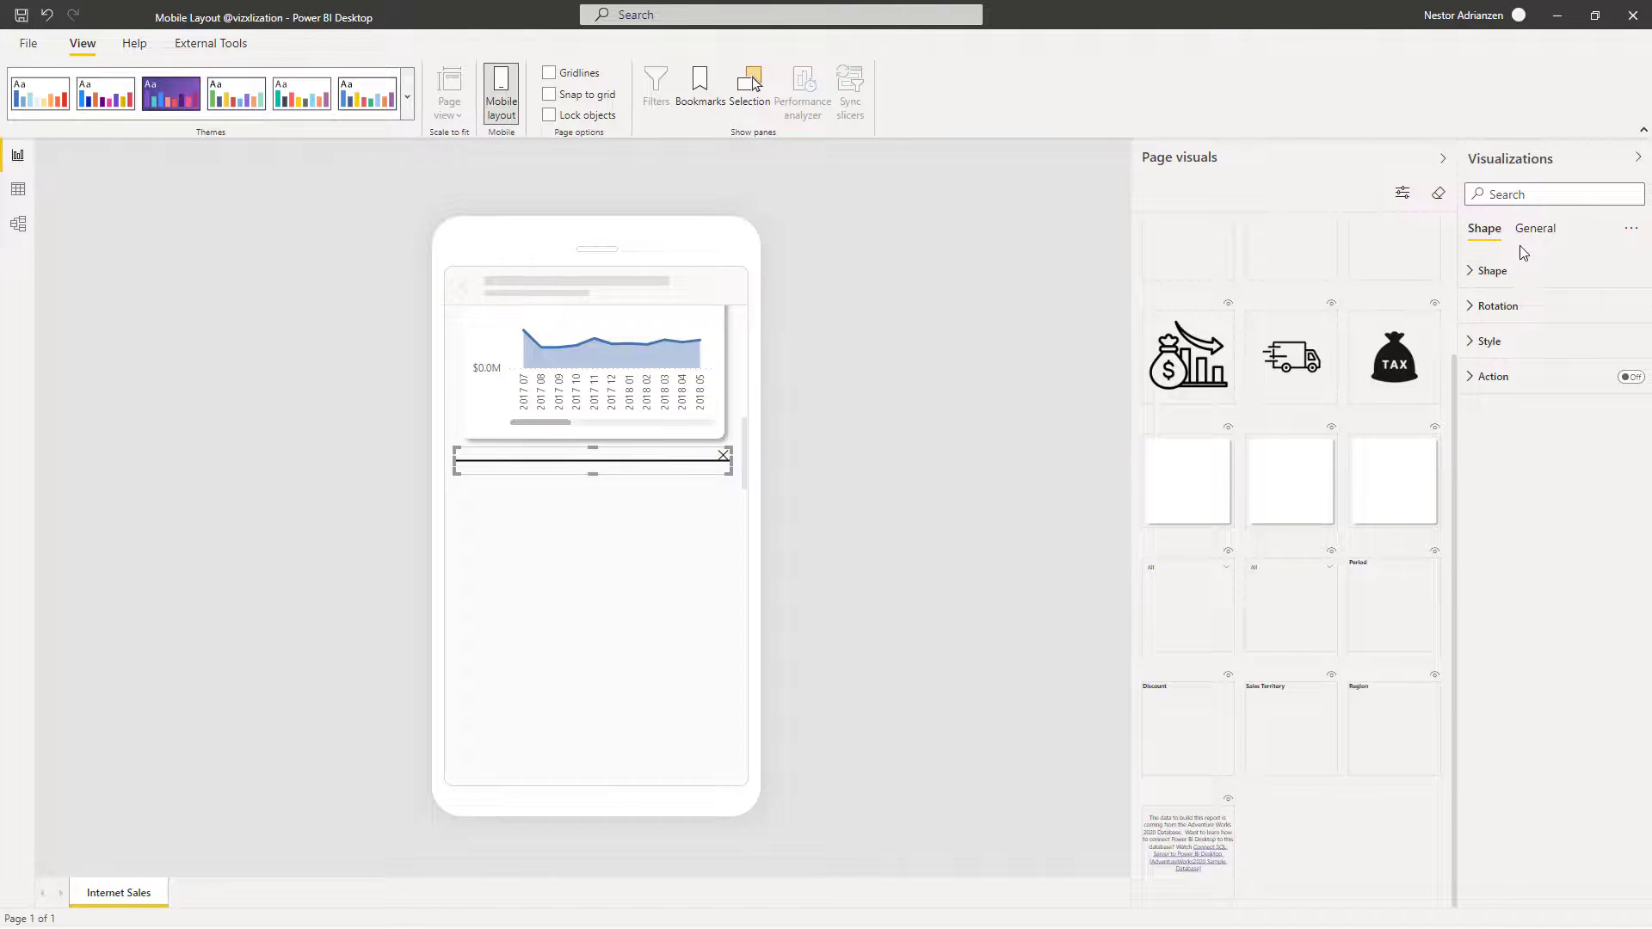
pyautogui.click(1482, 274)
pyautogui.click(1482, 272)
pyautogui.click(1484, 341)
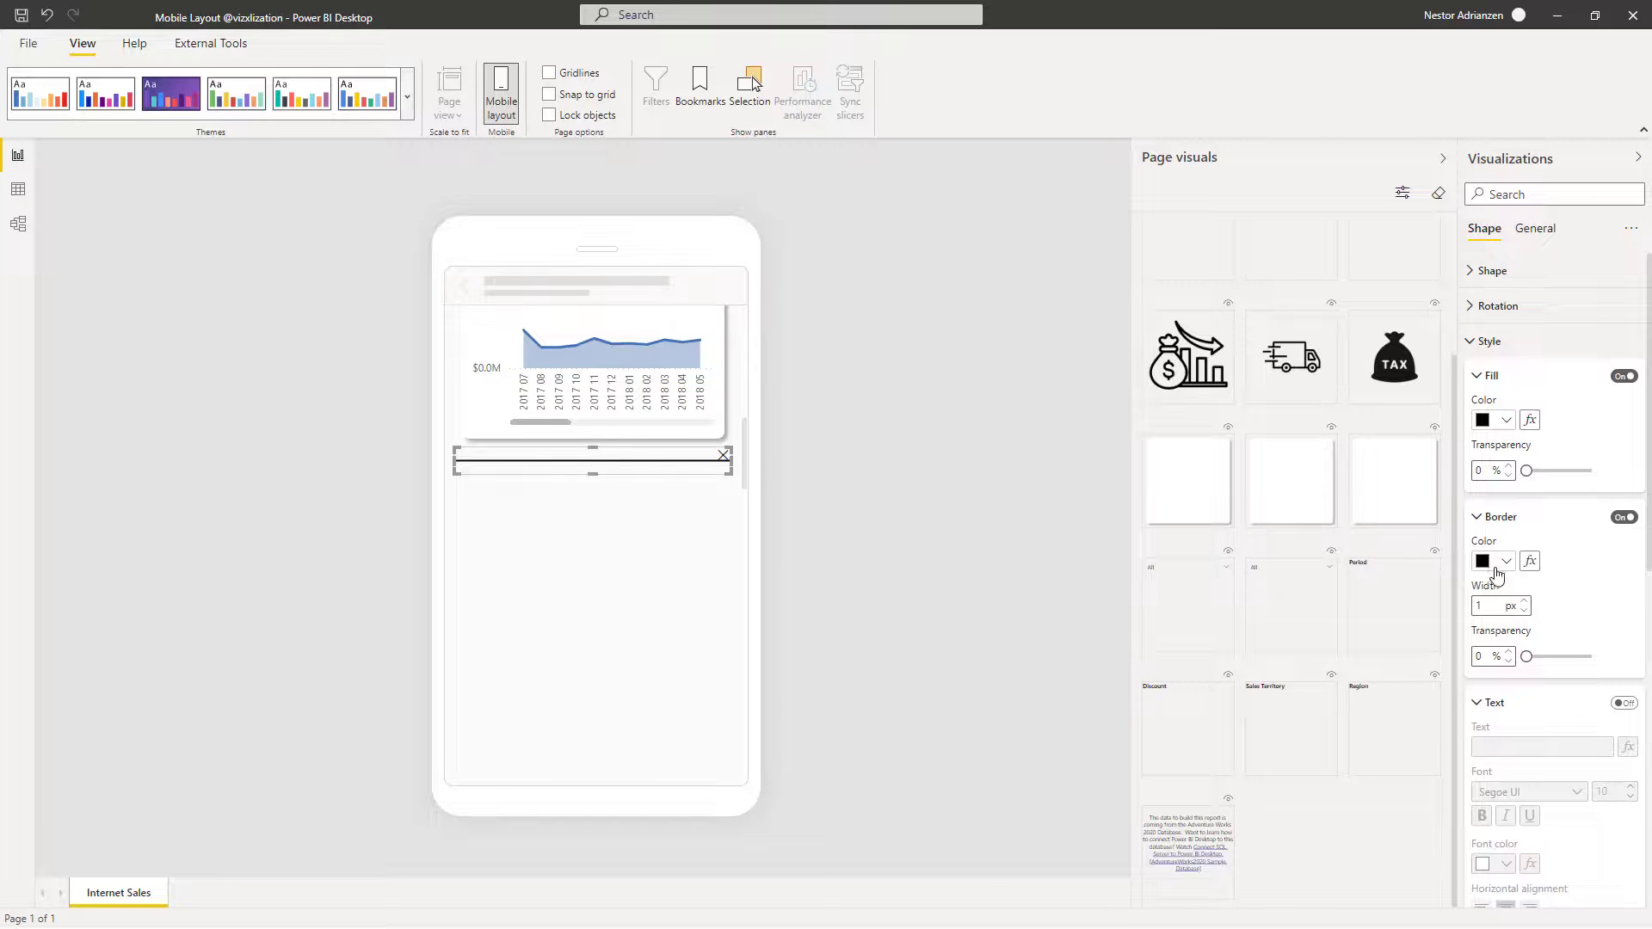
pyautogui.doubleClick(1479, 657)
pyautogui.write('85')
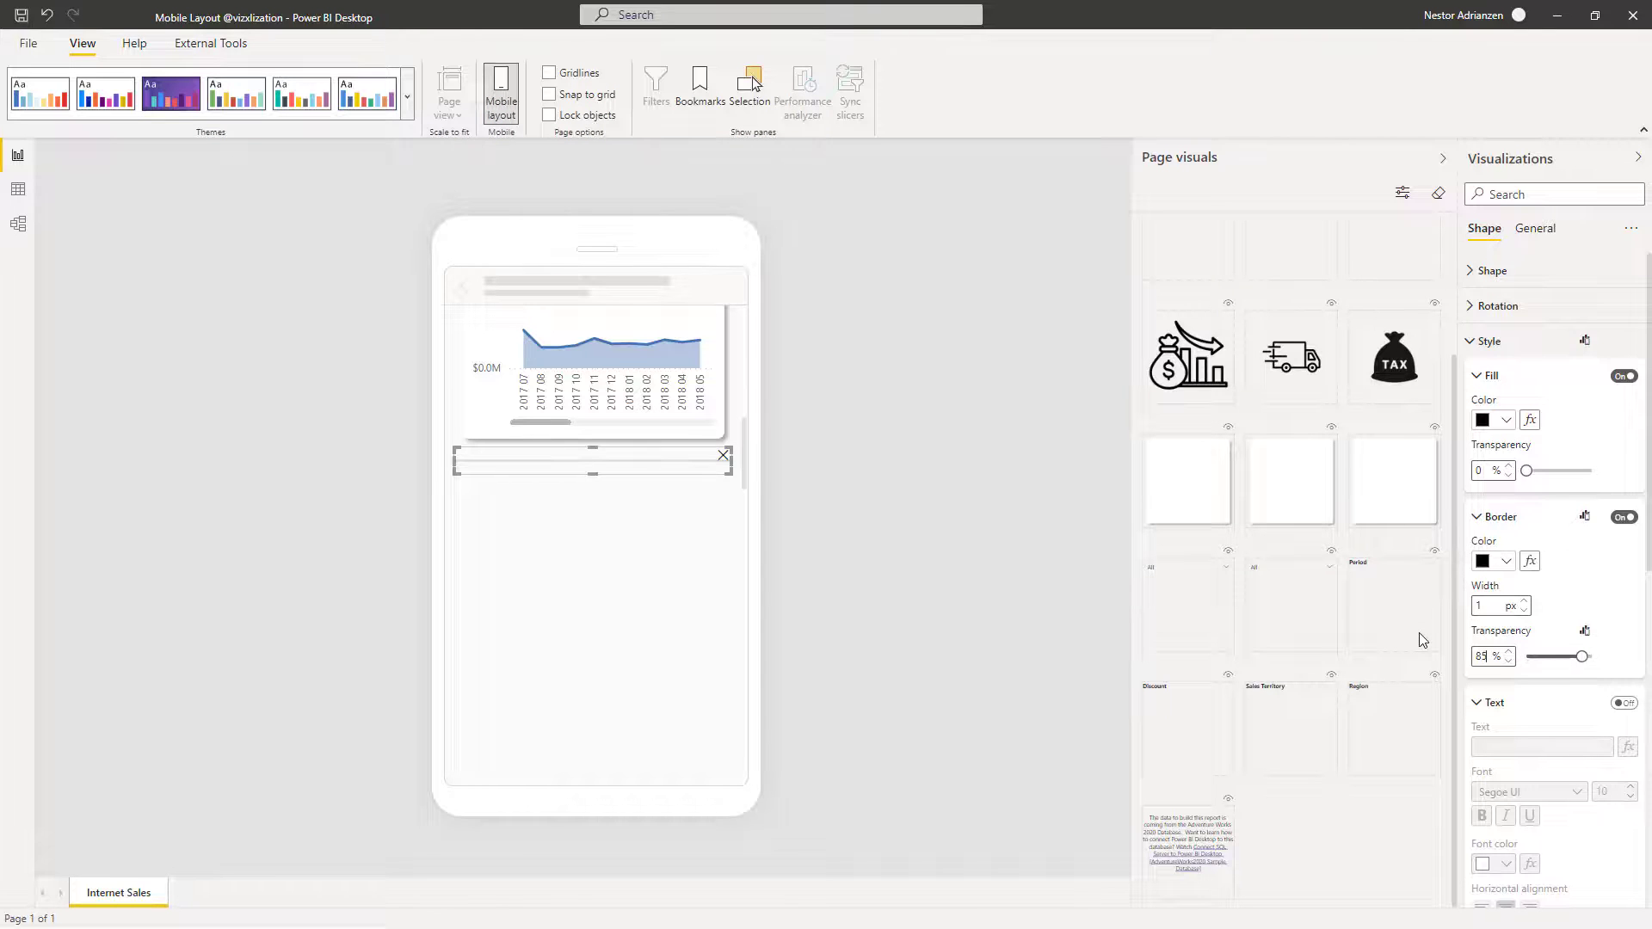
pyautogui.click(641, 594)
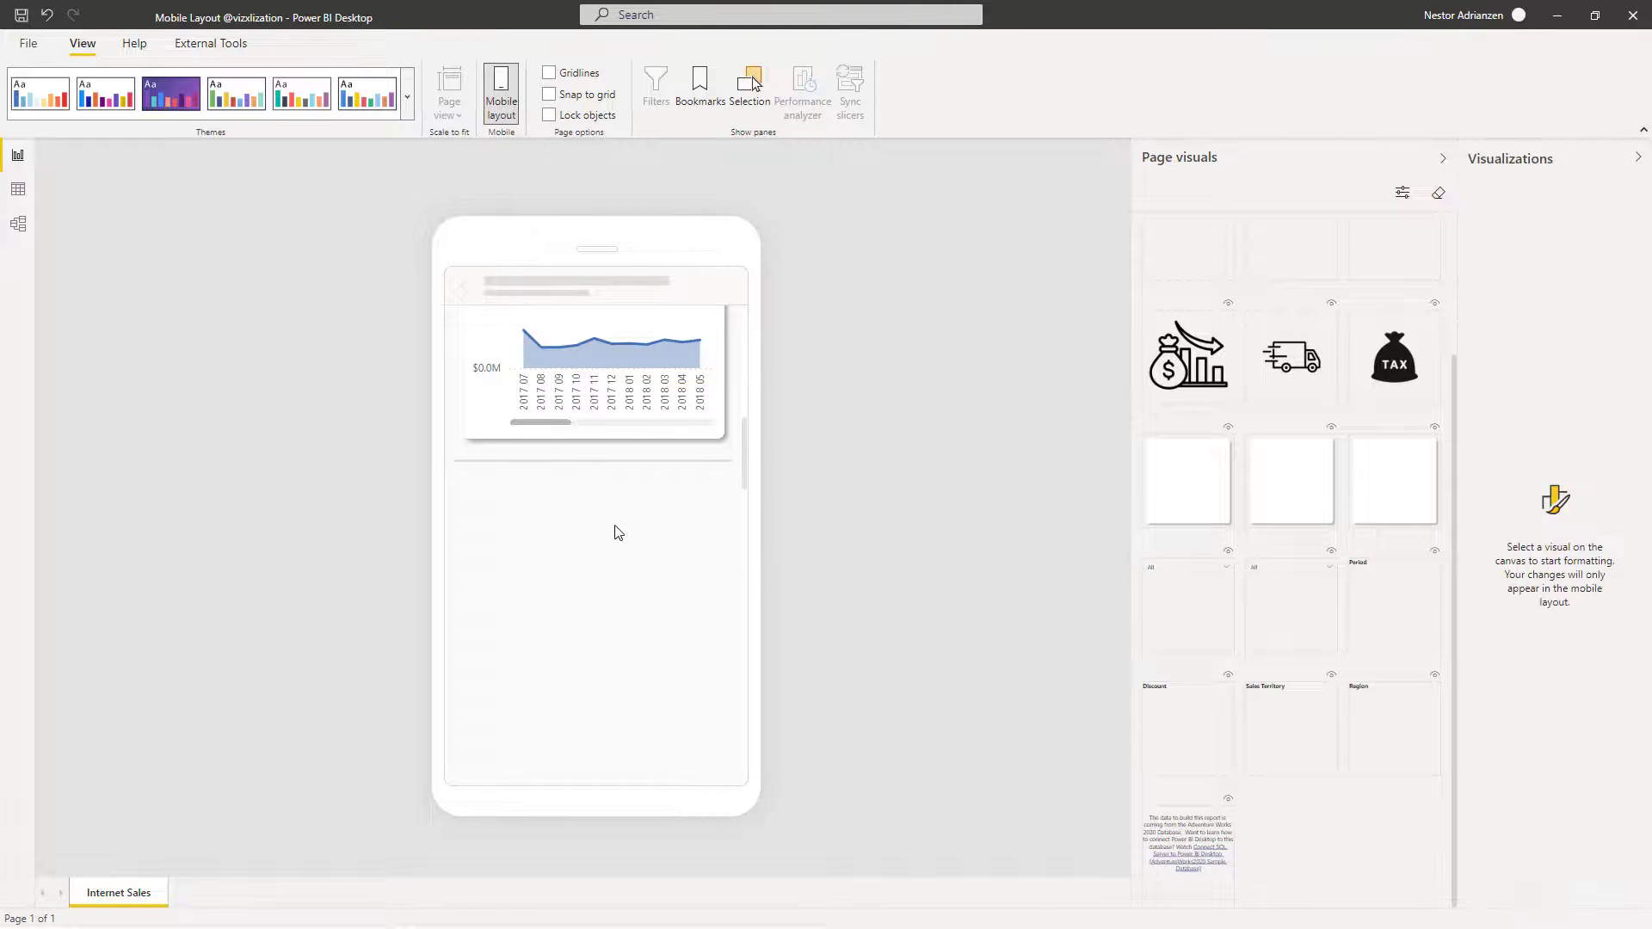
# Add the footer text box below the divider, make it taller, and append 'on my YouTube channel!'
pyautogui.moveTo(1179, 829); pyautogui.dragTo(740, 539)
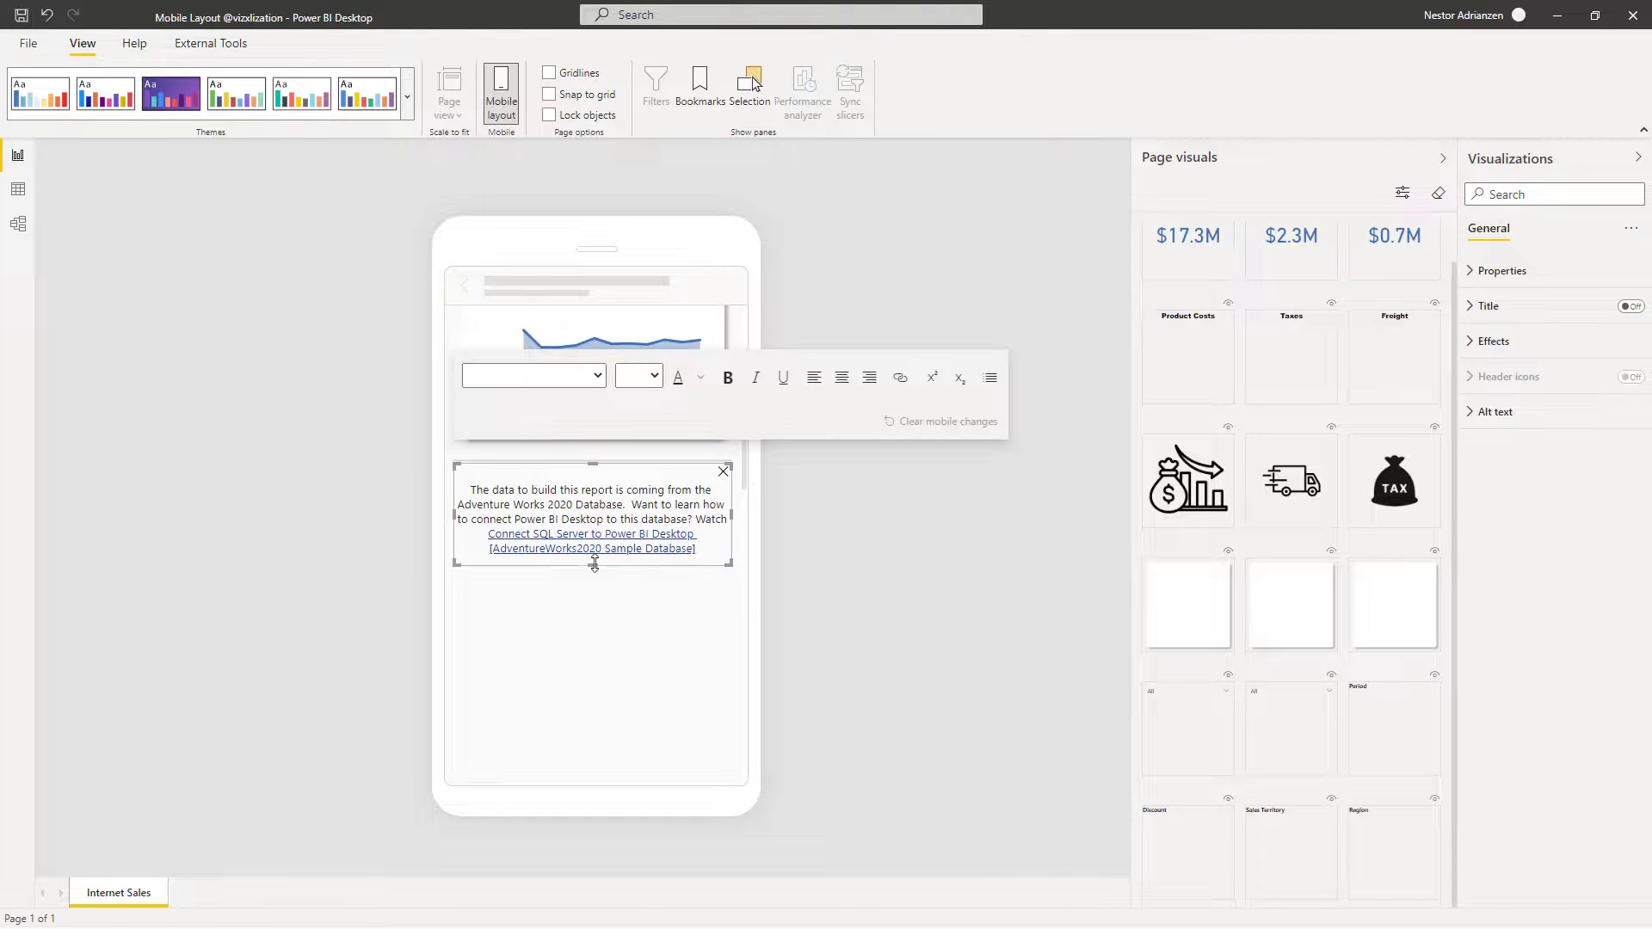
pyautogui.moveTo(592, 568); pyautogui.dragTo(592, 586)
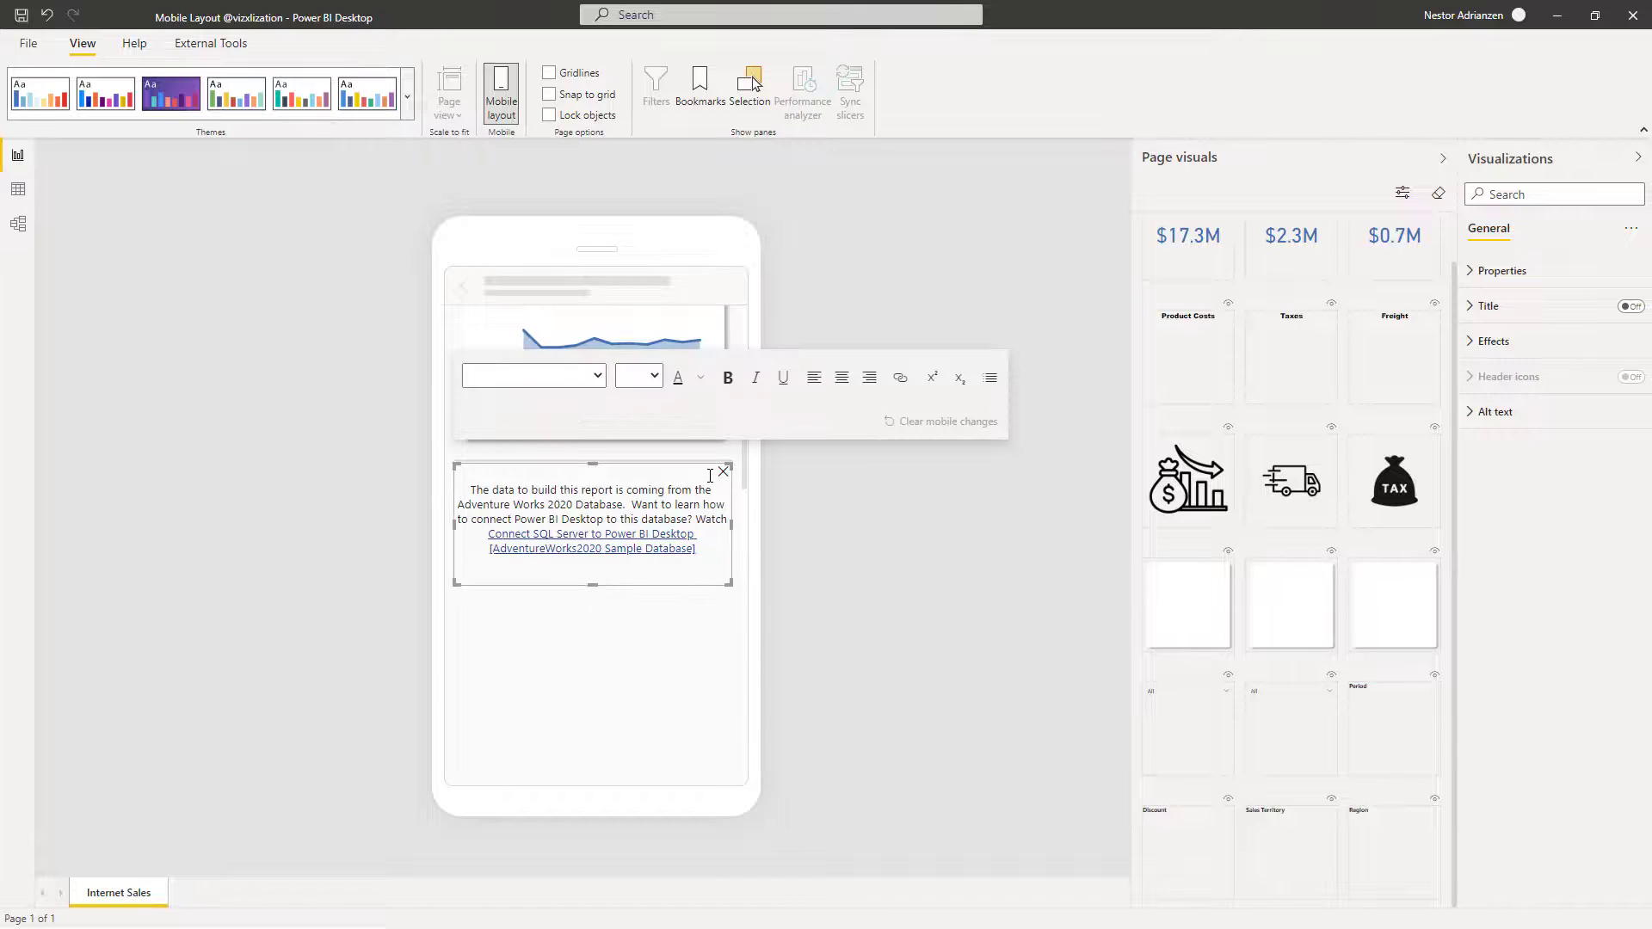
pyautogui.click(701, 556)
pyautogui.write('on my ')
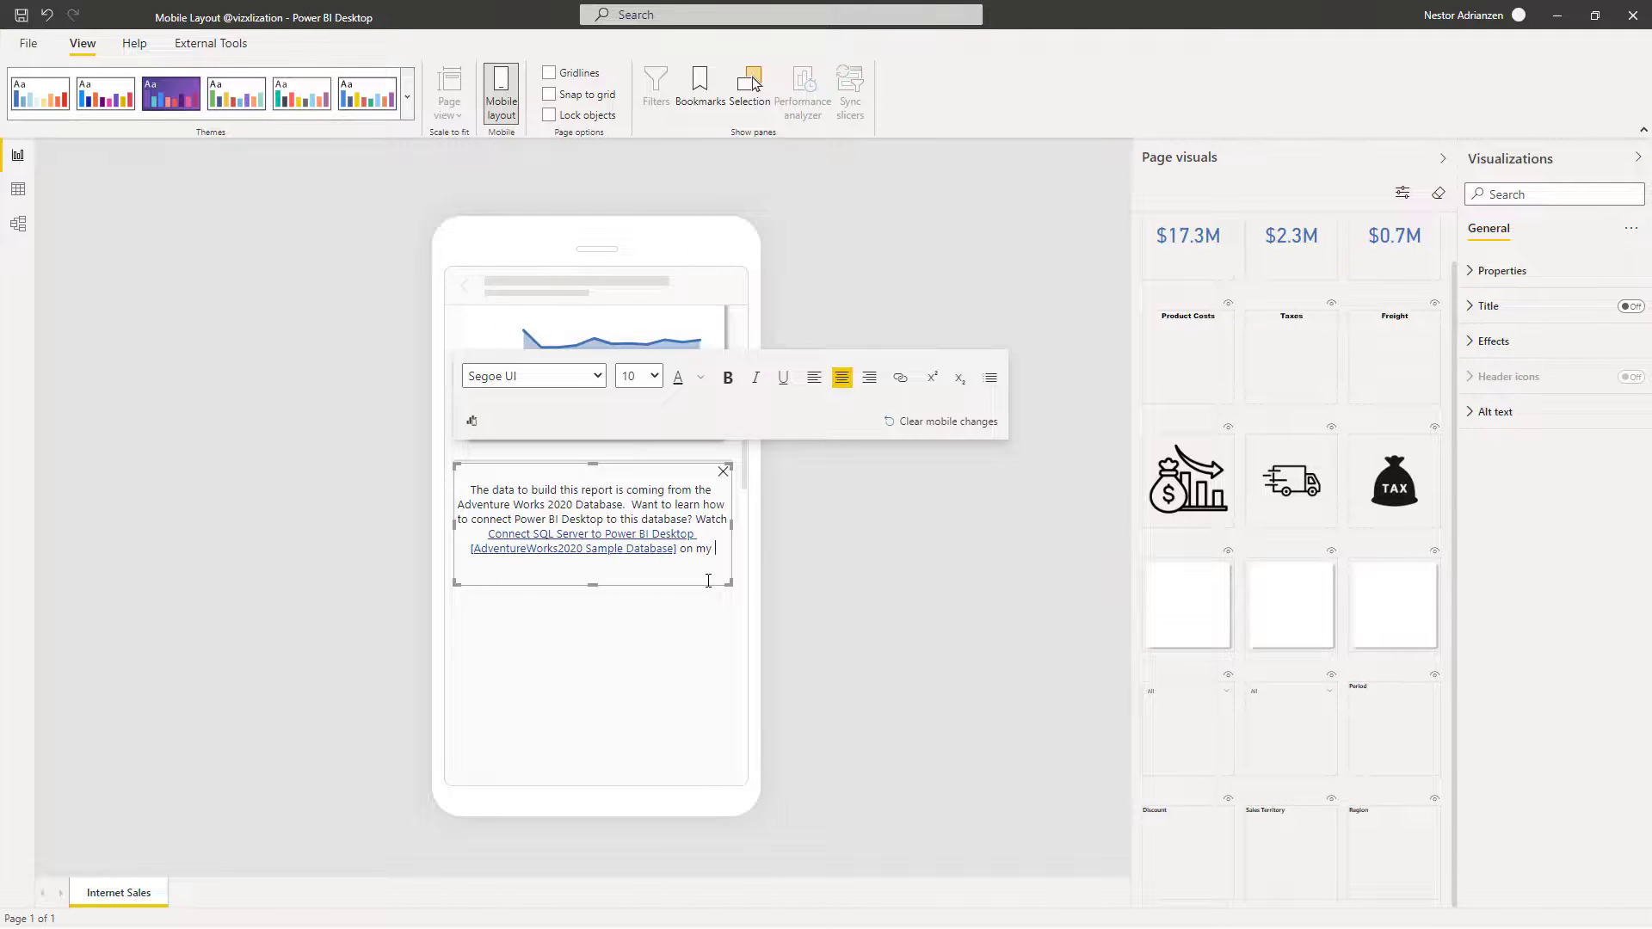
pyautogui.write('YouT')
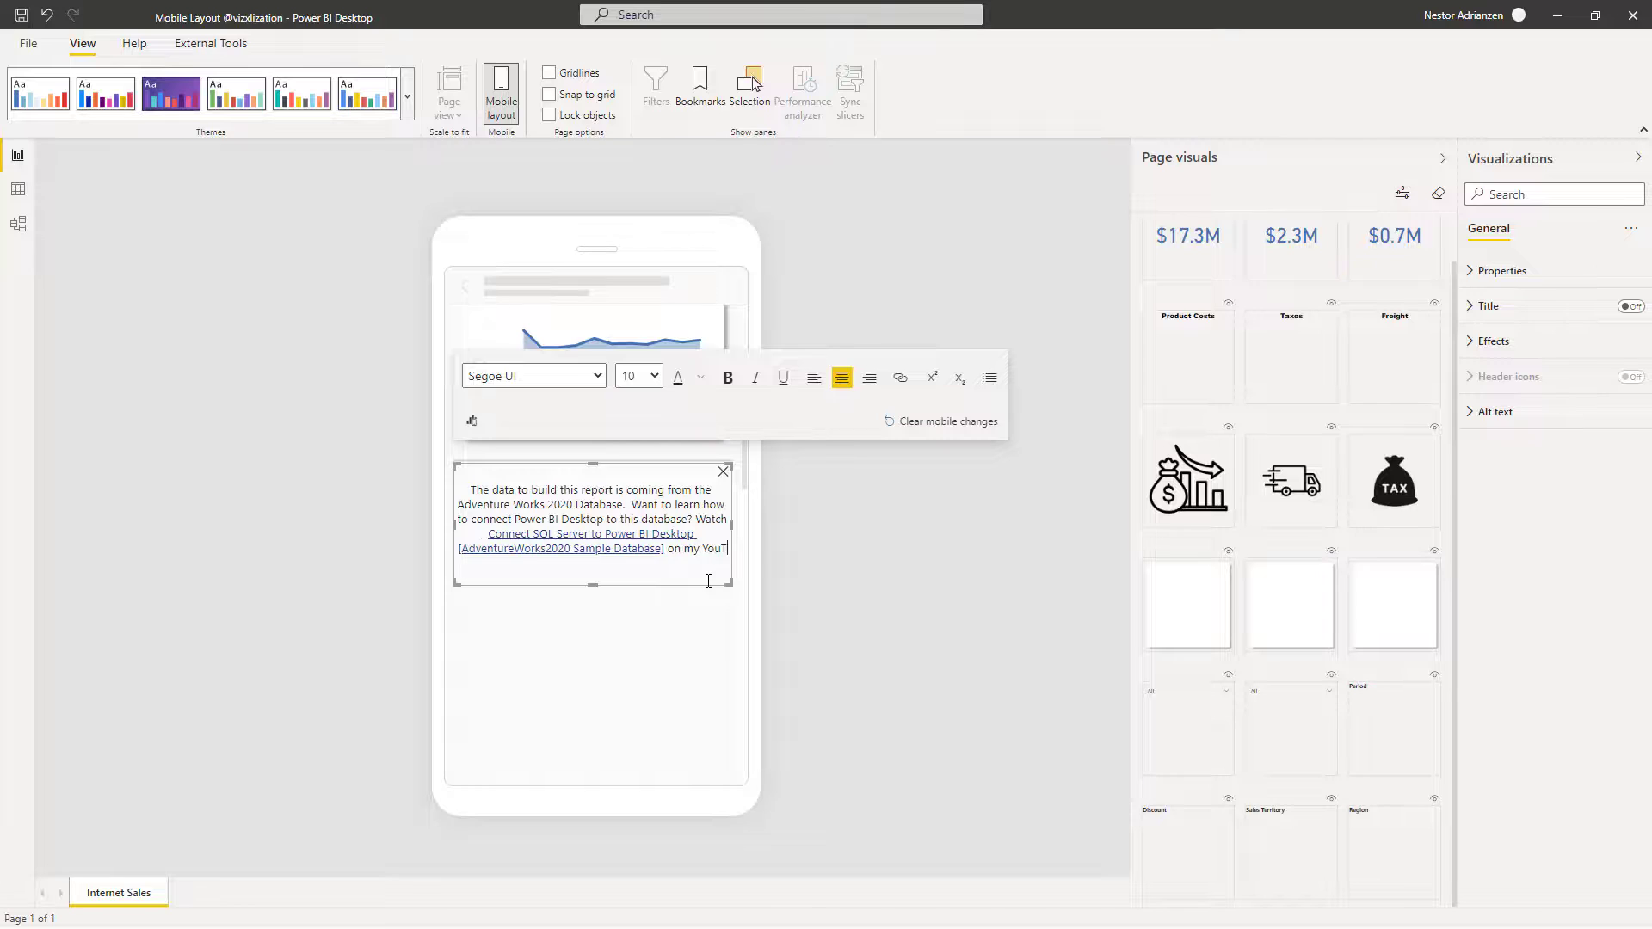
pyautogui.write('ube C')
pyautogui.press('BackSpace')
pyautogui.write('channel!')
pyautogui.click(670, 636)
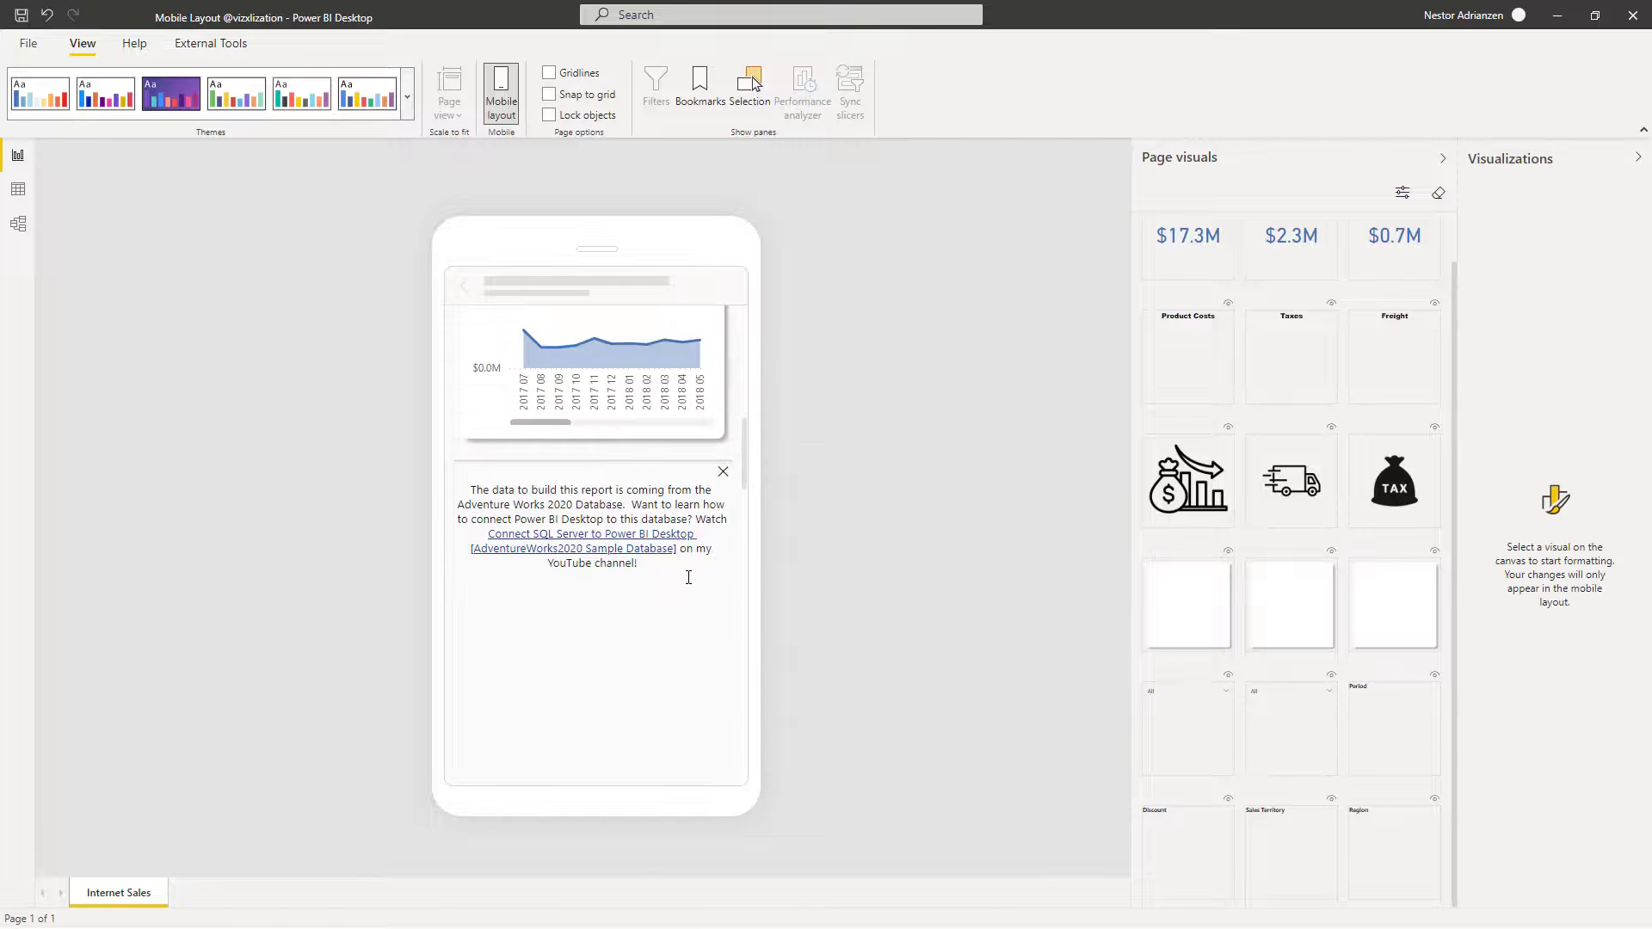
pyautogui.scroll(10, 676, 574)
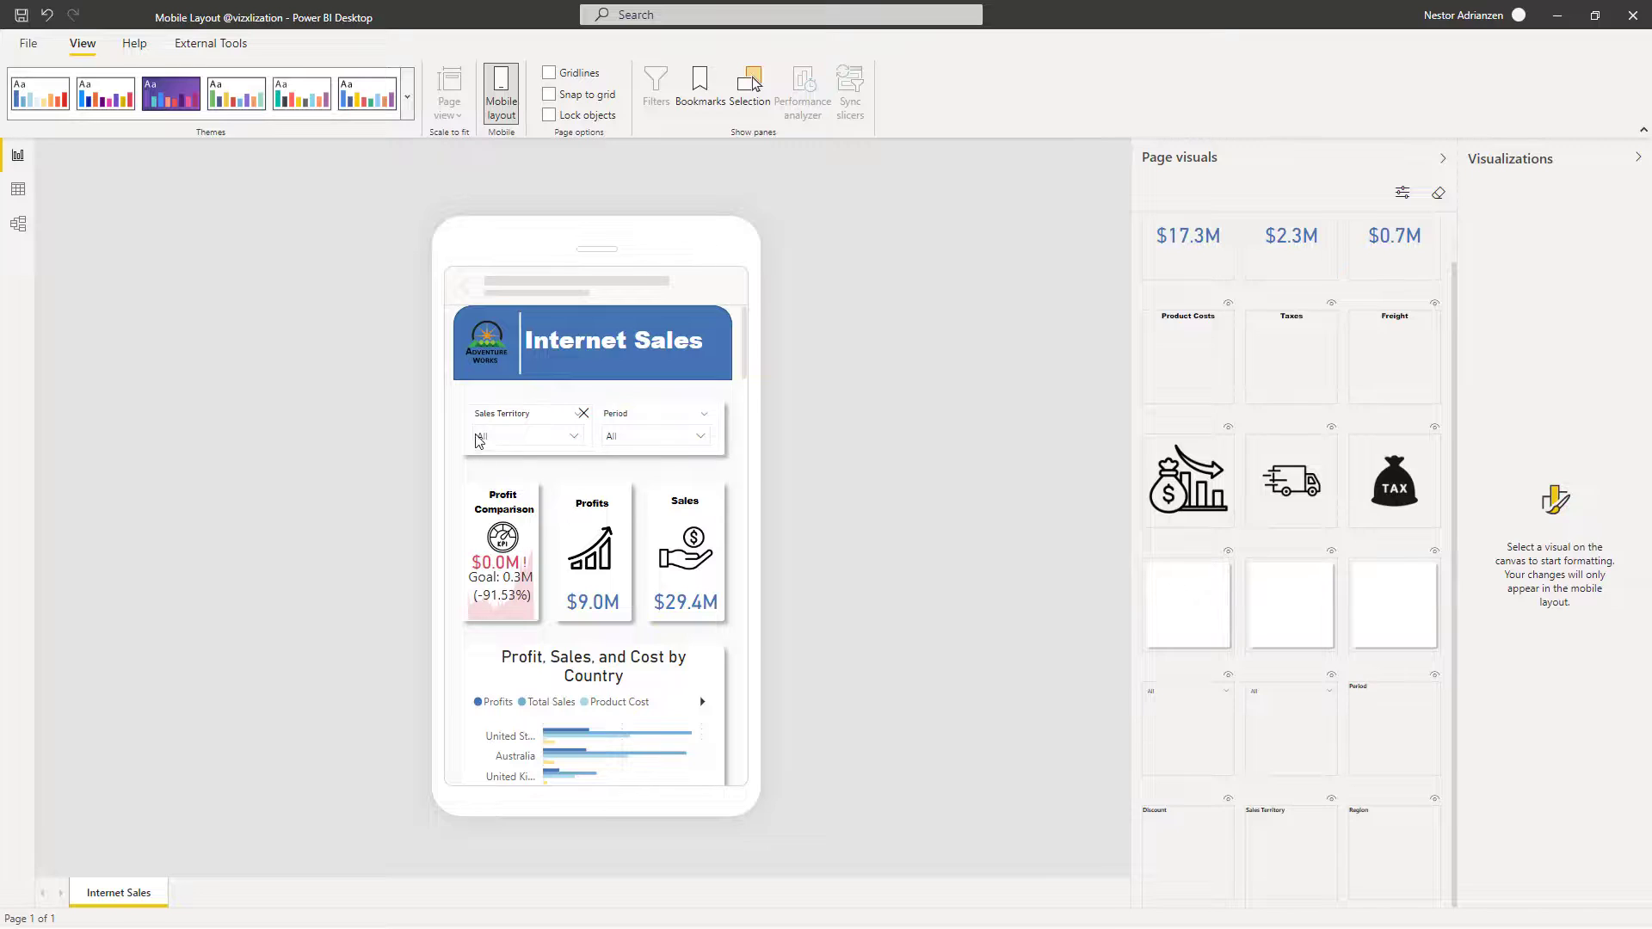
pyautogui.scroll(-1, 533, 504)
pyautogui.scroll(-3, 533, 503)
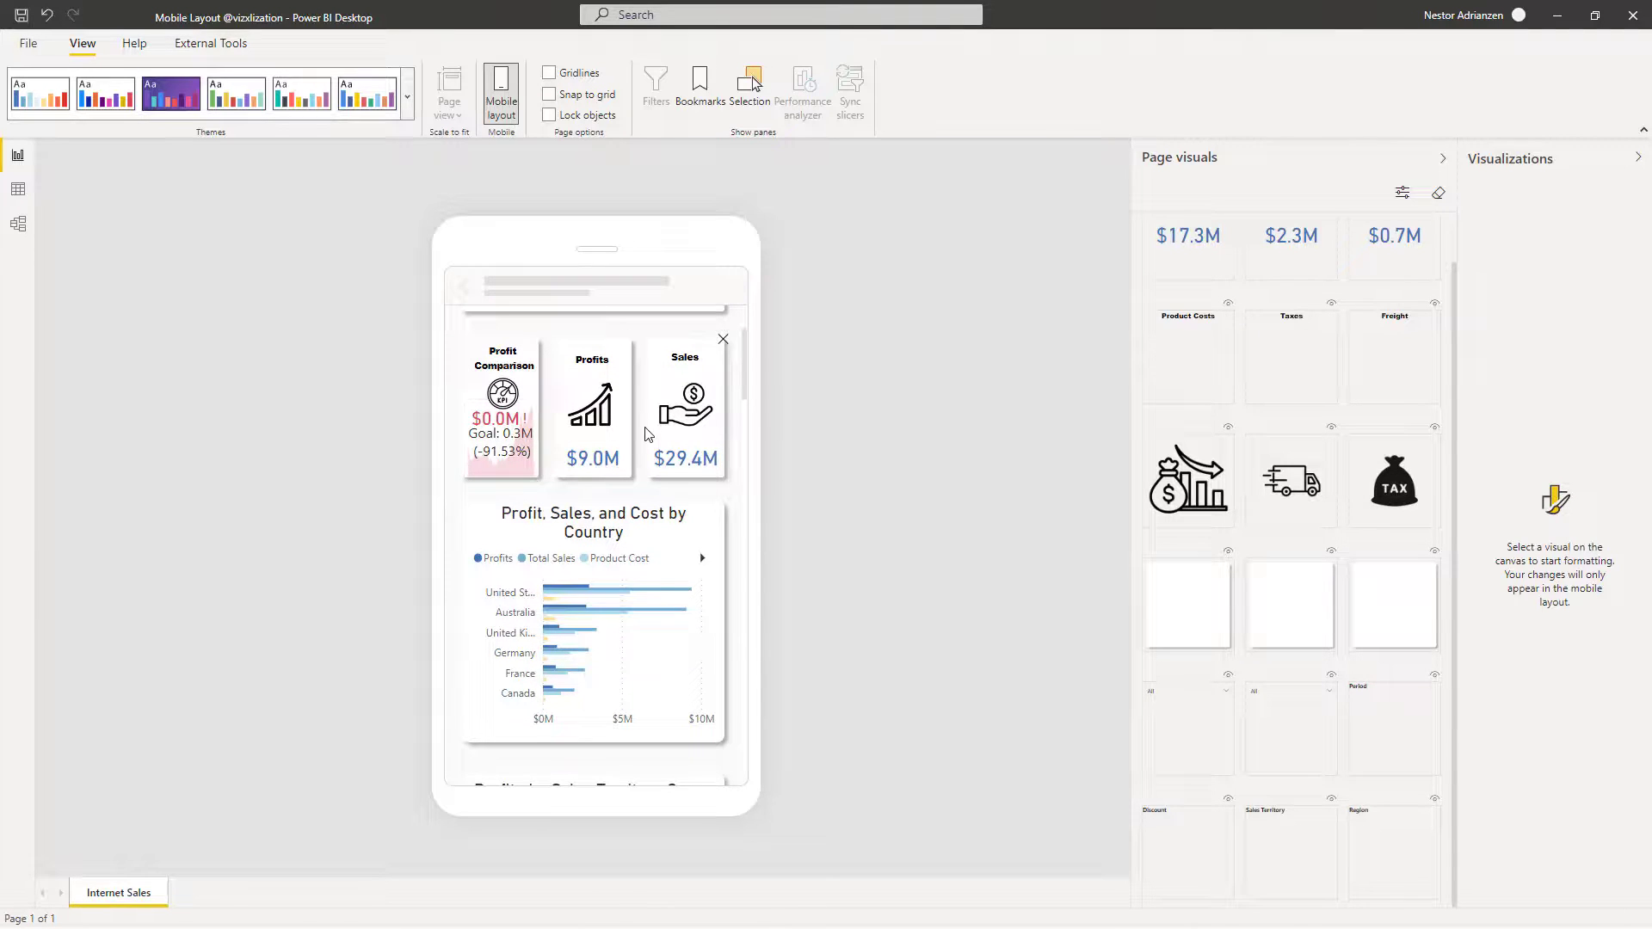
pyautogui.scroll(-2, 645, 435)
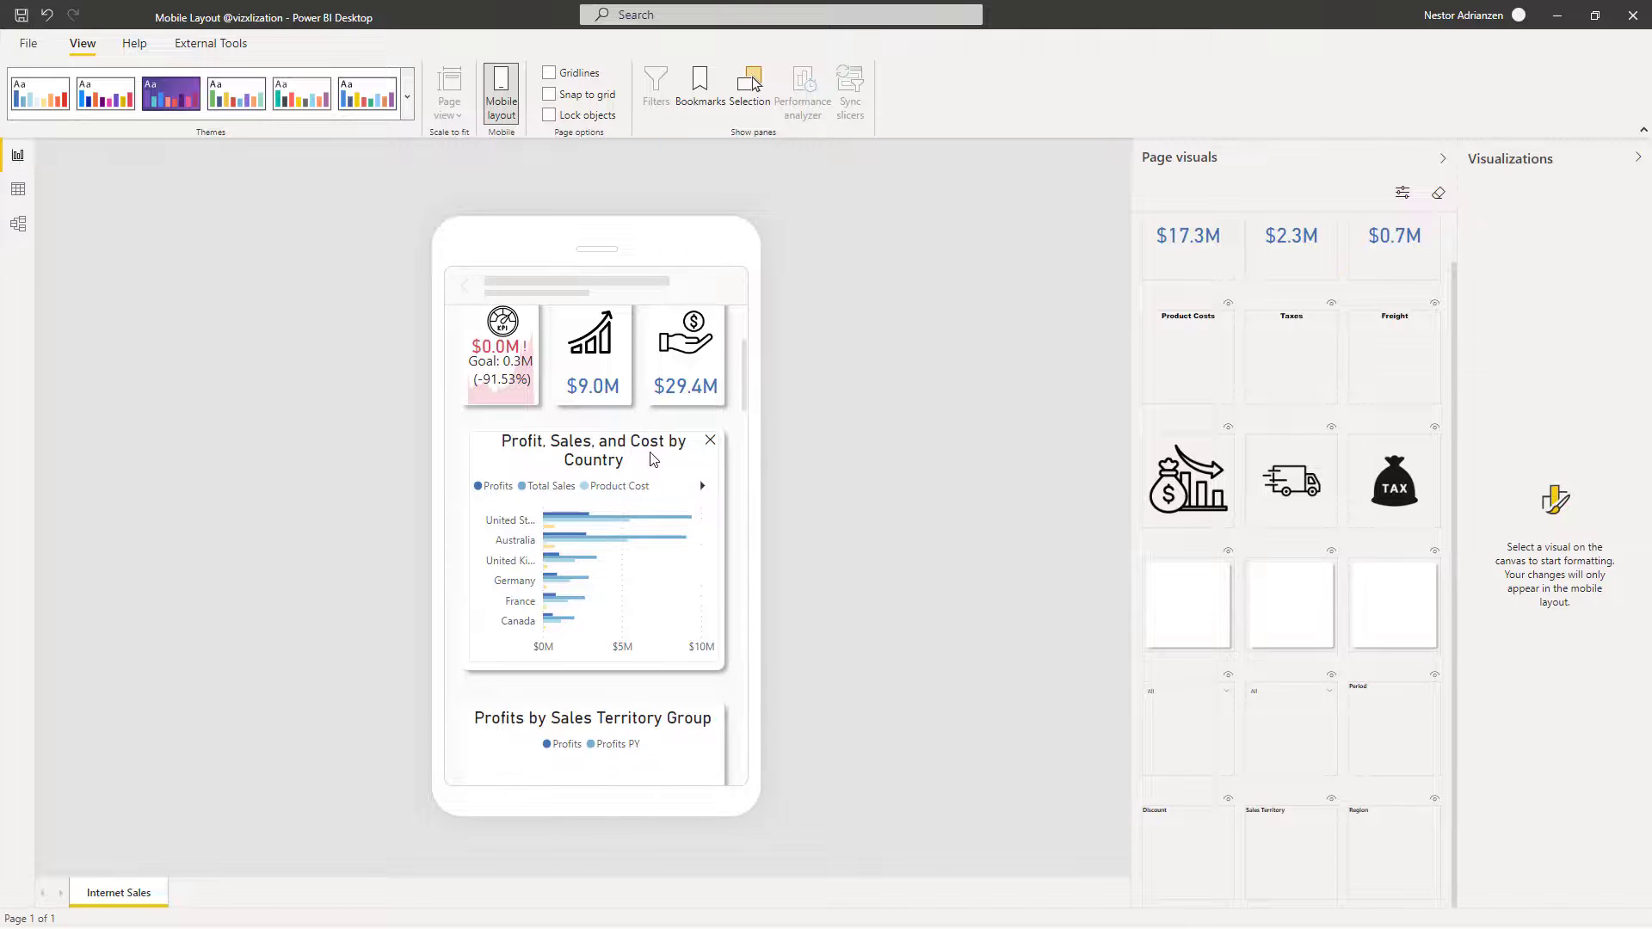
pyautogui.scroll(-8, 655, 456)
pyautogui.scroll(-4, 654, 463)
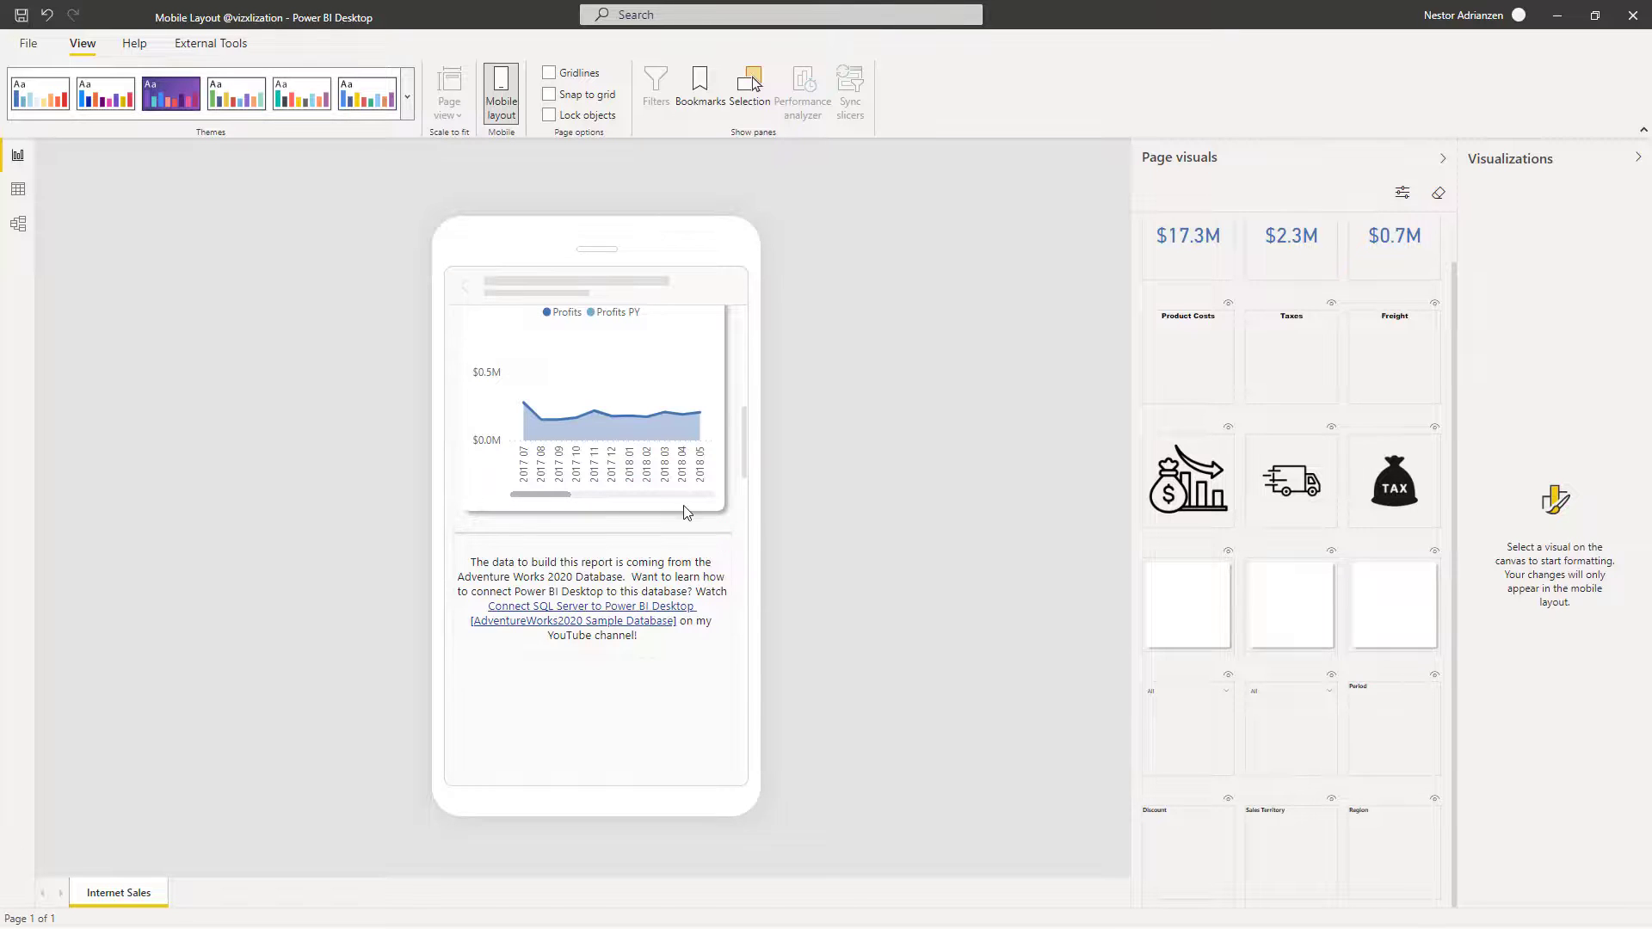
pyautogui.scroll(14, 656, 490)
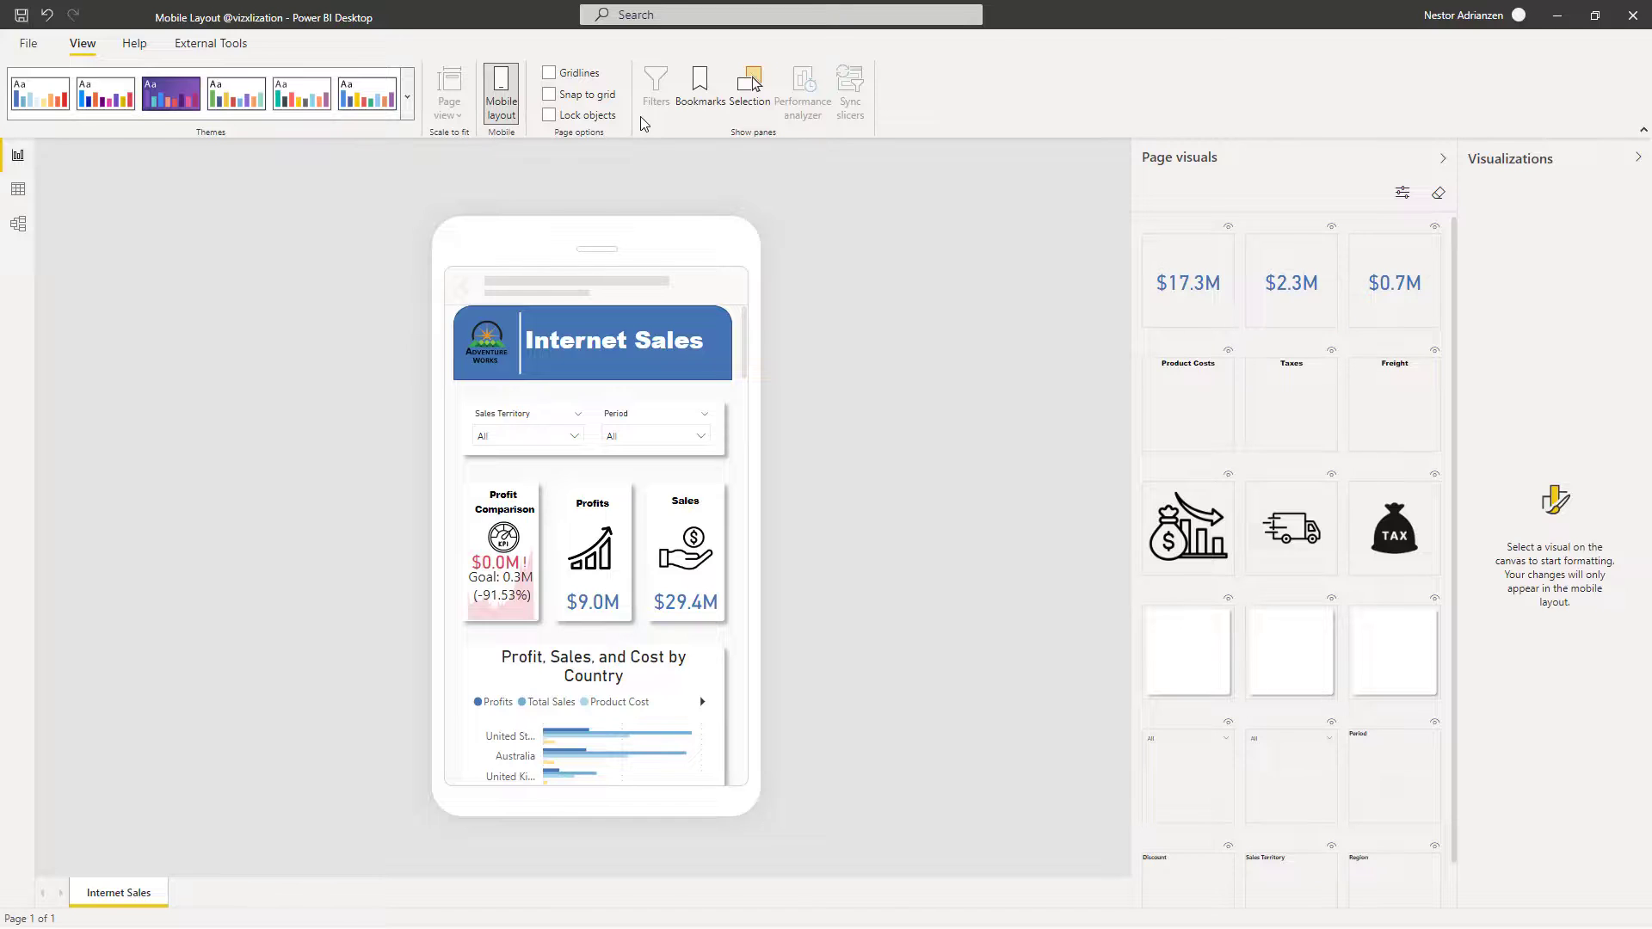
# Reorder the Shape and Image layers in the Selection pane so the logo sits in front of the blue header
pyautogui.click(750, 86)
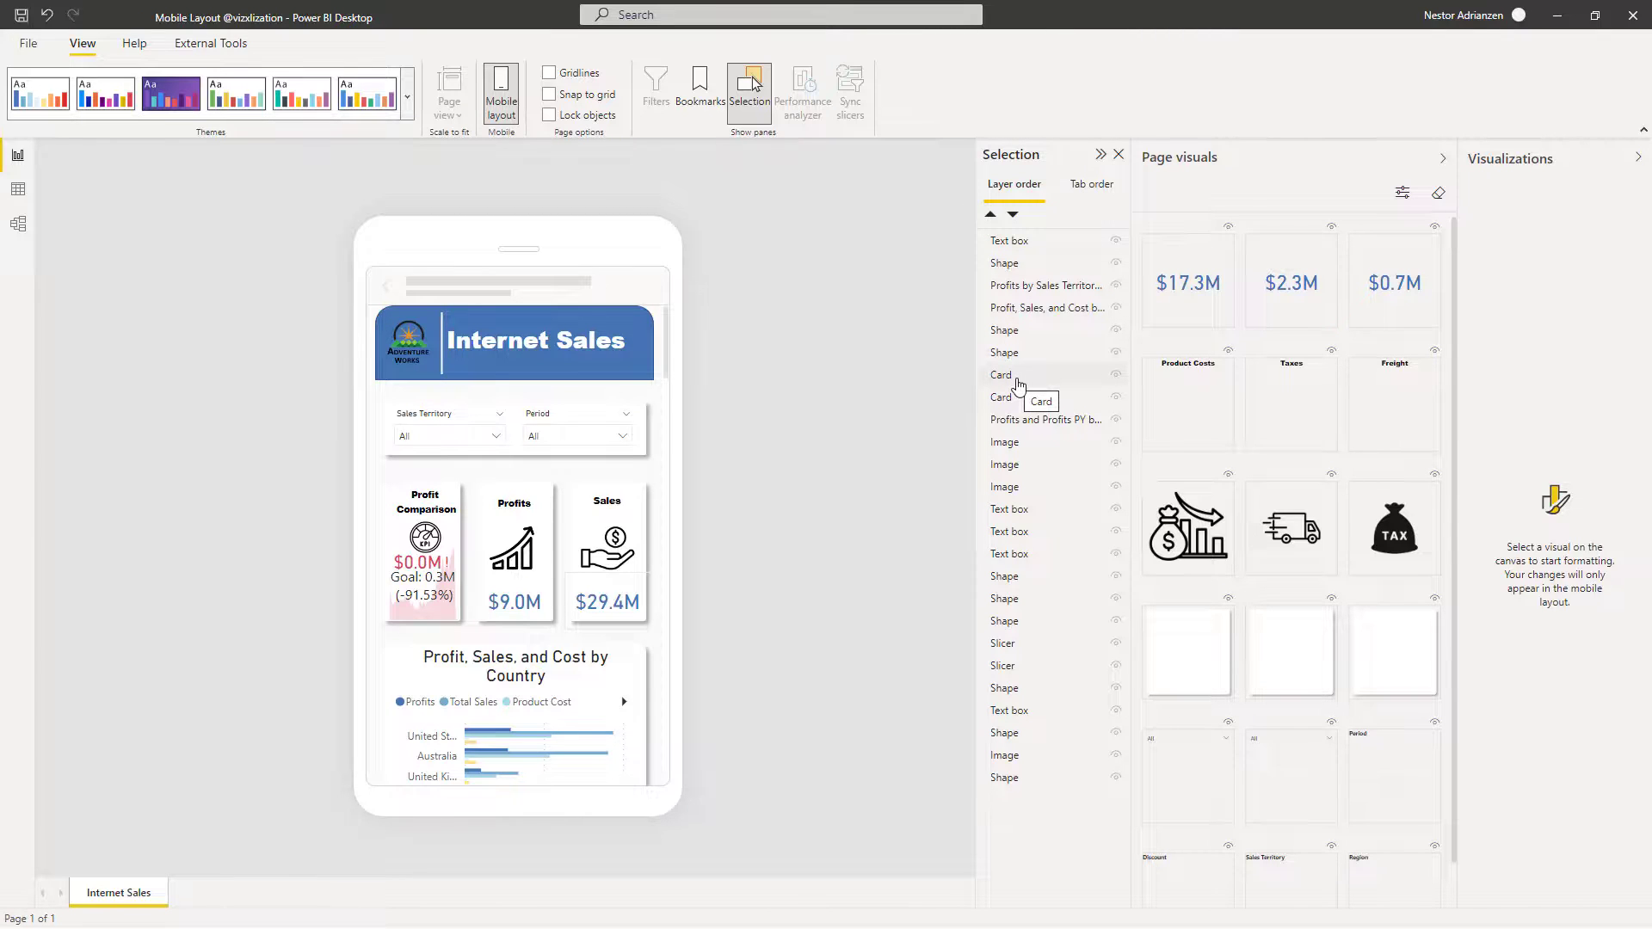
pyautogui.click(439, 368)
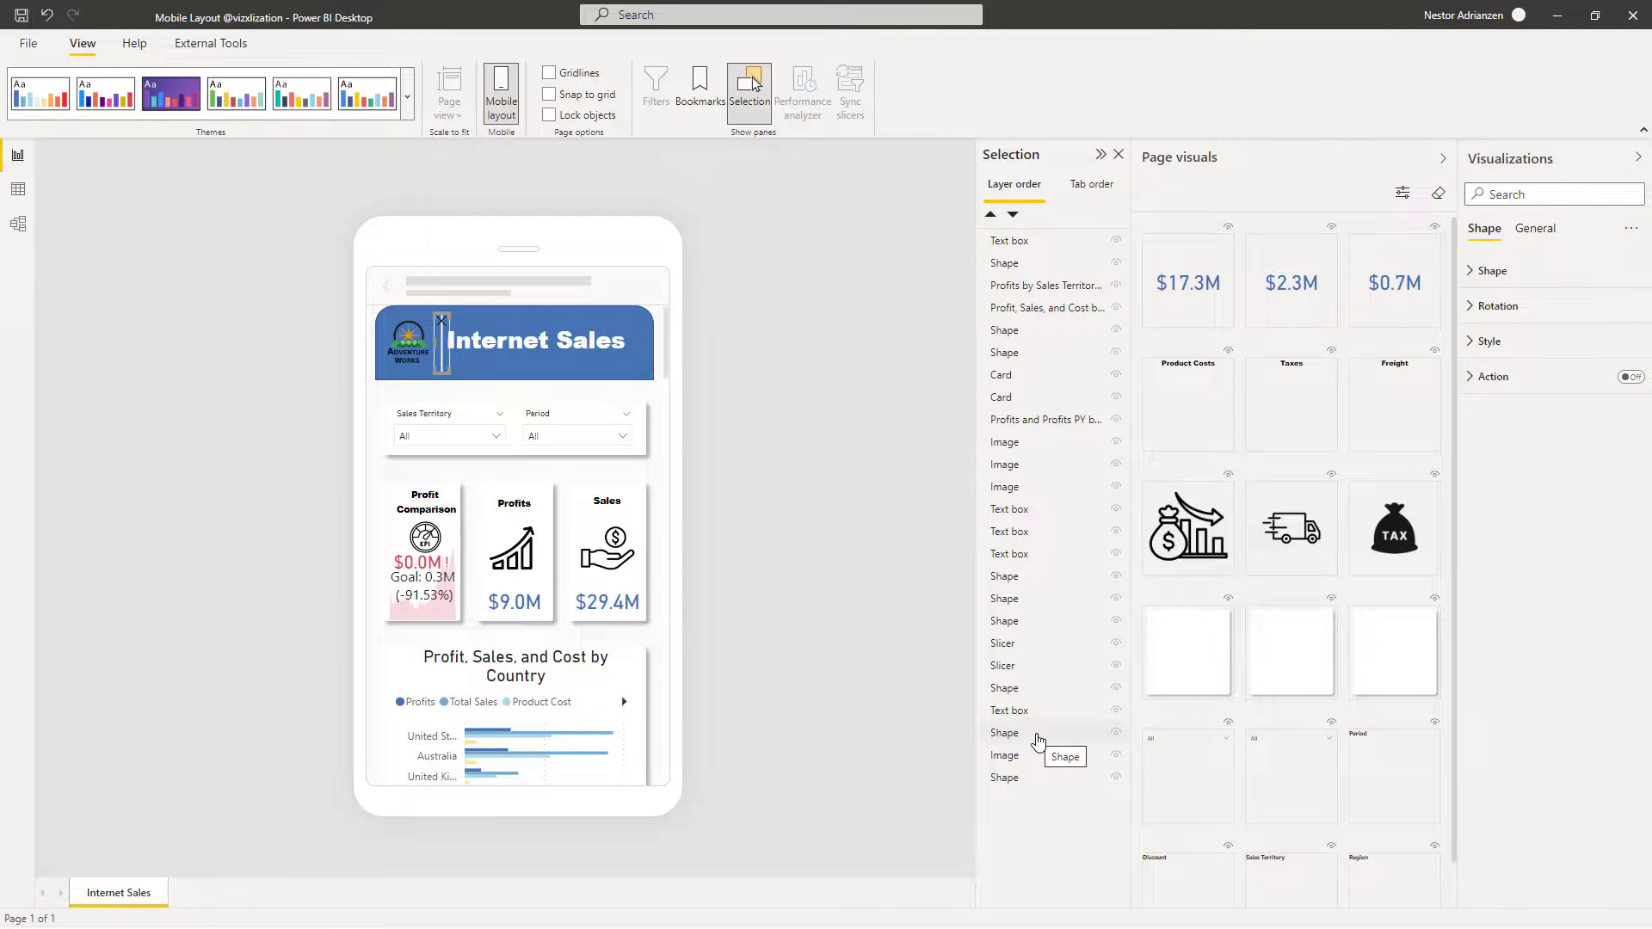
pyautogui.moveTo(1037, 743); pyautogui.dragTo(1041, 789)
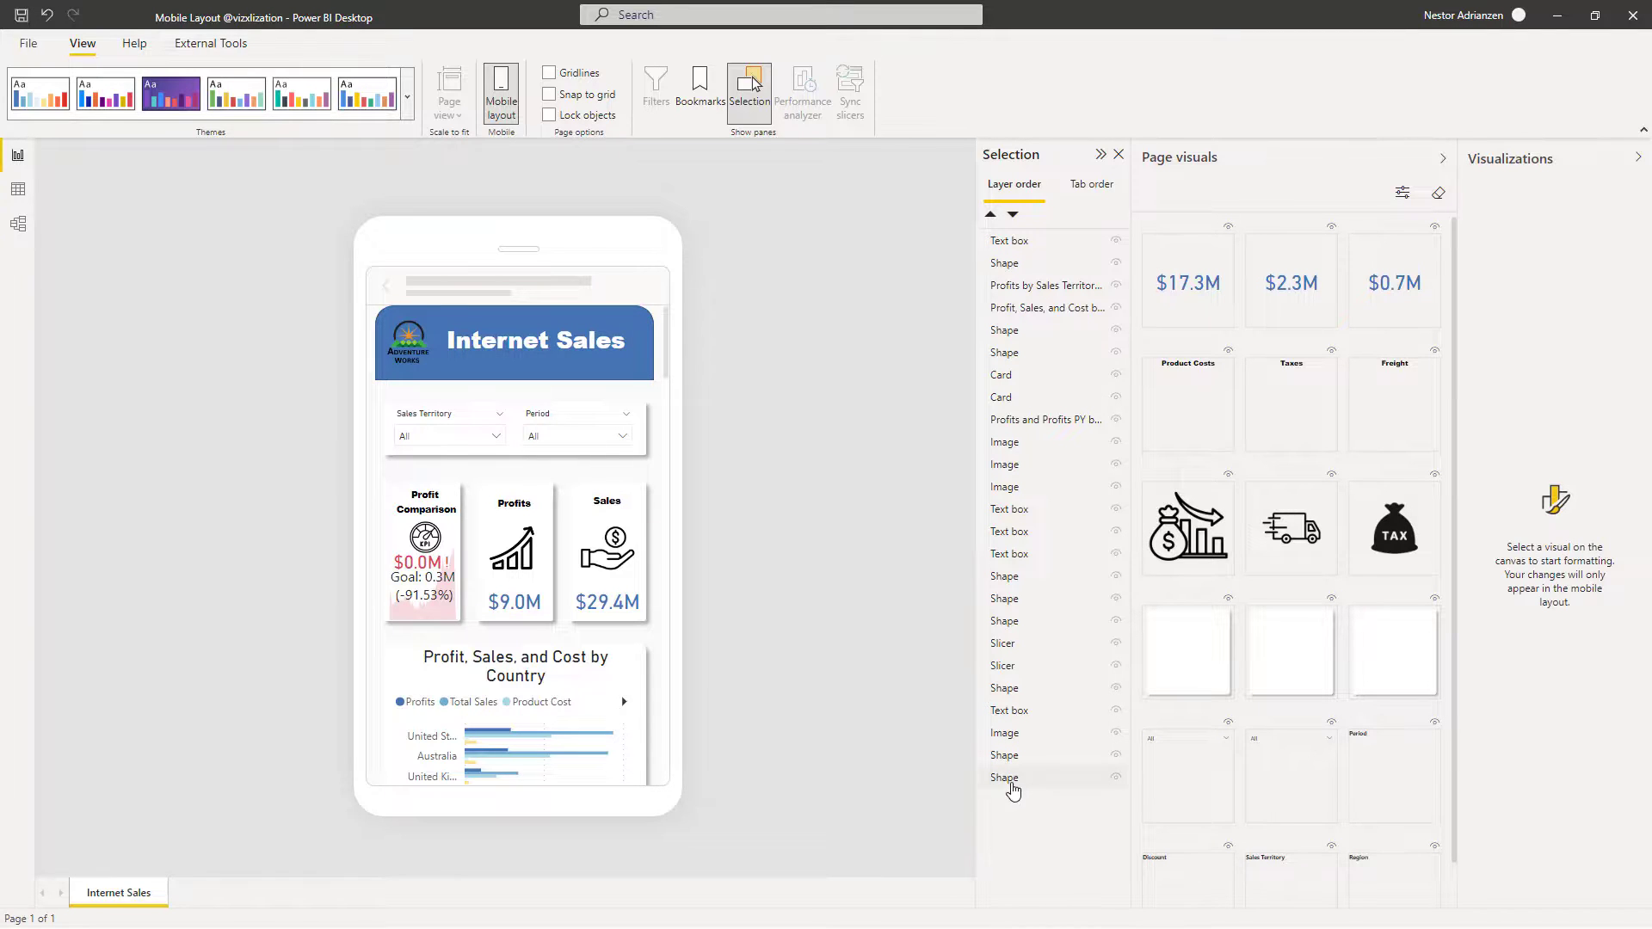
pyautogui.moveTo(1018, 775); pyautogui.dragTo(1021, 732)
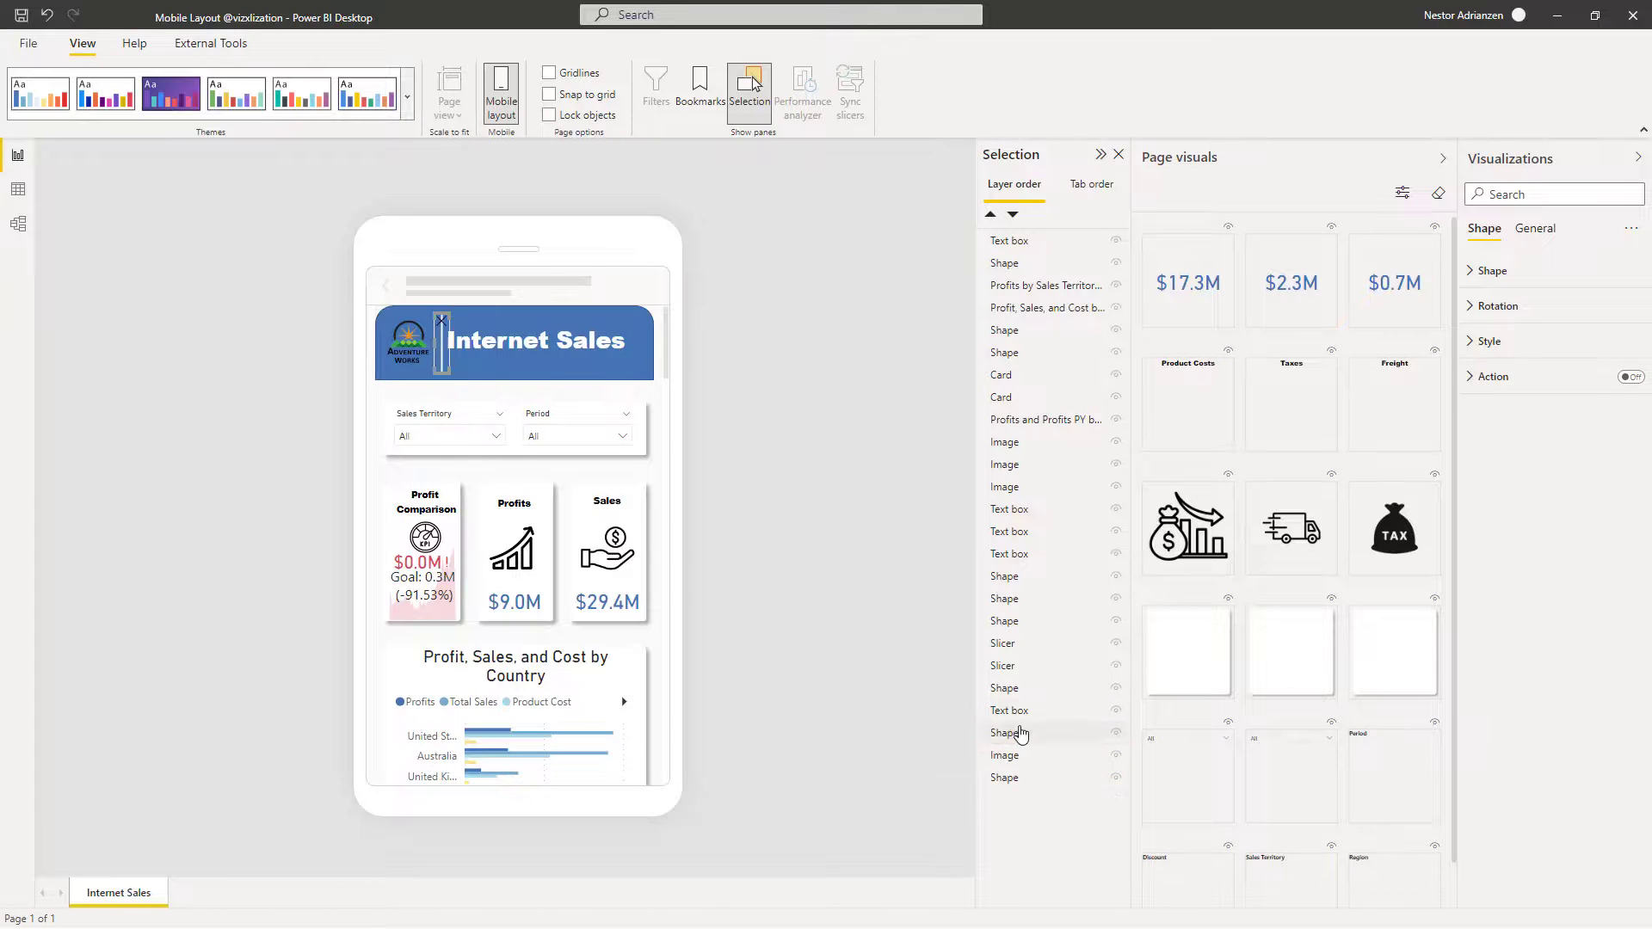
pyautogui.click(507, 477)
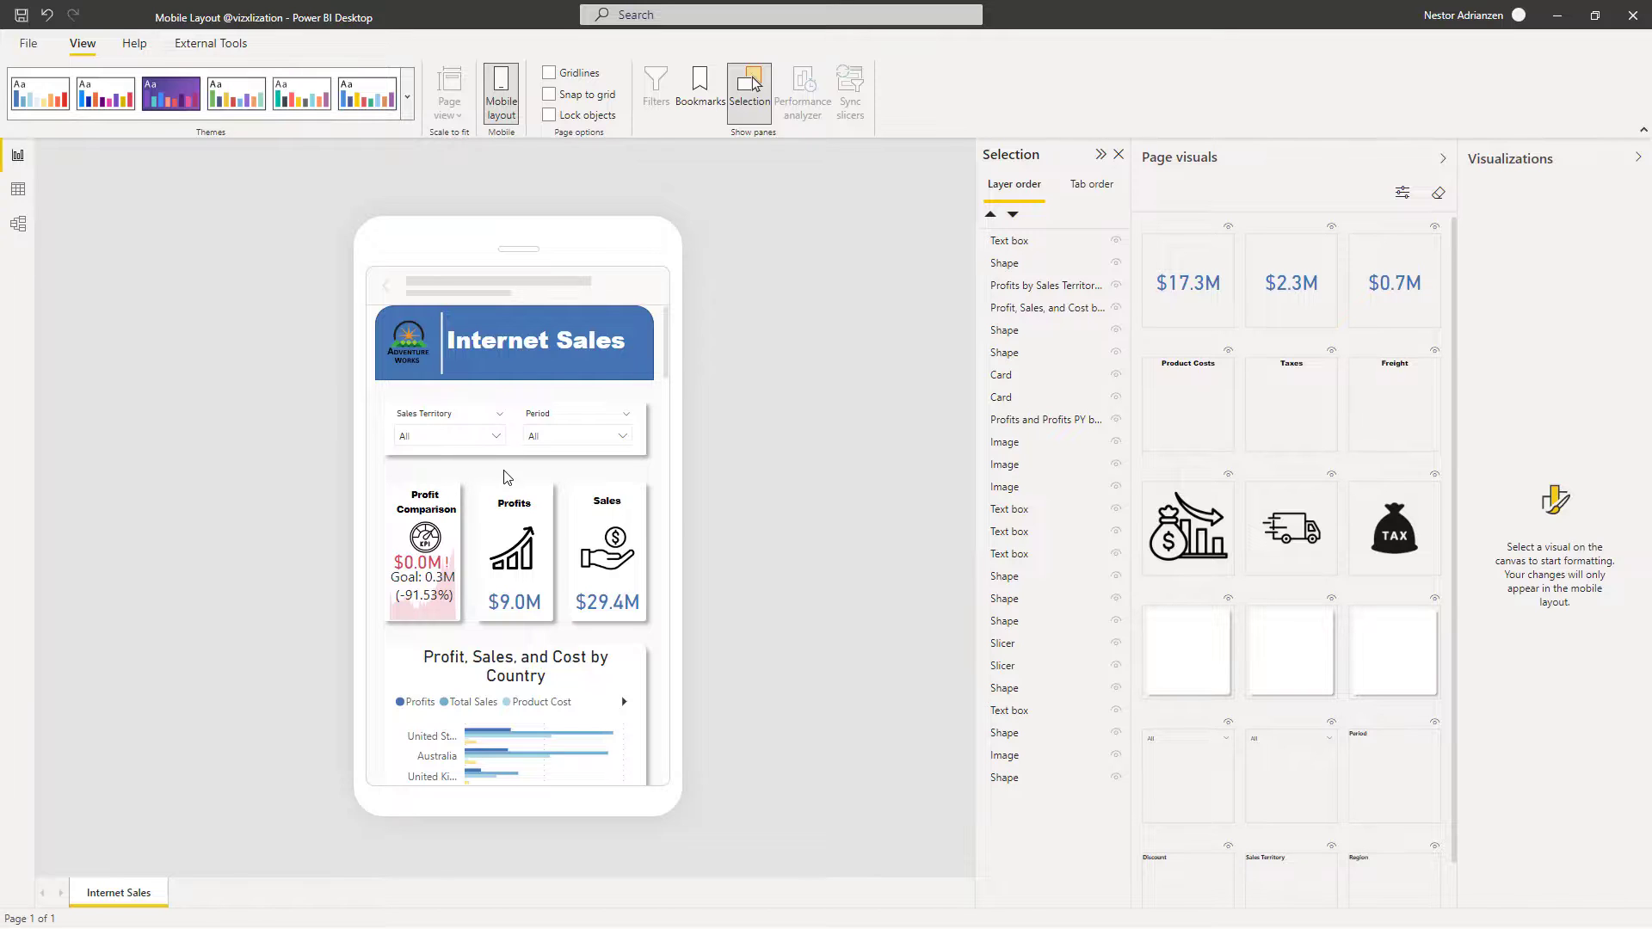
pyautogui.click(1019, 755)
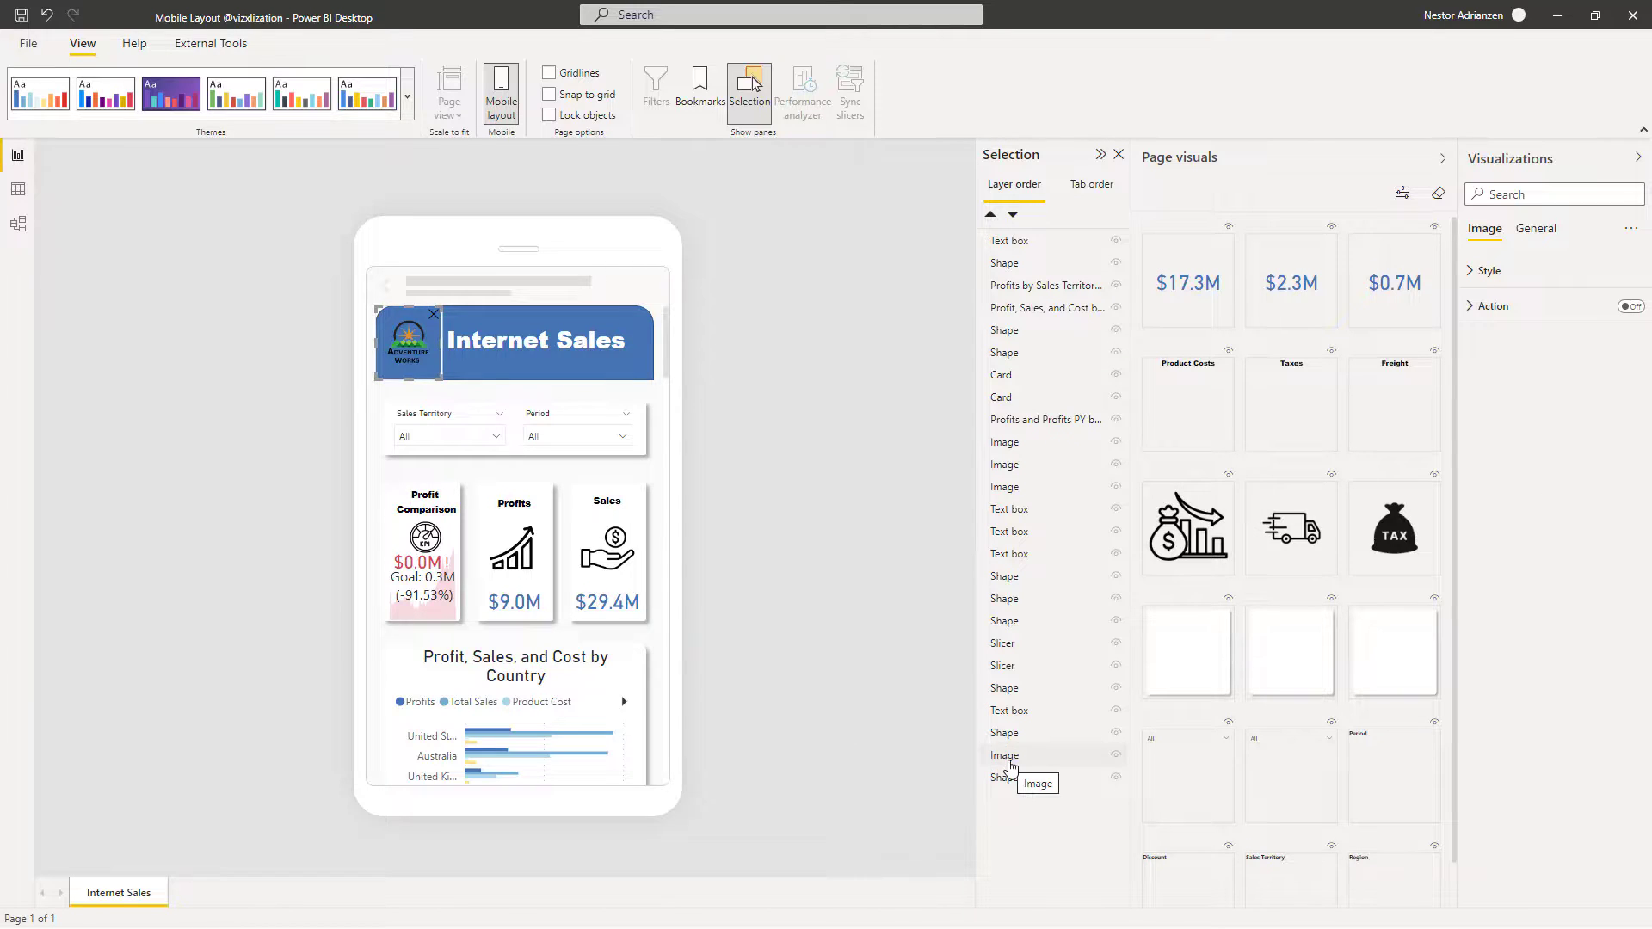
pyautogui.click(1015, 759)
pyautogui.moveTo(1016, 796); pyautogui.dragTo(1019, 787)
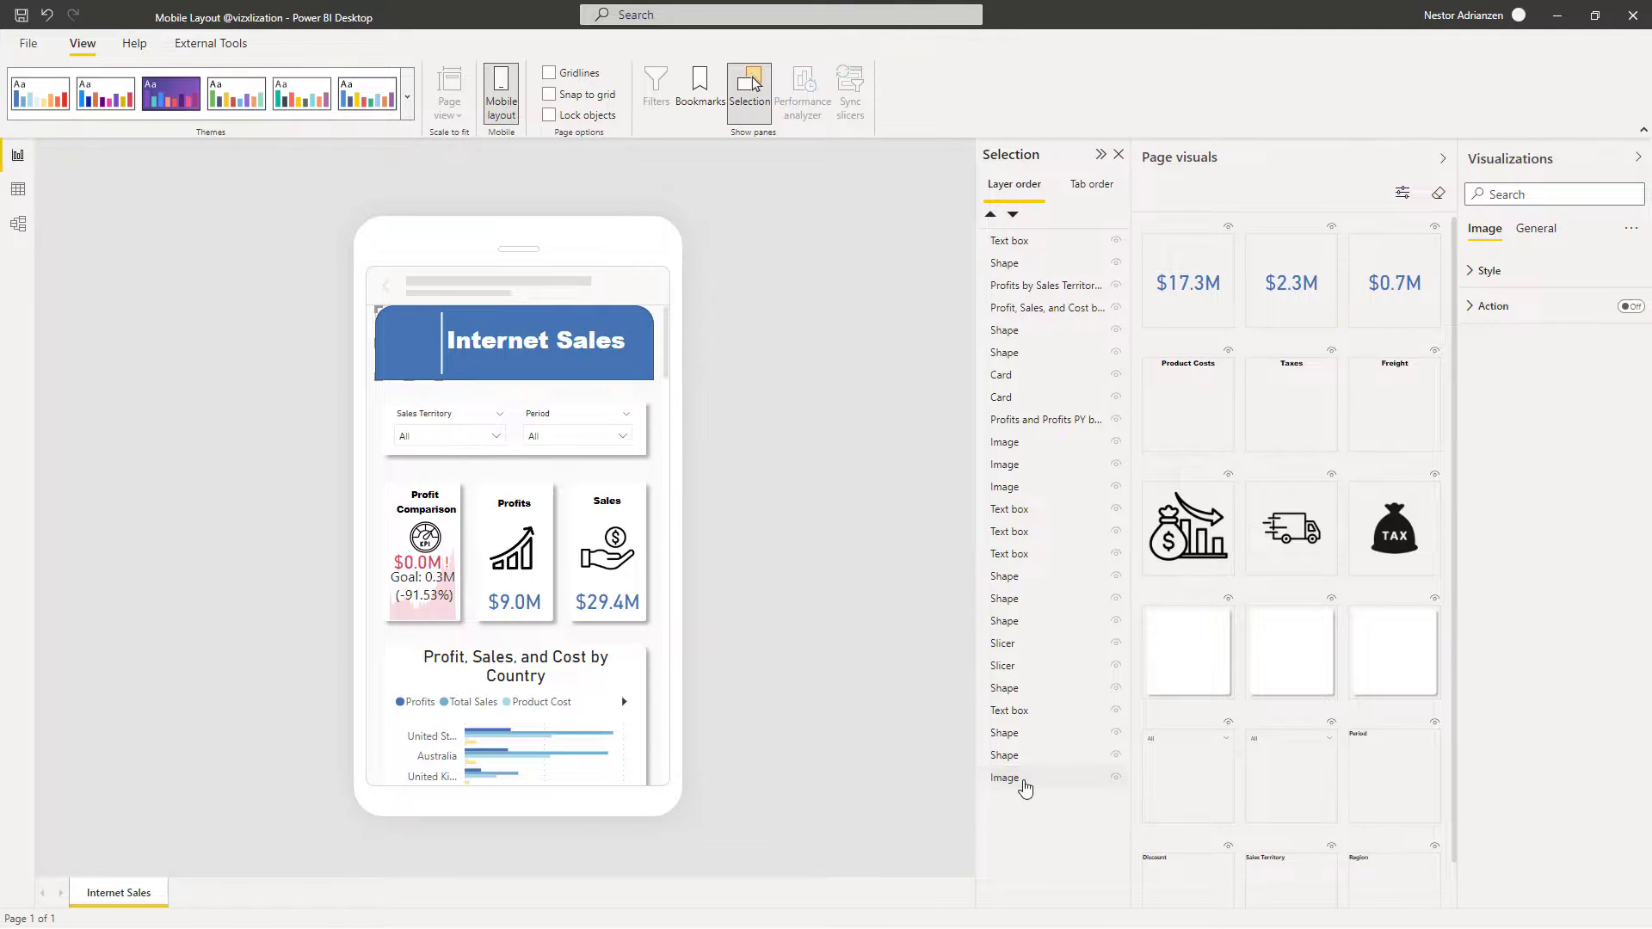
pyautogui.moveTo(1025, 785); pyautogui.dragTo(1030, 752)
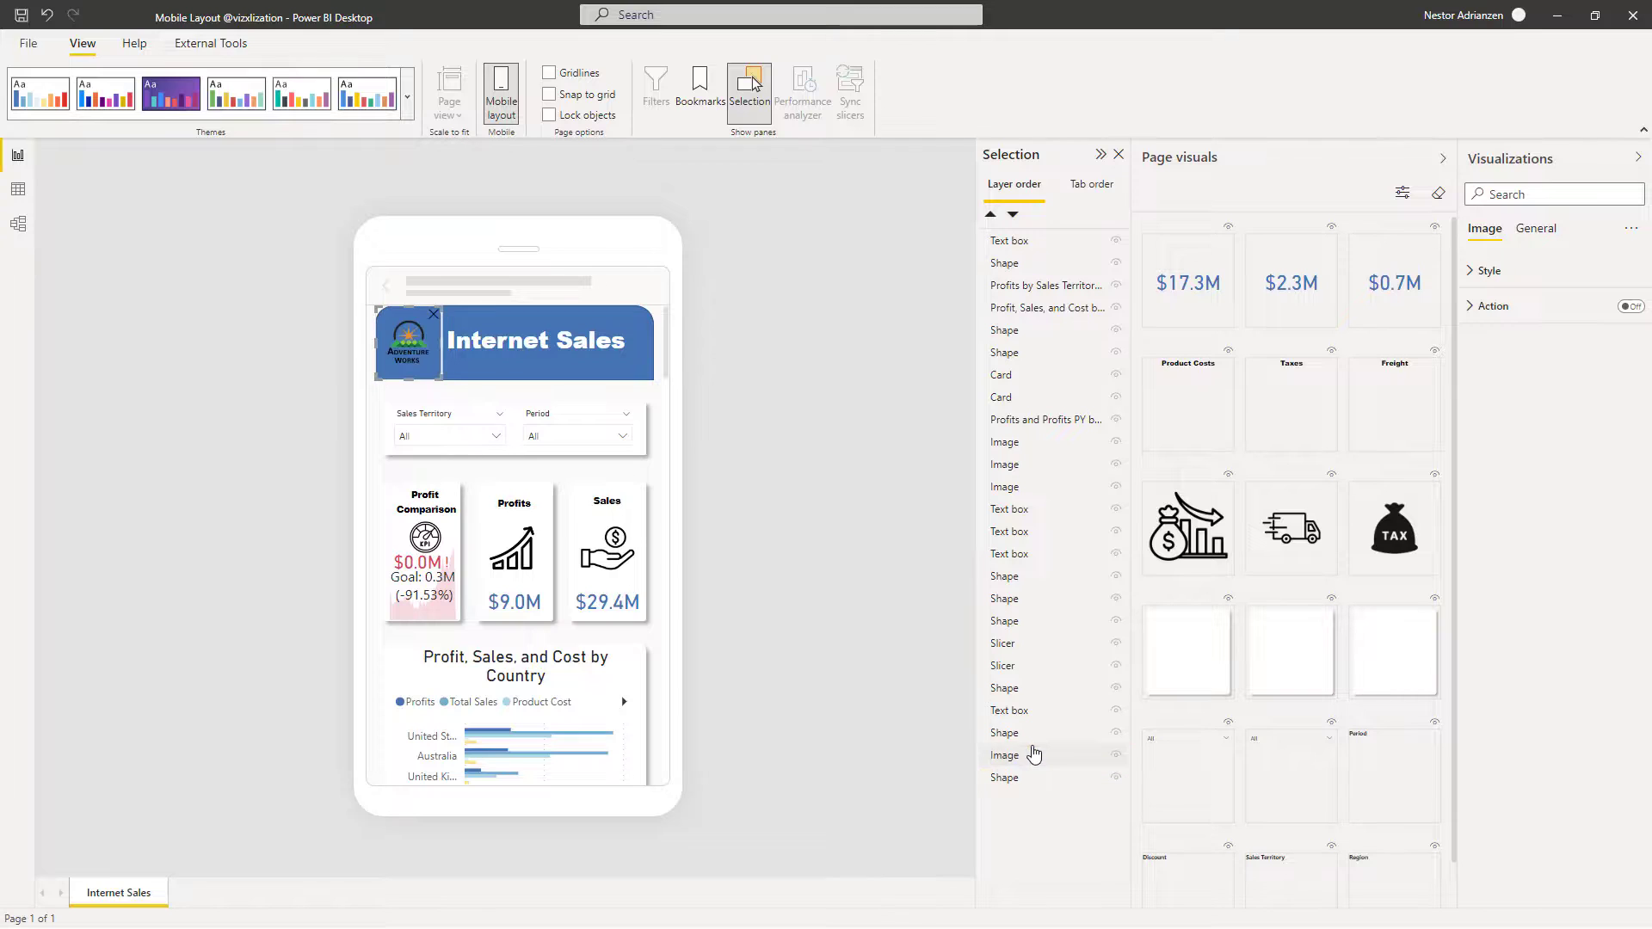
pyautogui.click(462, 475)
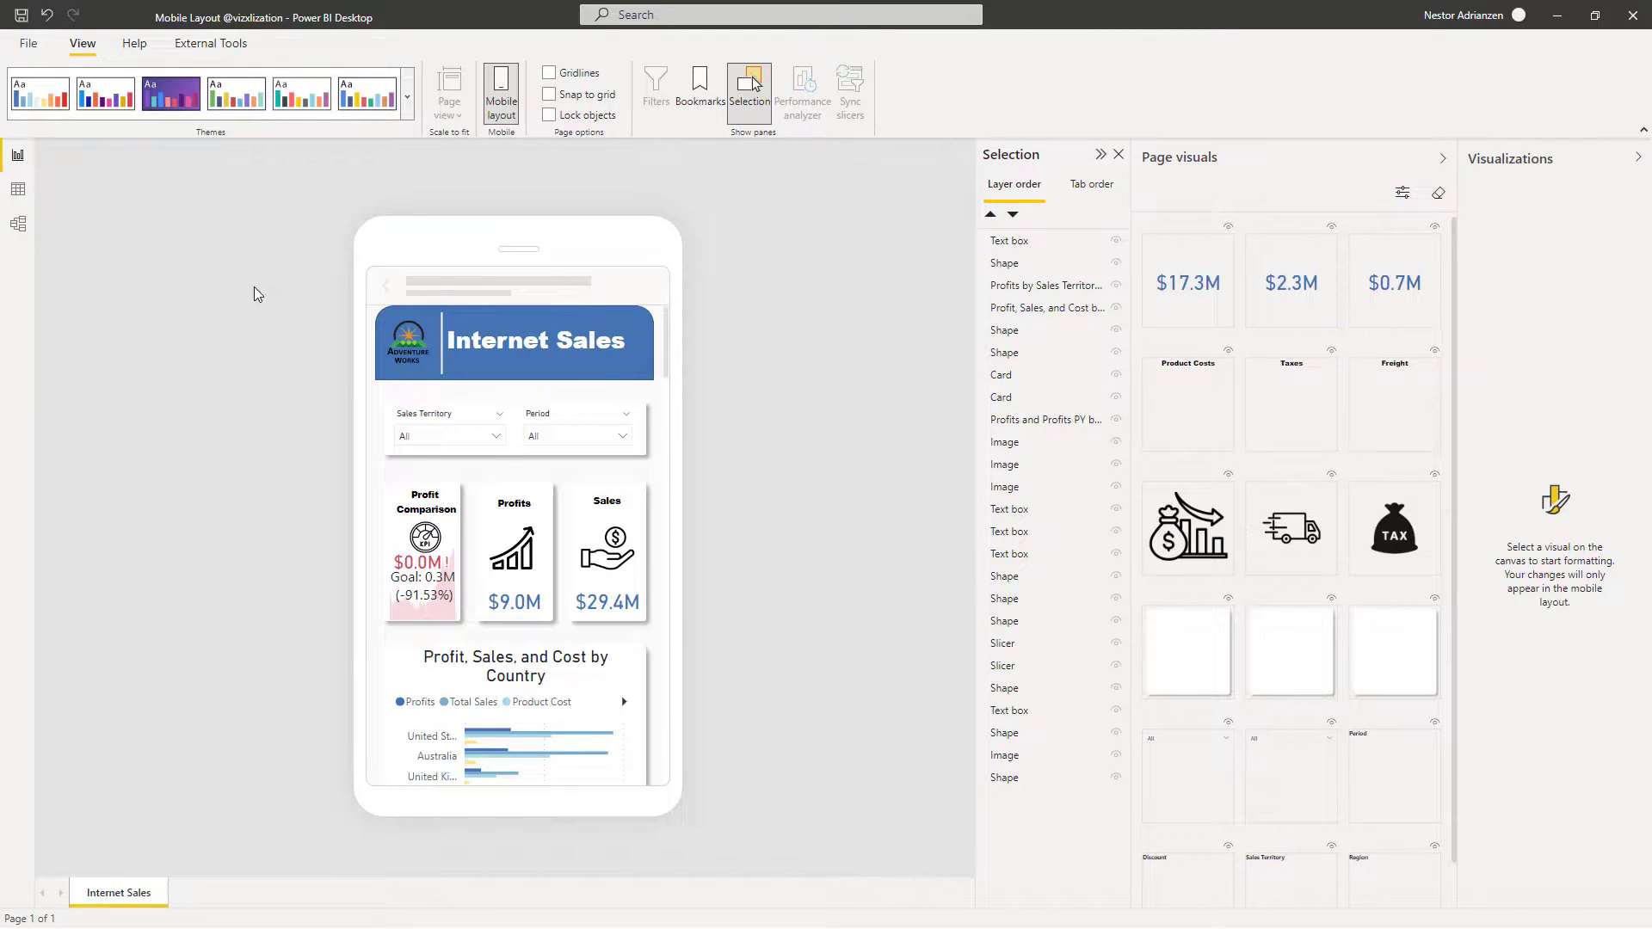
pyautogui.click(500, 92)
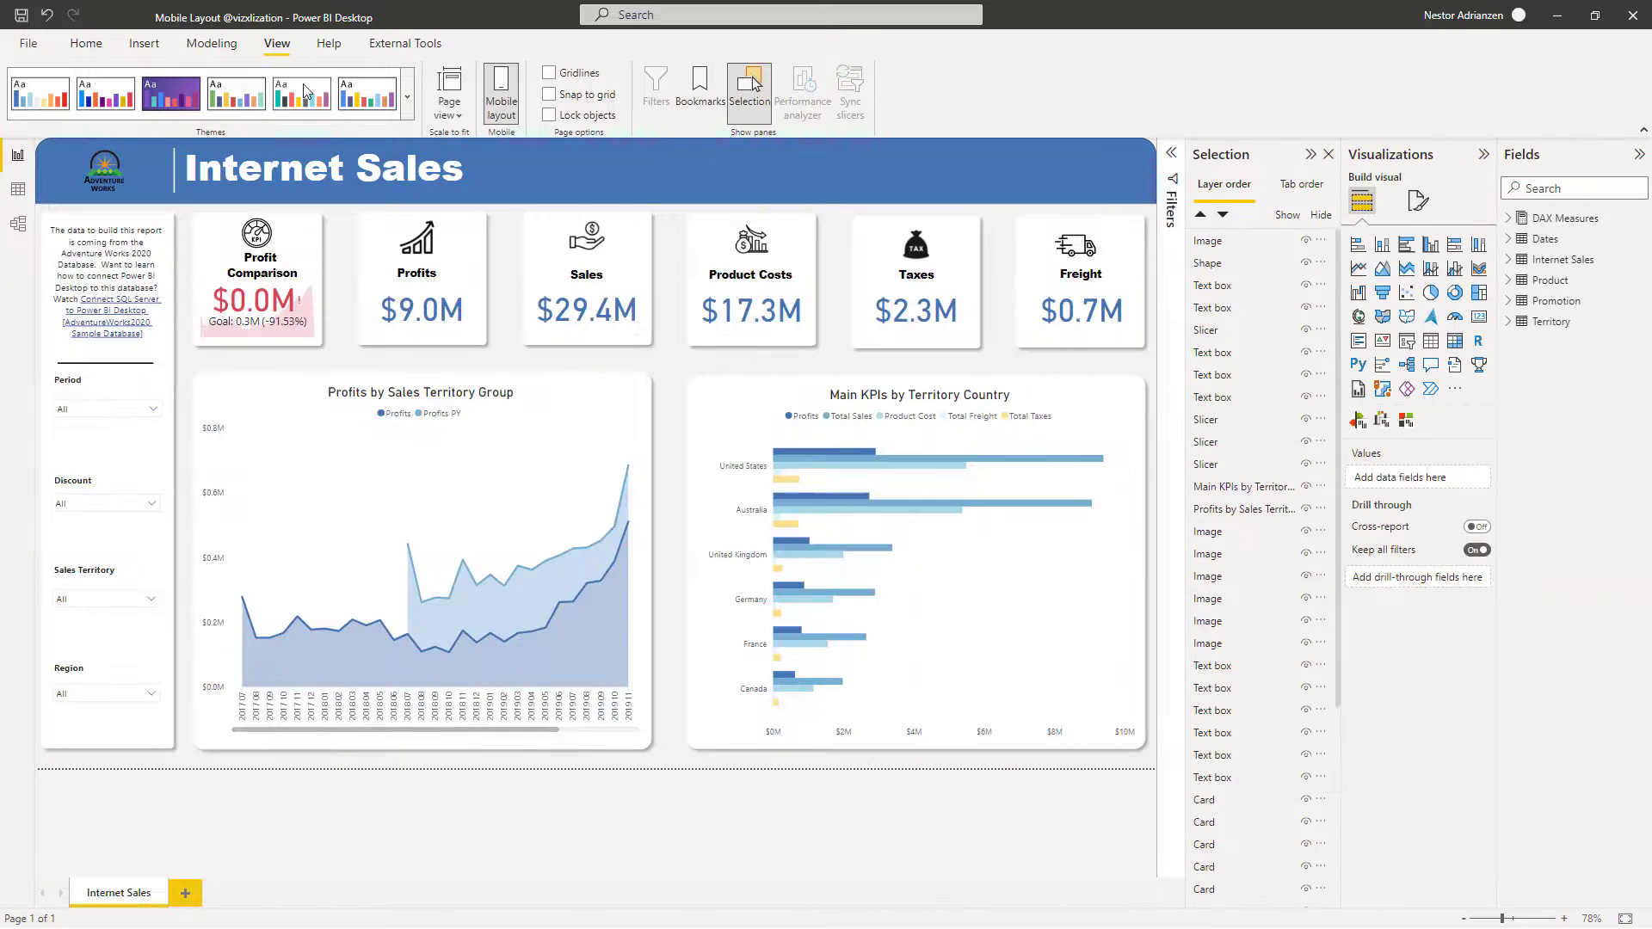
pyautogui.click(101, 50)
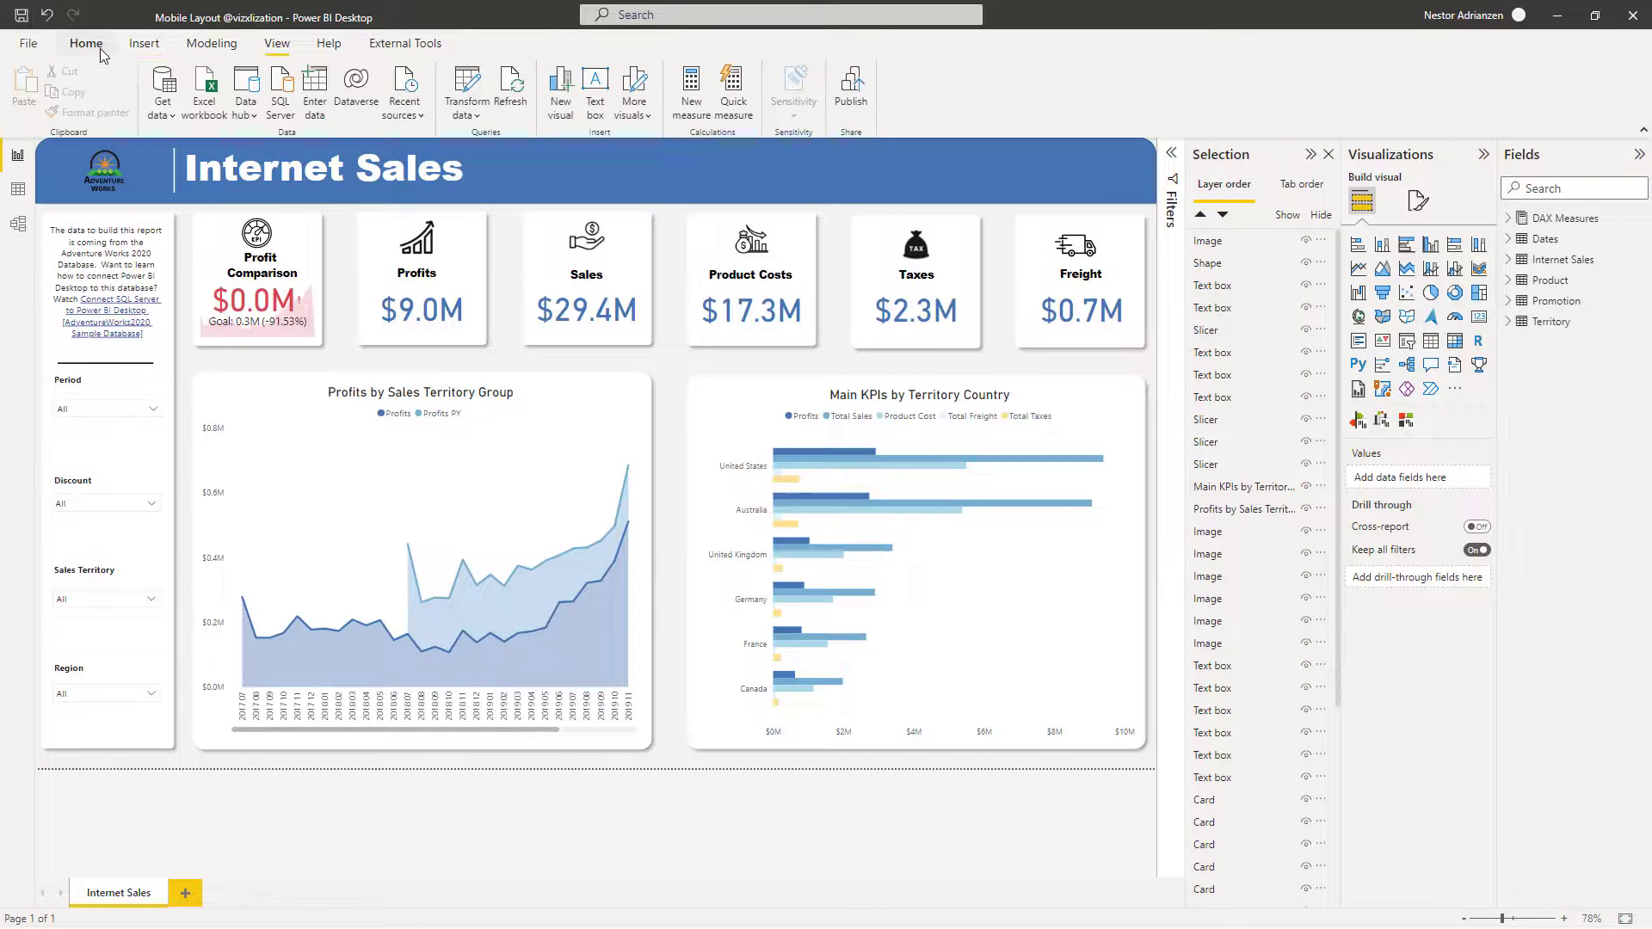
pyautogui.click(854, 96)
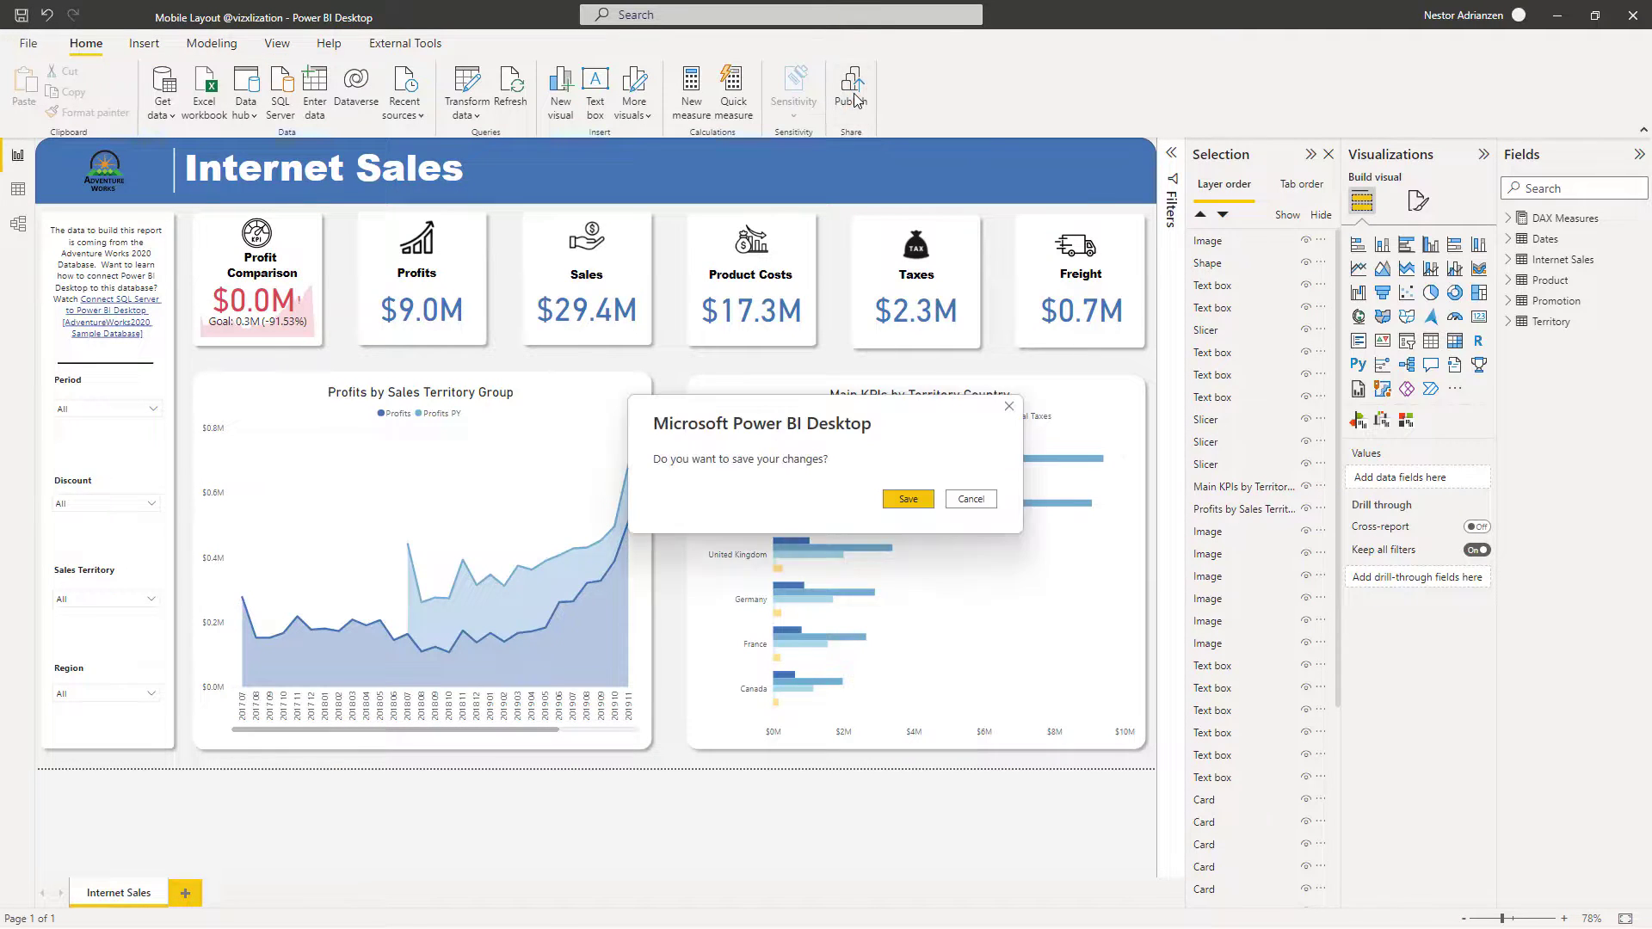
pyautogui.click(903, 495)
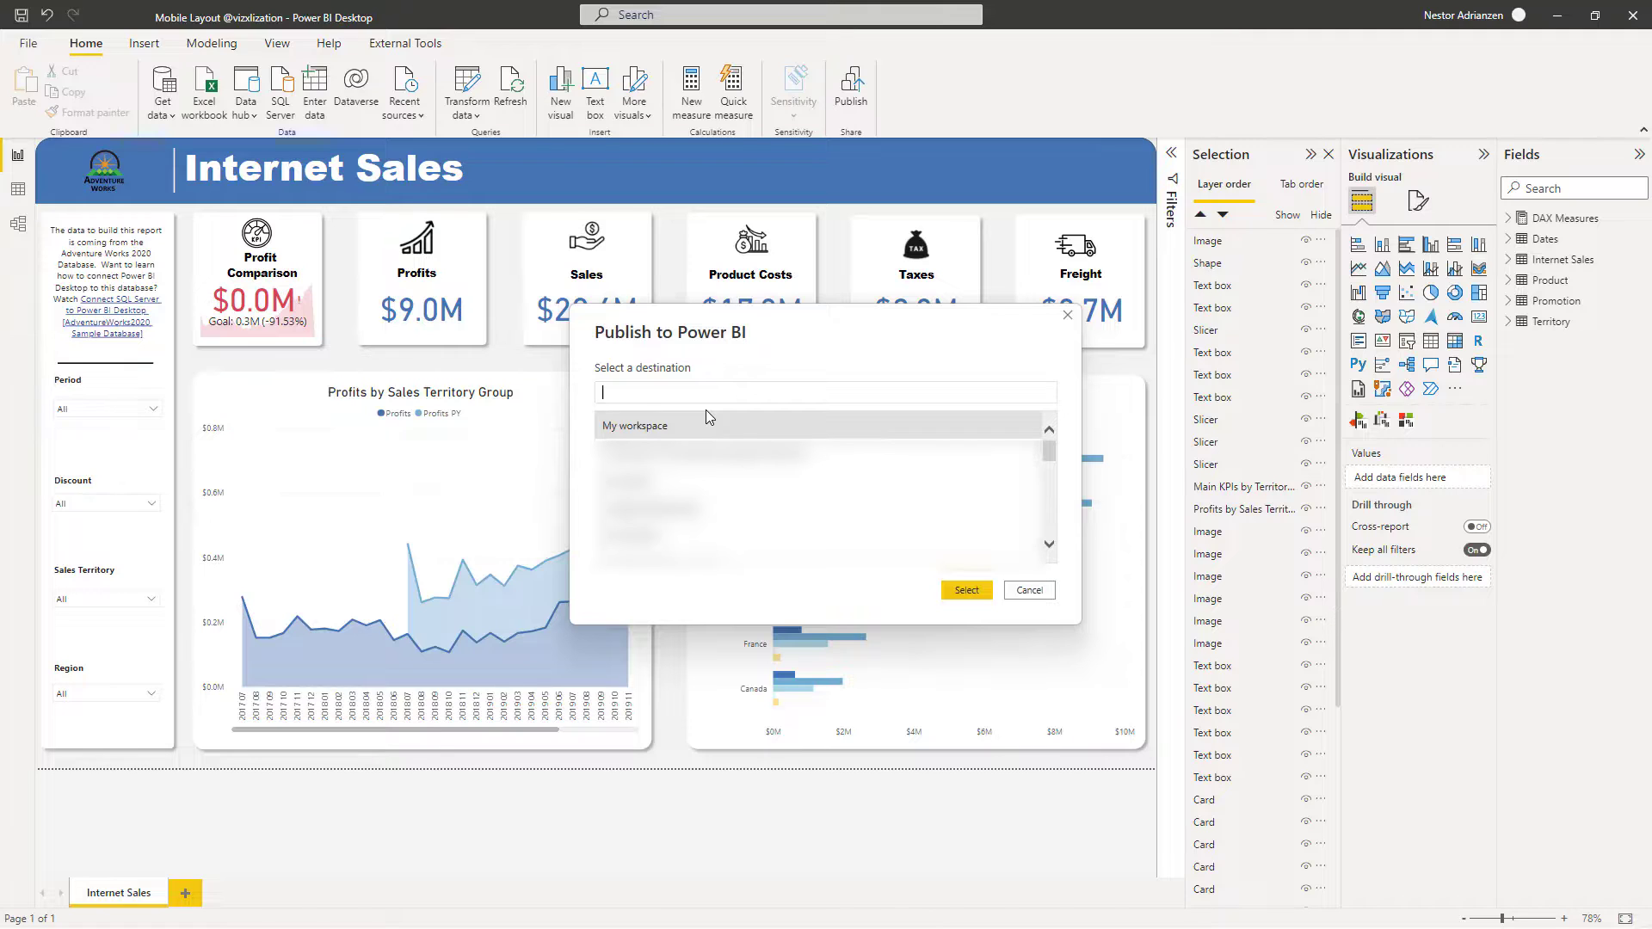
pyautogui.write('mob')
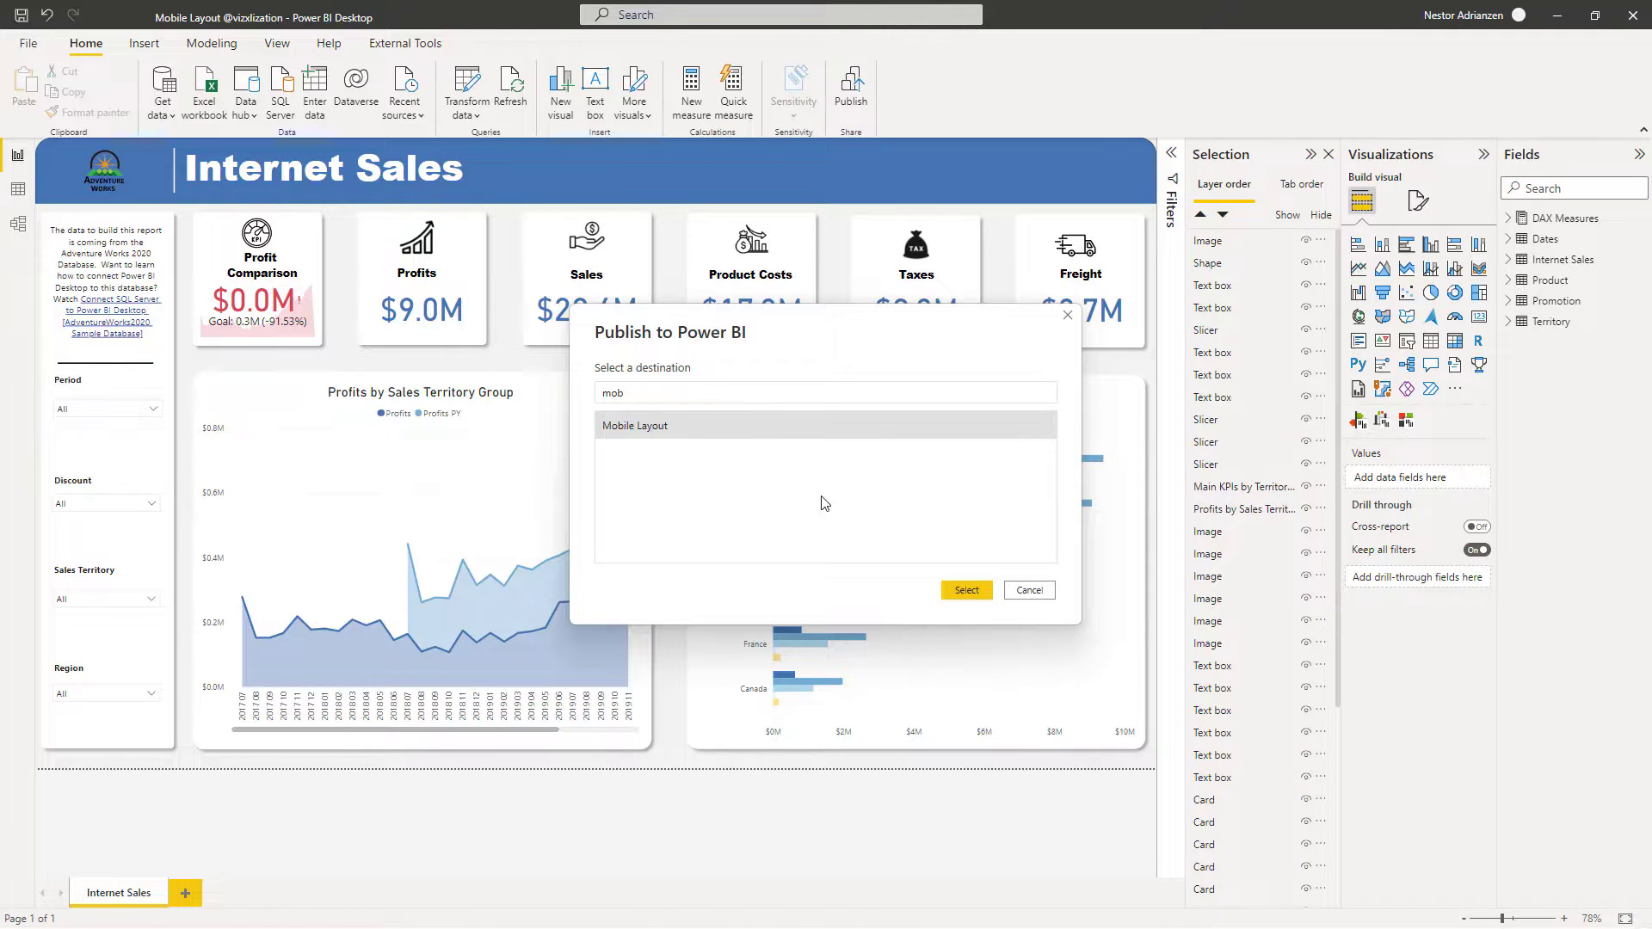
pyautogui.click(967, 590)
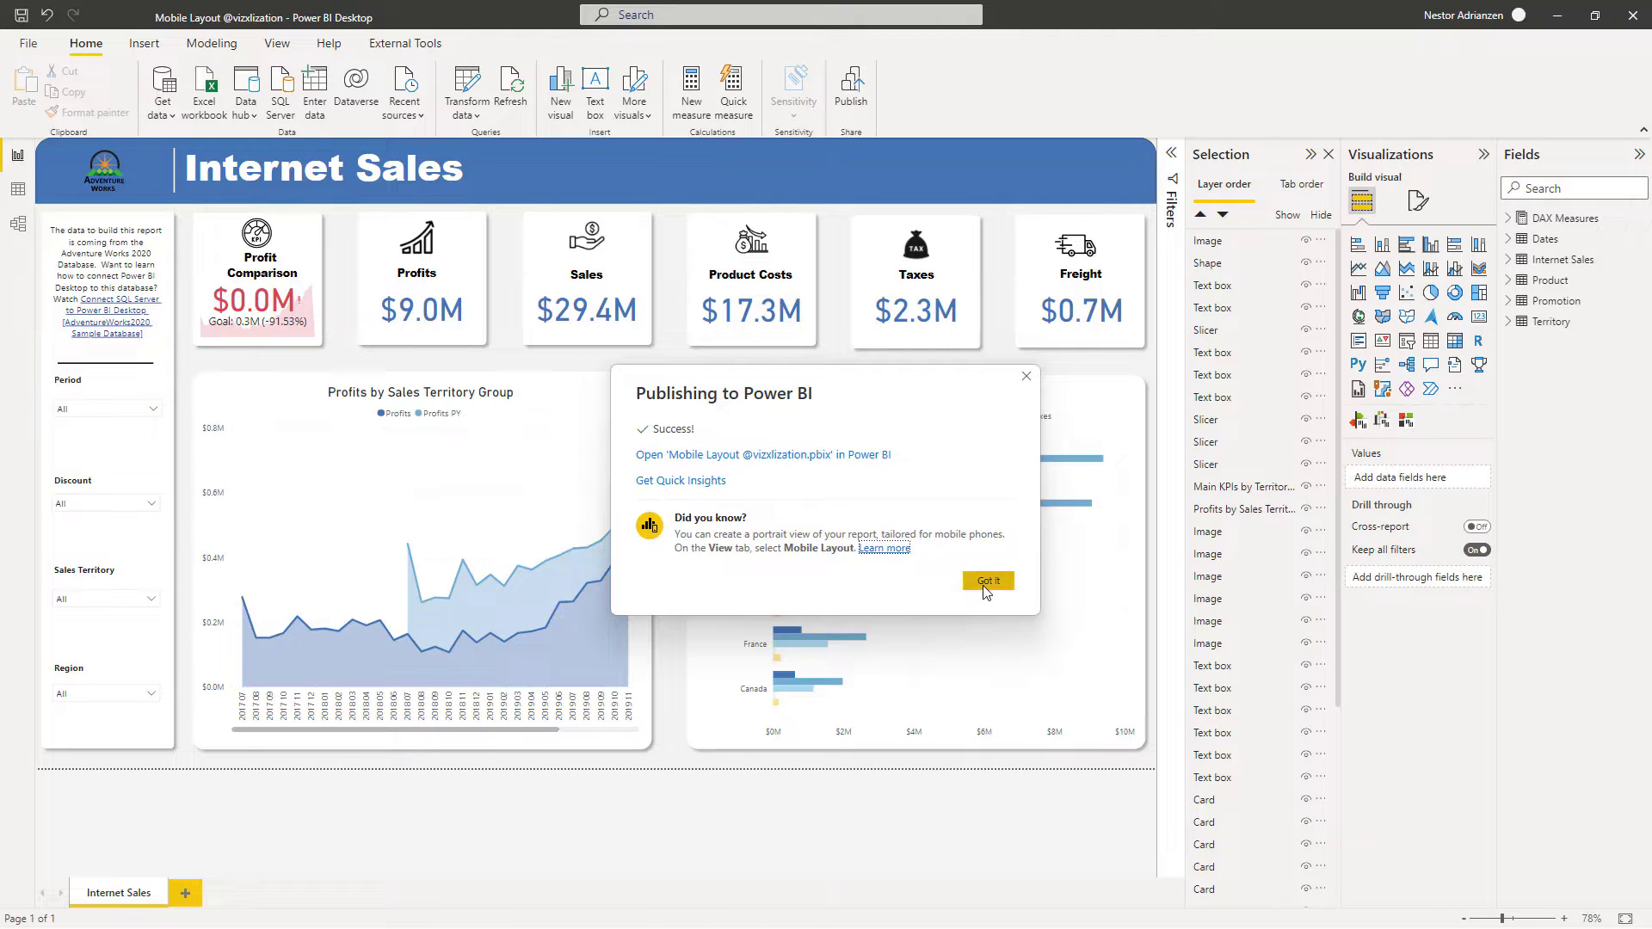
pyautogui.click(985, 585)
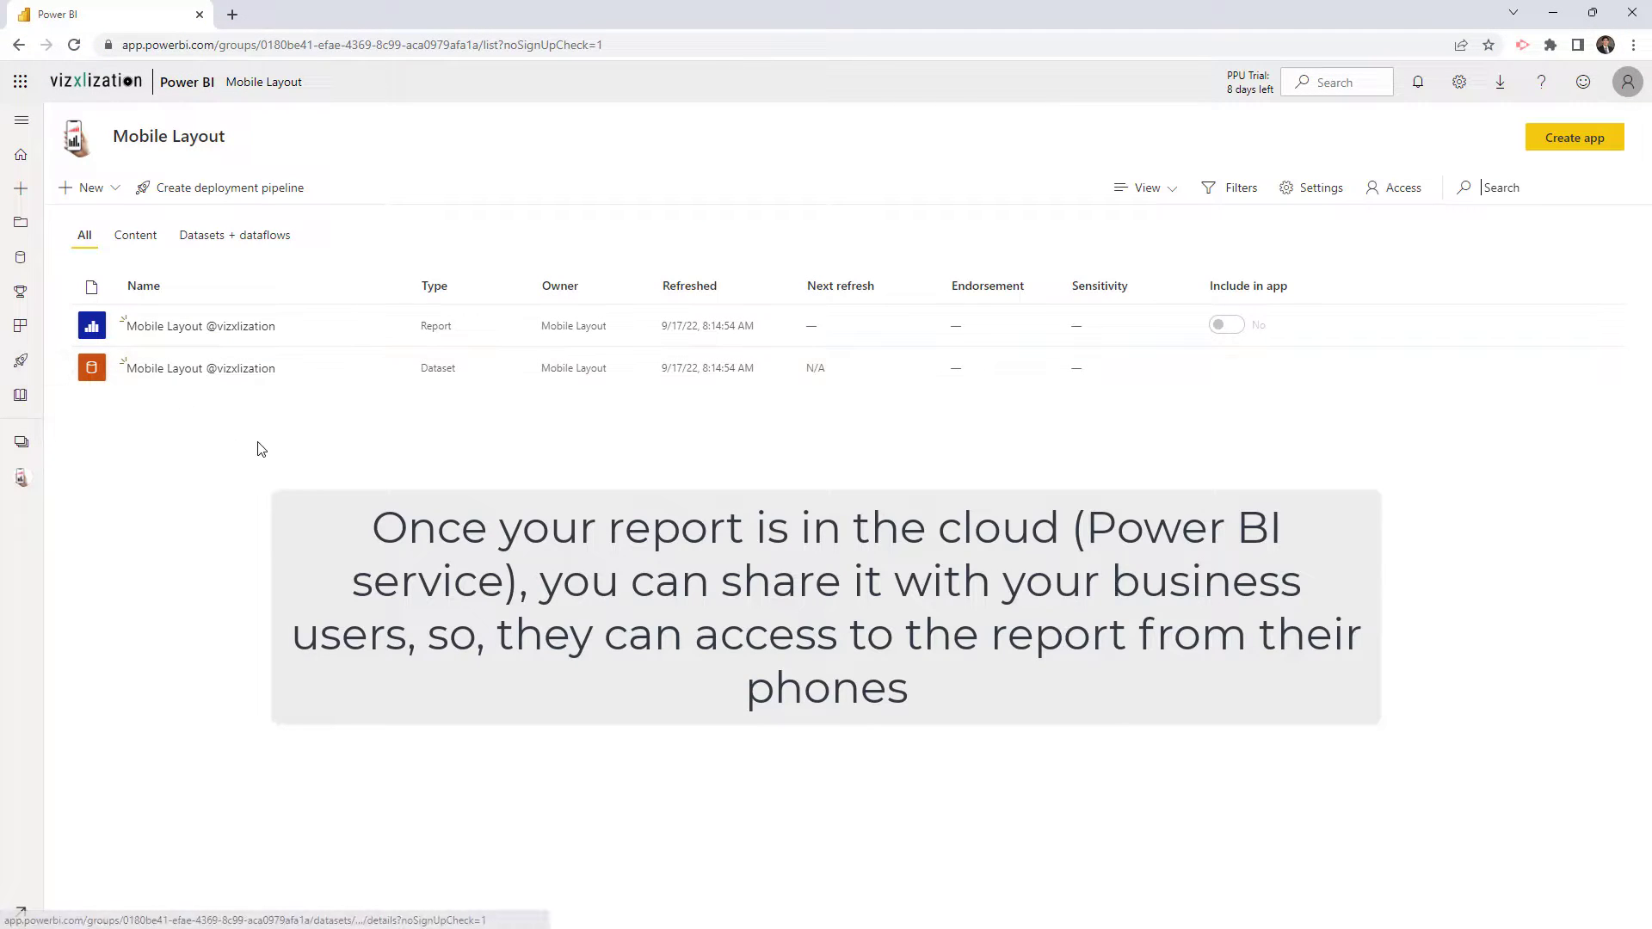
# Open the published Mobile Layout report from the Mobile Layout workspace list
pyautogui.click(217, 328)
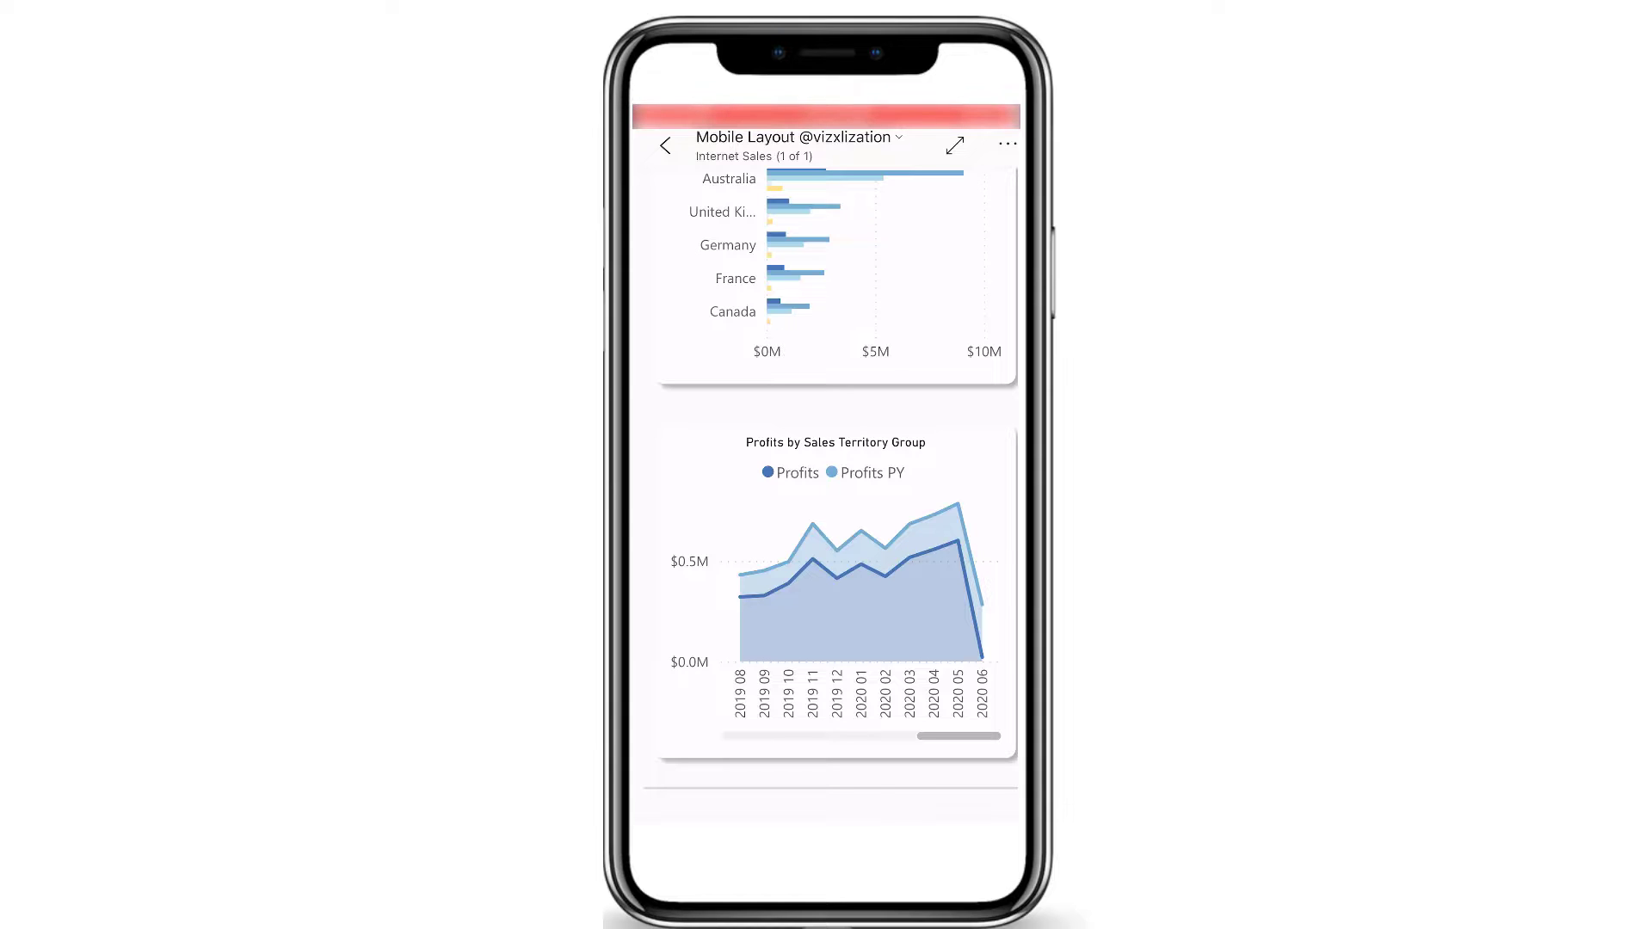
# Select Germany in the Sales Territory slicer so Profits show $0.9M and Sales $2.9M
pyautogui.scroll(2, 826, 482)
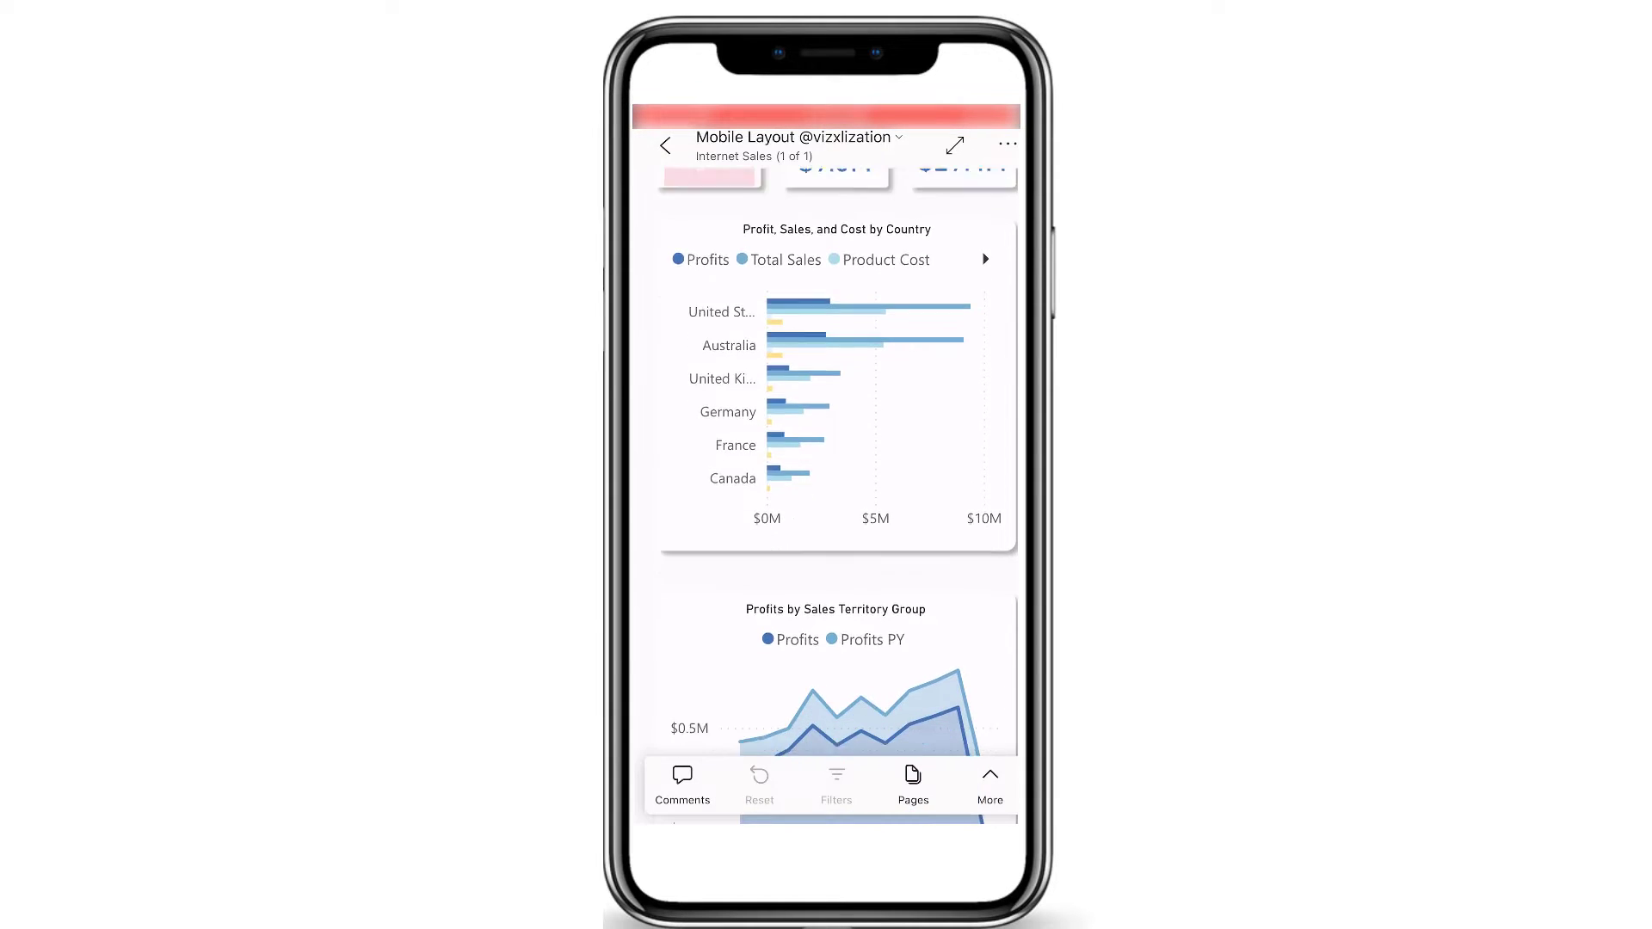
pyautogui.scroll(-5, 826, 482)
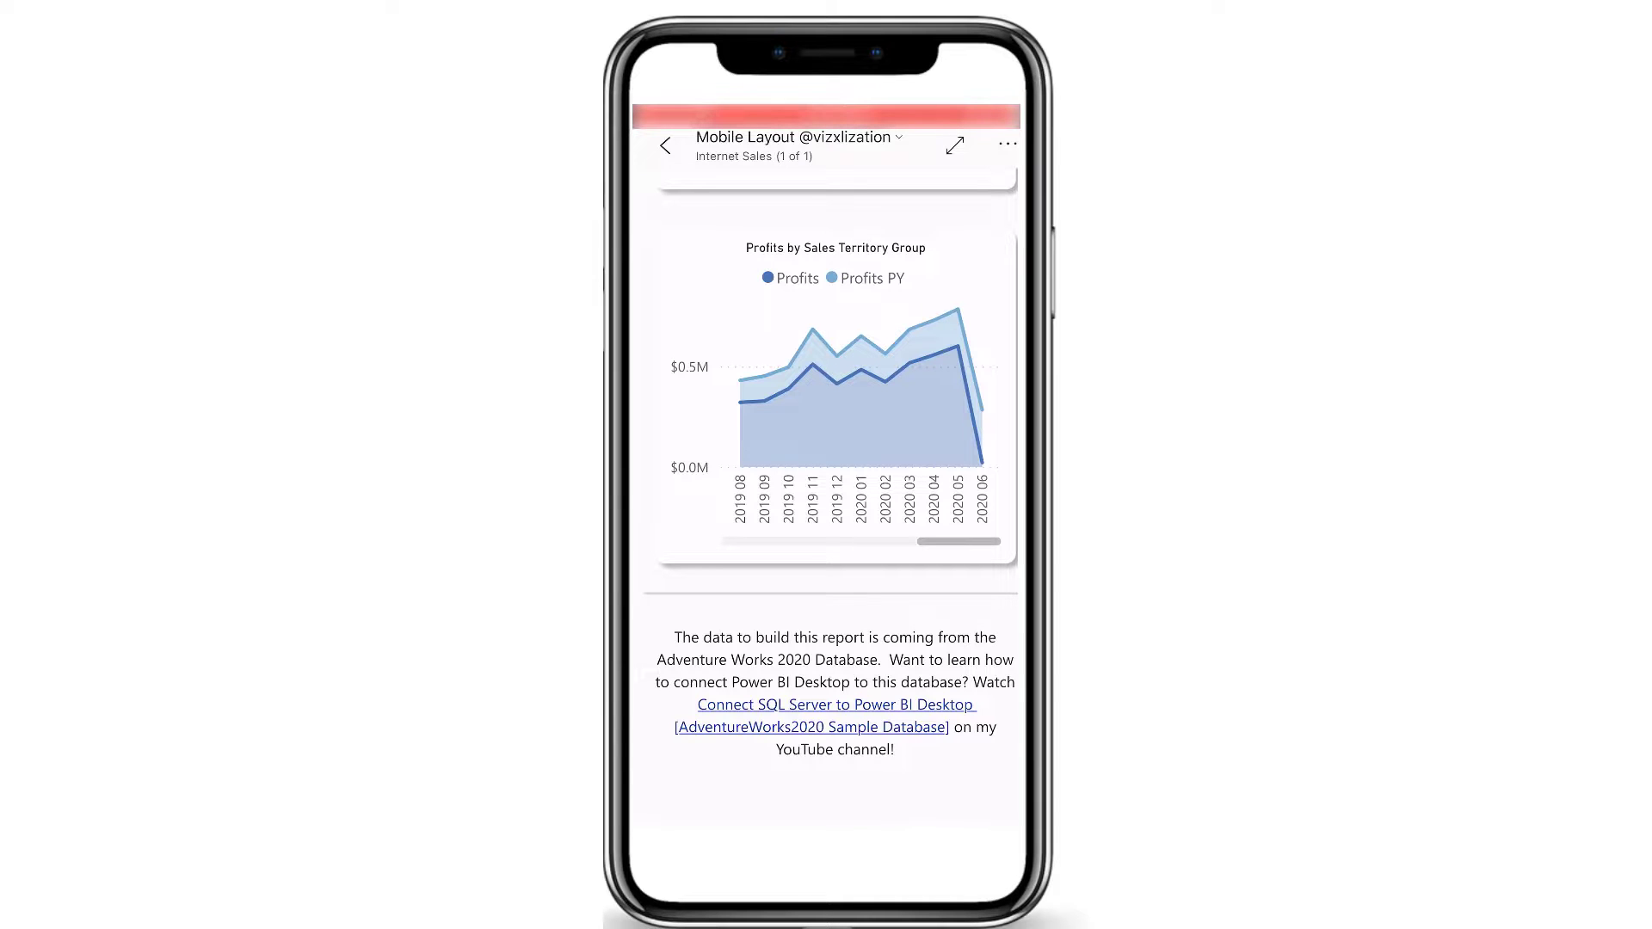
pyautogui.hscroll(-1, 860, 387)
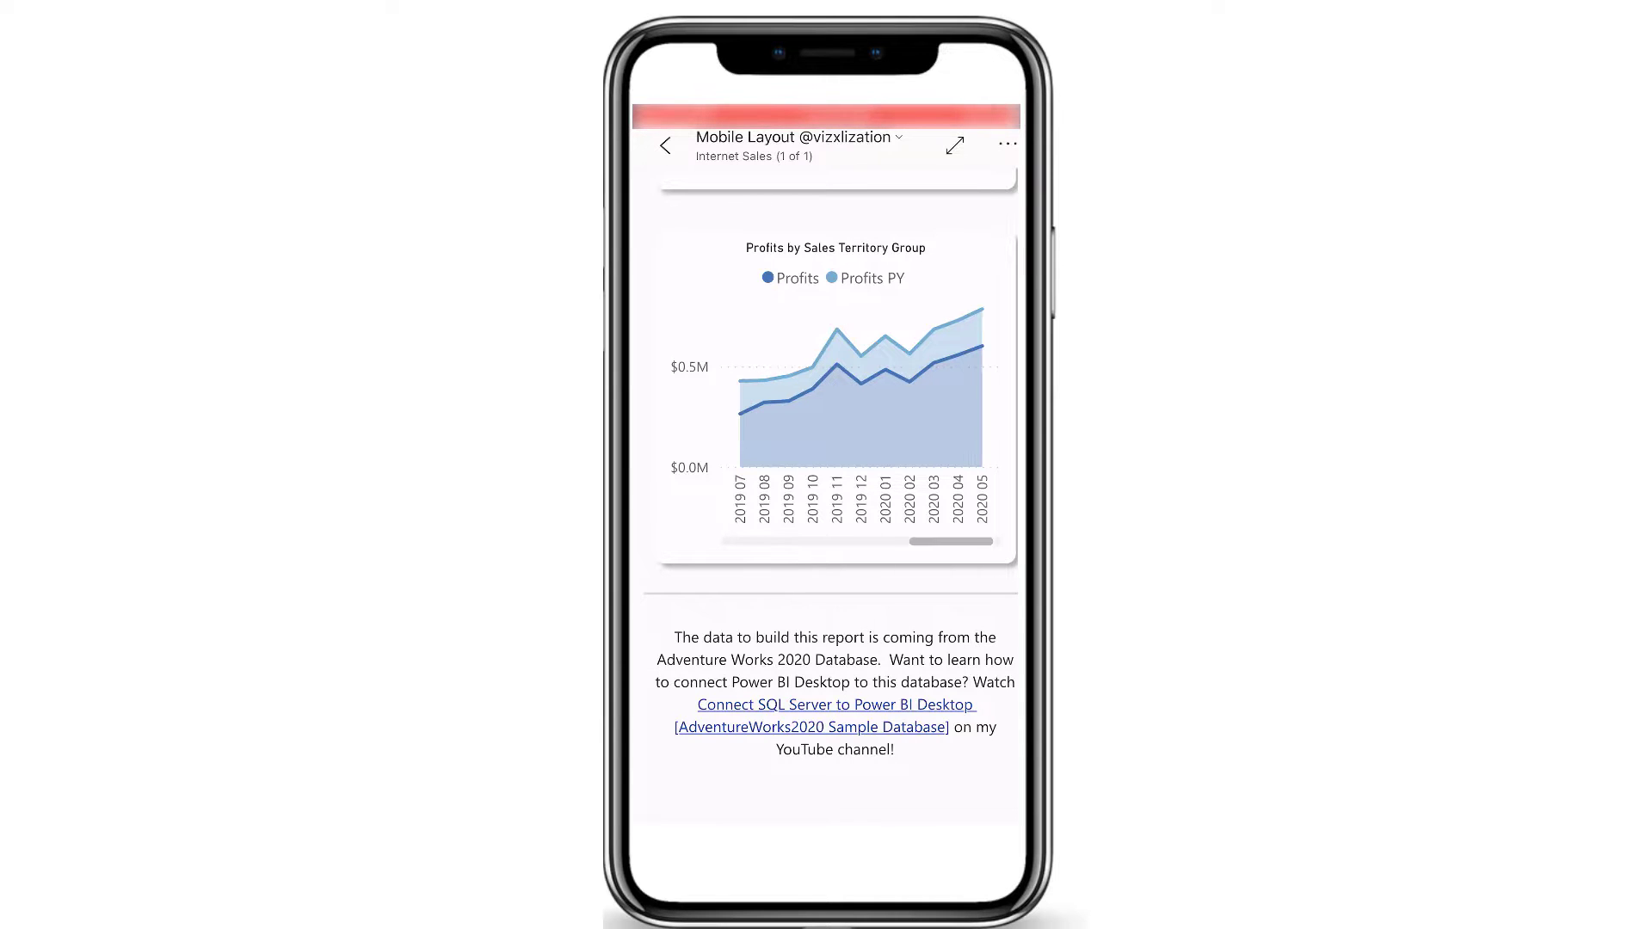
pyautogui.scroll(10, 831, 497)
pyautogui.click(746, 357)
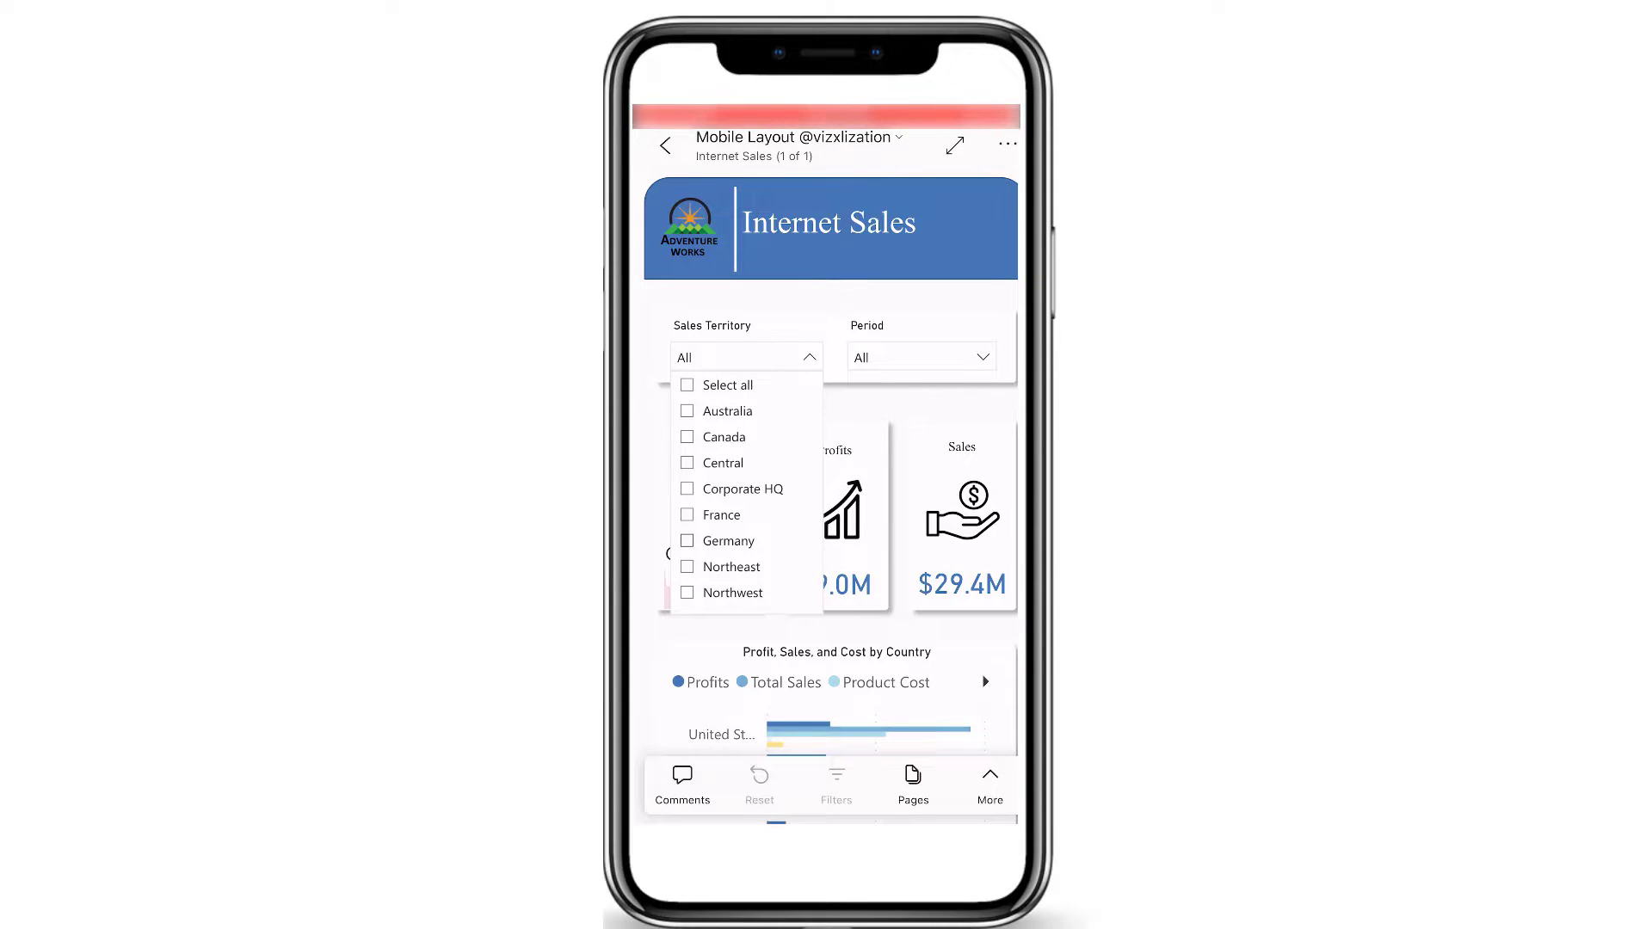
pyautogui.click(687, 541)
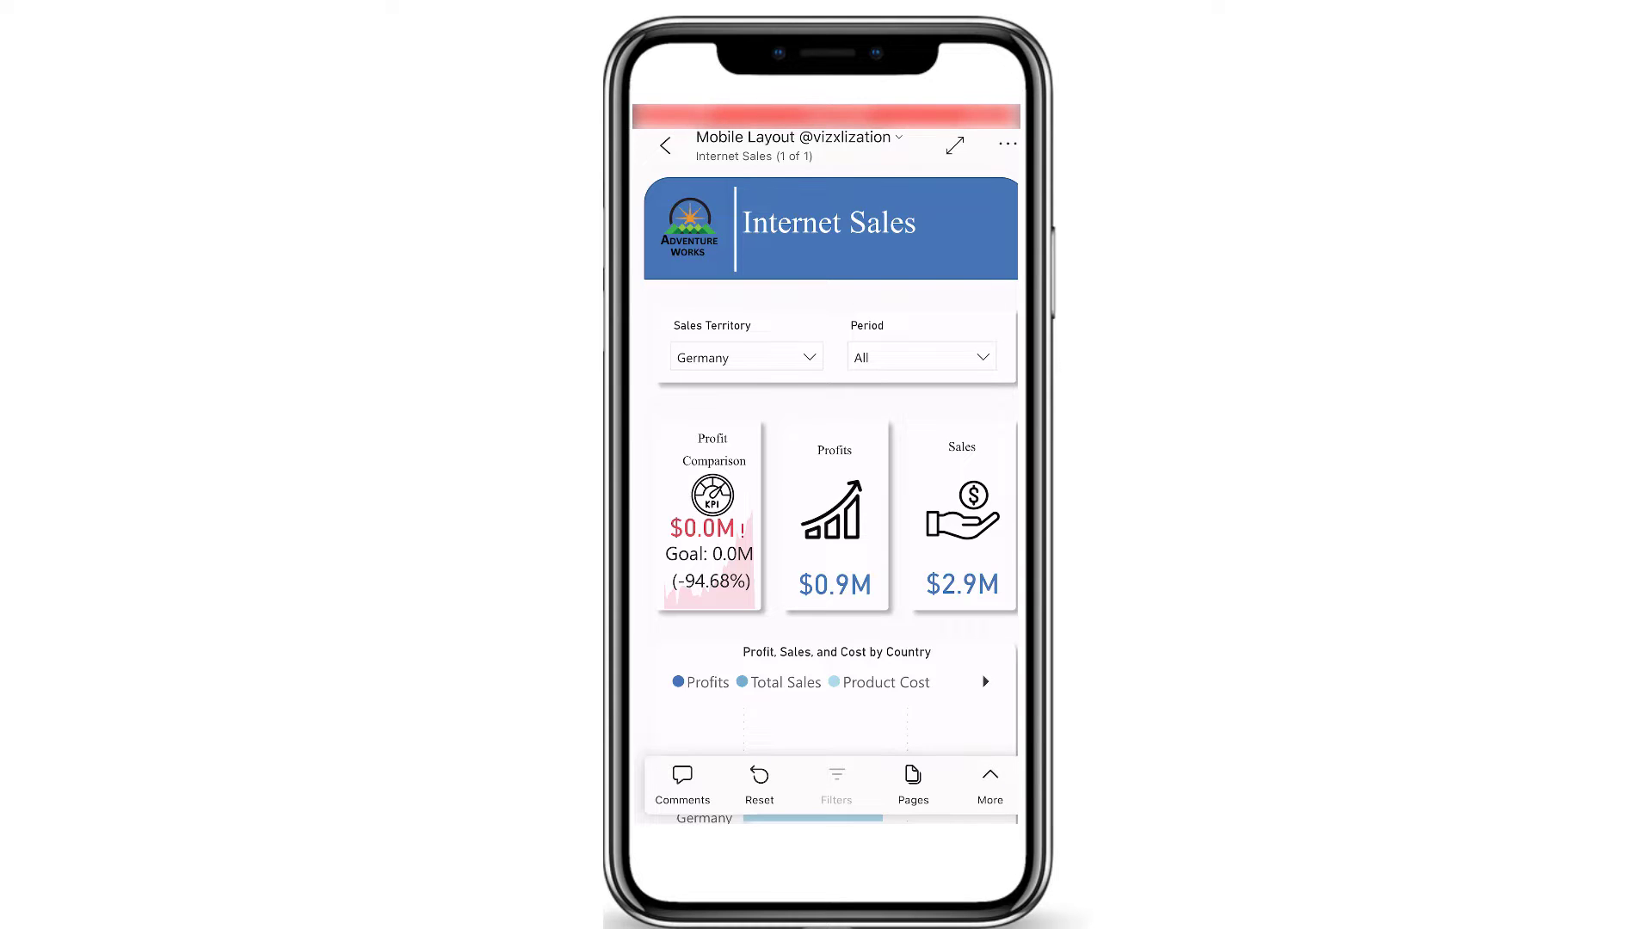
pyautogui.scroll(-4, 830, 482)
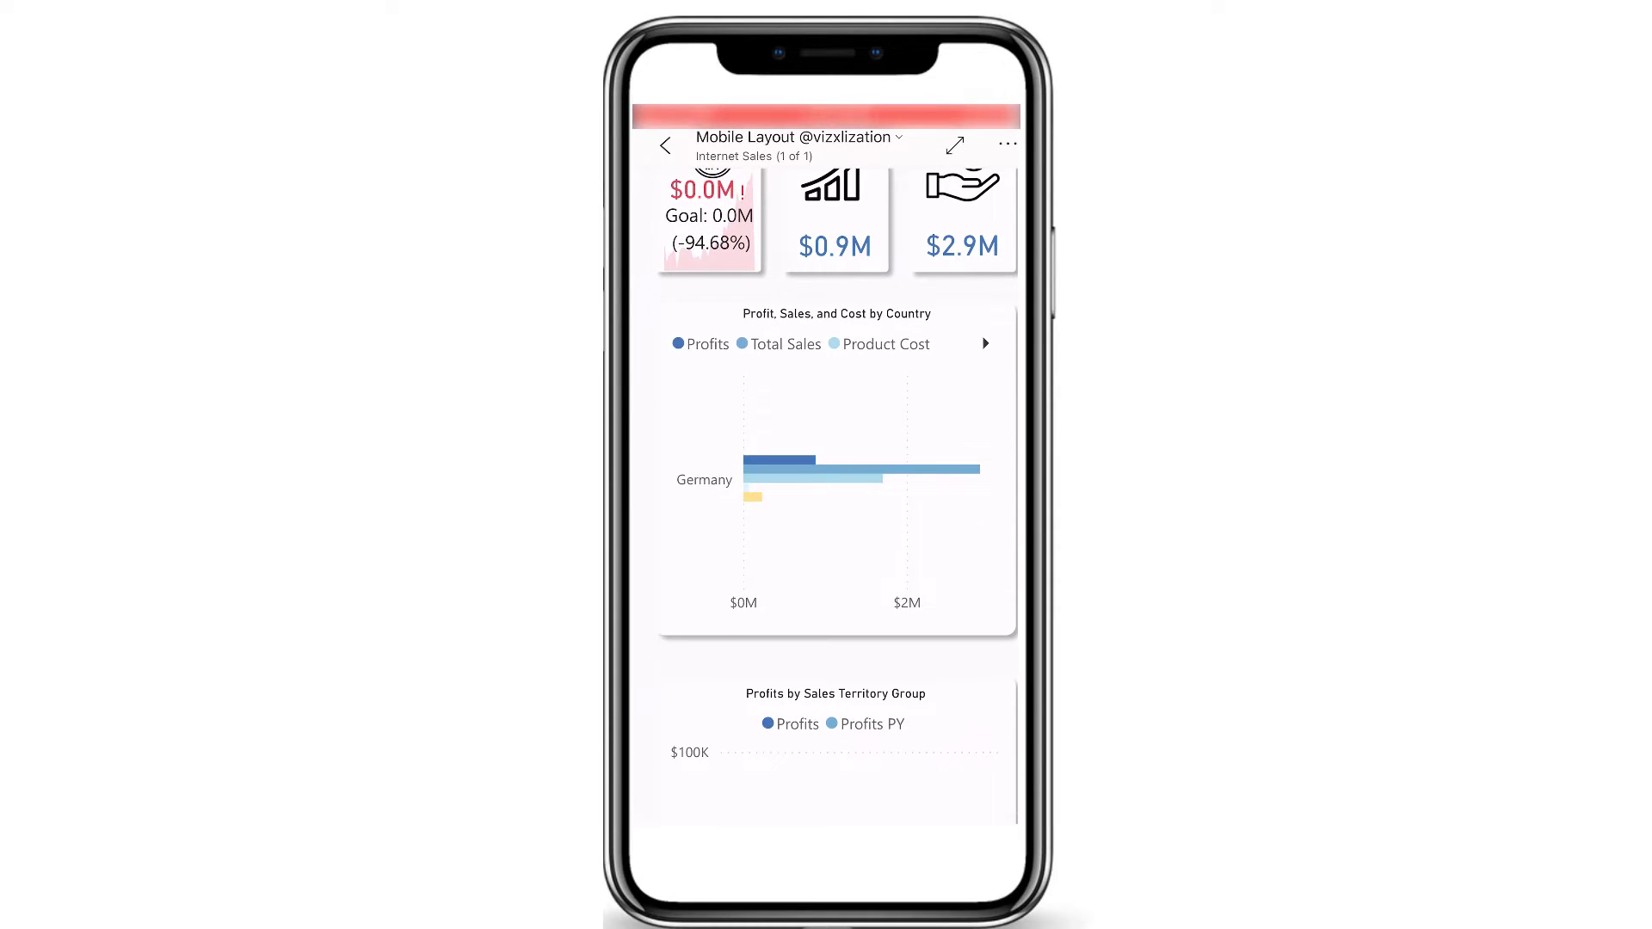
pyautogui.scroll(4, 830, 482)
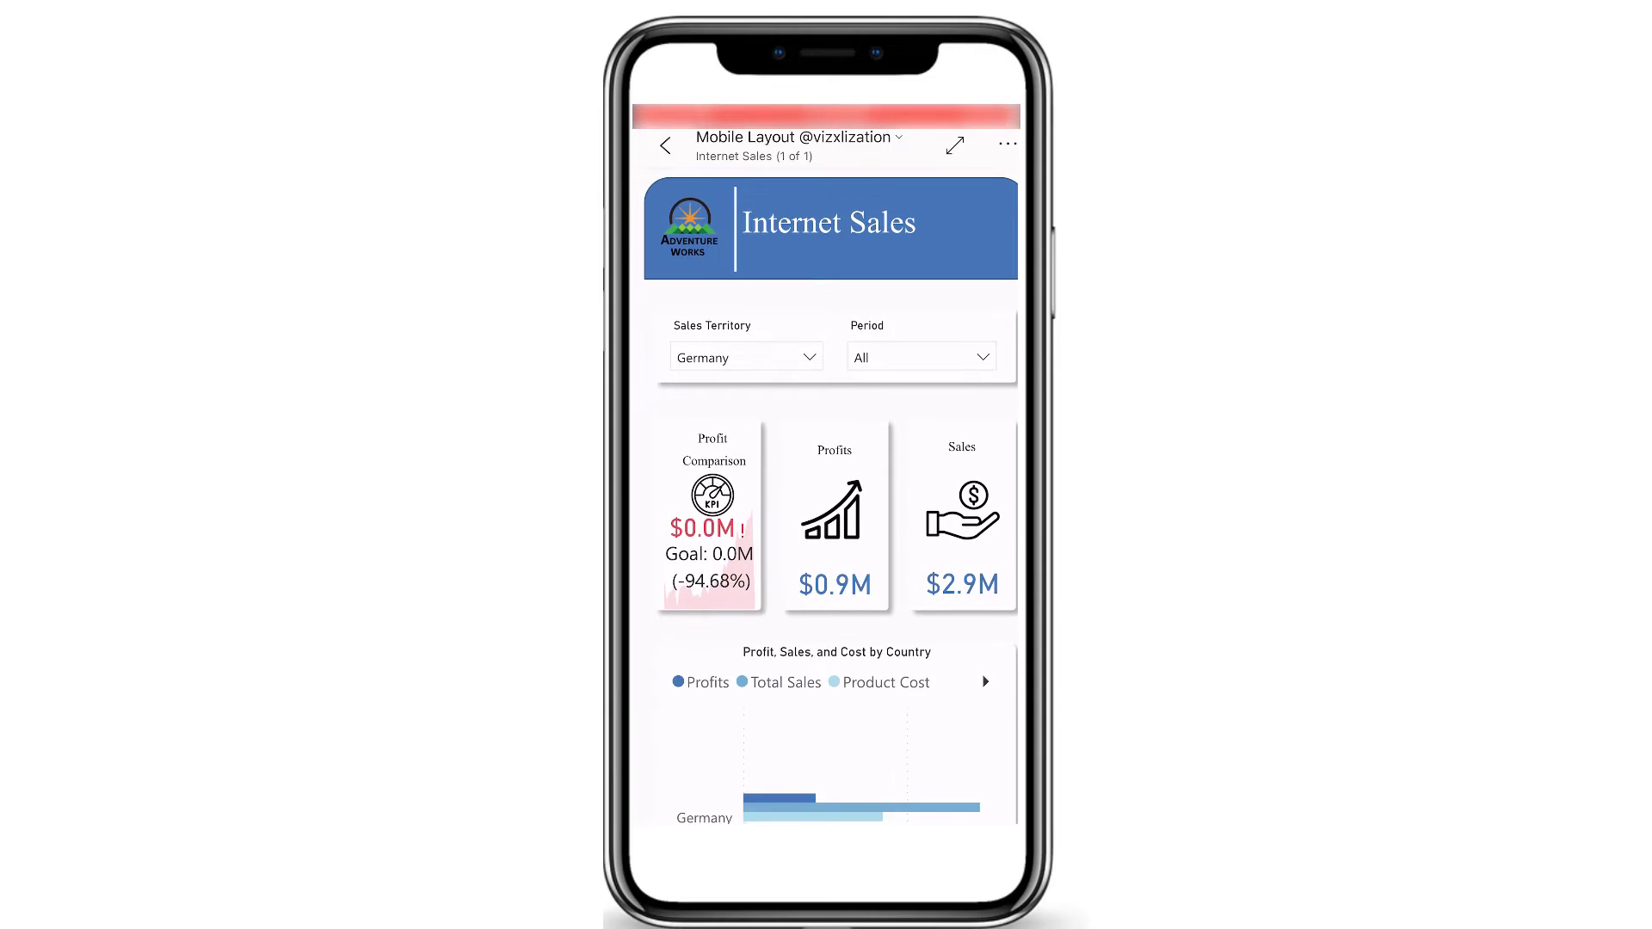
pyautogui.scroll(-8, 830, 482)
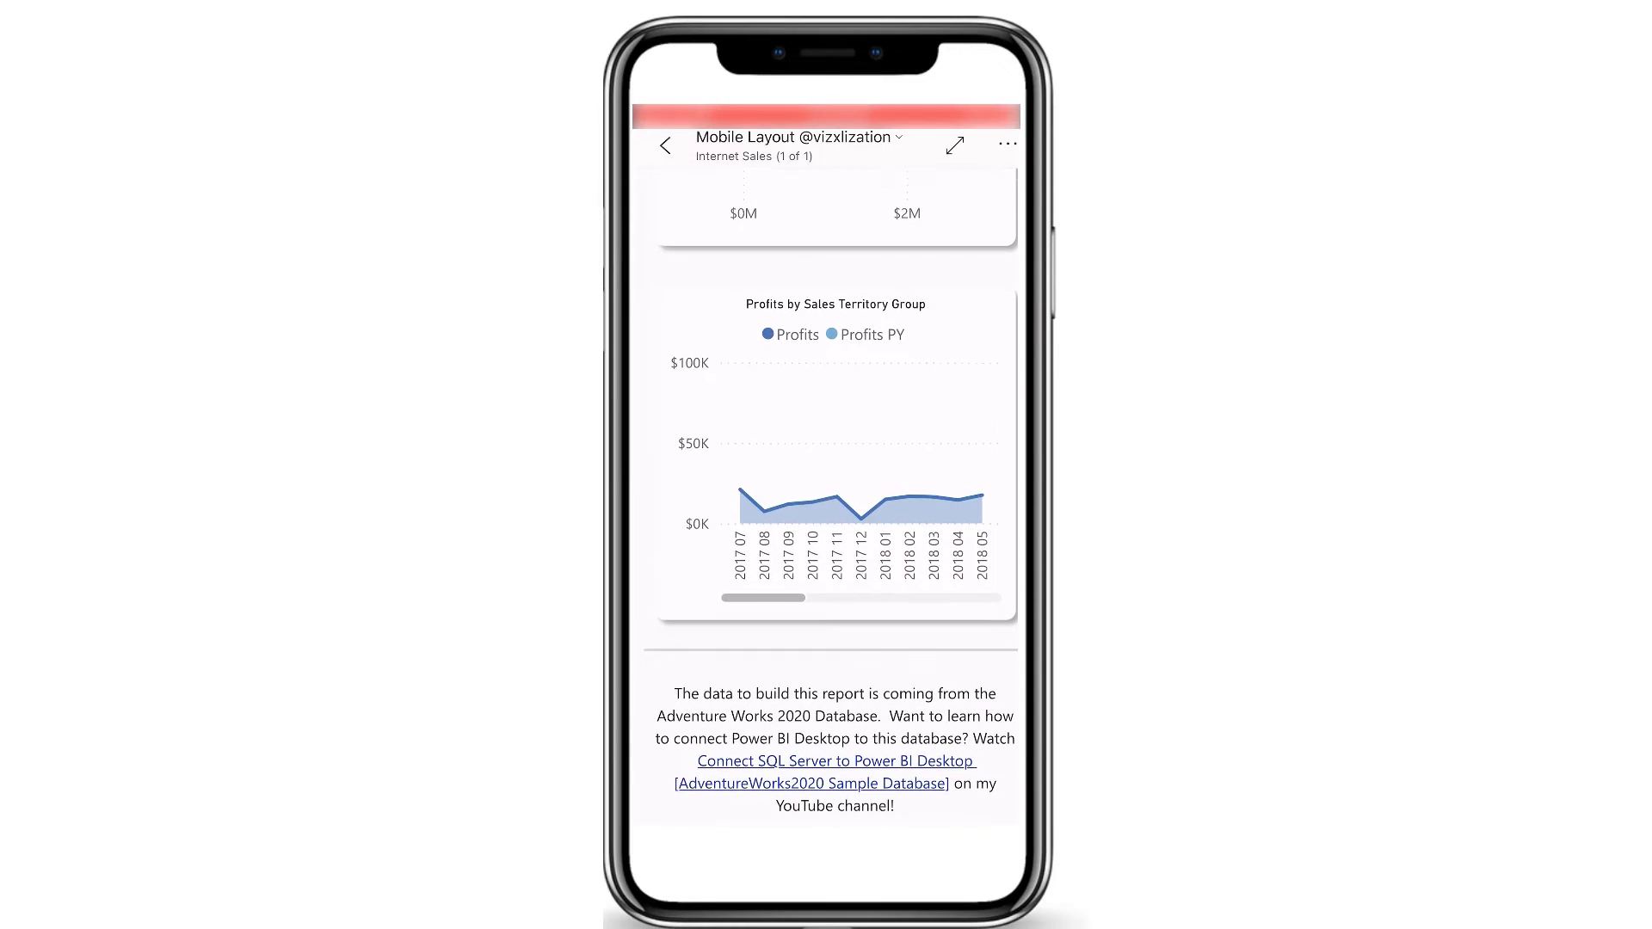